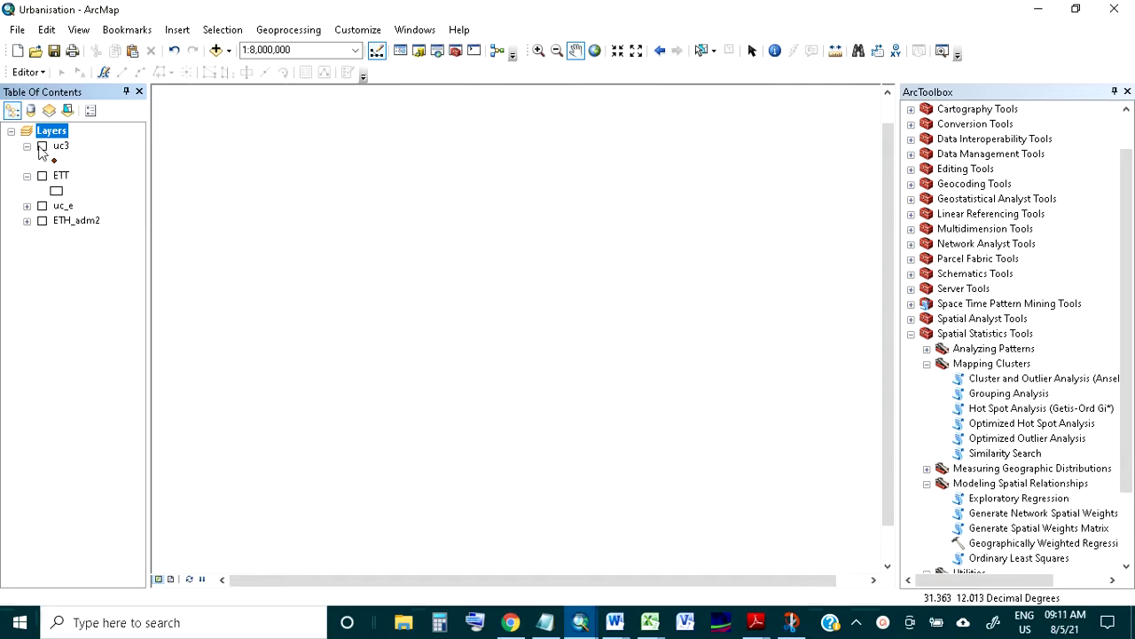
Step: Display the uc3 points together with the ETH_adm2 boundaries and enlarge the northern part of the map
{"action": "left_click", "coordinate": [42, 147]}
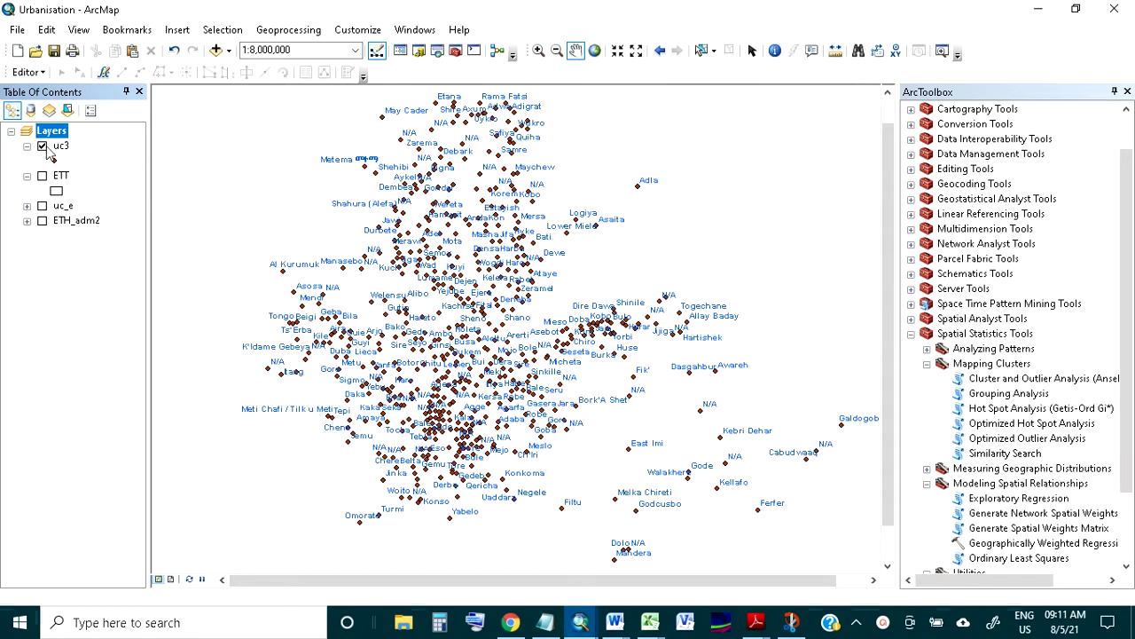
{"action": "left_click", "coordinate": [42, 221]}
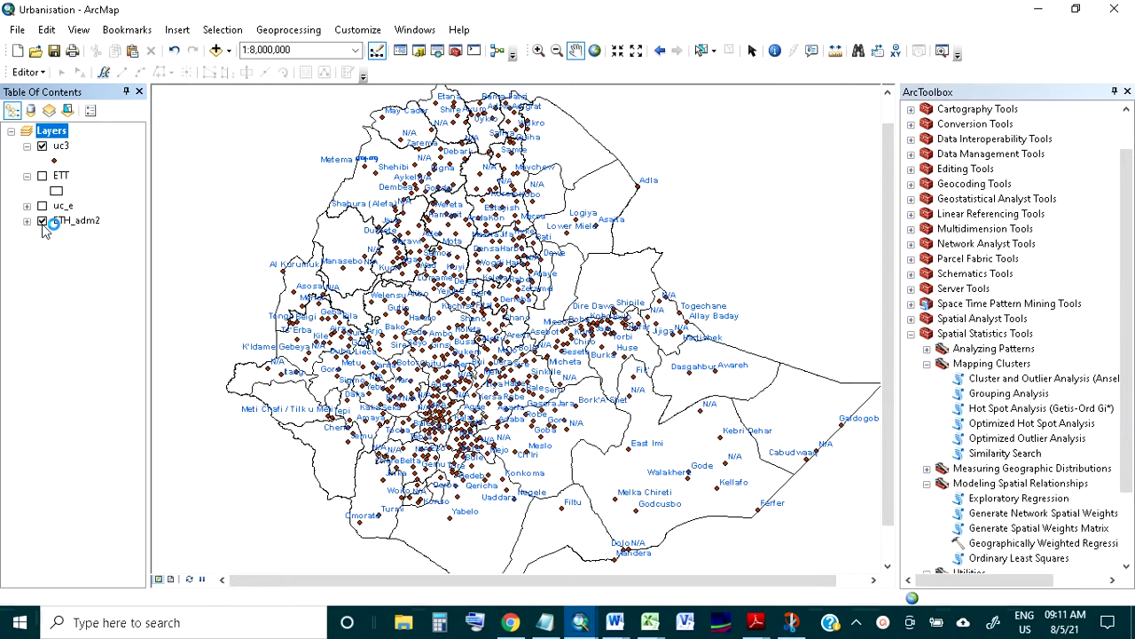
{"action": "scroll", "coordinate": [486, 217], "scroll_direction": "down", "scroll_amount": 2}
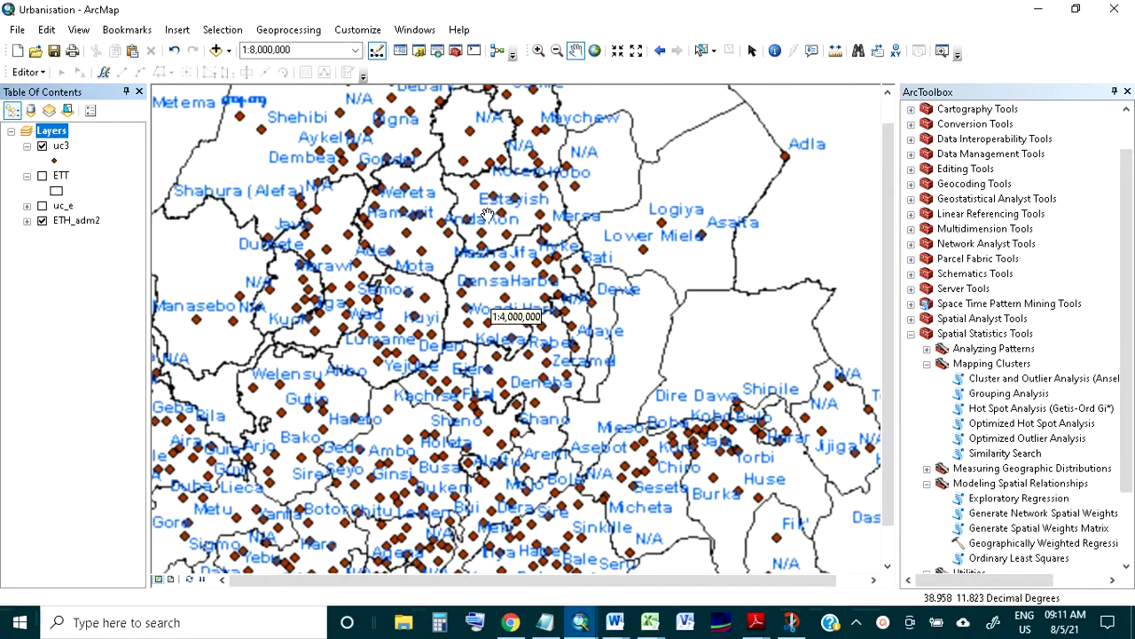
{"action": "scroll", "coordinate": [543, 266], "scroll_direction": "down", "scroll_amount": 2}
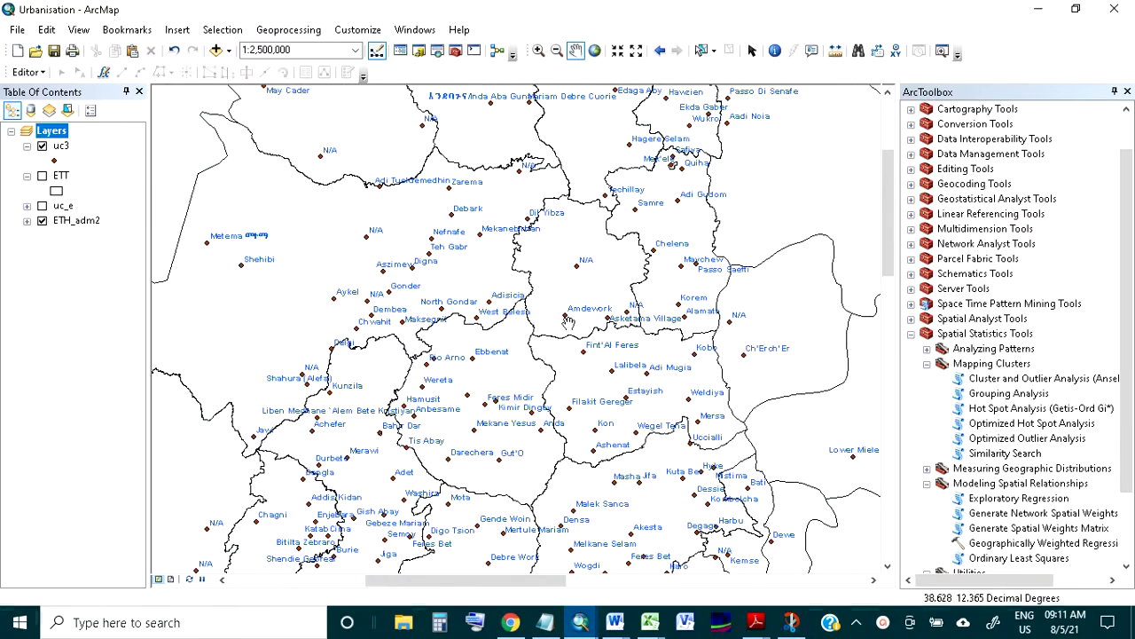
Step: Examine the fields in the attribute table of the uc3 layer
{"action": "right_click", "coordinate": [59, 146]}
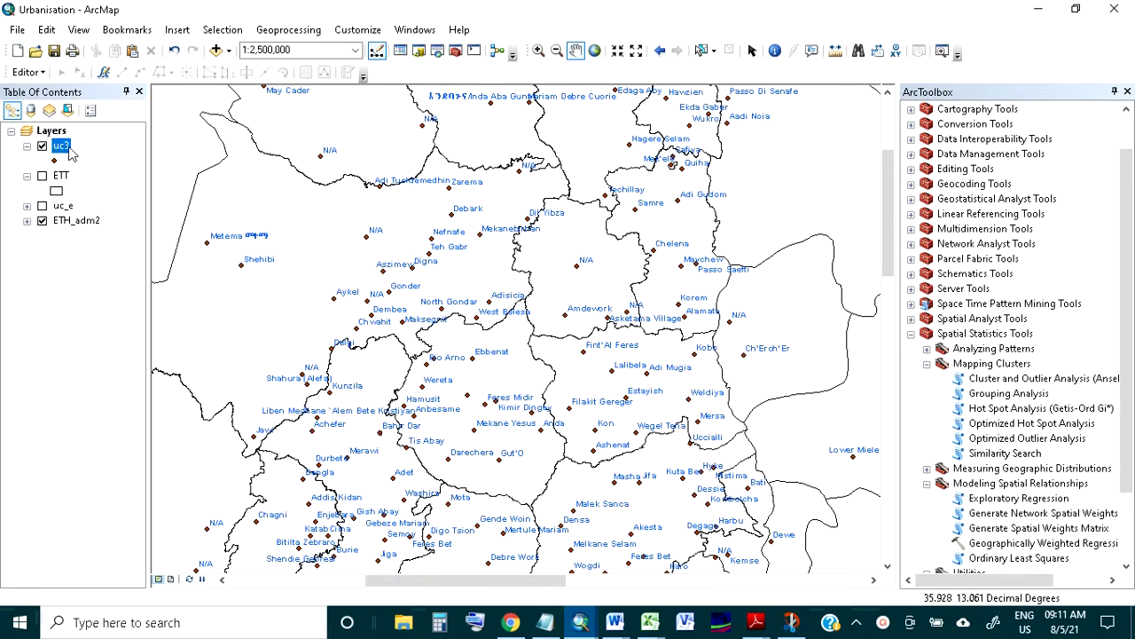
{"action": "left_click", "coordinate": [133, 196]}
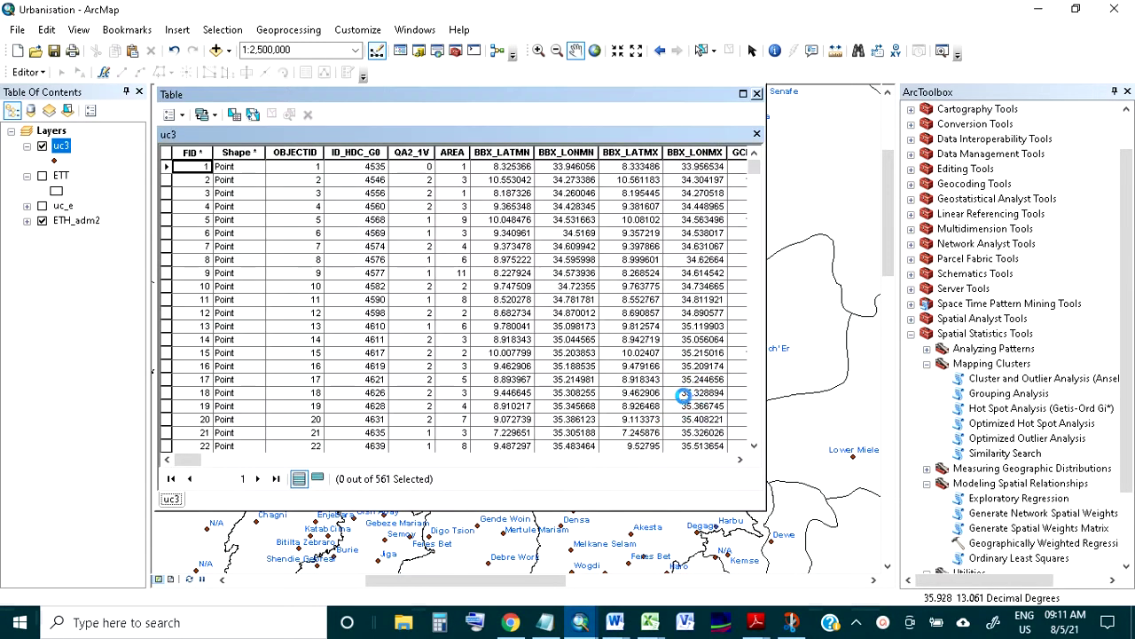
{"action": "left_click_drag", "start_coordinate": [197, 467], "coordinate": [422, 467]}
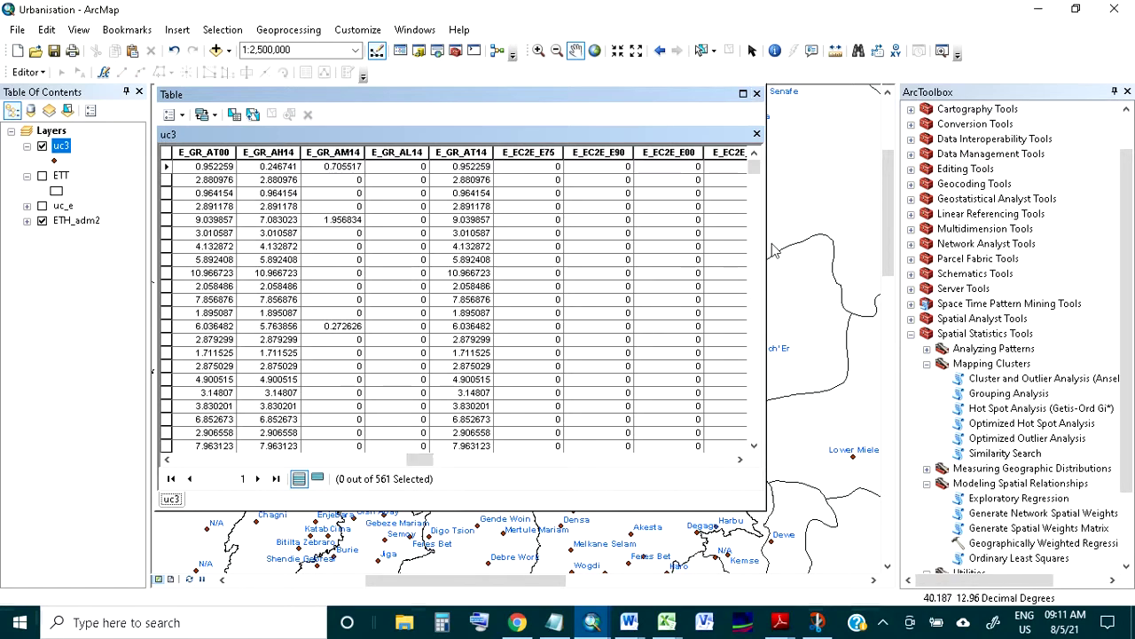
{"action": "left_click", "coordinate": [756, 93]}
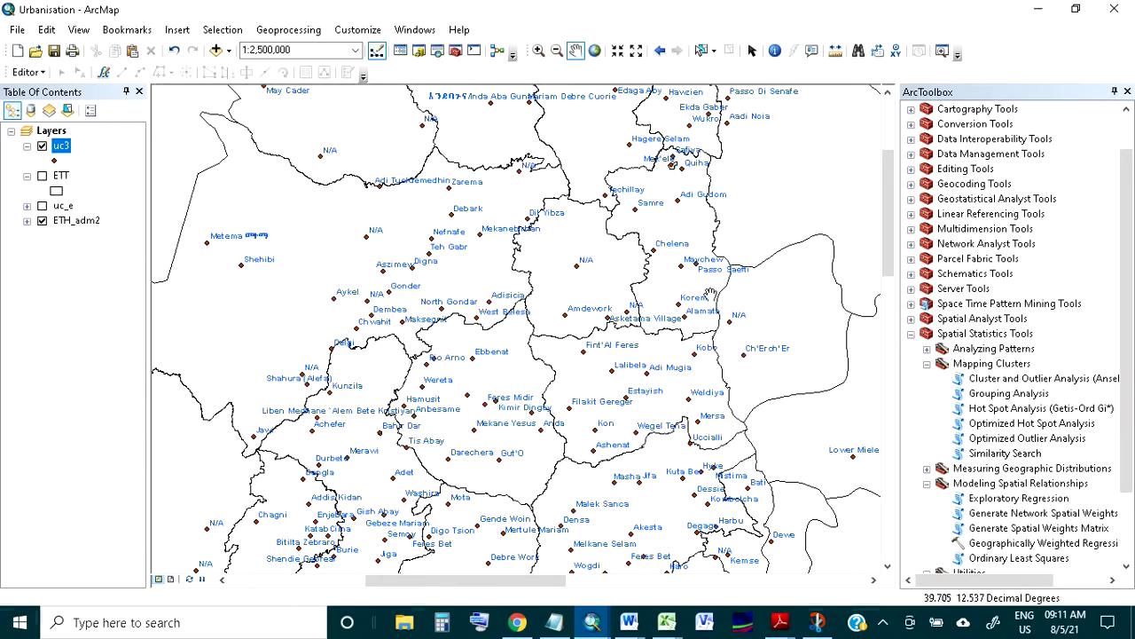
{"action": "left_click_drag", "start_coordinate": [575, 175], "coordinate": [570, 310]}
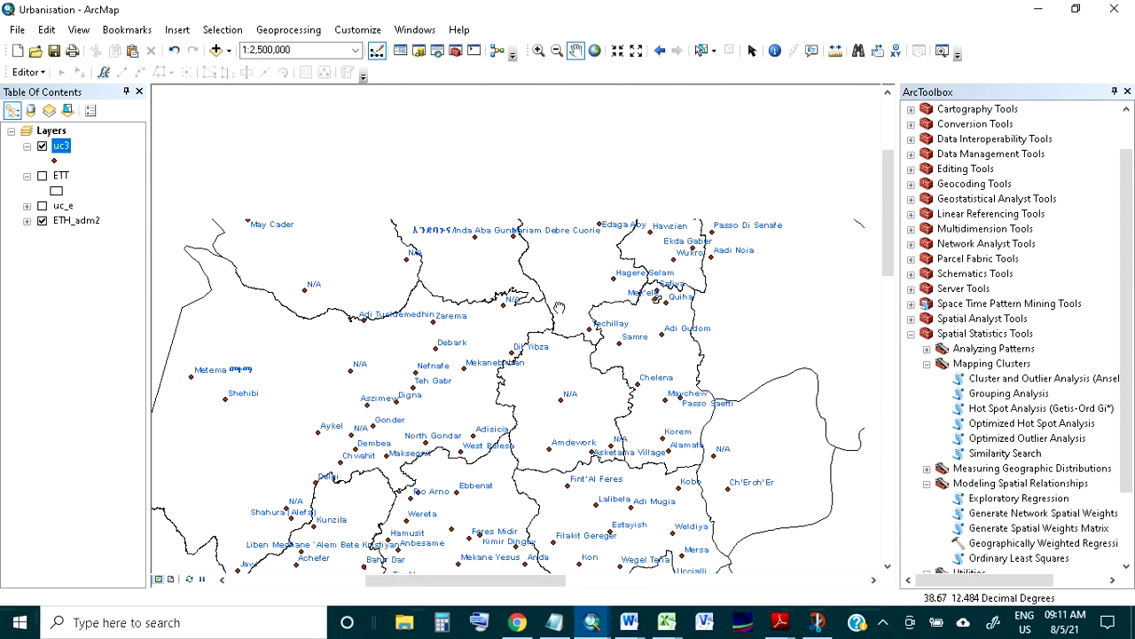
{"action": "left_click_drag", "start_coordinate": [662, 305], "coordinate": [608, 322]}
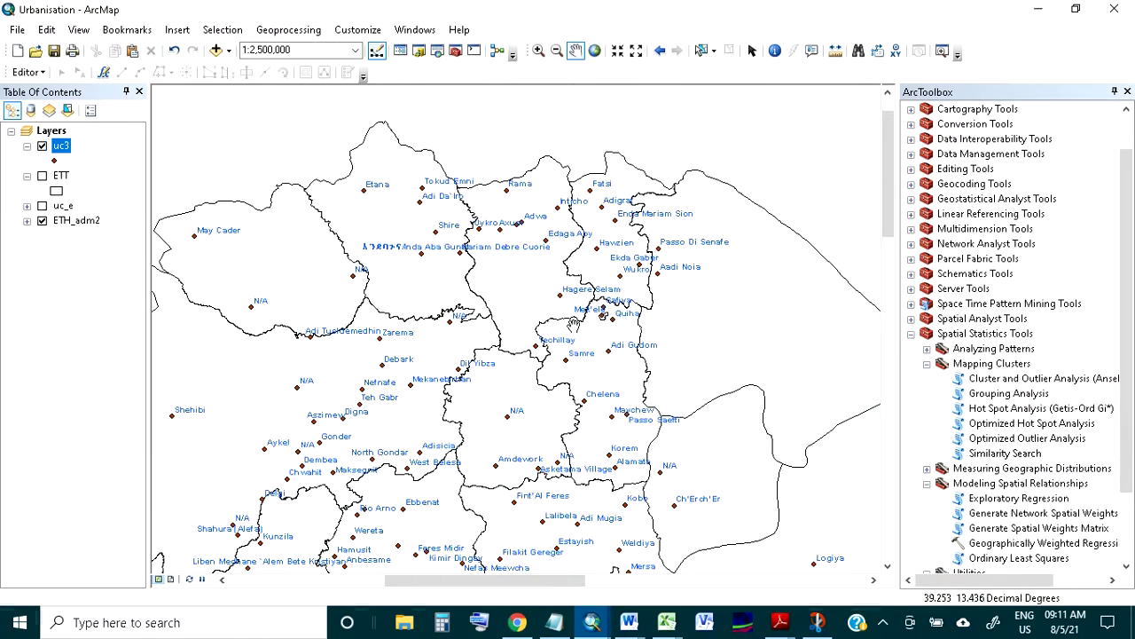
{"action": "left_click_drag", "start_coordinate": [541, 347], "coordinate": [570, 310]}
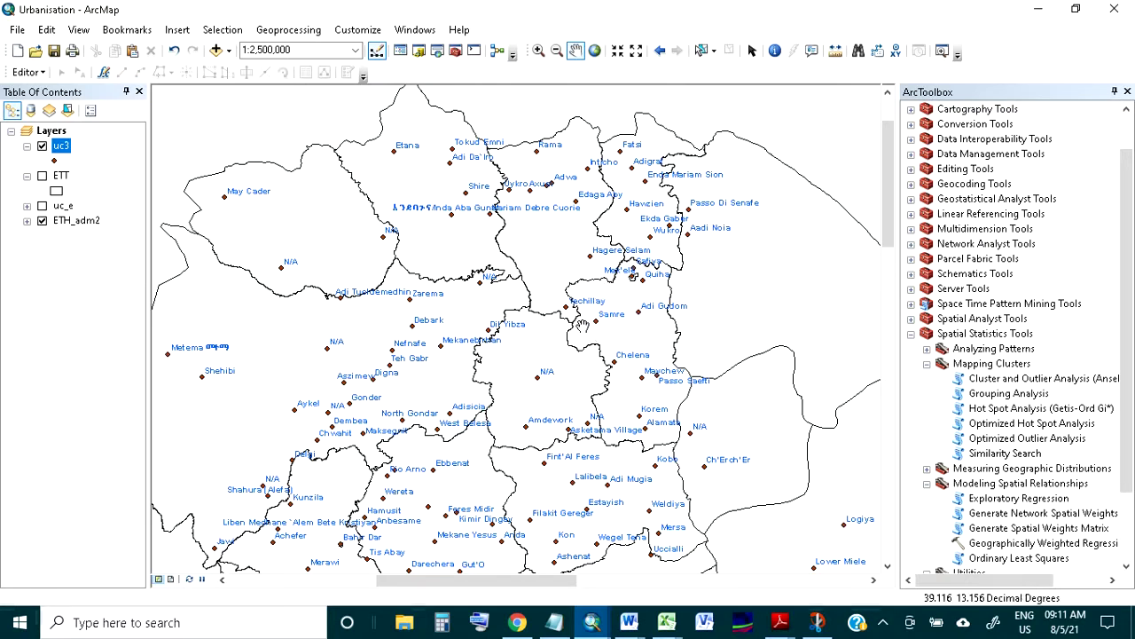
{"action": "left_click_drag", "start_coordinate": [582, 327], "coordinate": [597, 326]}
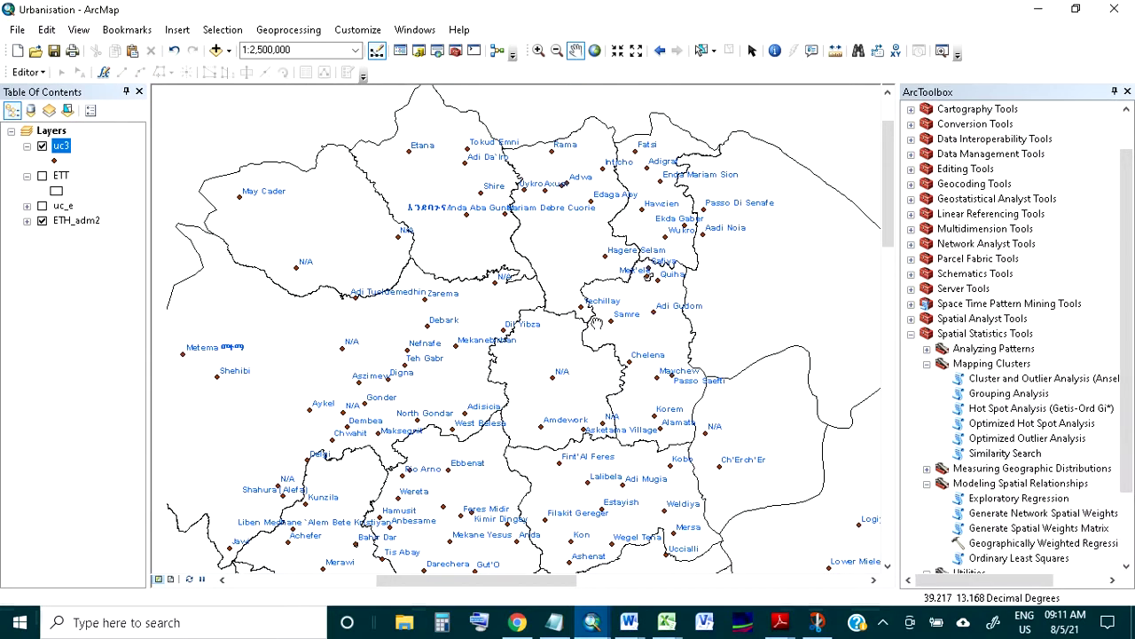
{"action": "left_click", "coordinate": [1000, 453]}
{"action": "double_click", "coordinate": [1000, 453]}
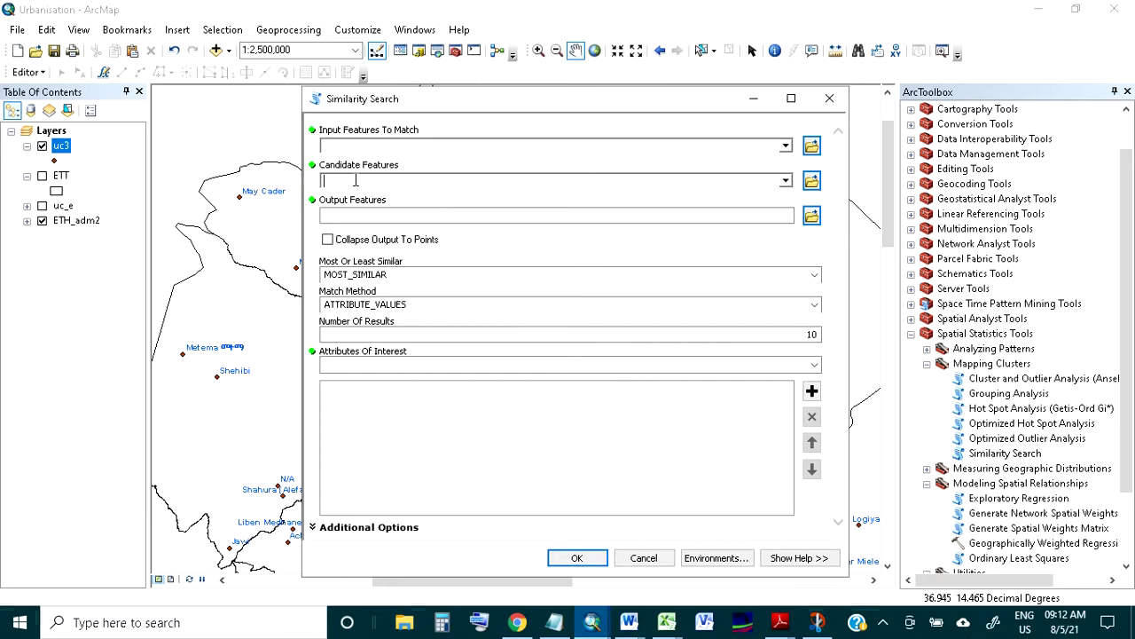
{"action": "left_click", "coordinate": [643, 558]}
Step: Hide the ETH_adm2 boundaries and select the Adigrat and Shire points in the uc3 layer
{"action": "left_click_drag", "start_coordinate": [559, 224], "coordinate": [488, 248]}
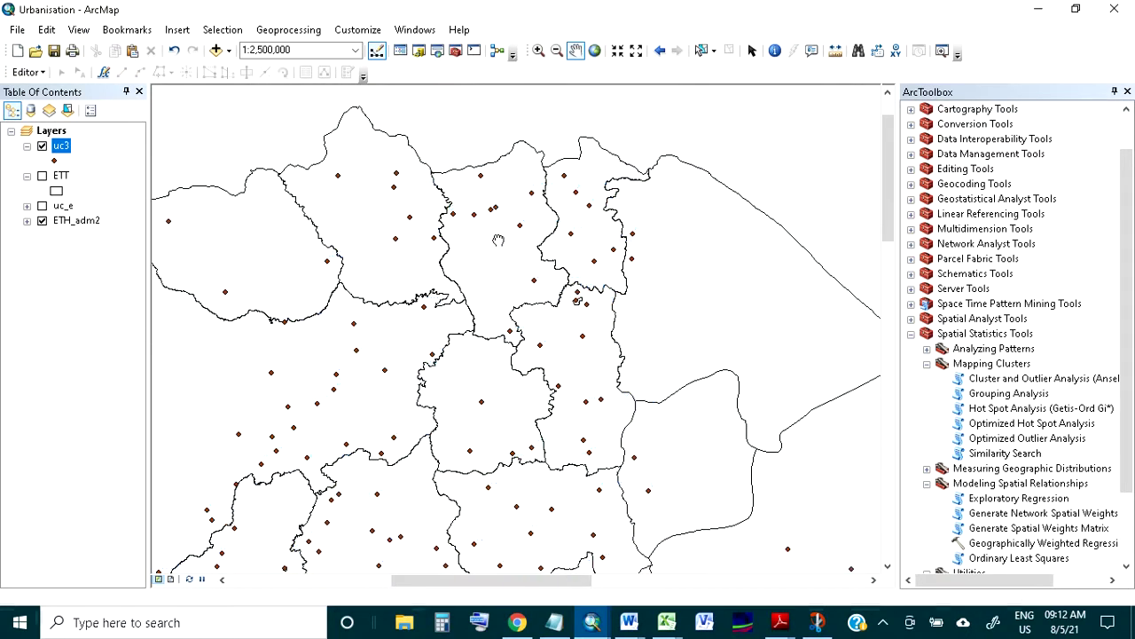
{"action": "left_click", "coordinate": [41, 220]}
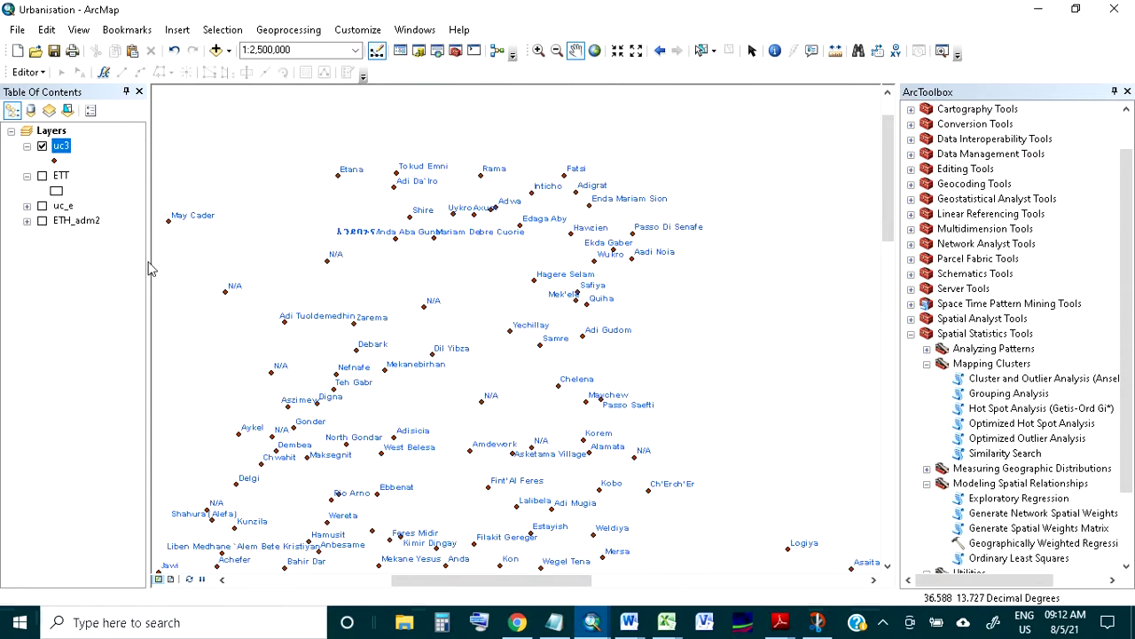
{"action": "left_click", "coordinate": [701, 51]}
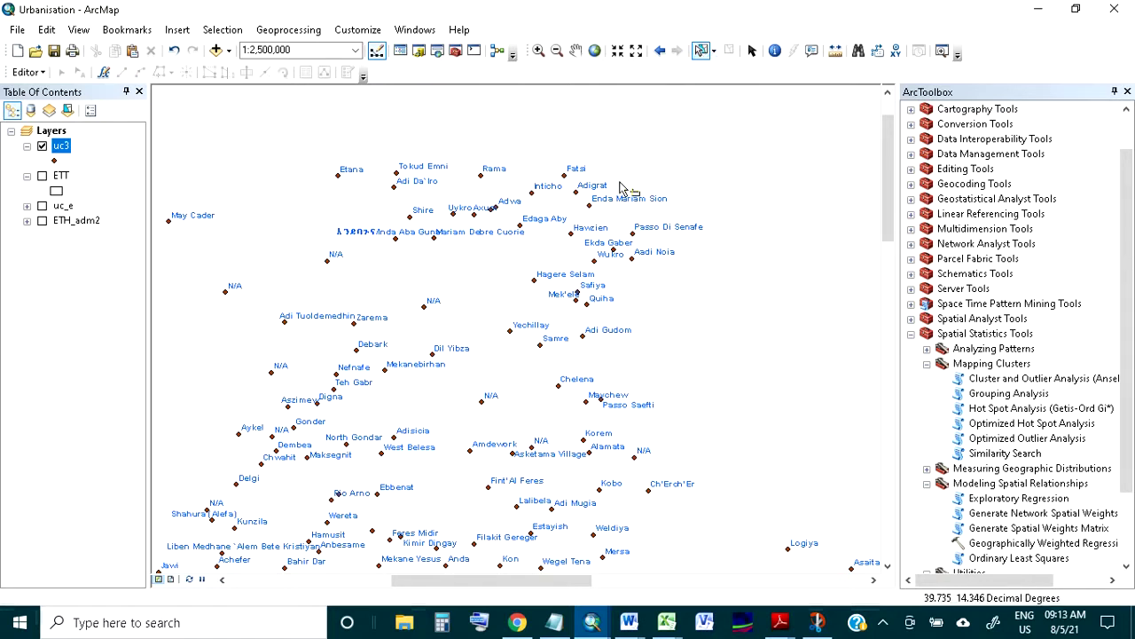
{"action": "left_click_drag", "start_coordinate": [574, 194], "coordinate": [578, 201]}
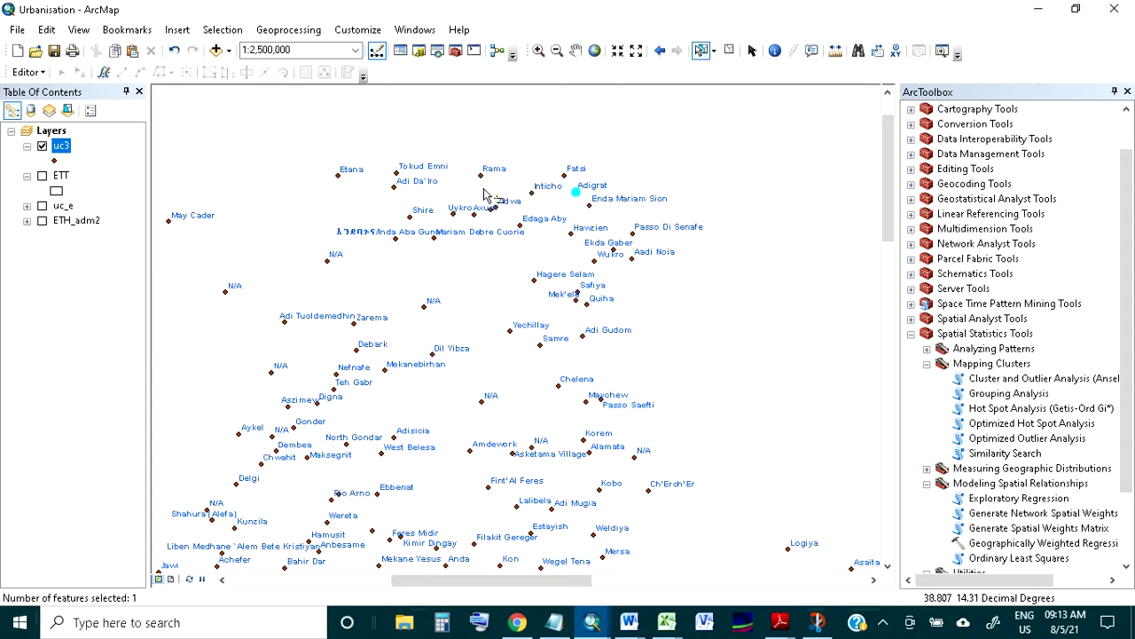
{"action": "left_click_drag", "start_coordinate": [408, 207], "coordinate": [419, 236]}
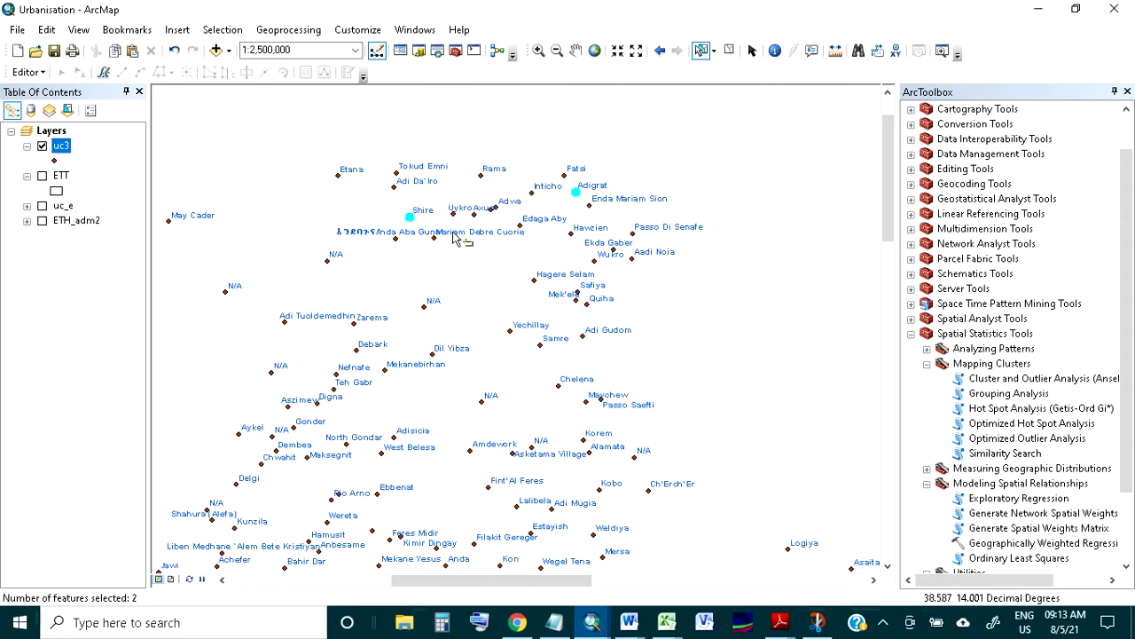
Step: Add the Axum, Adwa and Wukro points to the current uc3 selection
{"action": "scroll", "coordinate": [473, 235], "scroll_direction": "down", "scroll_amount": 2}
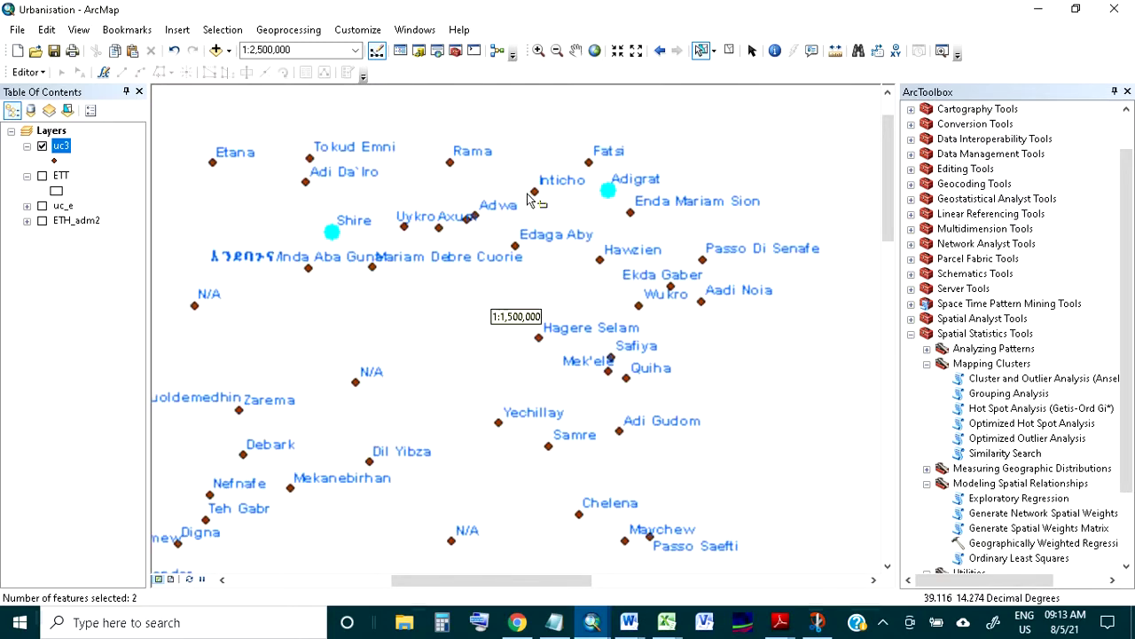
{"action": "left_click_drag", "start_coordinate": [434, 224], "coordinate": [466, 253]}
{"action": "scroll", "coordinate": [497, 230], "scroll_direction": "down", "scroll_amount": 1}
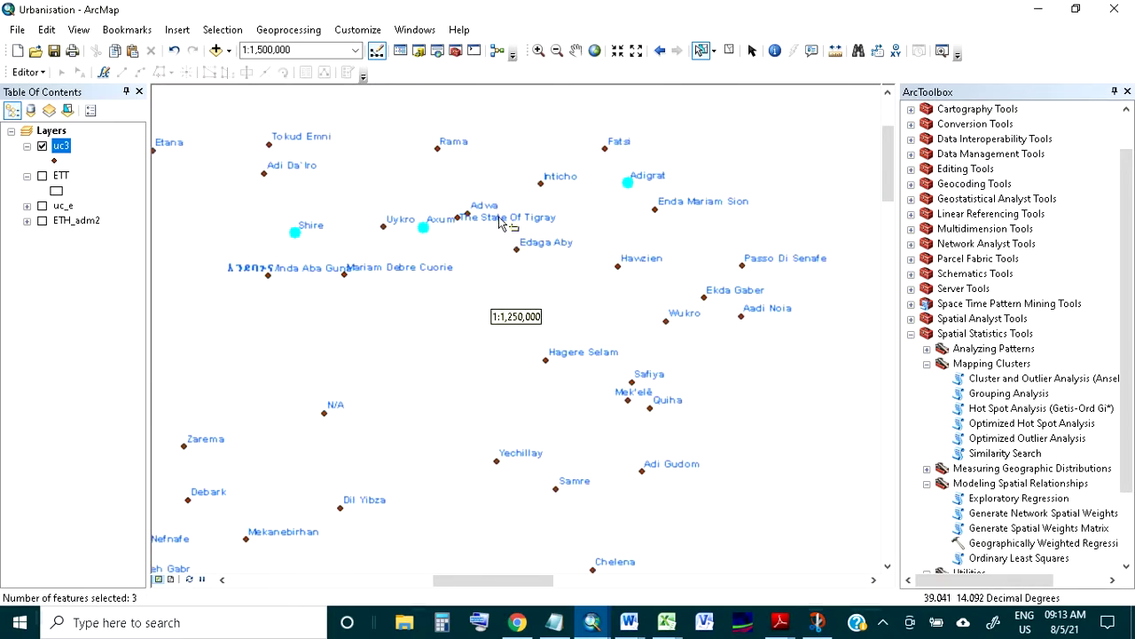
{"action": "left_click_drag", "start_coordinate": [461, 209], "coordinate": [480, 212]}
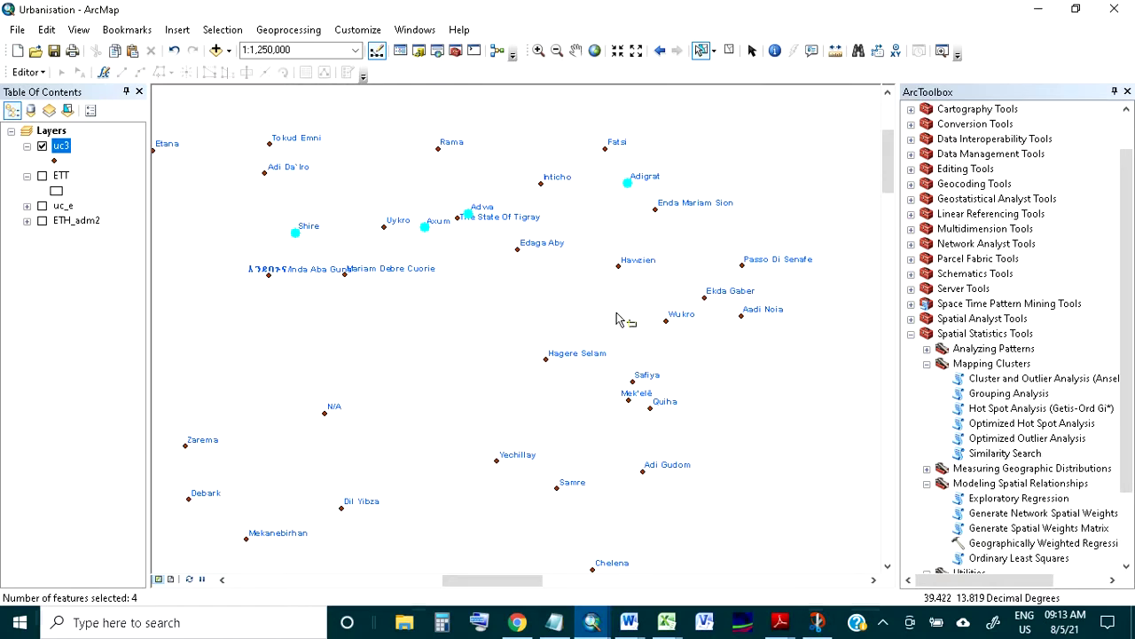
{"action": "left_click_drag", "start_coordinate": [662, 315], "coordinate": [670, 326]}
{"action": "scroll", "coordinate": [547, 403], "scroll_direction": "up", "scroll_amount": 1}
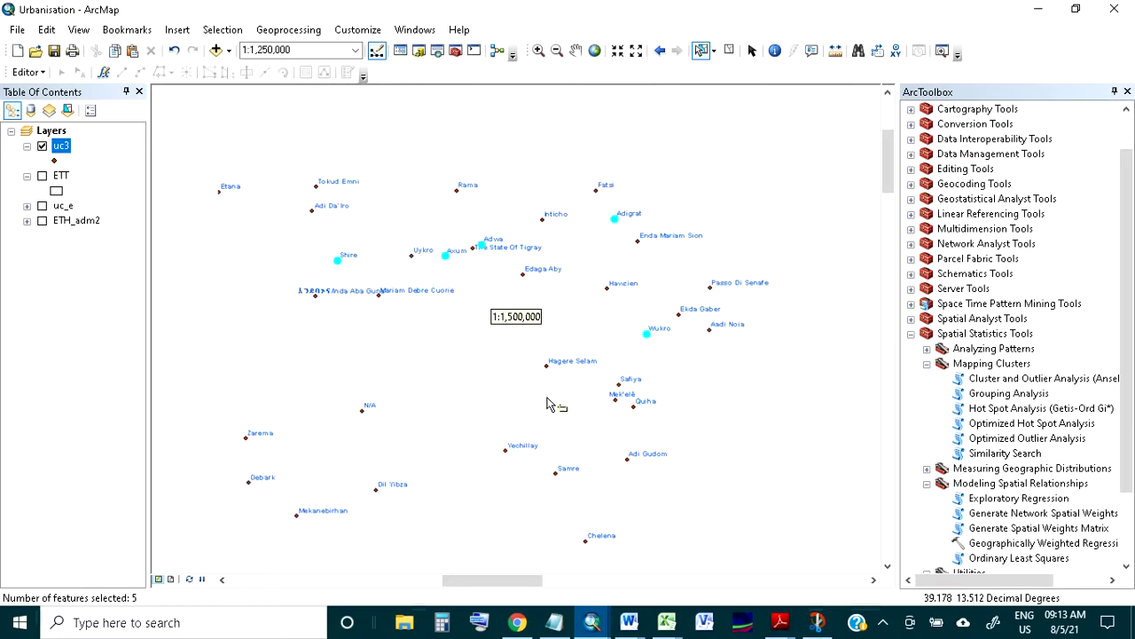
Step: Create a new layer from the selected features of the uc3 layer
{"action": "left_click", "coordinate": [887, 565]}
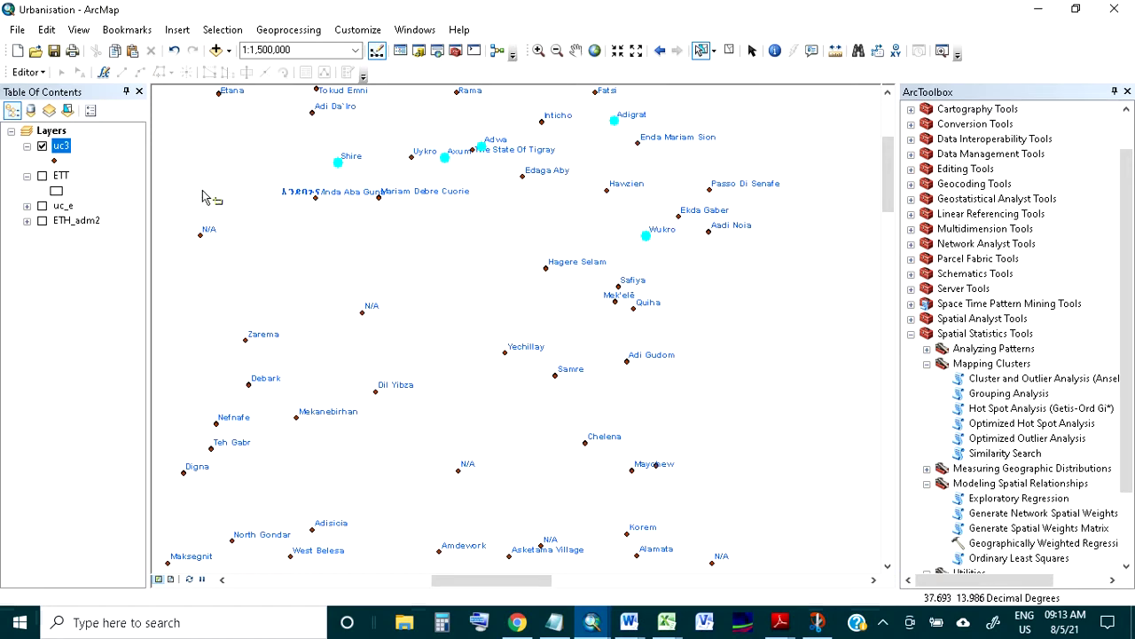
{"action": "right_click", "coordinate": [67, 147]}
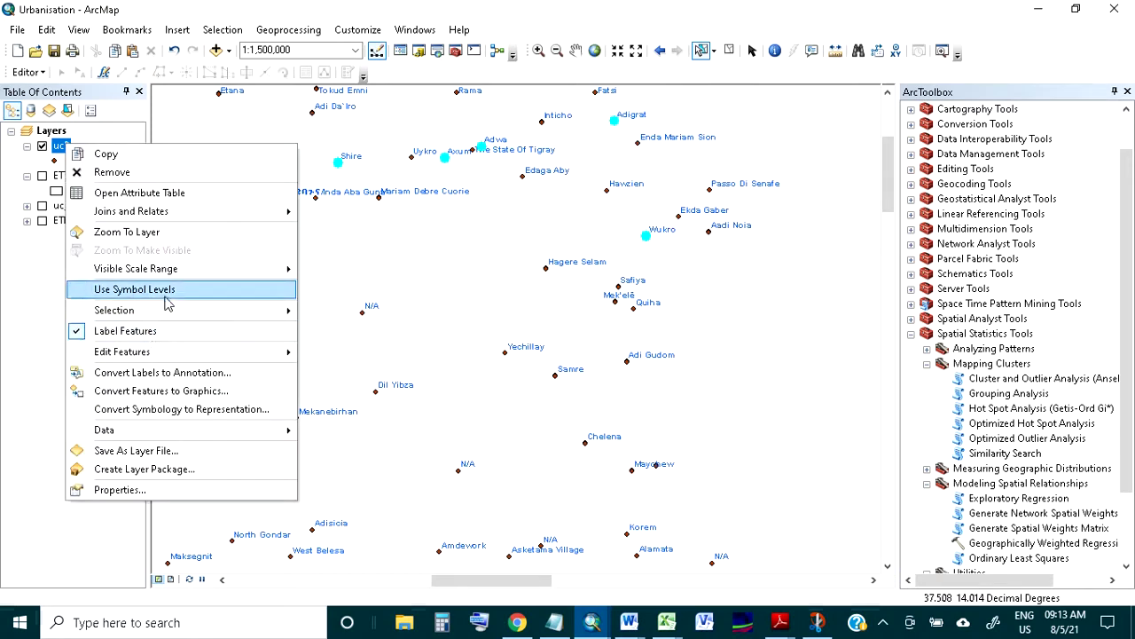
{"action": "mouse_move", "coordinate": [169, 312]}
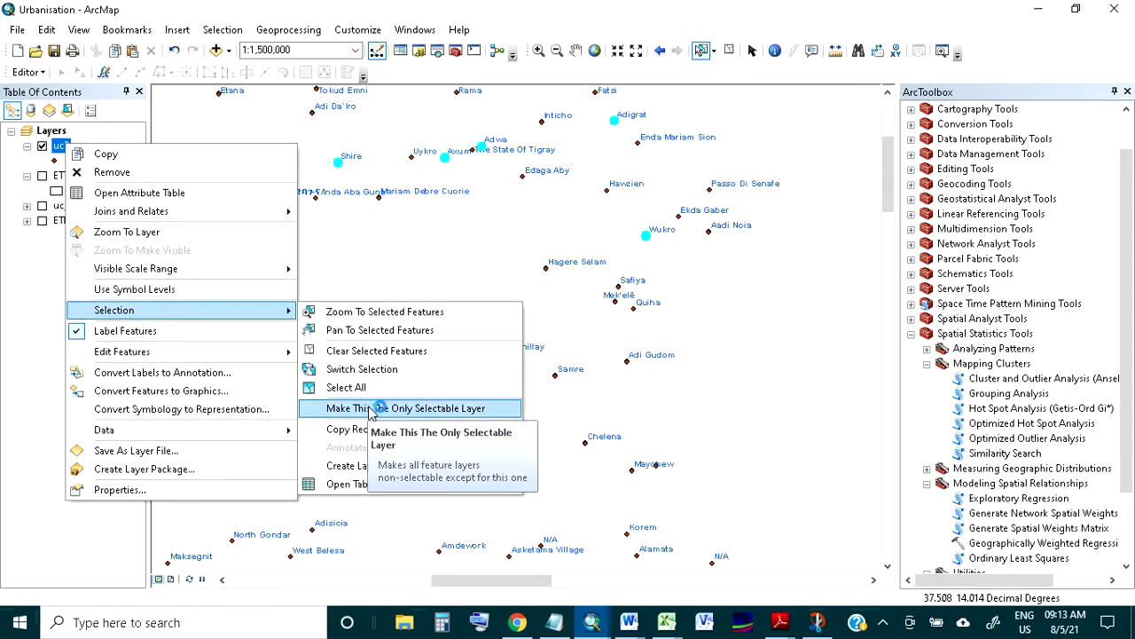
{"action": "left_click", "coordinate": [465, 465]}
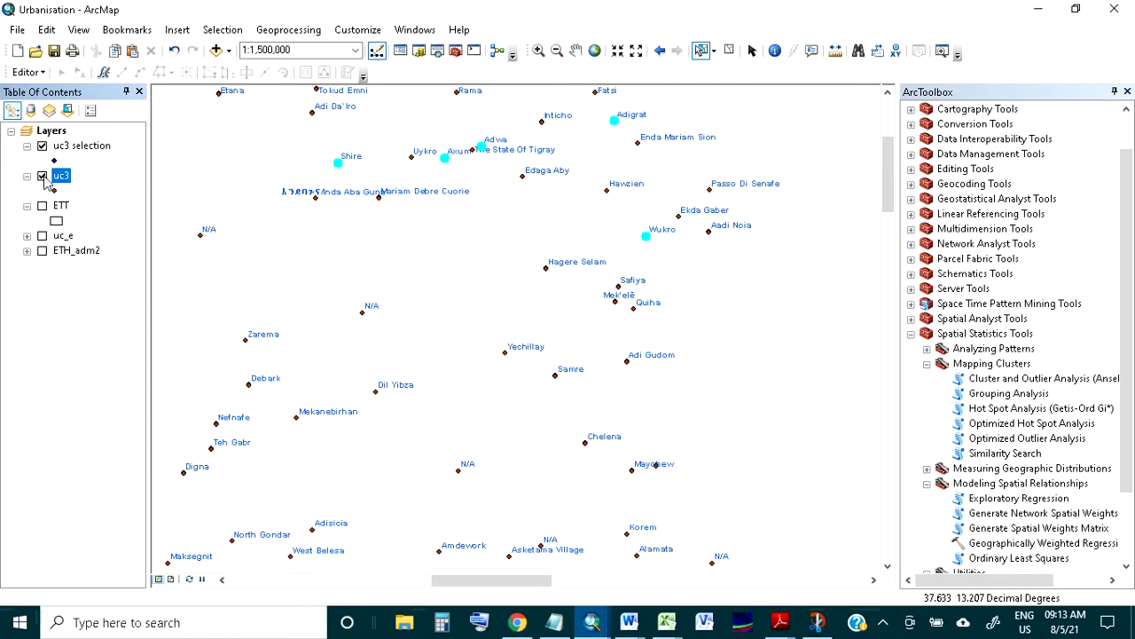
{"action": "left_click", "coordinate": [42, 177]}
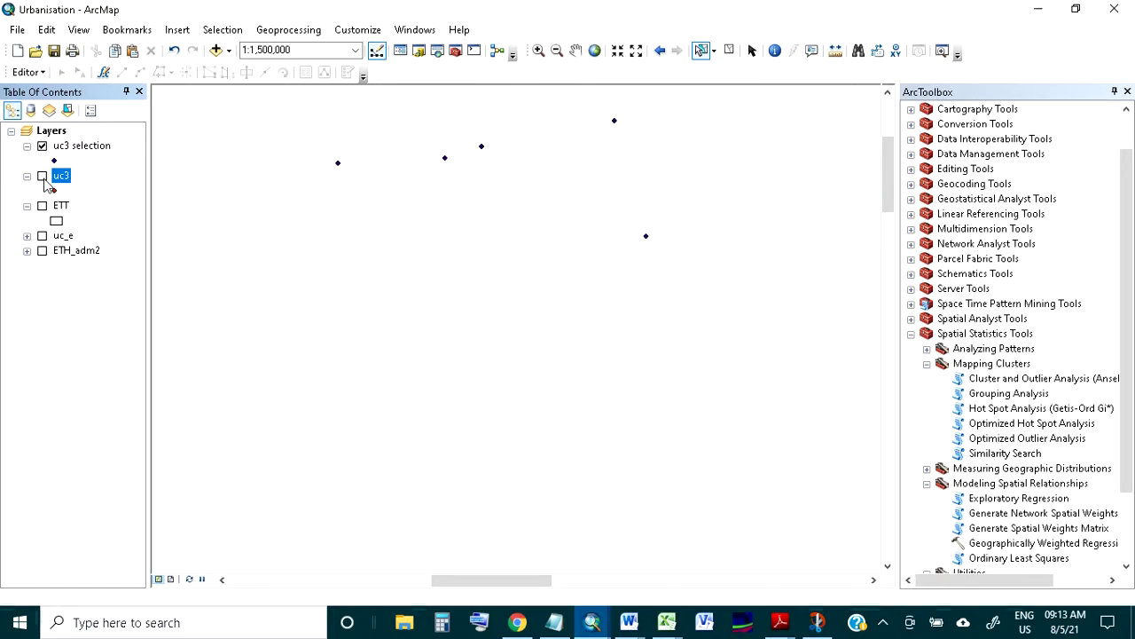
{"action": "left_click", "coordinate": [41, 177]}
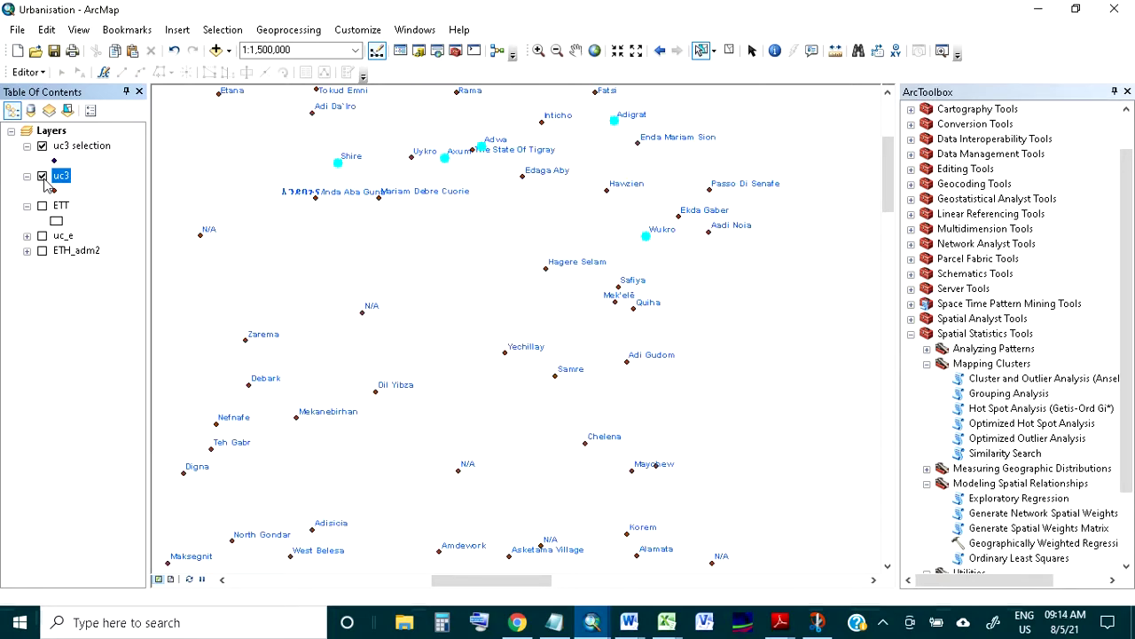
{"action": "double_click", "coordinate": [978, 454]}
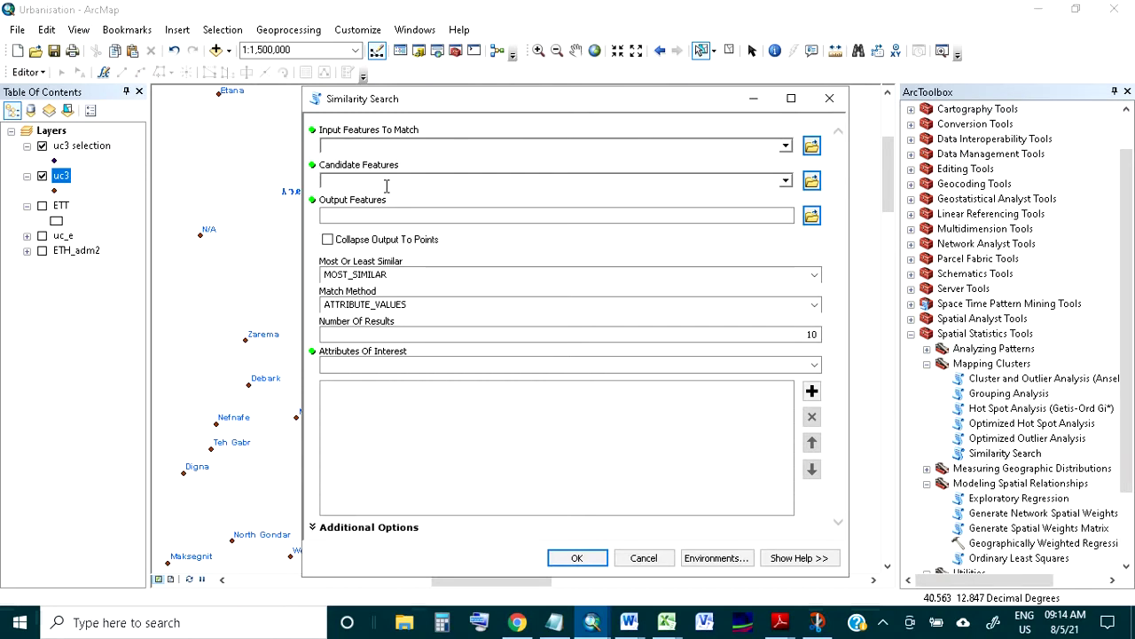
{"action": "left_click", "coordinate": [636, 557]}
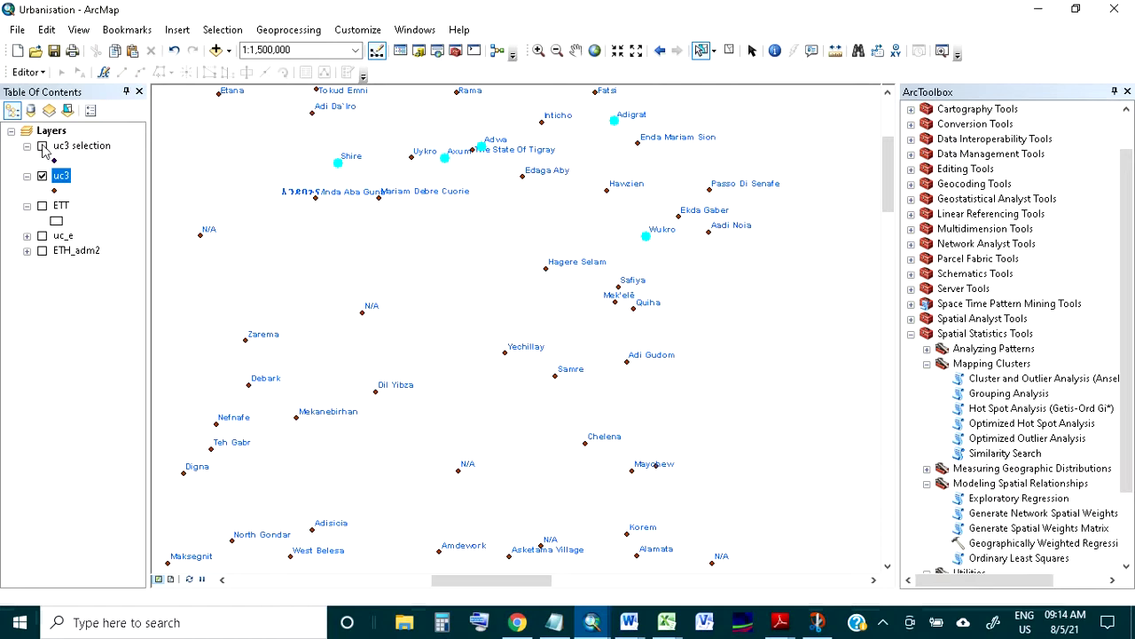
Step: Hide the uc3 selection layer and switch the selection in uc3 to all the other points
{"action": "scroll", "coordinate": [562, 330], "scroll_direction": "up", "scroll_amount": 3}
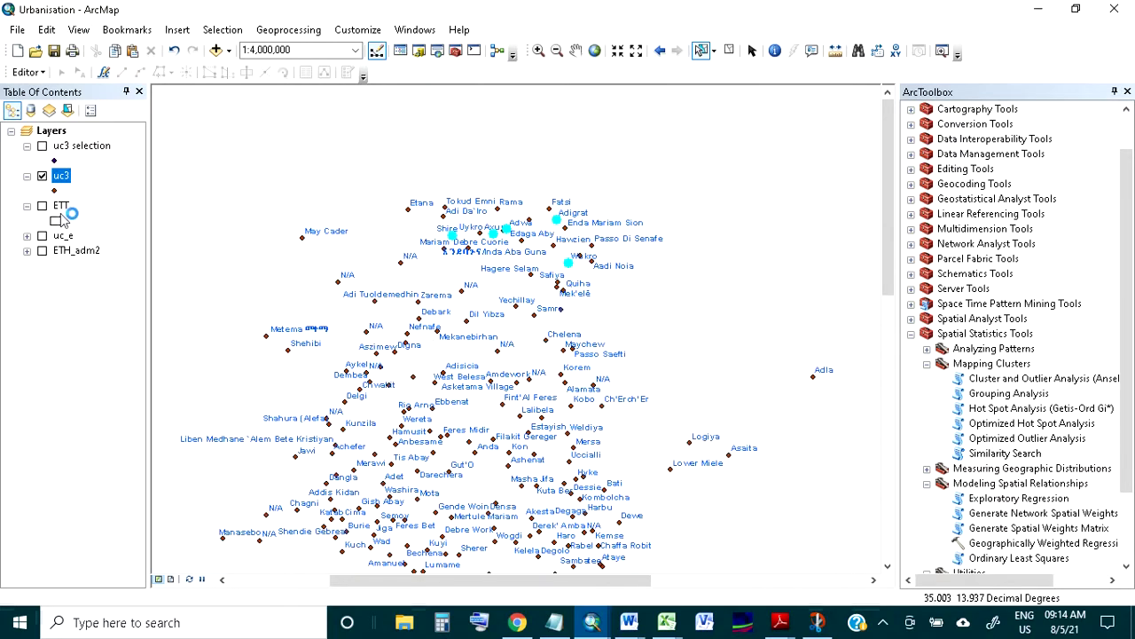
{"action": "right_click", "coordinate": [69, 172]}
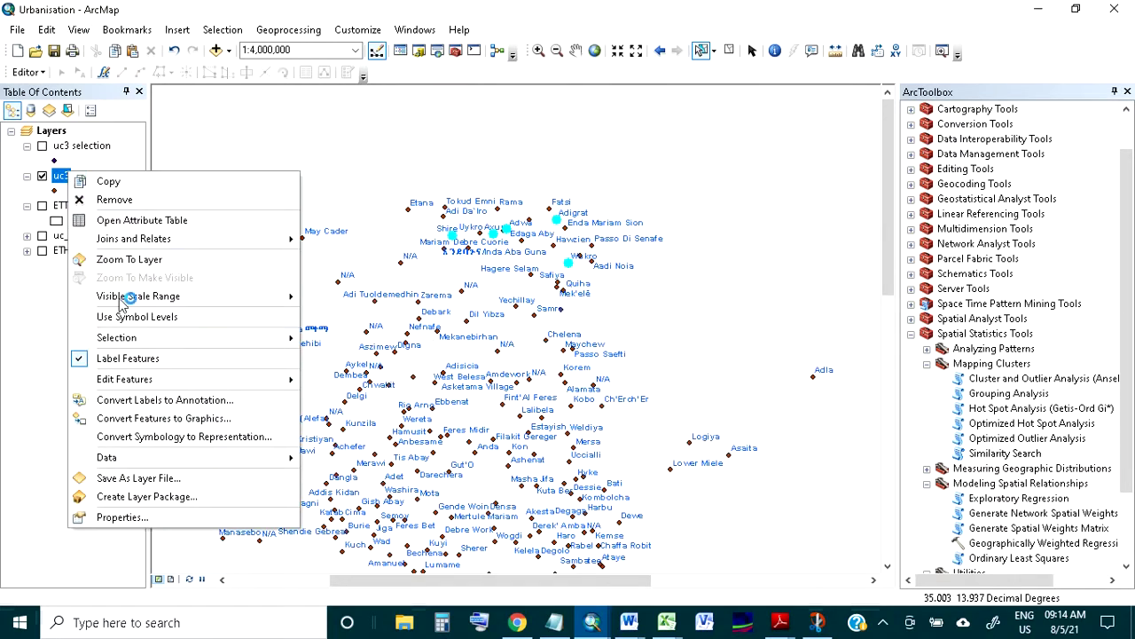
{"action": "mouse_move", "coordinate": [194, 339]}
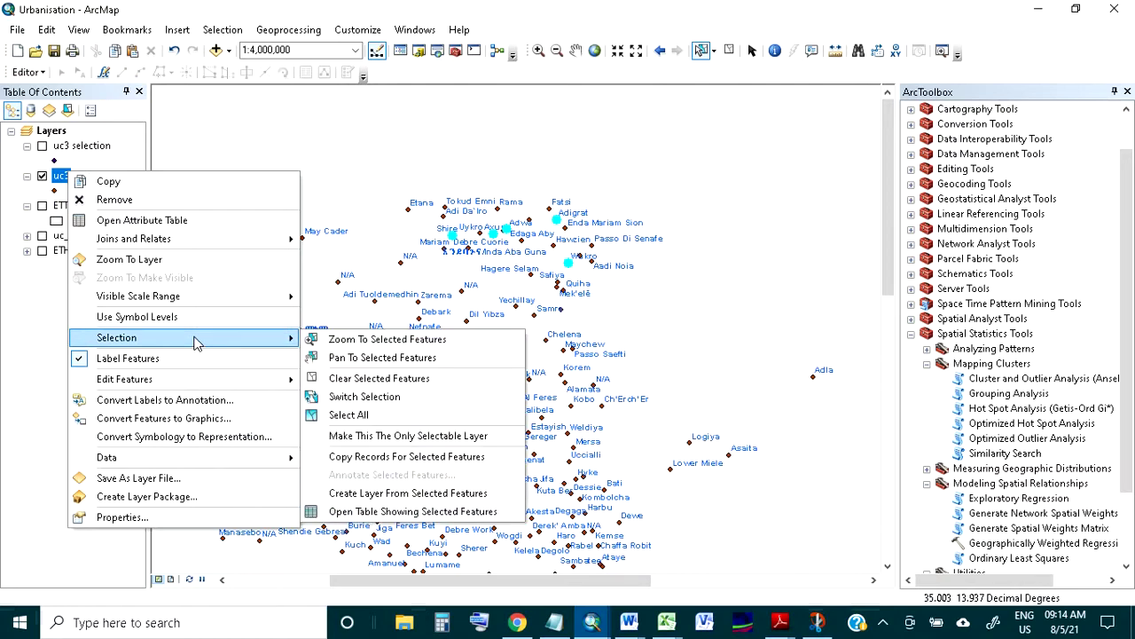
{"action": "left_click", "coordinate": [353, 401]}
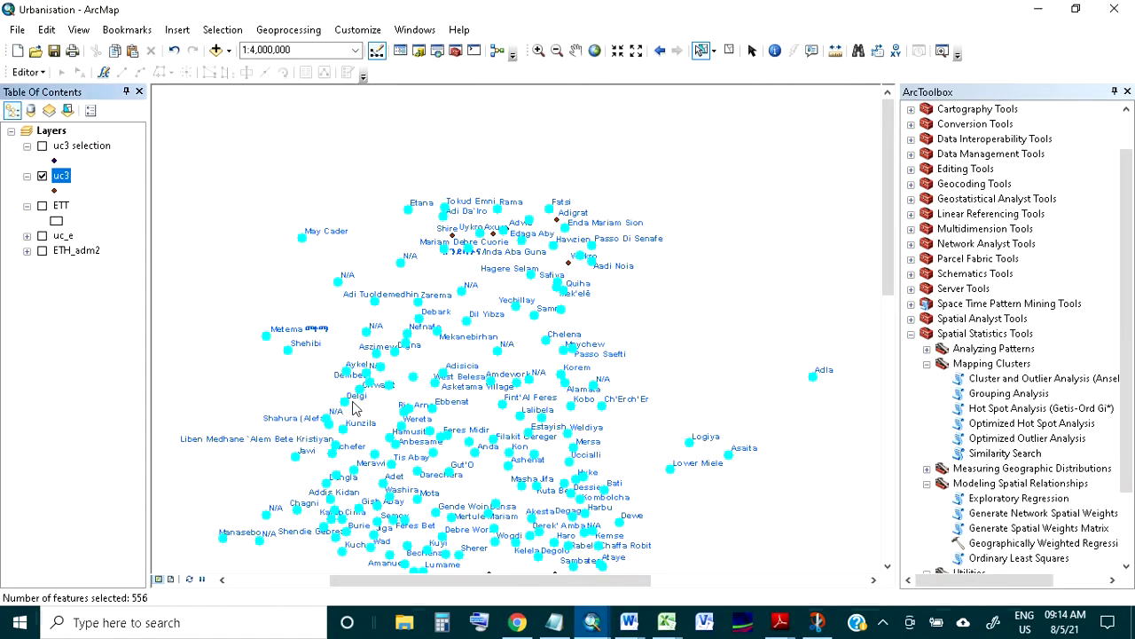
{"action": "left_click", "coordinate": [887, 566]}
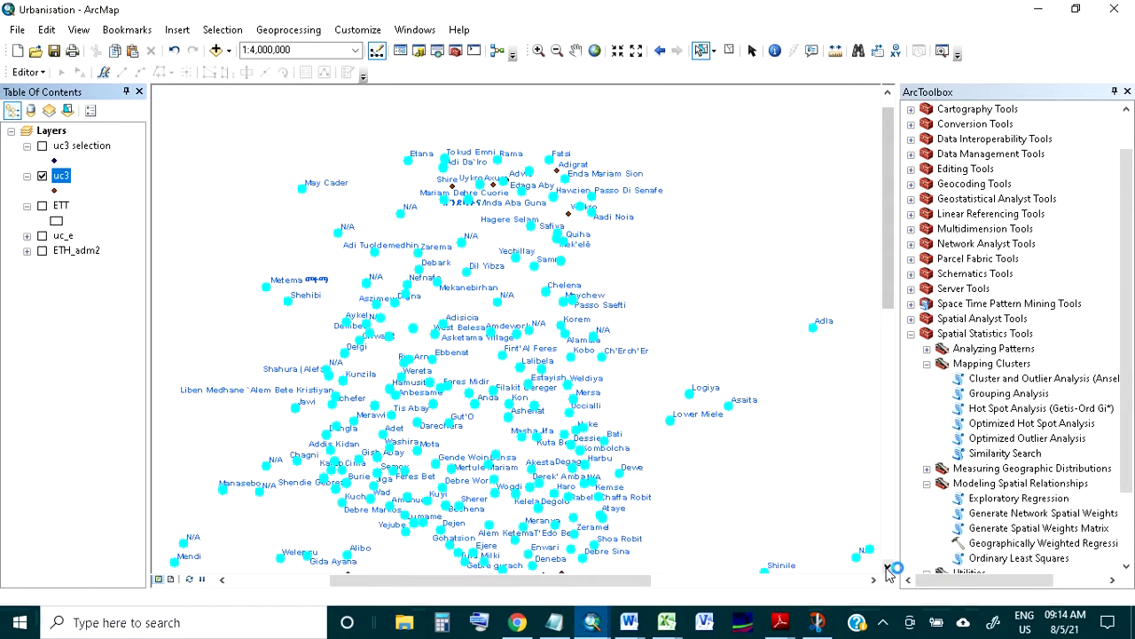
Step: Open the Similarity Search tool with uc3 selection as the input features to match and uc3 as the candidate features
{"action": "scroll", "coordinate": [608, 519], "scroll_direction": "down", "scroll_amount": 2}
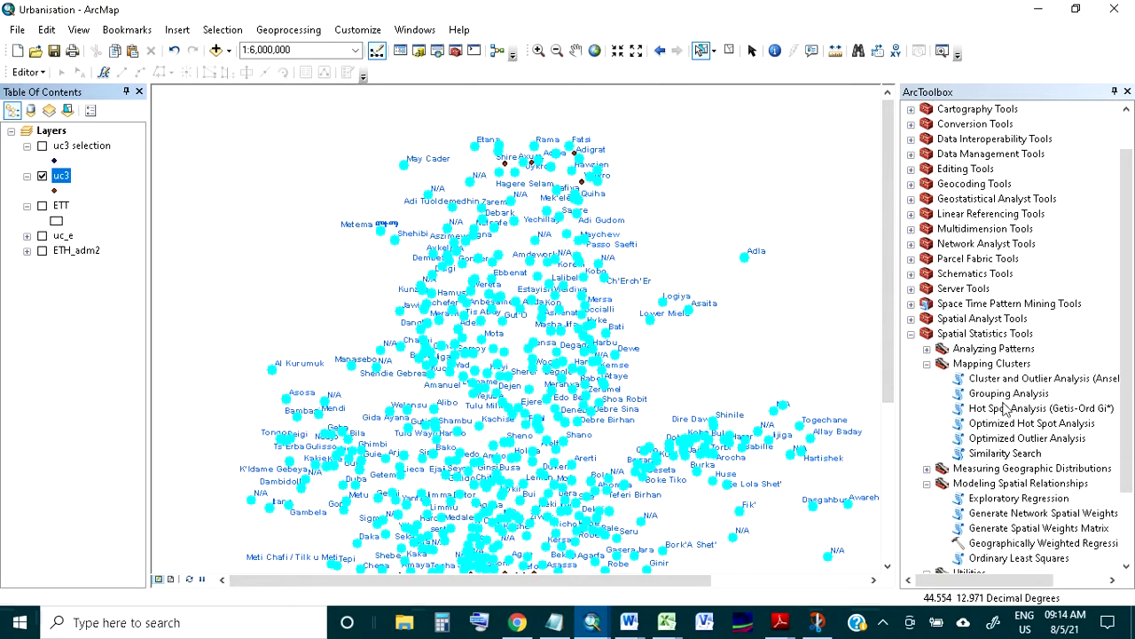
{"action": "double_click", "coordinate": [1019, 452]}
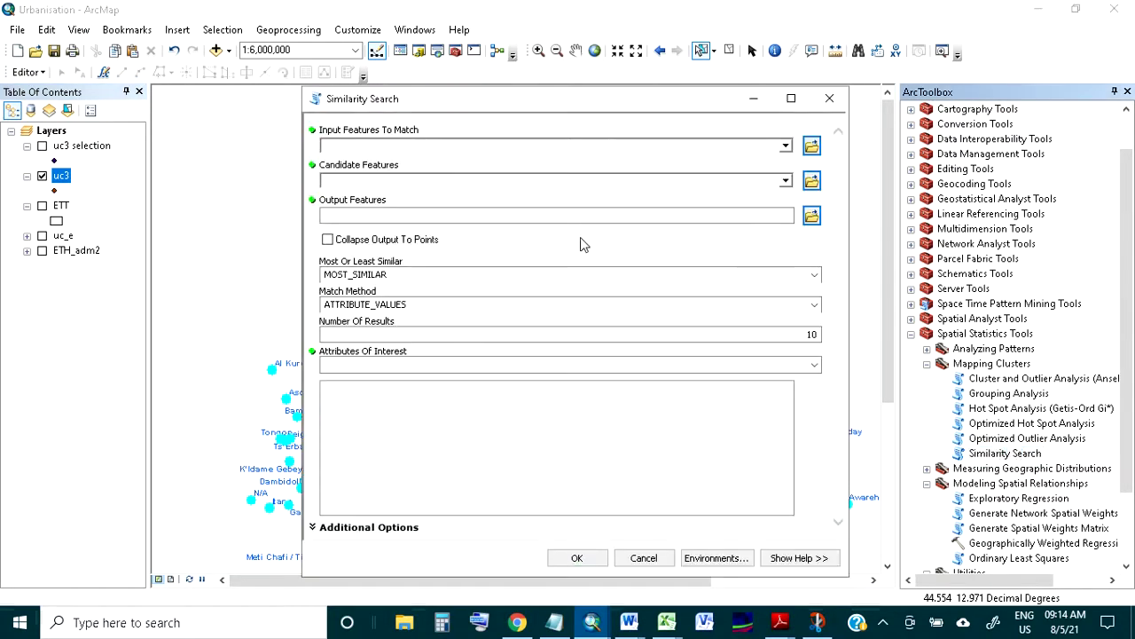
{"action": "left_click", "coordinate": [786, 146]}
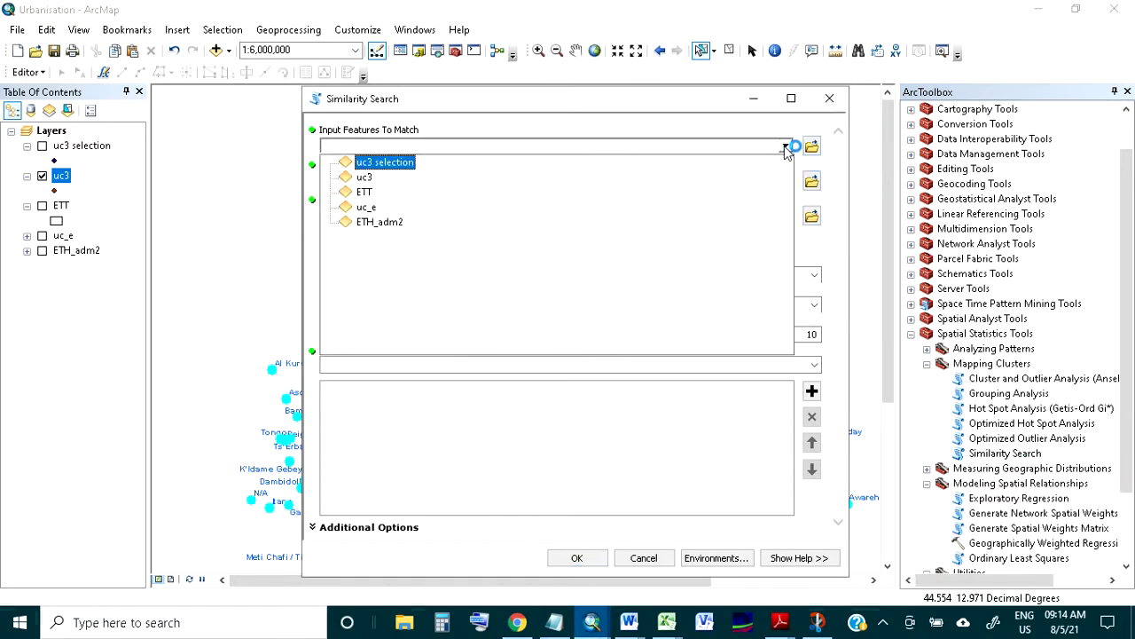
{"action": "left_click", "coordinate": [385, 162]}
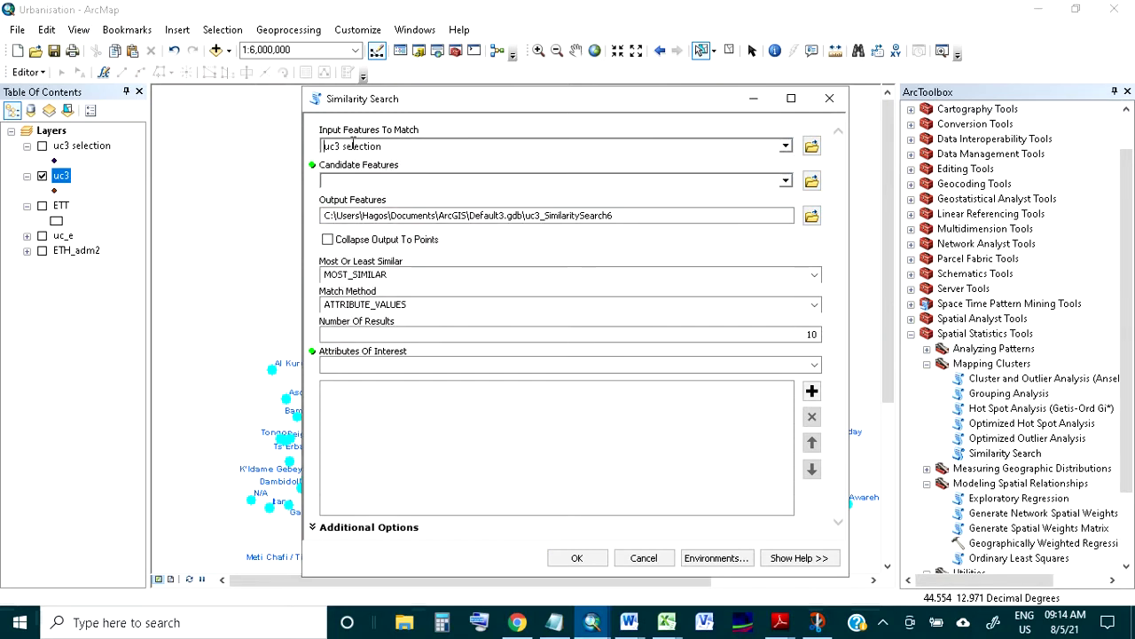
{"action": "left_click", "coordinate": [786, 181]}
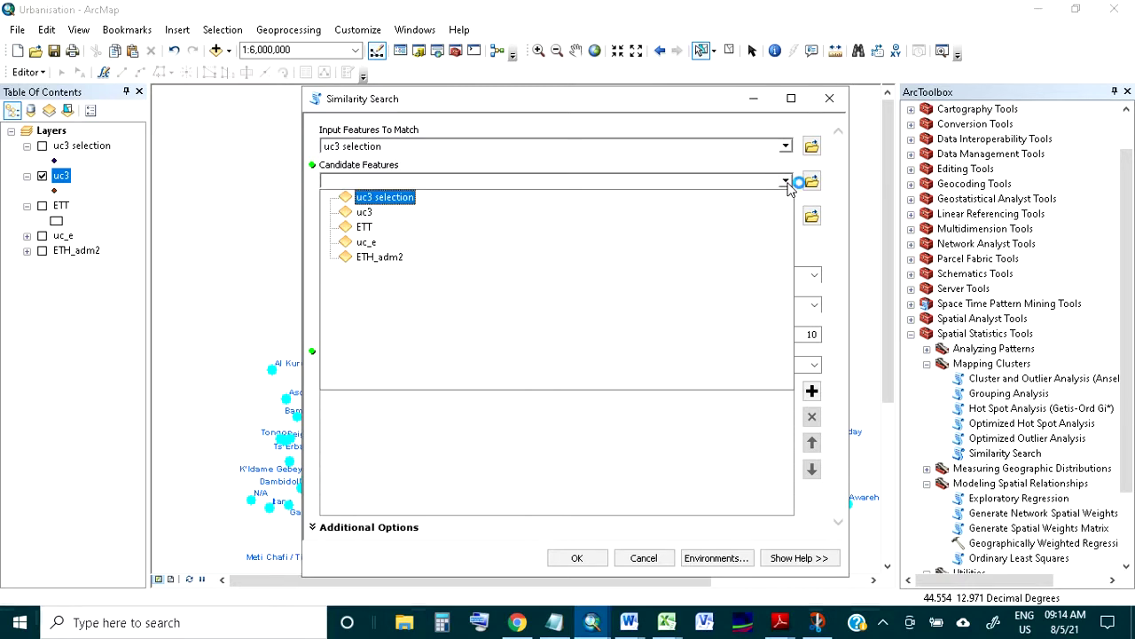
{"action": "left_click", "coordinate": [363, 213]}
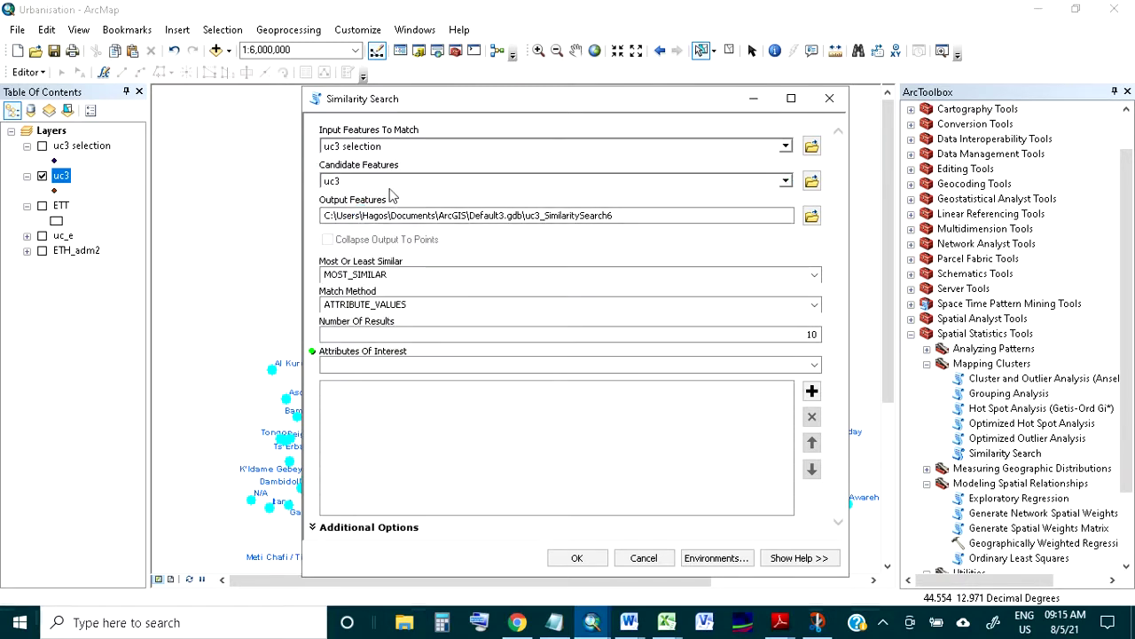
{"action": "left_click_drag", "start_coordinate": [423, 99], "coordinate": [577, 297]}
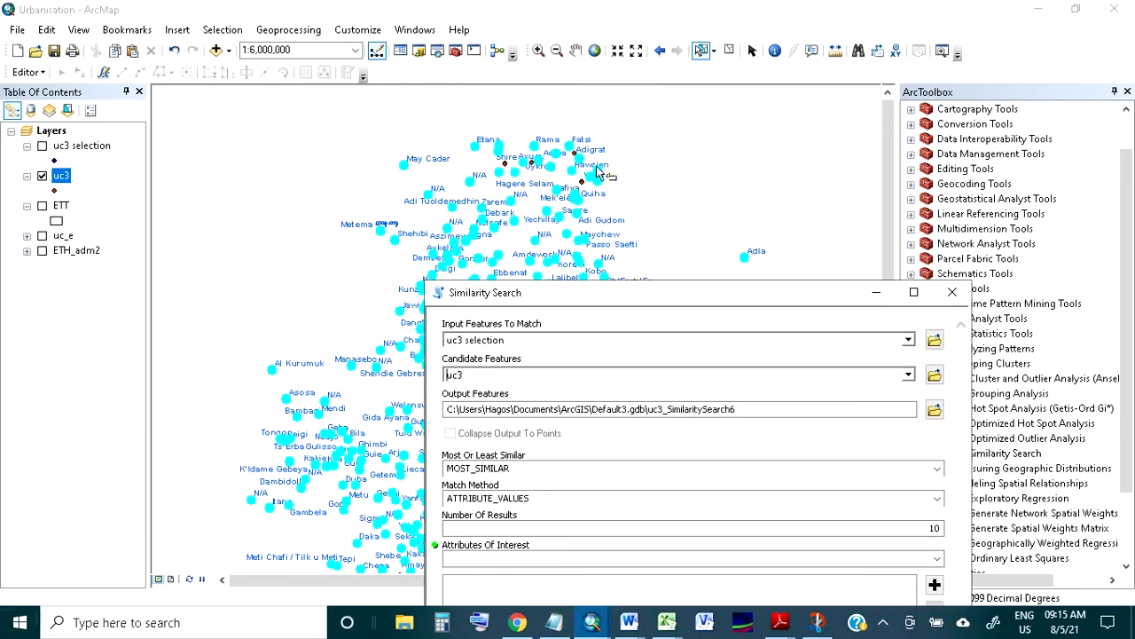
{"action": "double_click", "coordinate": [512, 339]}
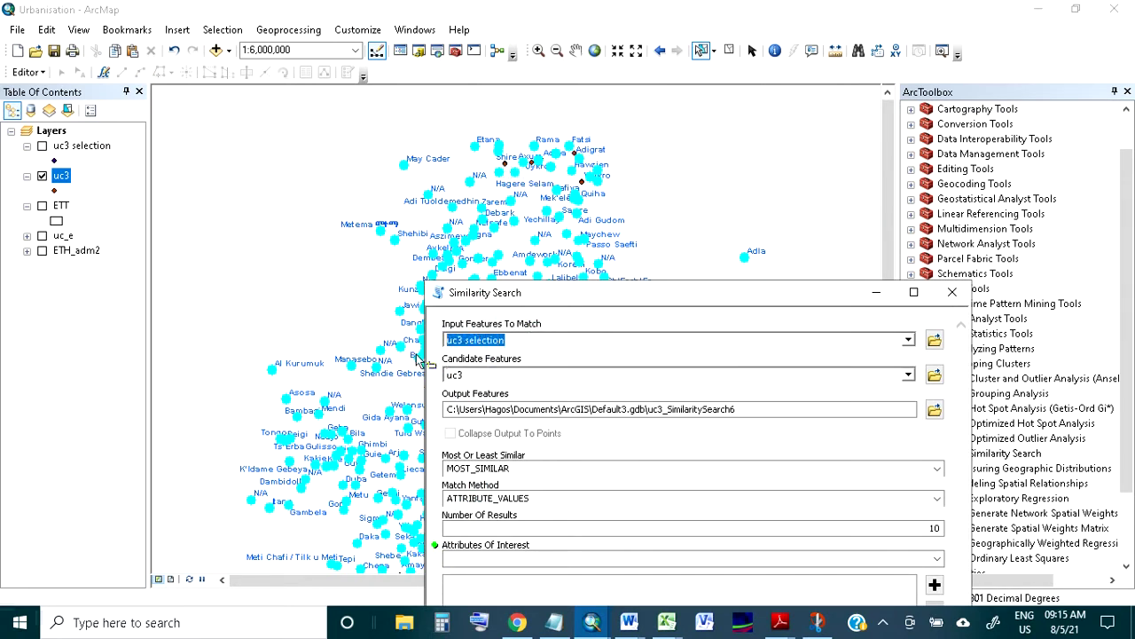
{"action": "double_click", "coordinate": [474, 376]}
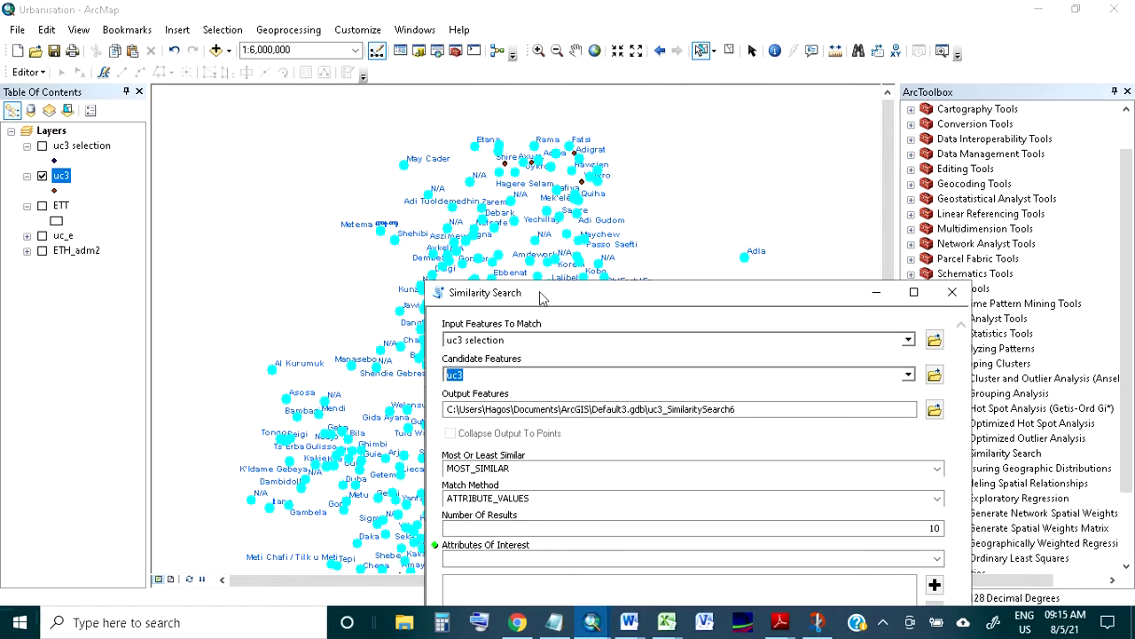
{"action": "left_click_drag", "start_coordinate": [542, 296], "coordinate": [594, 122]}
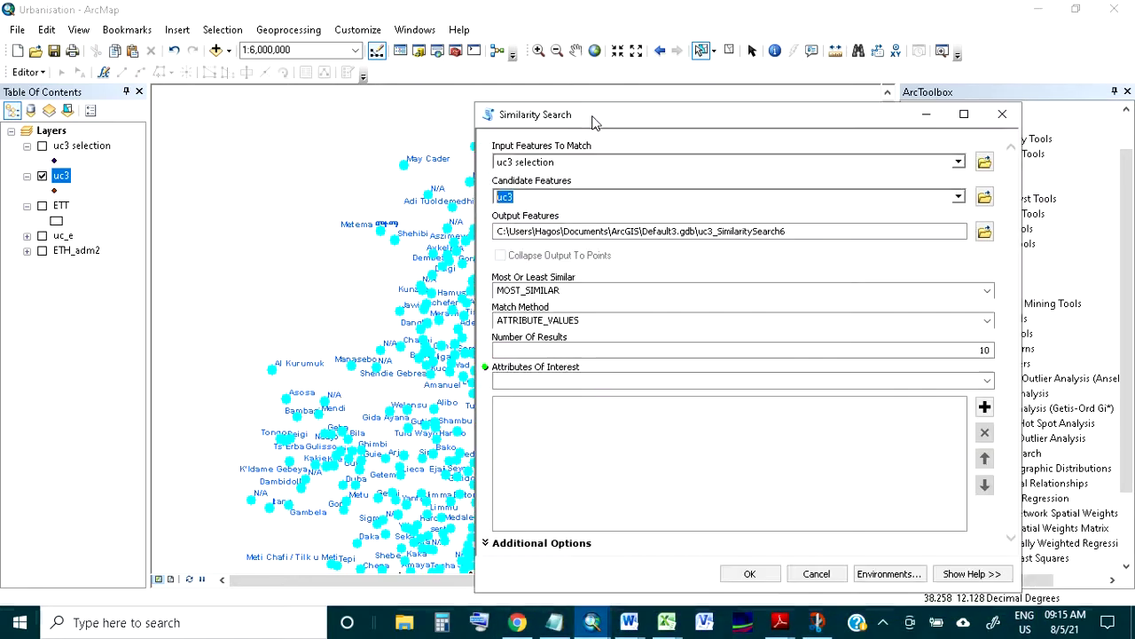
{"action": "left_click", "coordinate": [543, 197]}
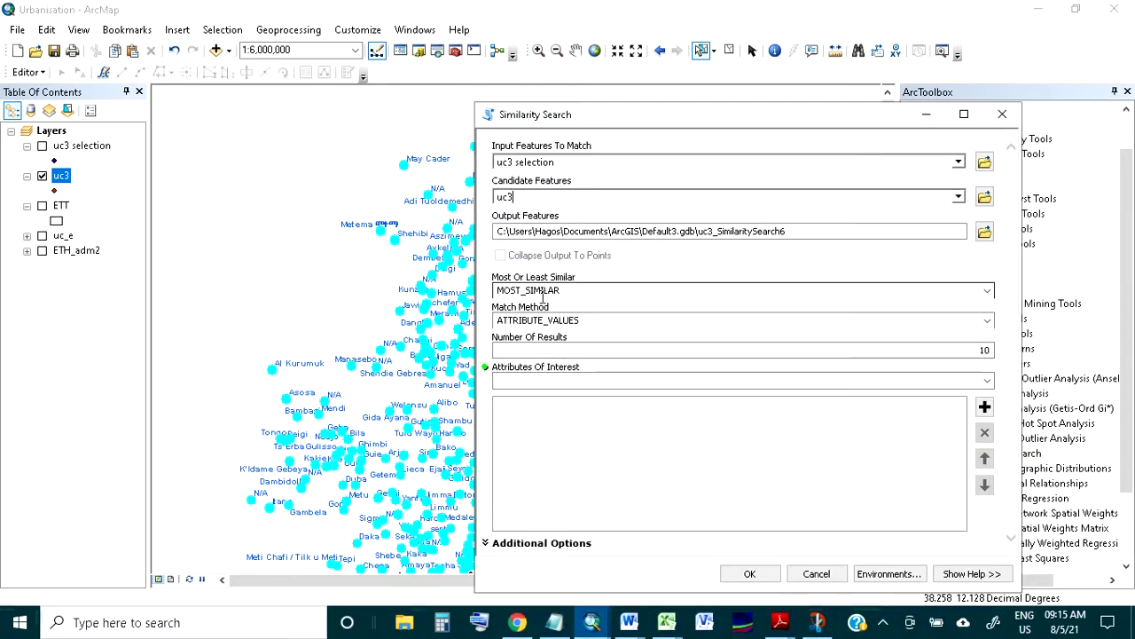
Step: Use MOST_SIMILAR with the ATTRIBUTE_VALUES match method and 10 results for the similarity search
{"action": "left_click", "coordinate": [988, 291]}
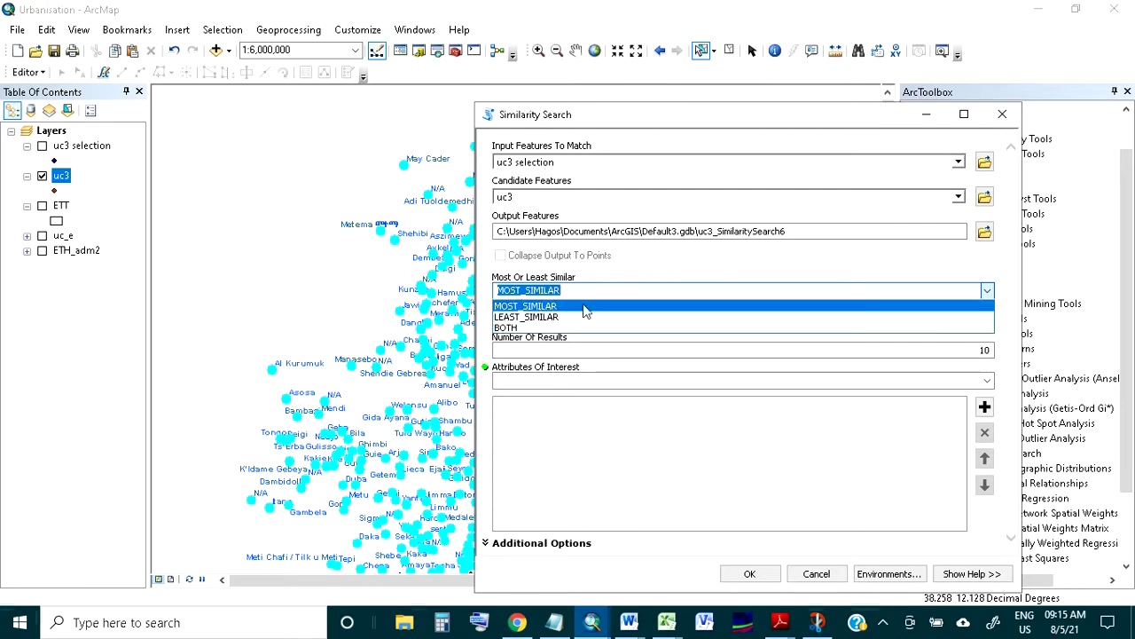
{"action": "left_click", "coordinate": [520, 309]}
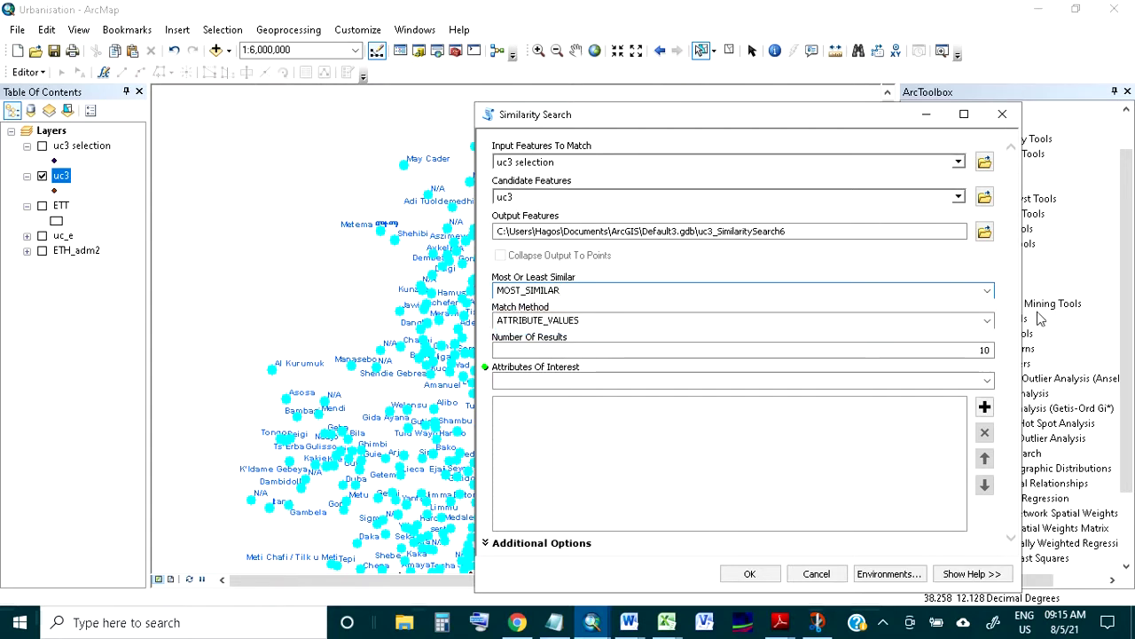
{"action": "left_click", "coordinate": [987, 320]}
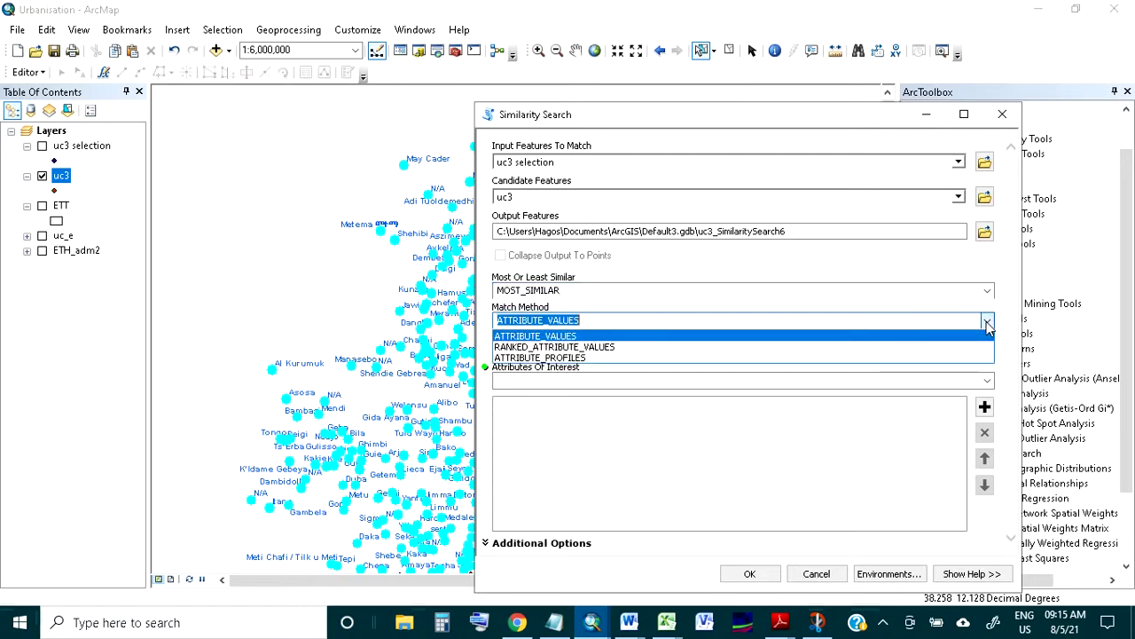
{"action": "left_click", "coordinate": [569, 337]}
{"action": "left_click", "coordinate": [596, 322]}
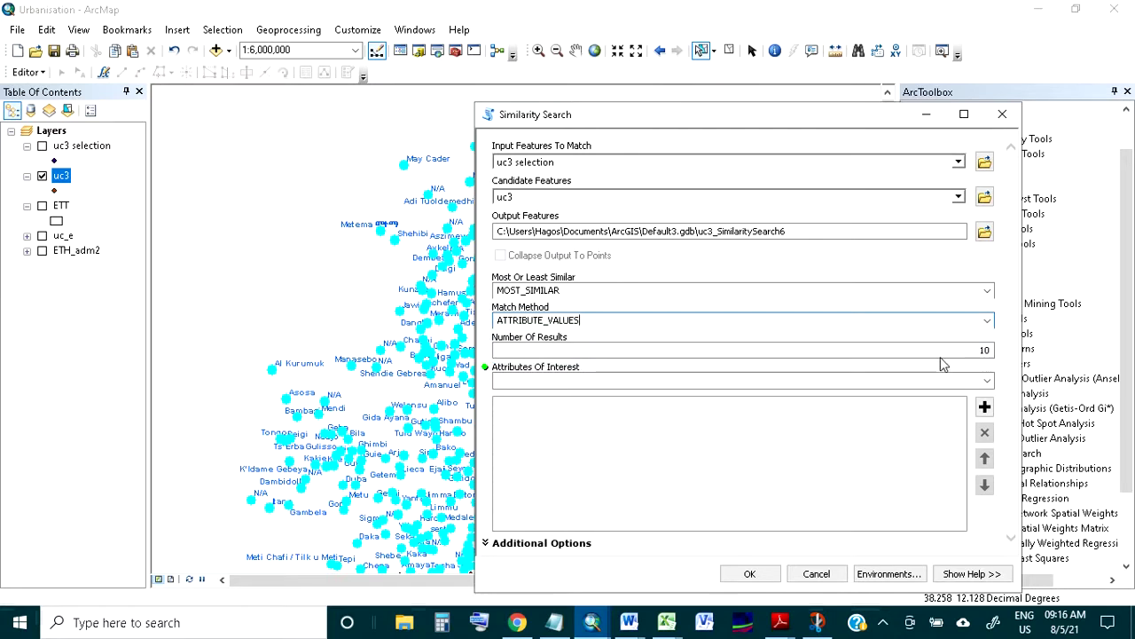
{"action": "left_click_drag", "start_coordinate": [976, 350], "coordinate": [993, 350]}
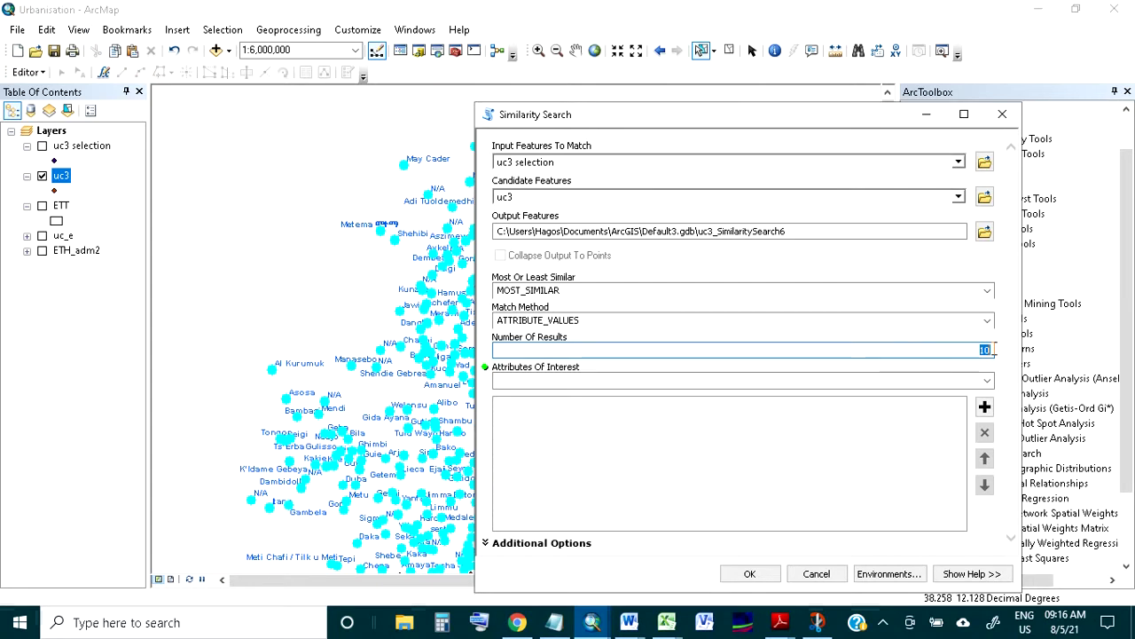
{"action": "left_click", "coordinate": [991, 349]}
Step: Add GDP15_SM as the attribute of interest and run the similarity search
{"action": "left_click_drag", "start_coordinate": [754, 124], "coordinate": [731, 97]}
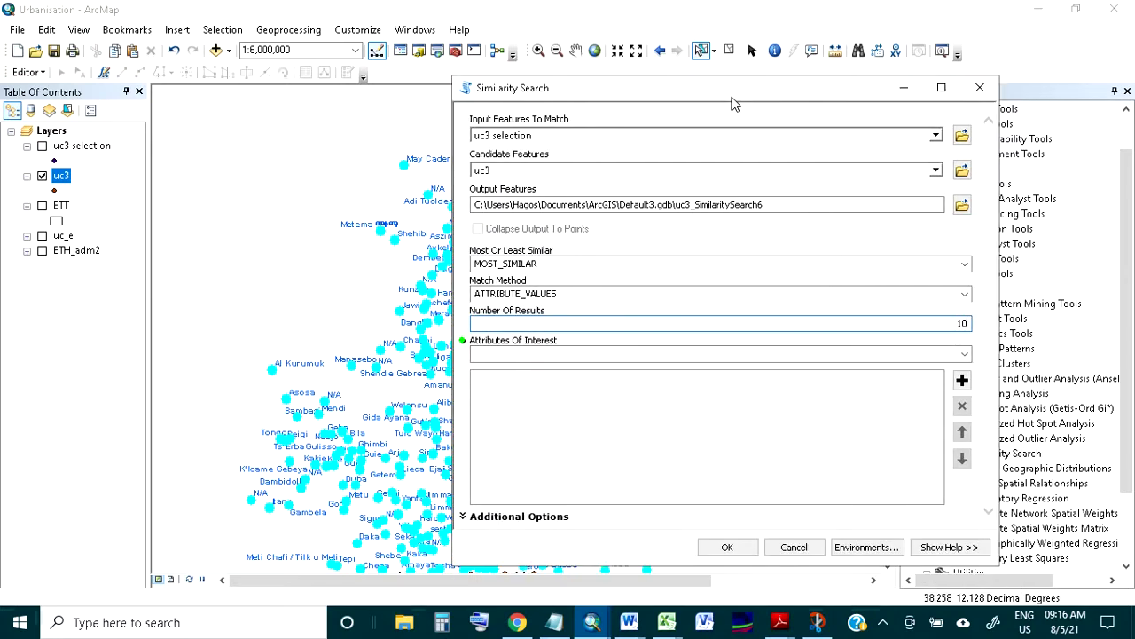
{"action": "left_click", "coordinate": [965, 354]}
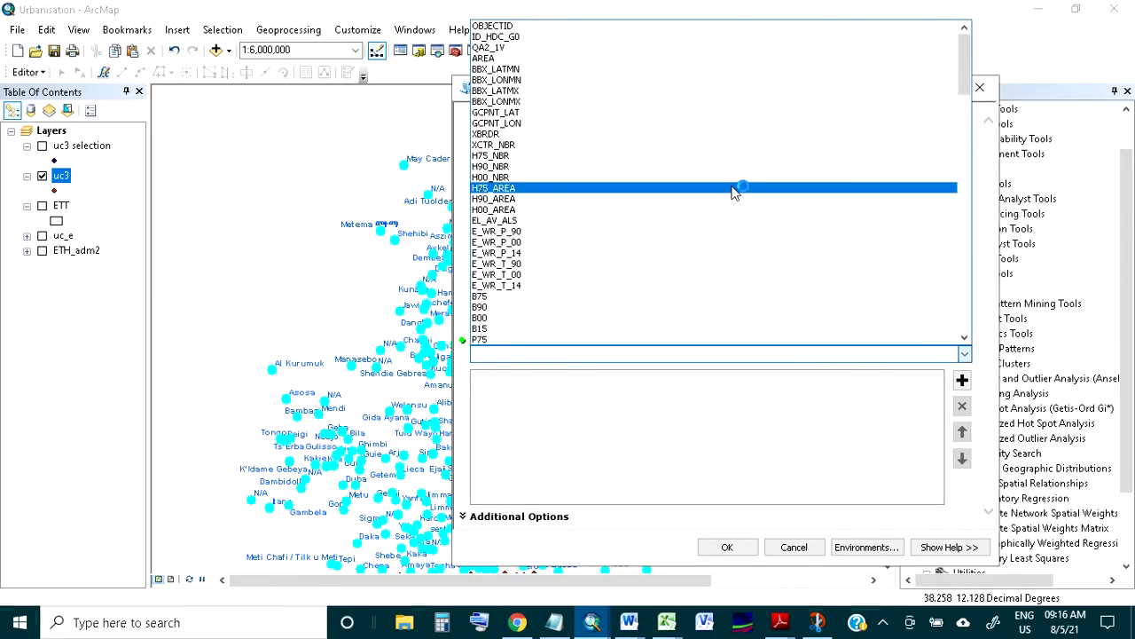
{"action": "scroll", "coordinate": [809, 265], "scroll_direction": "down", "scroll_amount": 3}
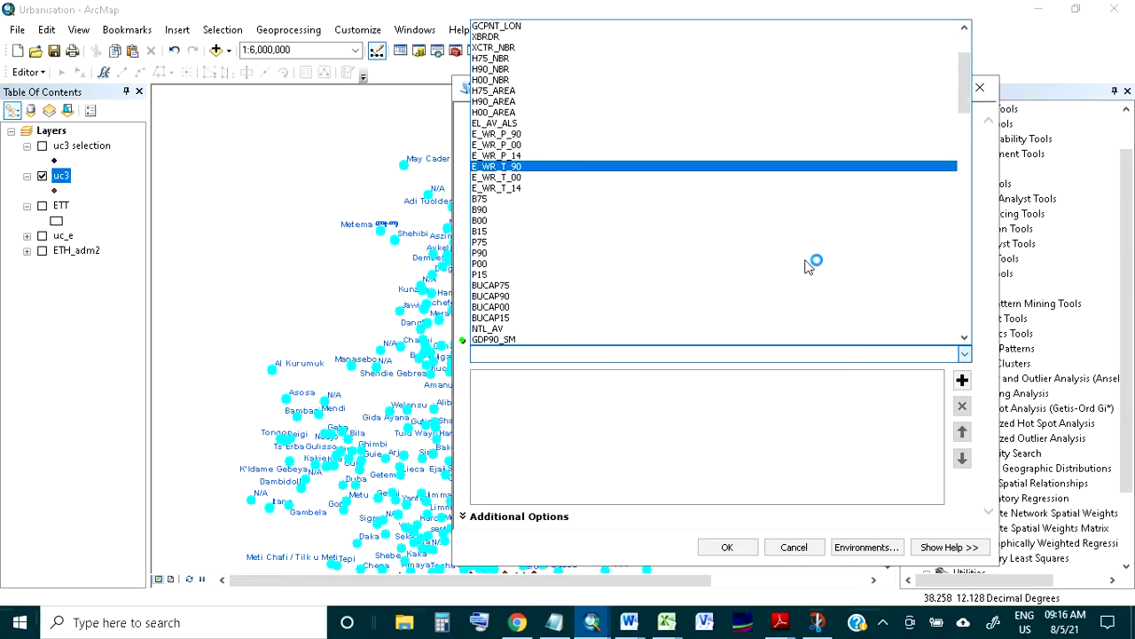
{"action": "scroll", "coordinate": [809, 265], "scroll_direction": "down", "scroll_amount": 2}
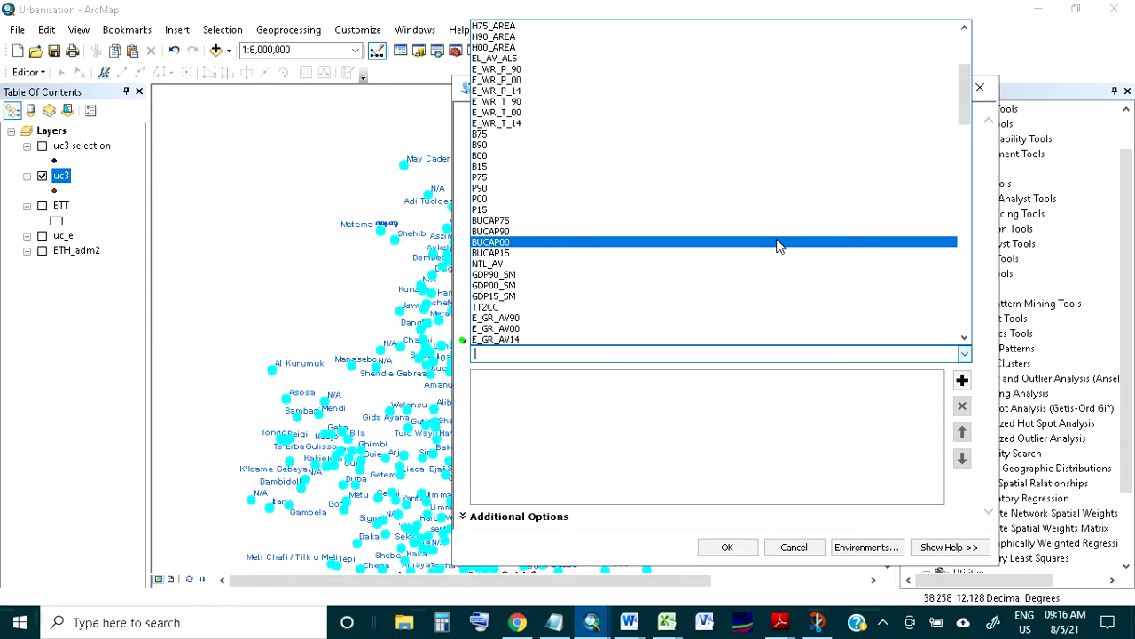
{"action": "scroll", "coordinate": [777, 245], "scroll_direction": "down", "scroll_amount": 2}
{"action": "scroll", "coordinate": [777, 246], "scroll_direction": "down", "scroll_amount": 3}
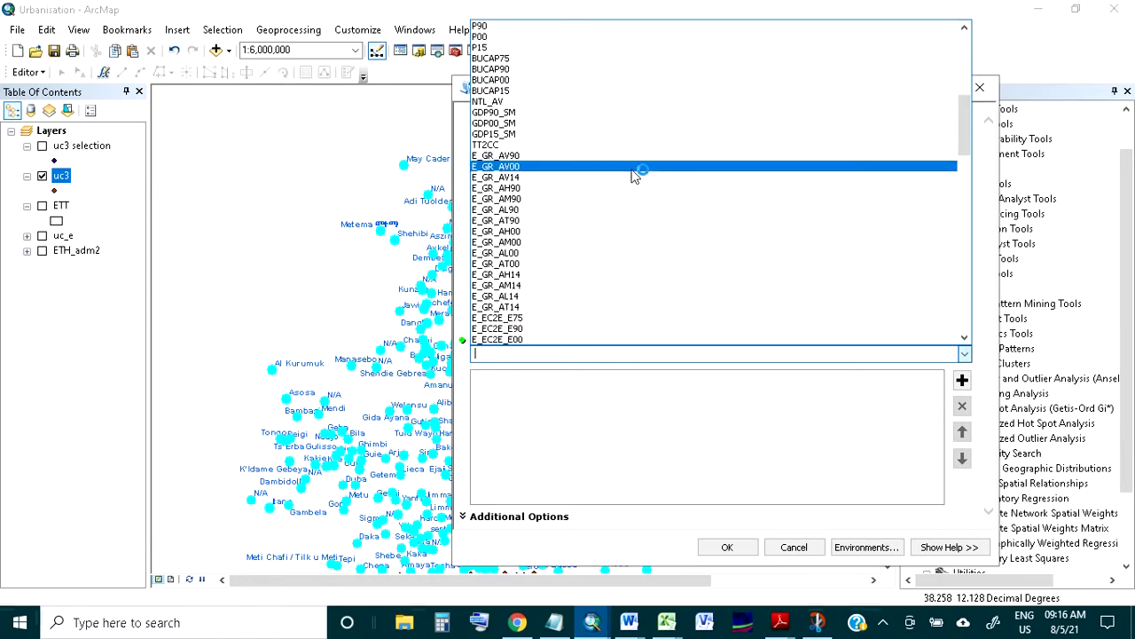
{"action": "left_click", "coordinate": [568, 134]}
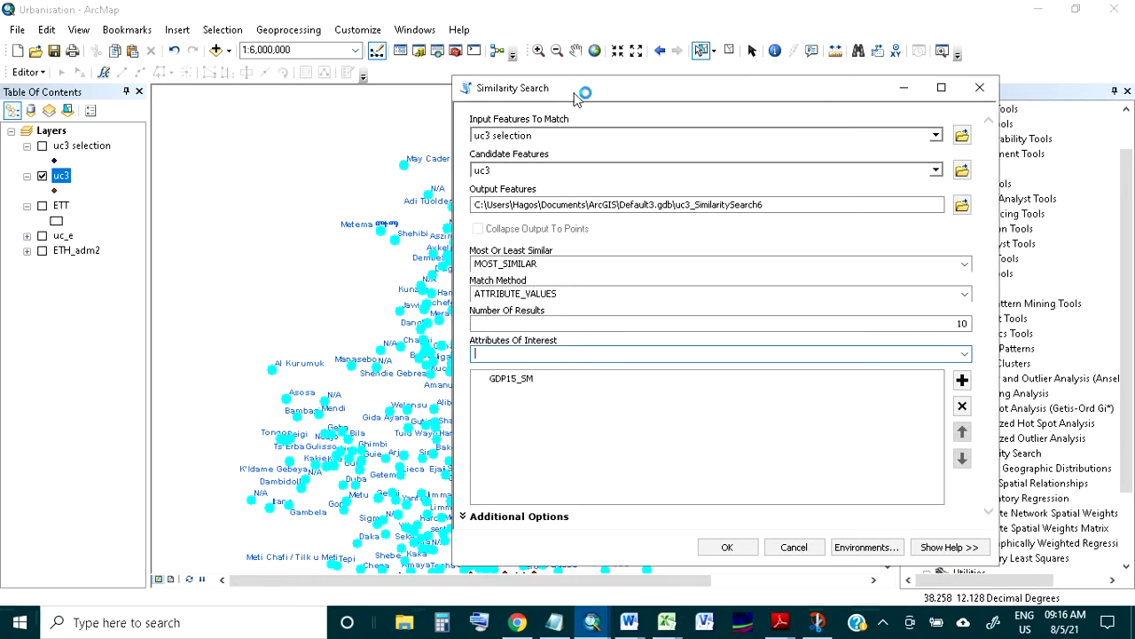
{"action": "left_click_drag", "start_coordinate": [576, 96], "coordinate": [615, 118]}
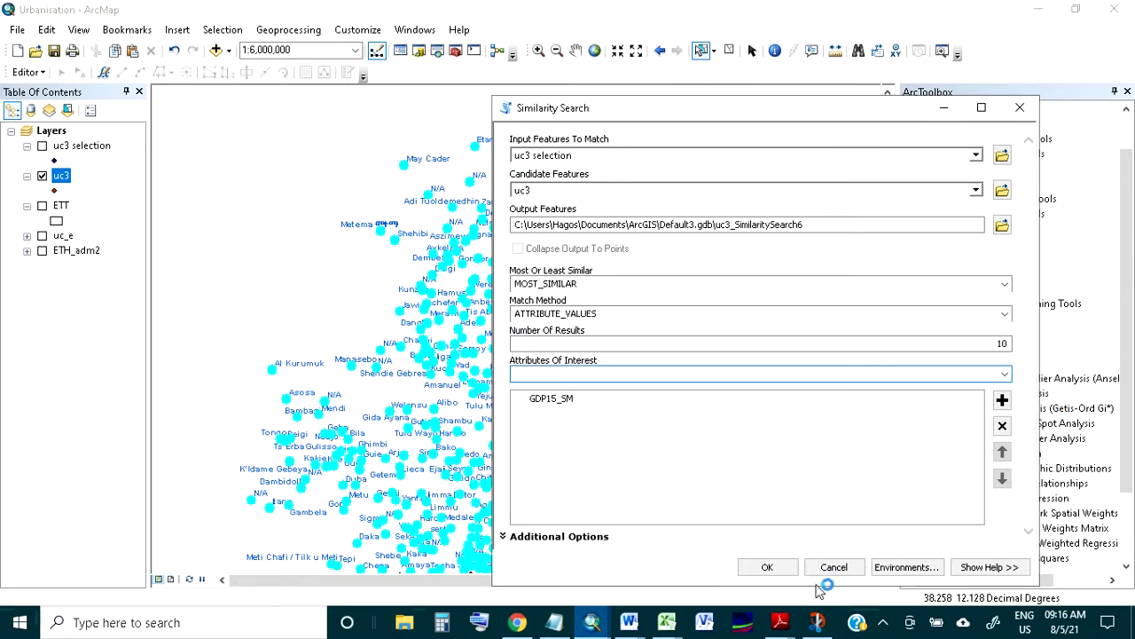
{"action": "left_click", "coordinate": [767, 567]}
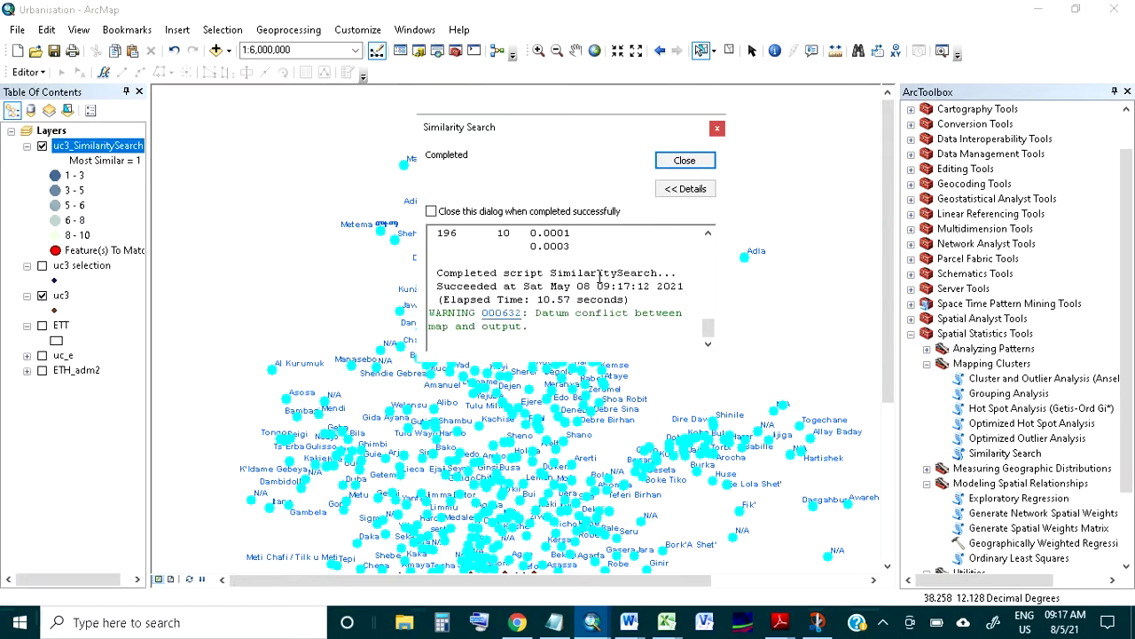
{"action": "left_click", "coordinate": [685, 161]}
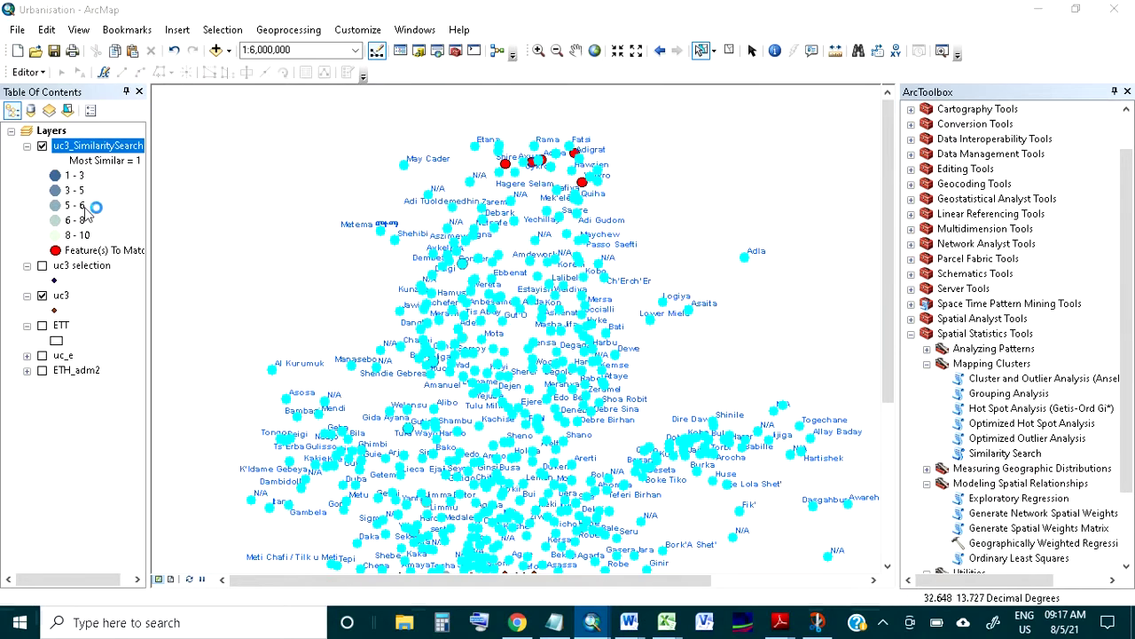
Step: Hide the uc3 layer and examine the ranked similarity results on the map by themselves
{"action": "left_click", "coordinate": [42, 296]}
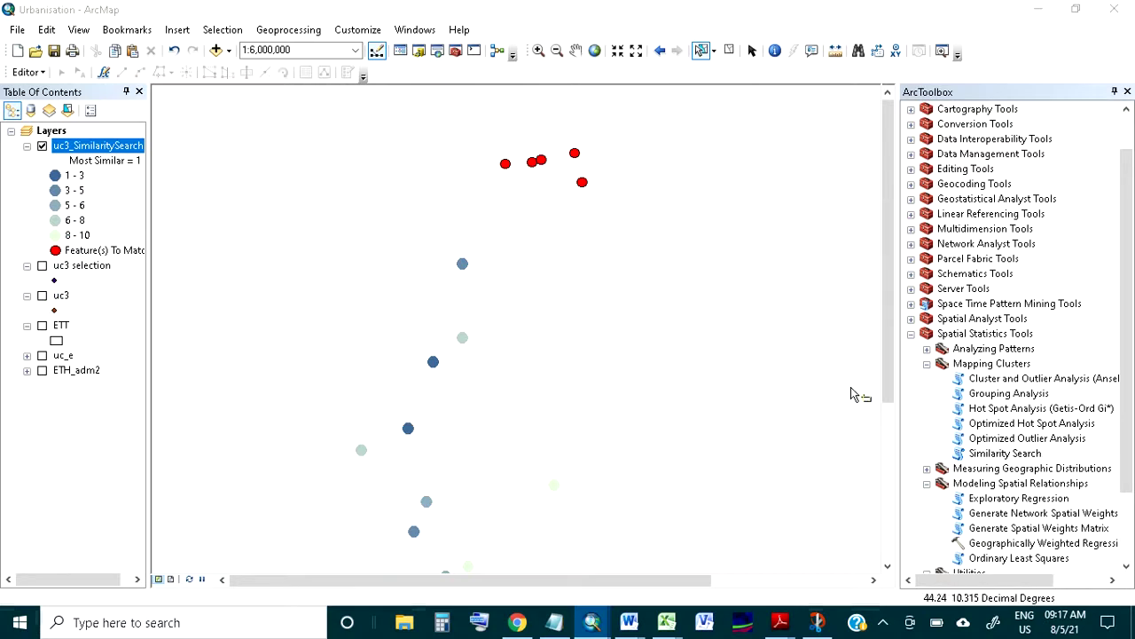
{"action": "left_click_drag", "start_coordinate": [885, 365], "coordinate": [893, 402]}
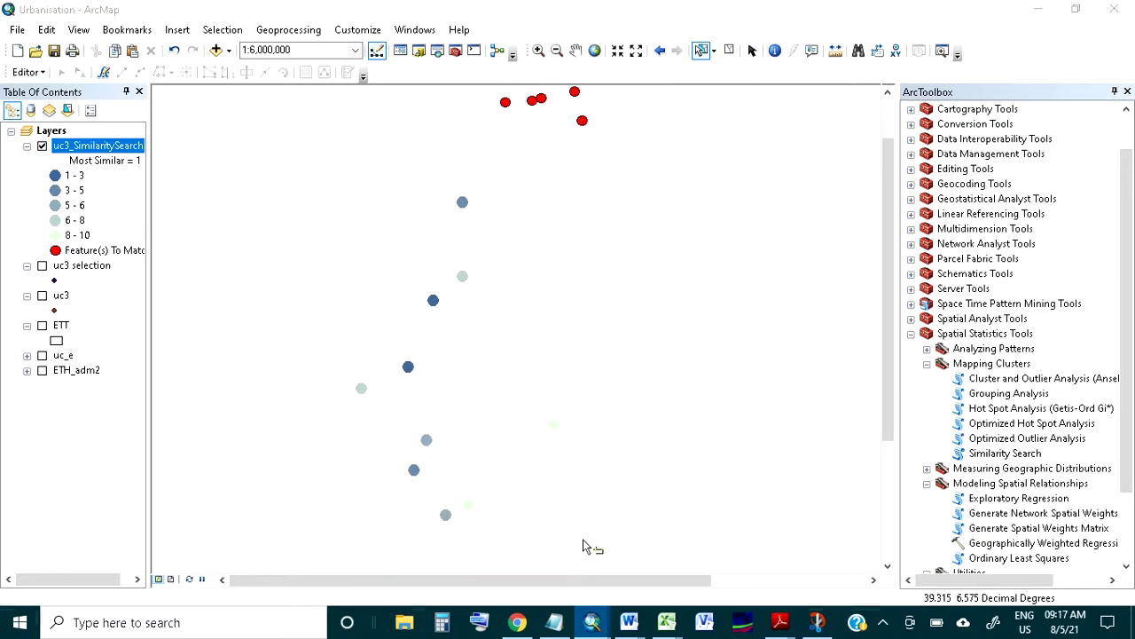
{"action": "double_click", "coordinate": [72, 179]}
Step: Show the uc3 layer again and examine which labelled towns coincide with the similarity results, around Burie and Gutin
{"action": "left_click", "coordinate": [42, 296]}
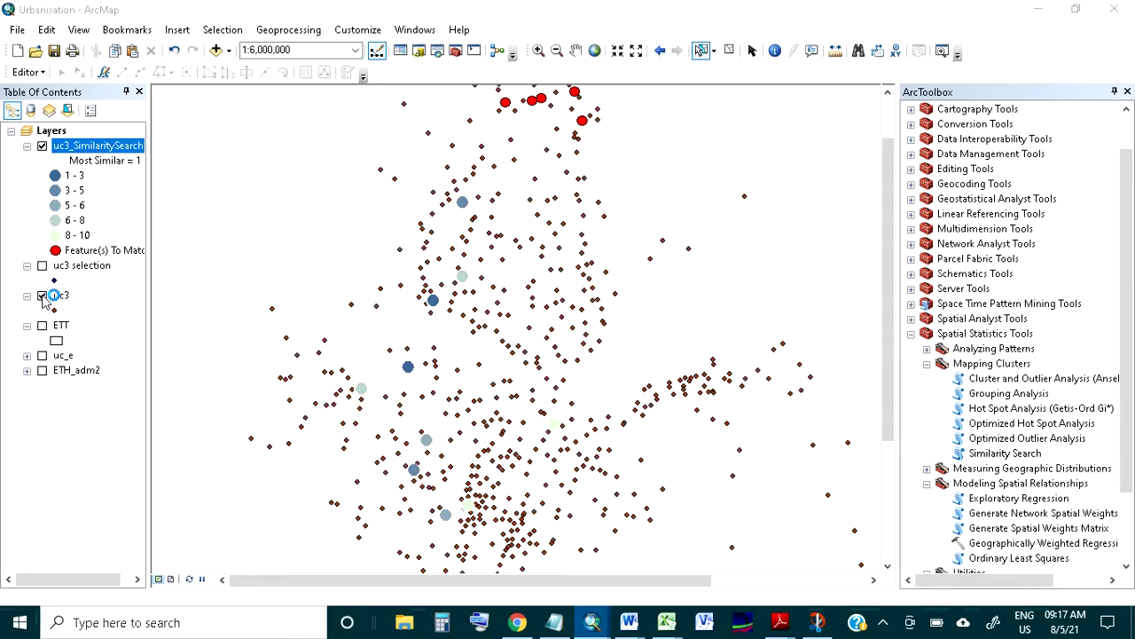
{"action": "scroll", "coordinate": [474, 341], "scroll_direction": "down", "scroll_amount": 3}
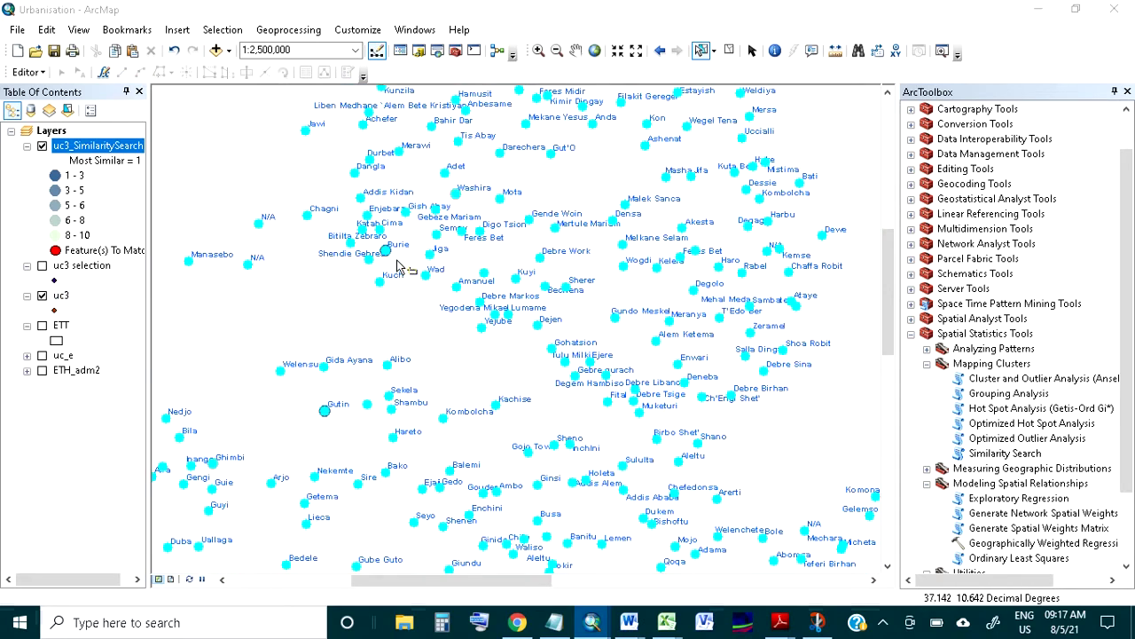
{"action": "scroll", "coordinate": [368, 404], "scroll_direction": "down", "scroll_amount": 2}
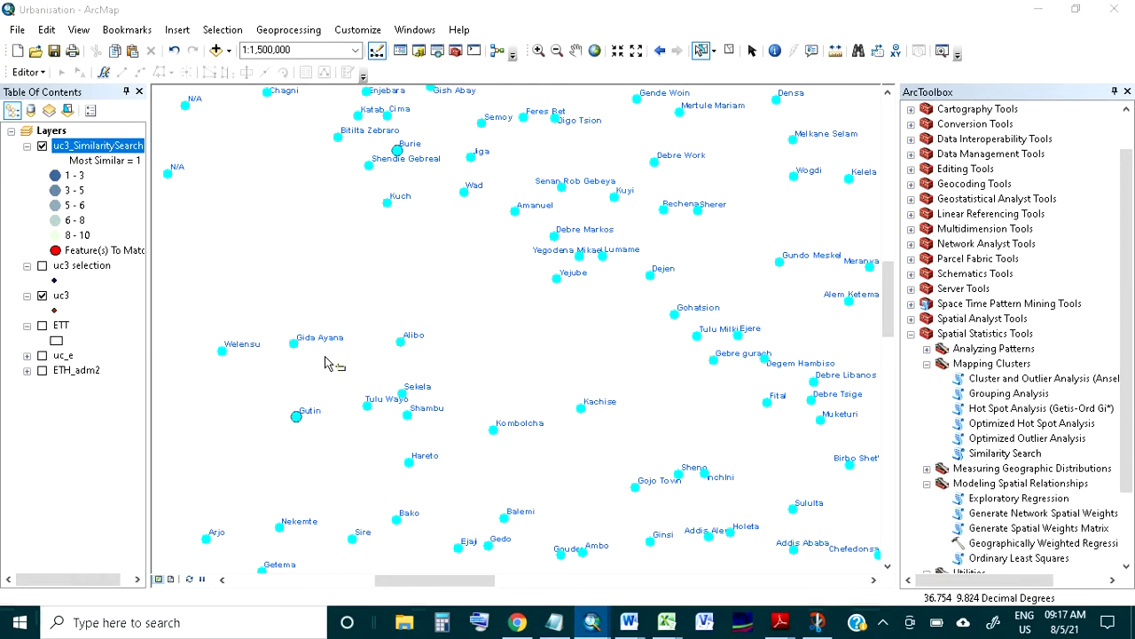
{"action": "scroll", "coordinate": [324, 364], "scroll_direction": "up", "scroll_amount": 3}
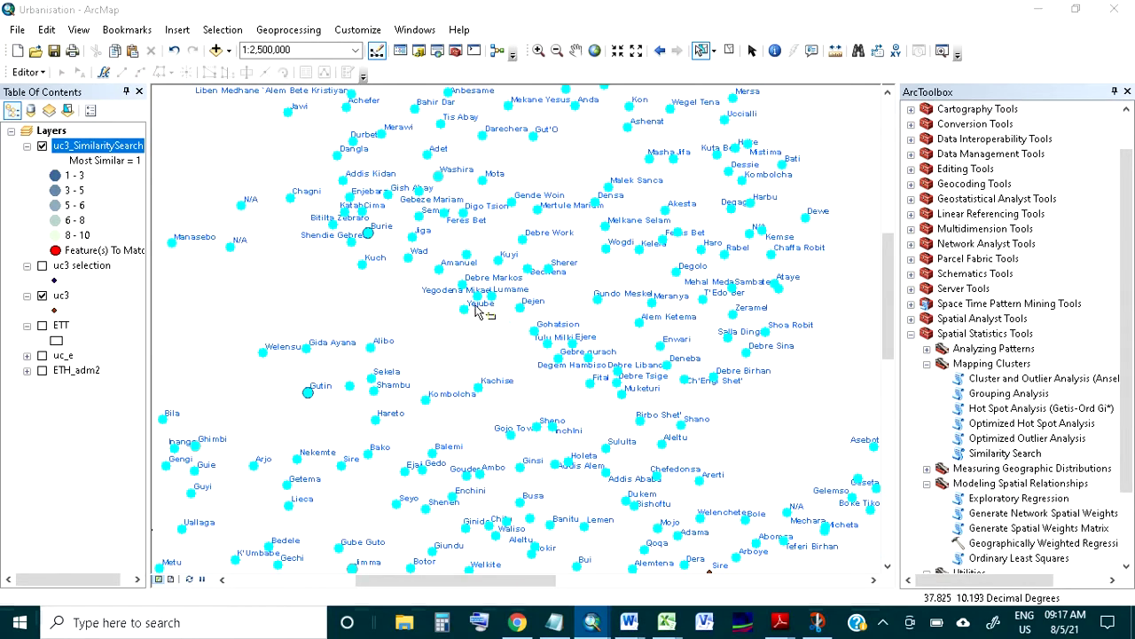
{"action": "scroll", "coordinate": [477, 309], "scroll_direction": "up", "scroll_amount": 2}
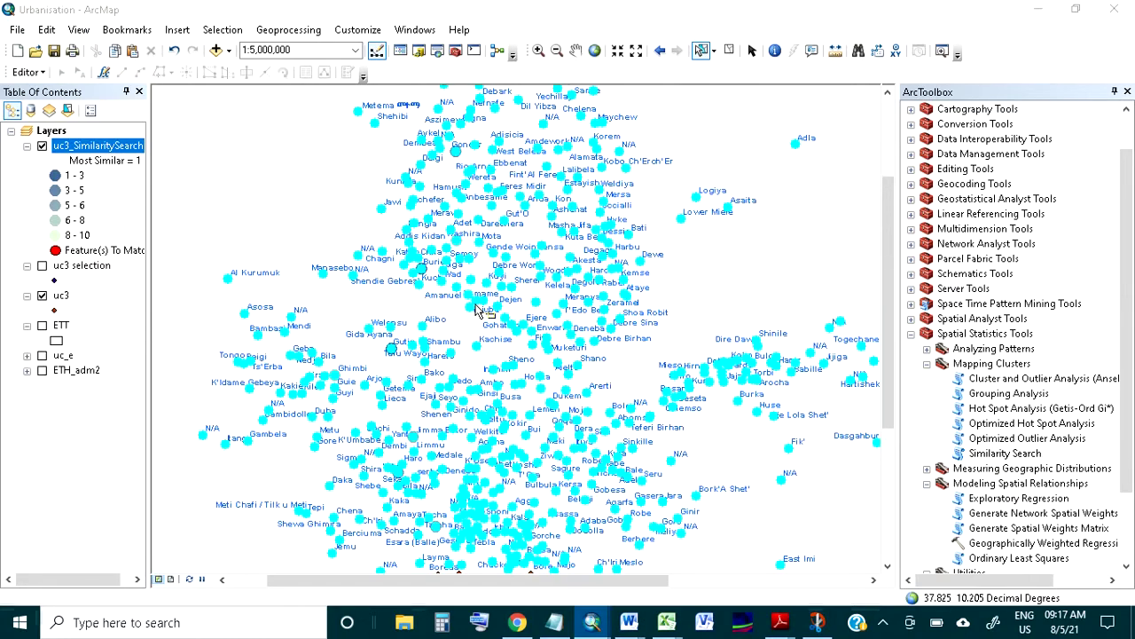
Step: Open the attribute table of the uc3_SimilaritySearch6 layer and examine its similarity rank, value difference and render rank columns
{"action": "right_click", "coordinate": [91, 147]}
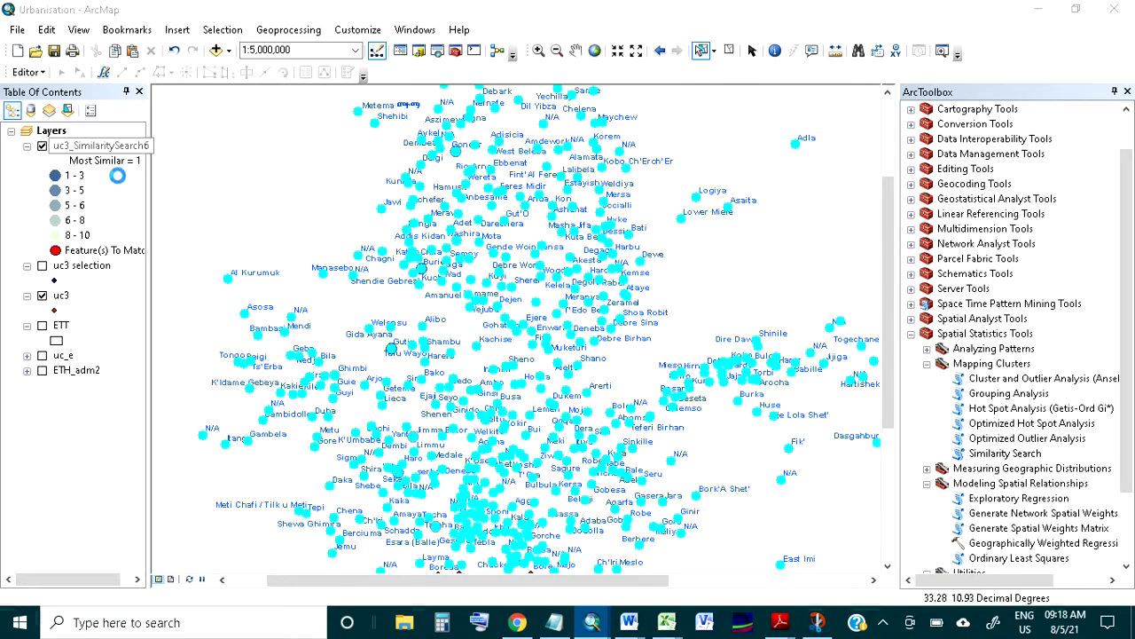
{"action": "left_click", "coordinate": [128, 197]}
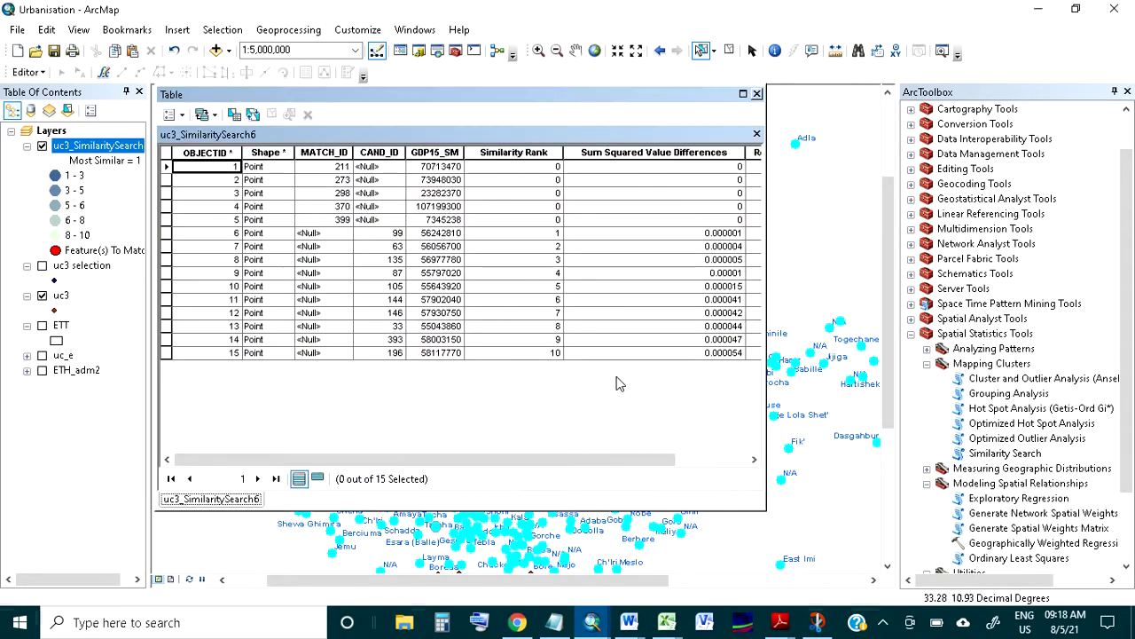
{"action": "left_click_drag", "start_coordinate": [459, 460], "coordinate": [518, 462]}
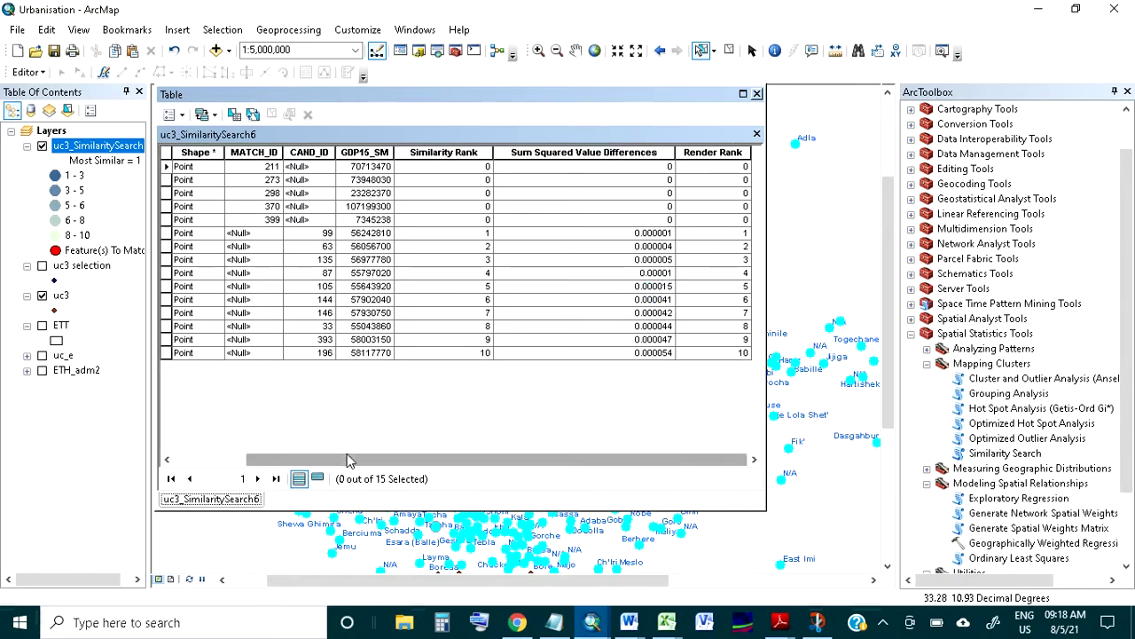
Step: Compare the GDP15_SM values with the similarity ranks, highlight the ten records ranked 1 to 10, and close the table
{"action": "left_click_drag", "start_coordinate": [349, 461], "coordinate": [263, 467]}
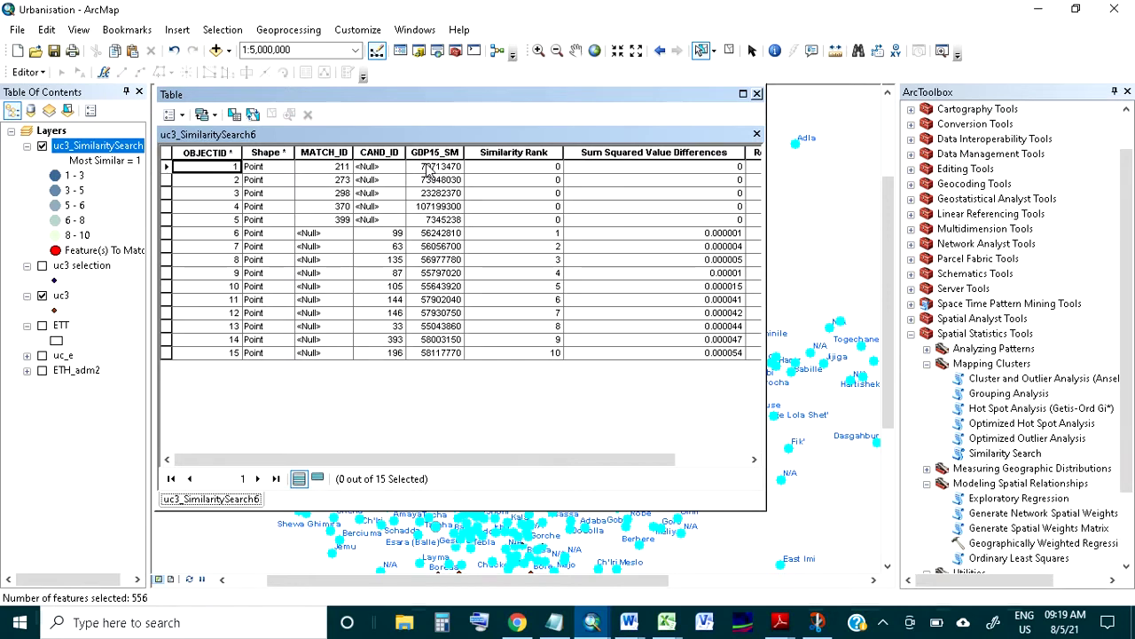
{"action": "left_click_drag", "start_coordinate": [453, 459], "coordinate": [511, 459]}
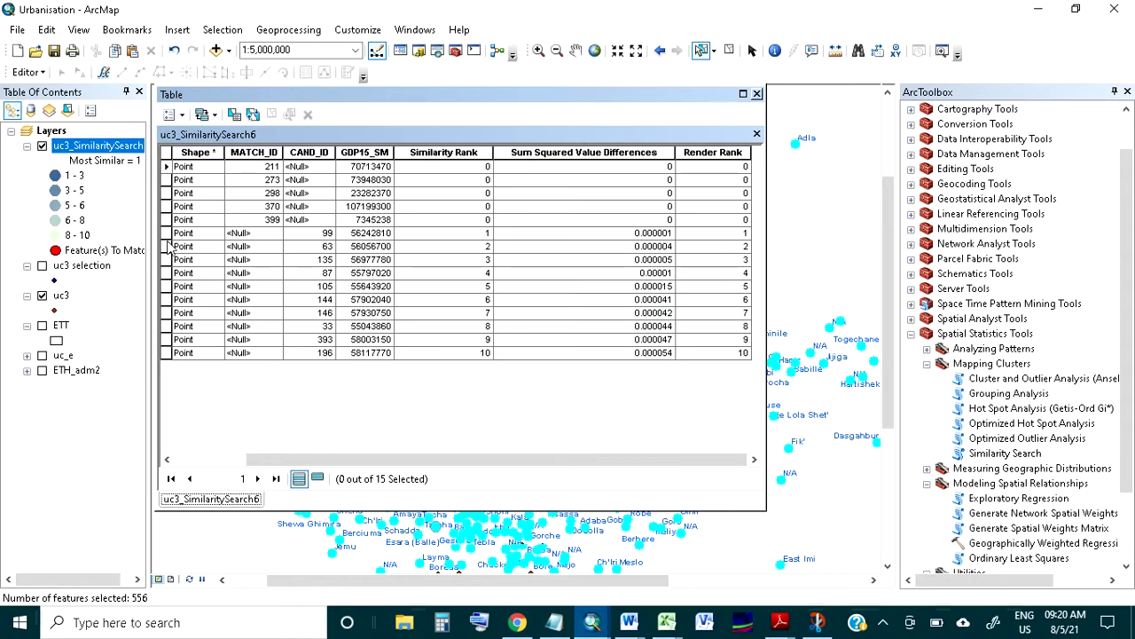
{"action": "left_click_drag", "start_coordinate": [166, 246], "coordinate": [169, 316]}
{"action": "left_click_drag", "start_coordinate": [169, 233], "coordinate": [169, 355]}
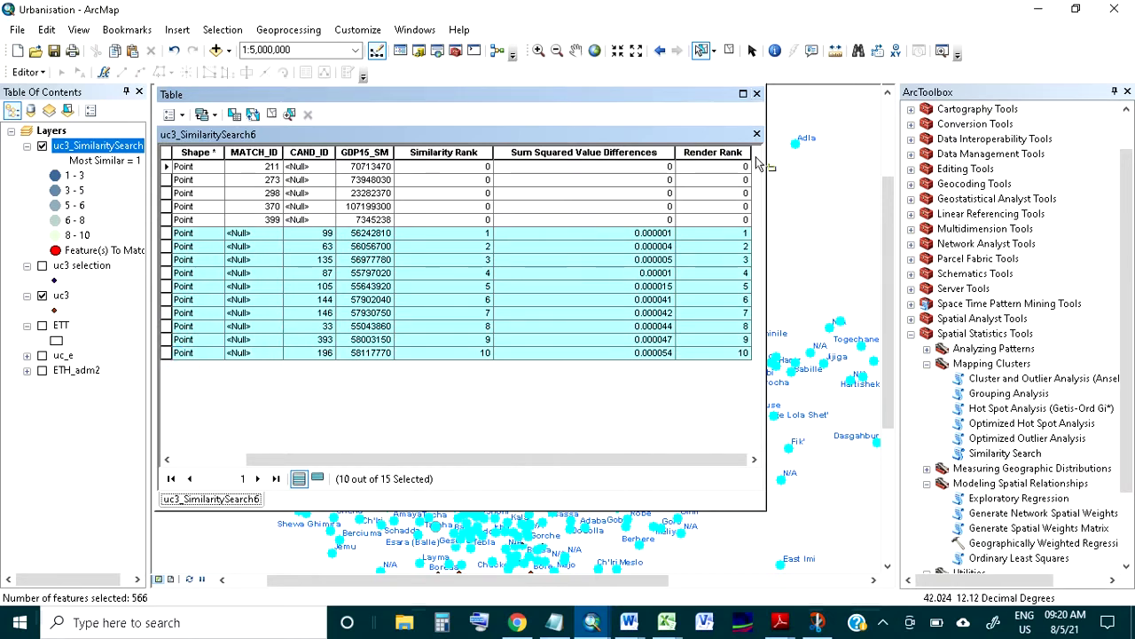
{"action": "left_click", "coordinate": [756, 94]}
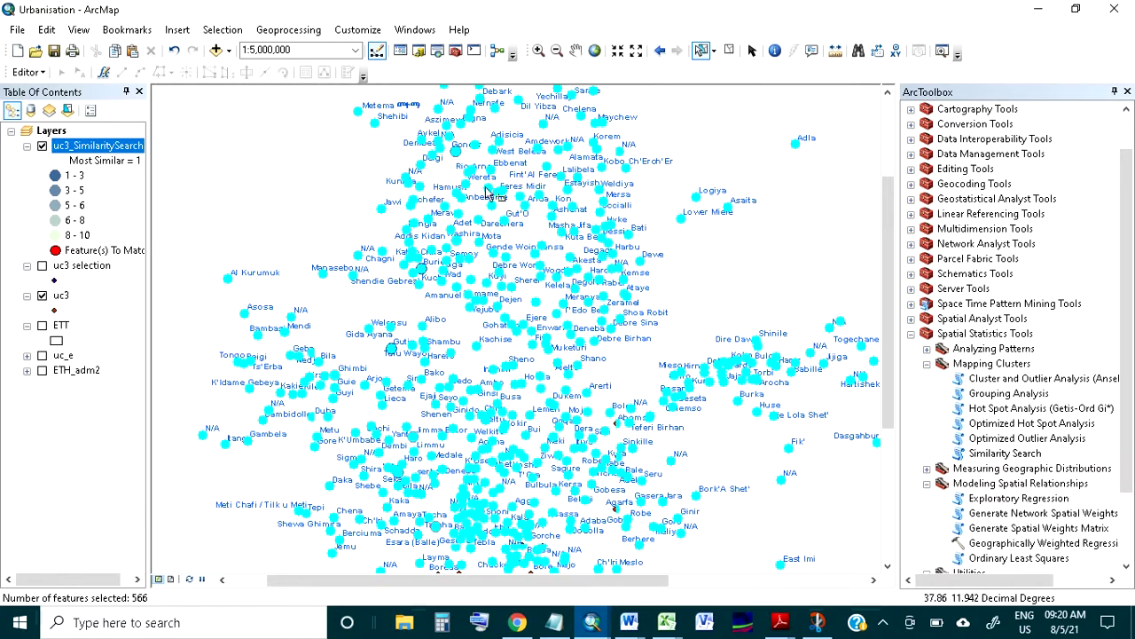
Step: Clear the selected features and examine how the ranked results and the matched towns are distributed across the whole map
{"action": "left_click", "coordinate": [729, 51]}
{"action": "scroll", "coordinate": [738, 478], "scroll_direction": "down", "scroll_amount": 2}
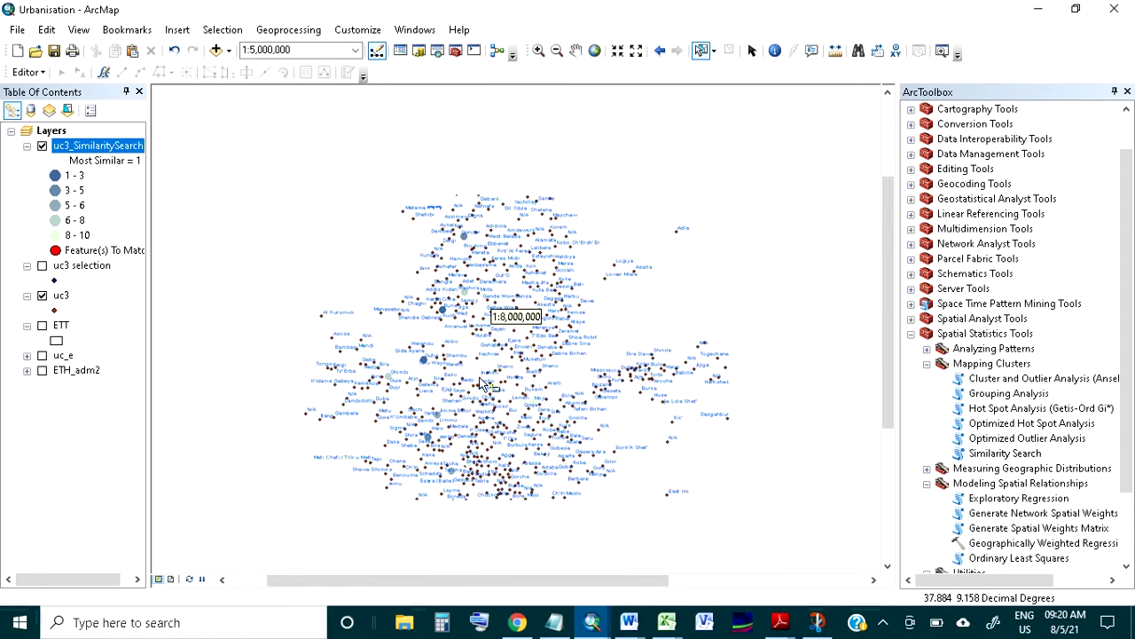
{"action": "left_click_drag", "start_coordinate": [891, 424], "coordinate": [891, 454]}
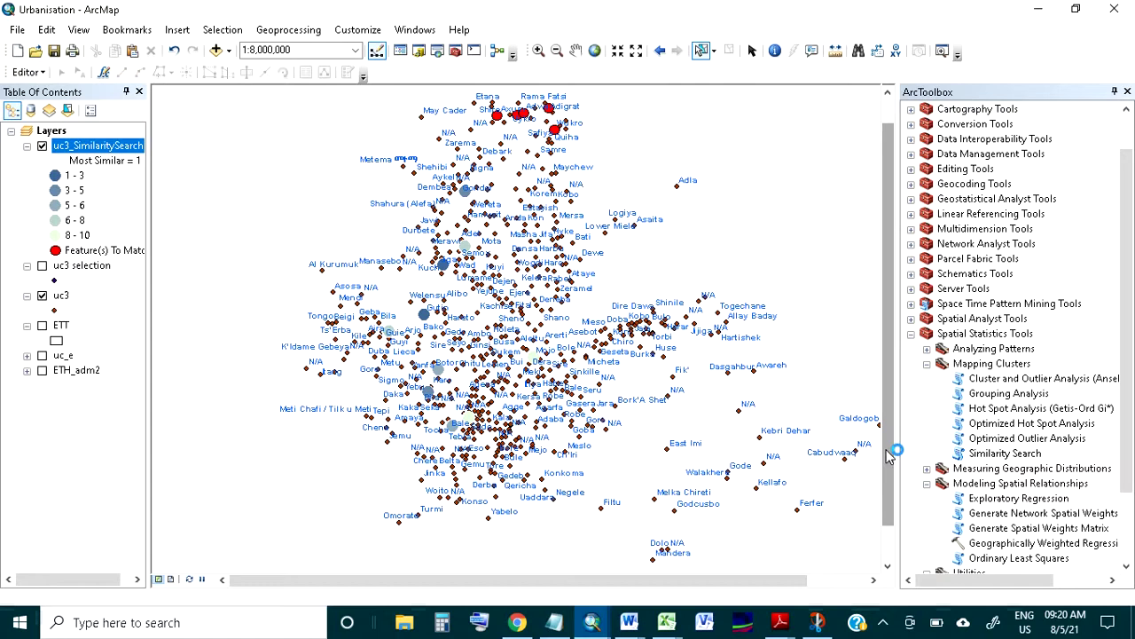
{"action": "left_click_drag", "start_coordinate": [892, 454], "coordinate": [891, 454]}
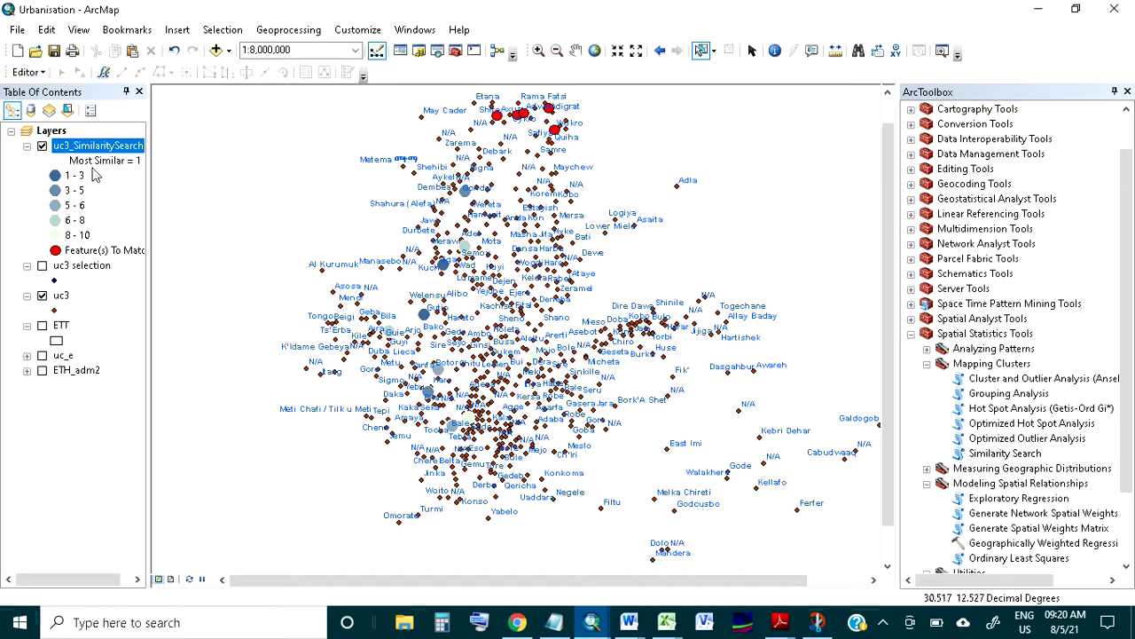
{"action": "left_click", "coordinate": [41, 146]}
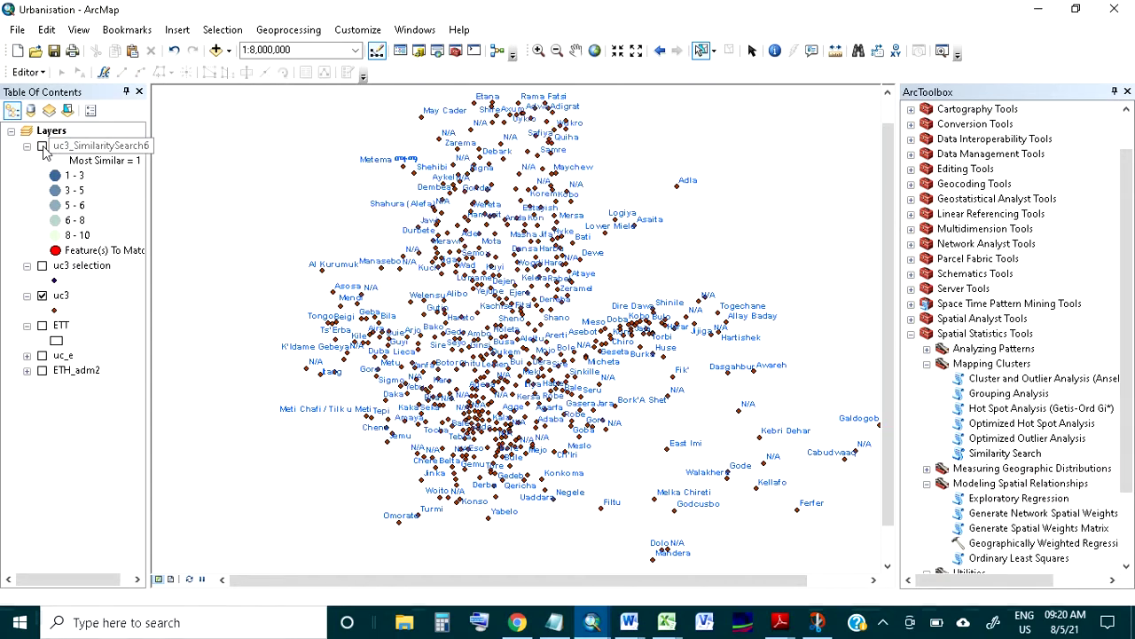
{"action": "left_click", "coordinate": [998, 455]}
{"action": "double_click", "coordinate": [998, 456]}
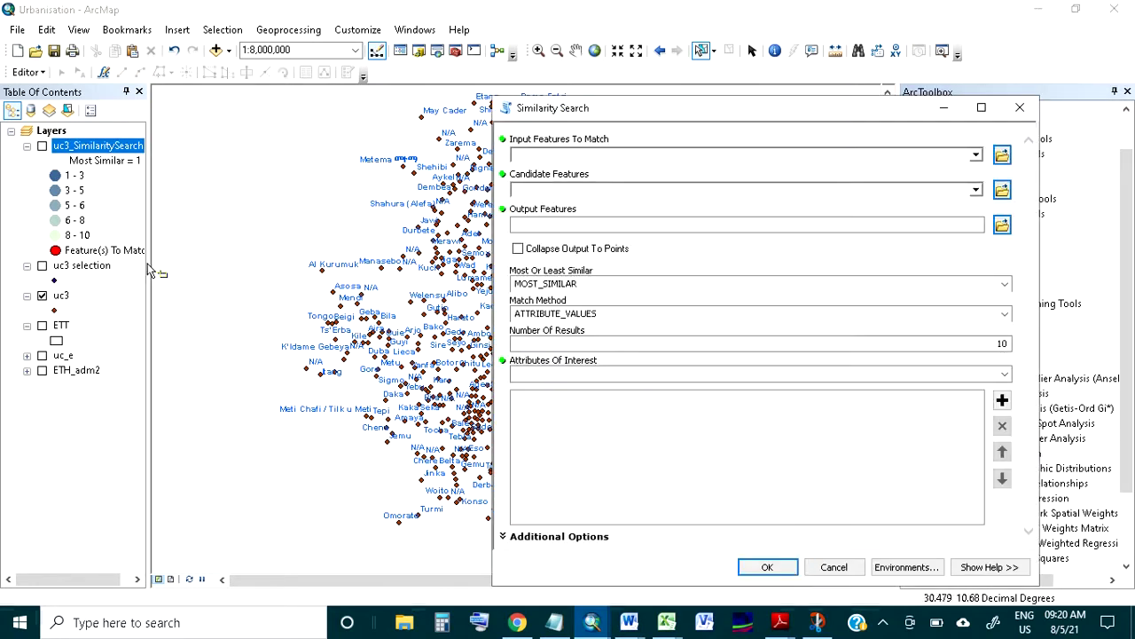
{"action": "left_click", "coordinate": [41, 296]}
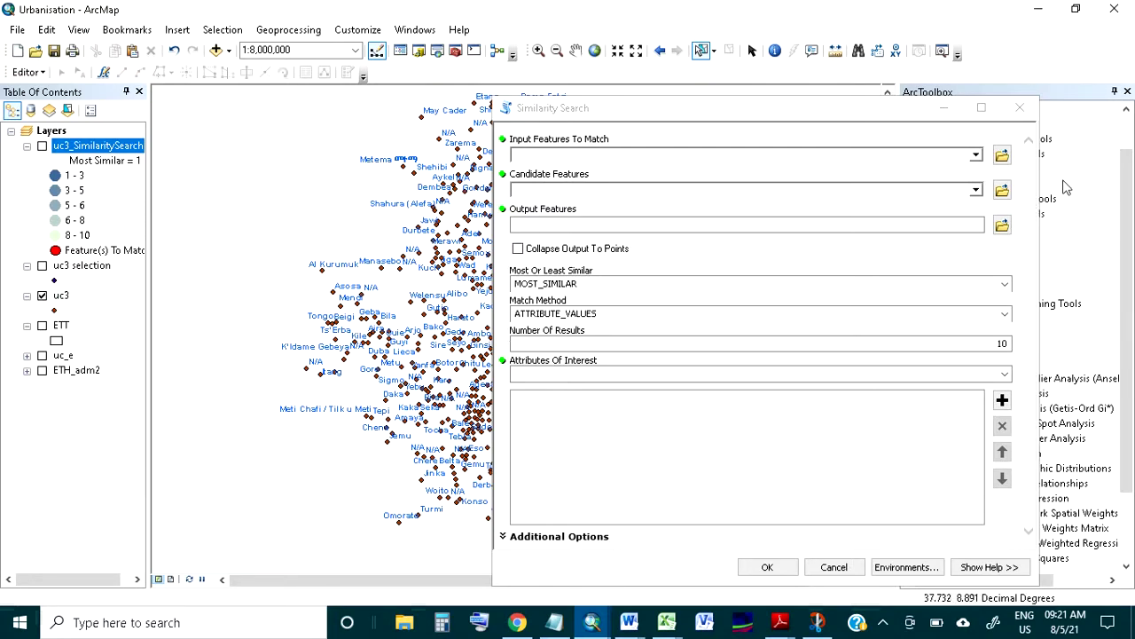
{"action": "left_click", "coordinate": [1020, 109]}
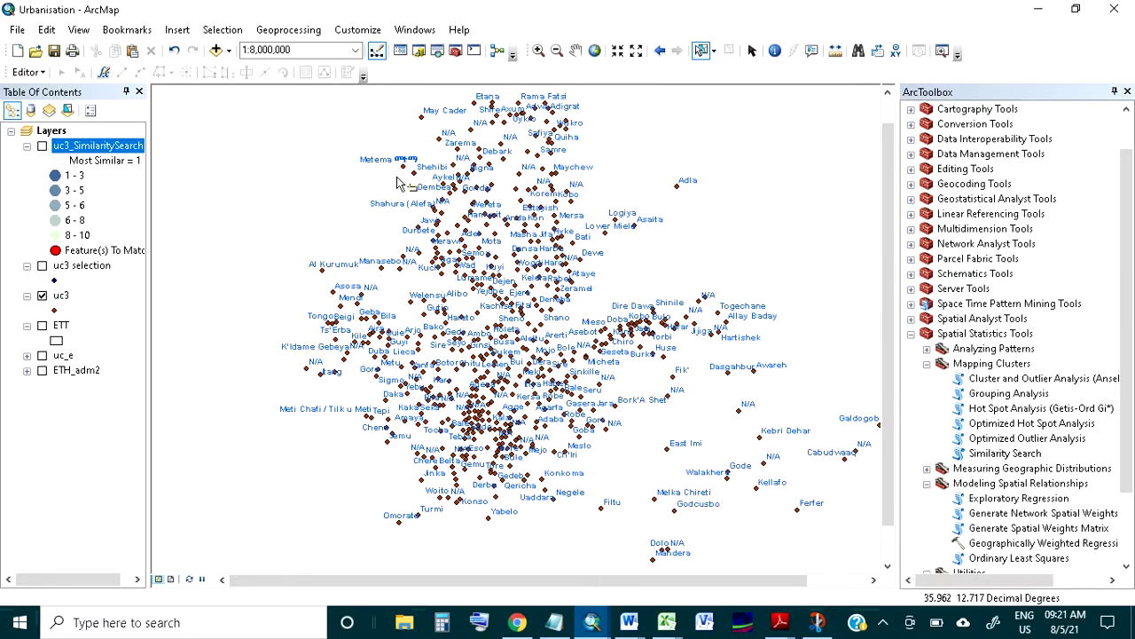
Step: Locate the five matched towns in Tigray by switching the uc3_SimilaritySearch6 layer on and off, and leave that layer hidden
{"action": "scroll", "coordinate": [502, 101], "scroll_direction": "down", "scroll_amount": 2}
{"action": "scroll", "coordinate": [505, 102], "scroll_direction": "down", "scroll_amount": 1}
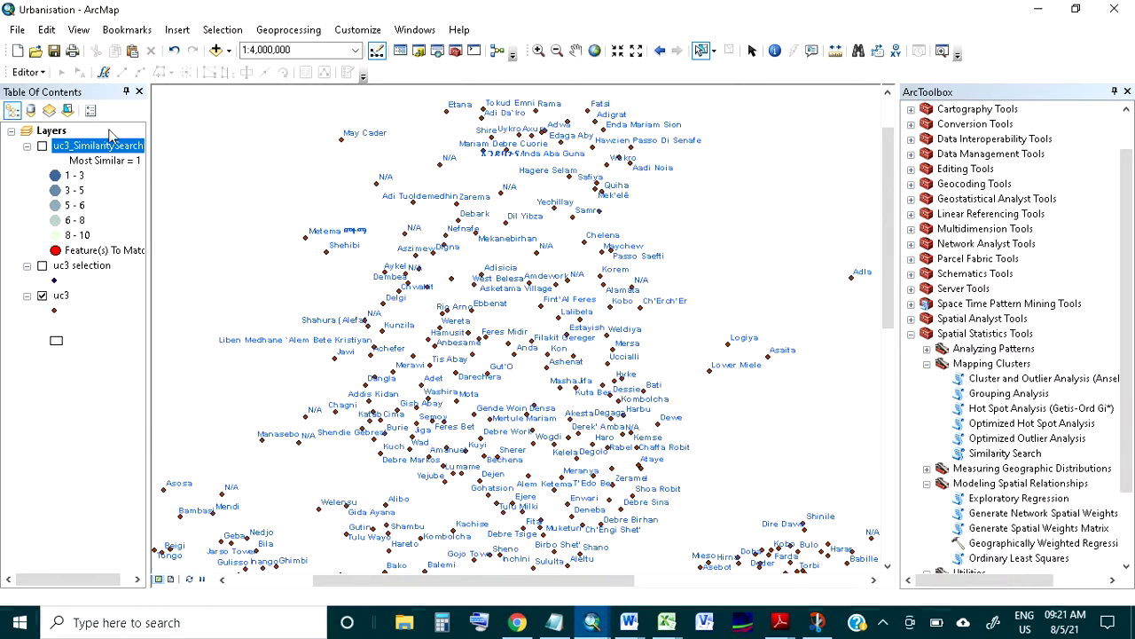
{"action": "scroll", "coordinate": [672, 106], "scroll_direction": "up", "scroll_amount": 2}
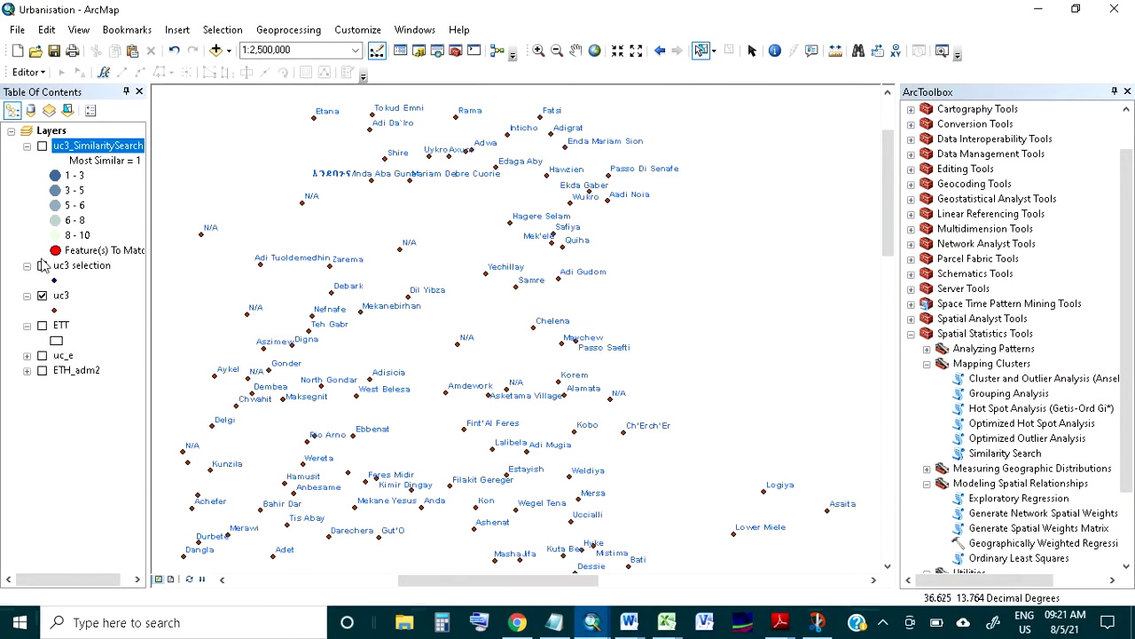
{"action": "left_click", "coordinate": [42, 146]}
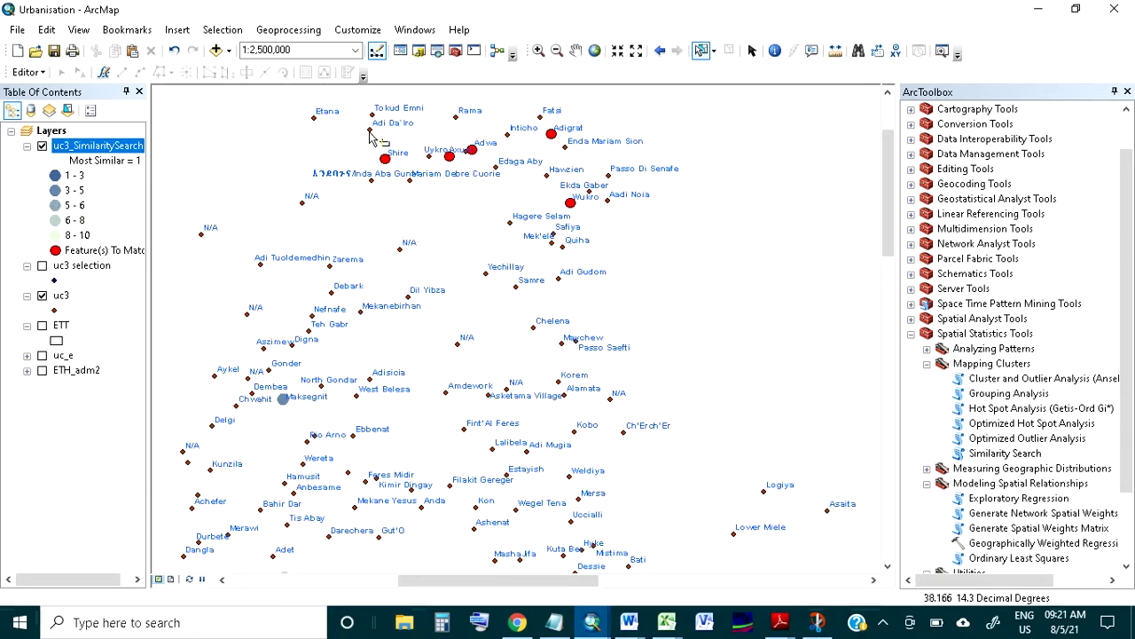
{"action": "scroll", "coordinate": [369, 131], "scroll_direction": "up", "scroll_amount": 3}
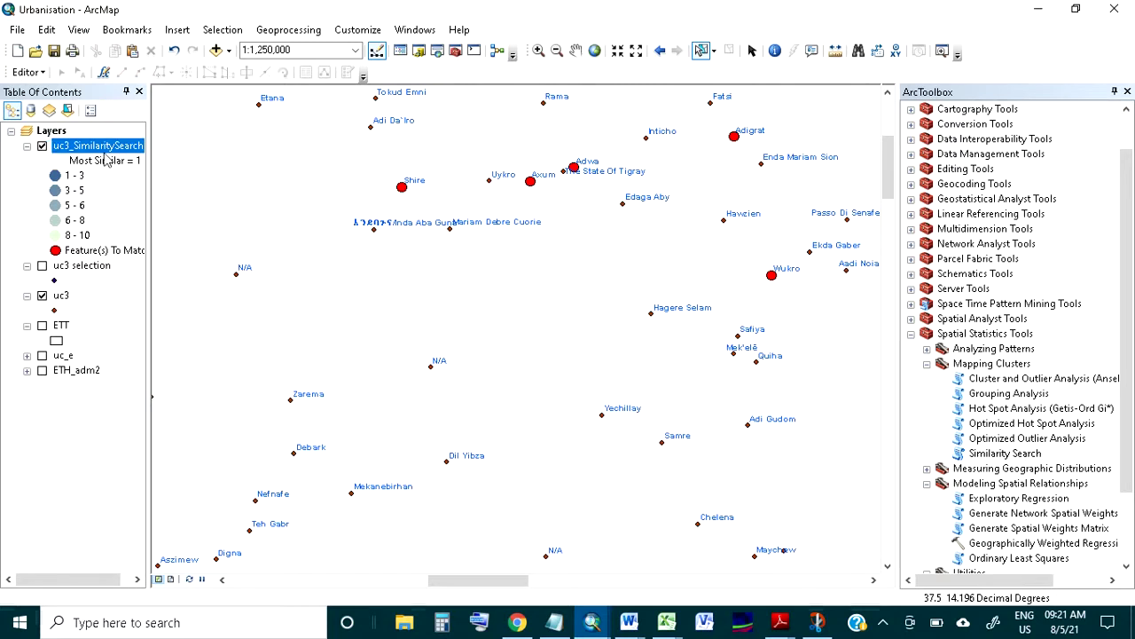
{"action": "left_click", "coordinate": [42, 146]}
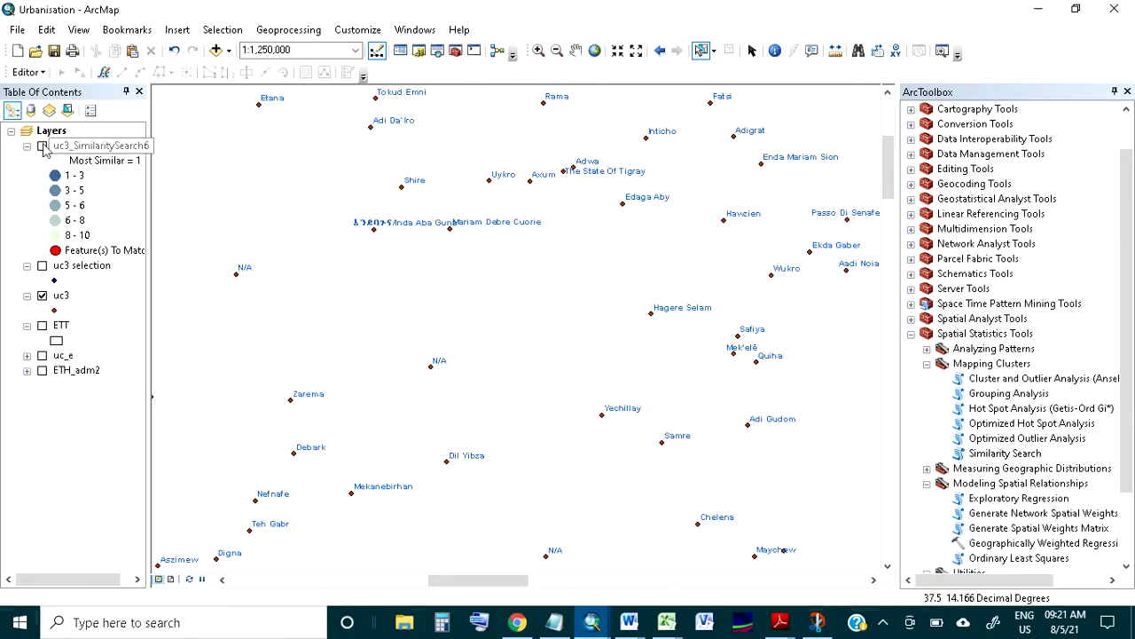
{"action": "left_click", "coordinate": [42, 146]}
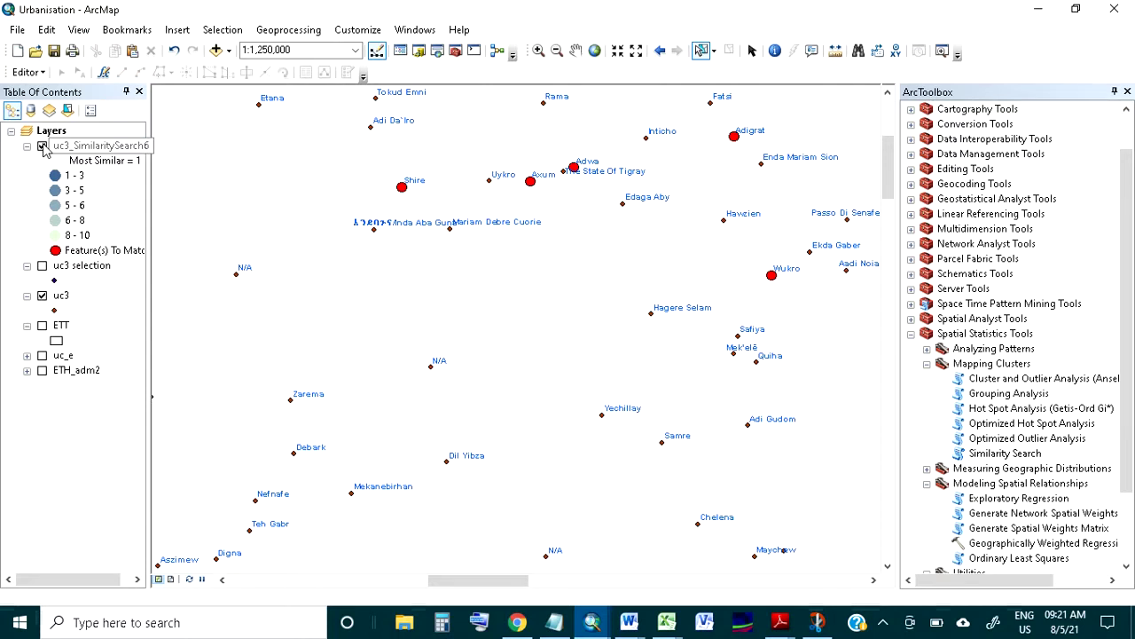
{"action": "left_click", "coordinate": [42, 146]}
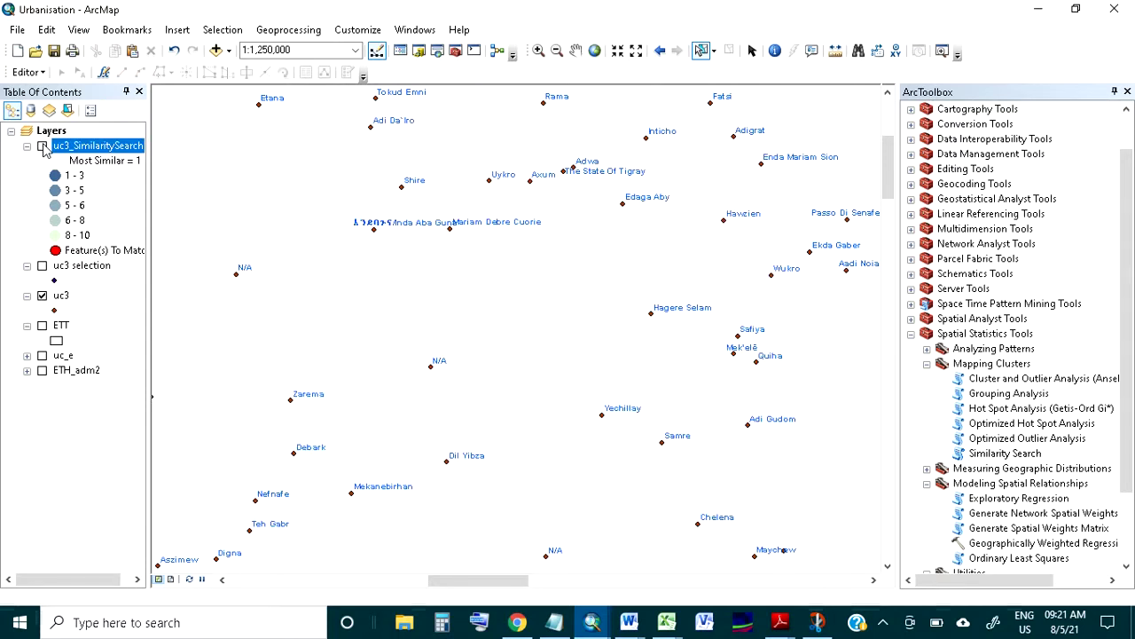
Step: Select the towns Shire, Axum, Adwa, Adigrat and Wukro together on the map
{"action": "left_click_drag", "start_coordinate": [407, 191], "coordinate": [407, 192]}
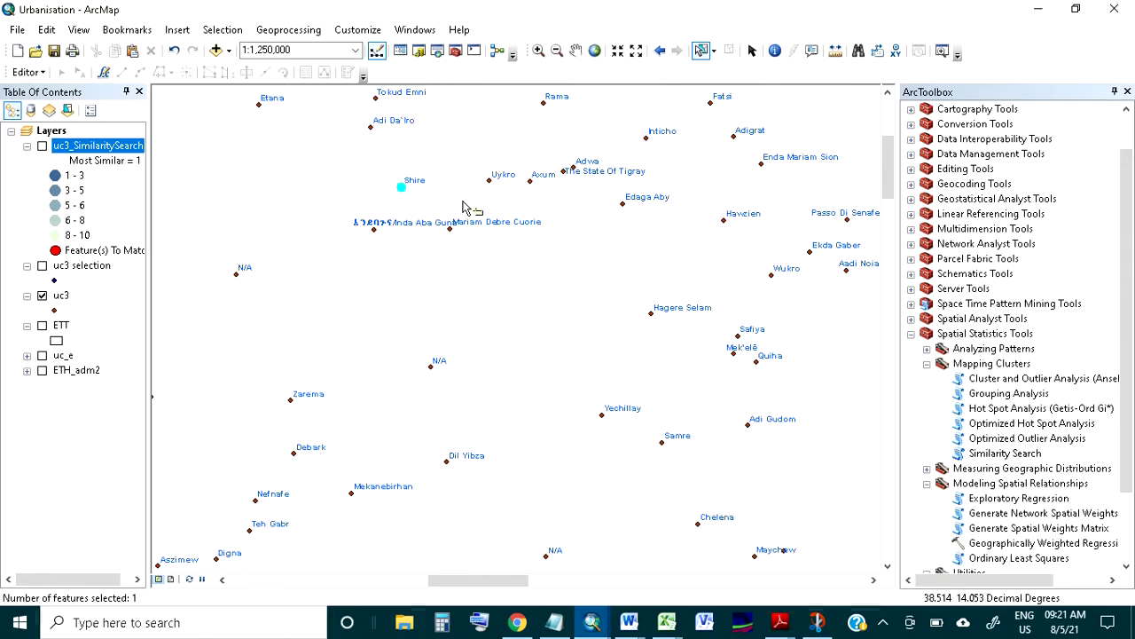
{"action": "left_click_drag", "start_coordinate": [518, 181], "coordinate": [543, 191]}
{"action": "left_click_drag", "start_coordinate": [598, 158], "coordinate": [577, 190]}
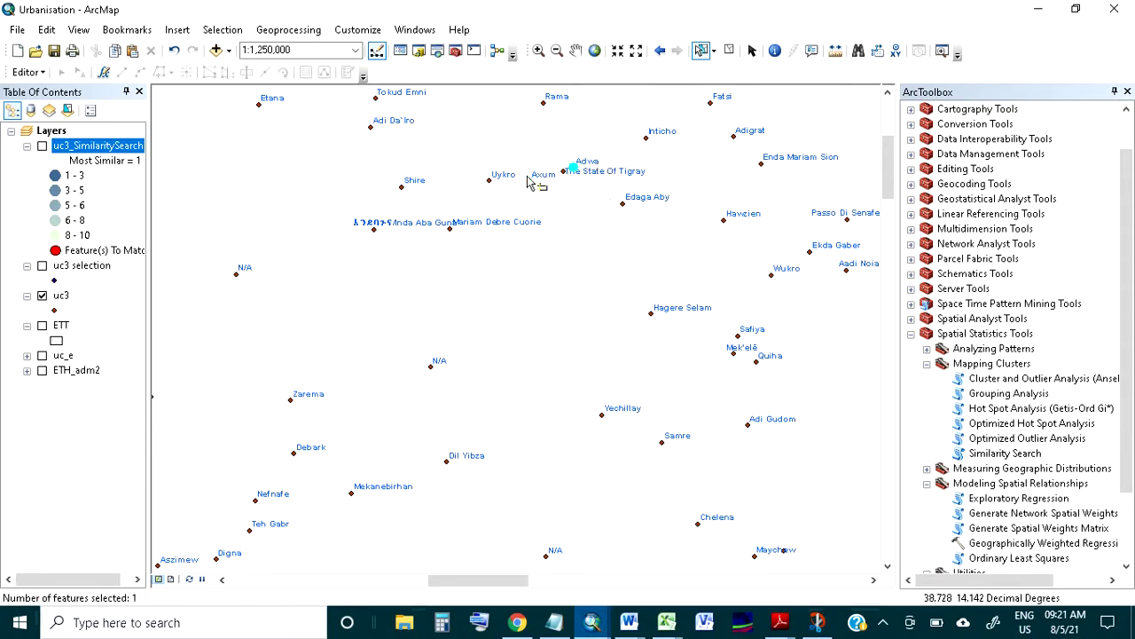
{"action": "left_click_drag", "start_coordinate": [527, 176], "coordinate": [546, 191]}
{"action": "left_click_drag", "start_coordinate": [430, 176], "coordinate": [388, 210]}
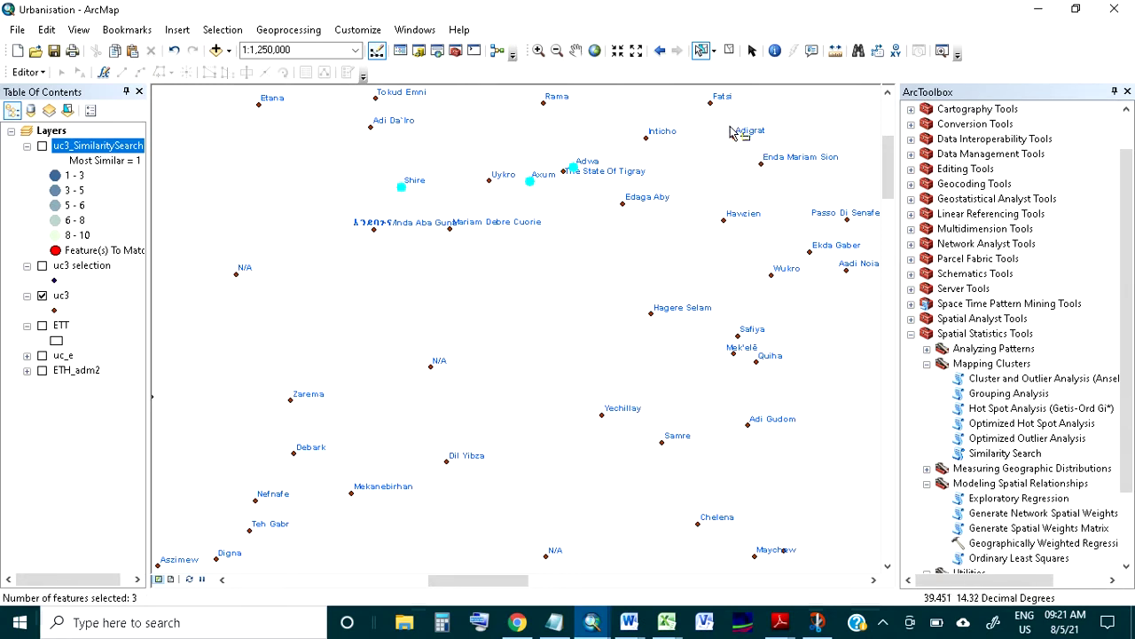
{"action": "left_click_drag", "start_coordinate": [738, 133], "coordinate": [745, 156]}
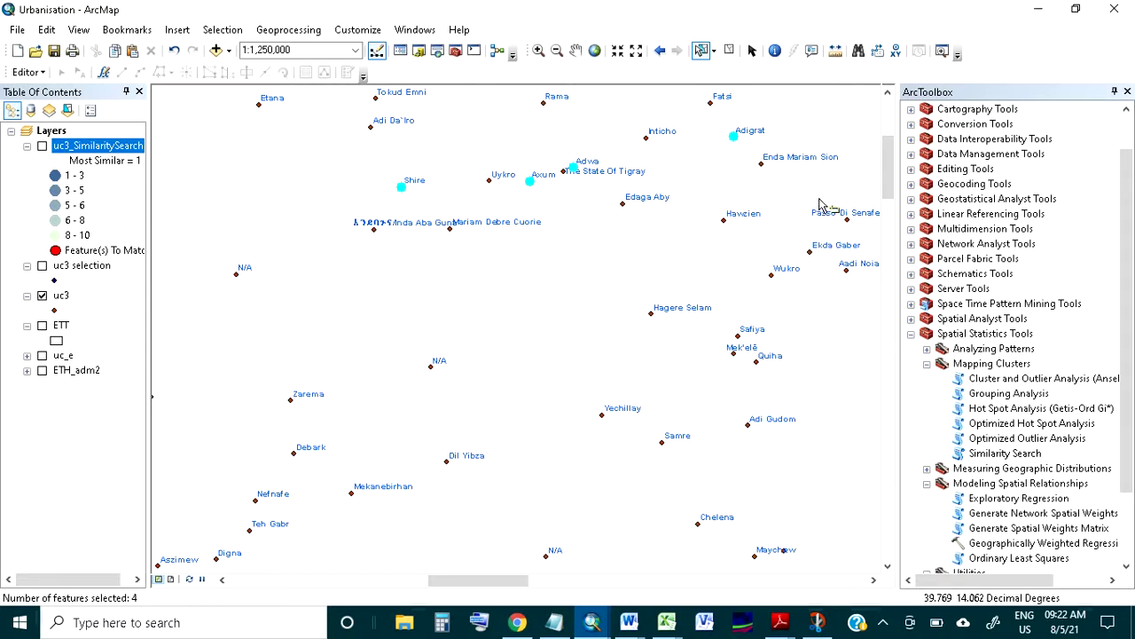
{"action": "left_click_drag", "start_coordinate": [765, 266], "coordinate": [785, 293]}
Step: Switch the selection of the uc3 layer so that every urban centre except the five chosen towns is selected
{"action": "scroll", "coordinate": [654, 247], "scroll_direction": "up", "scroll_amount": 2}
{"action": "left_click", "coordinate": [62, 296], "text": "ctrl"}
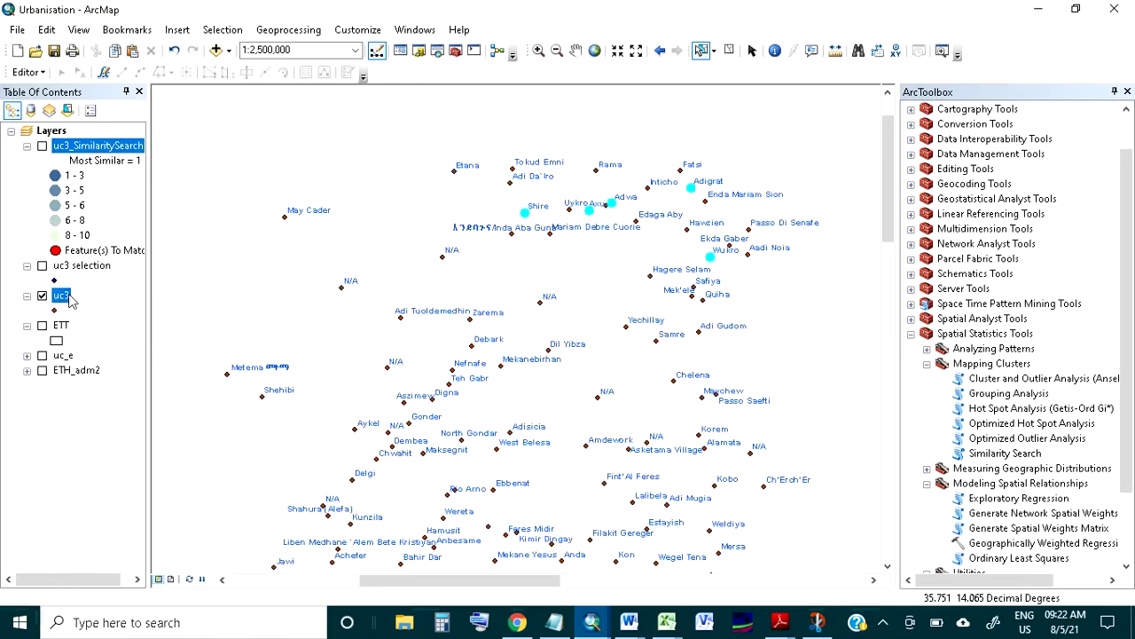
{"action": "right_click", "coordinate": [70, 298]}
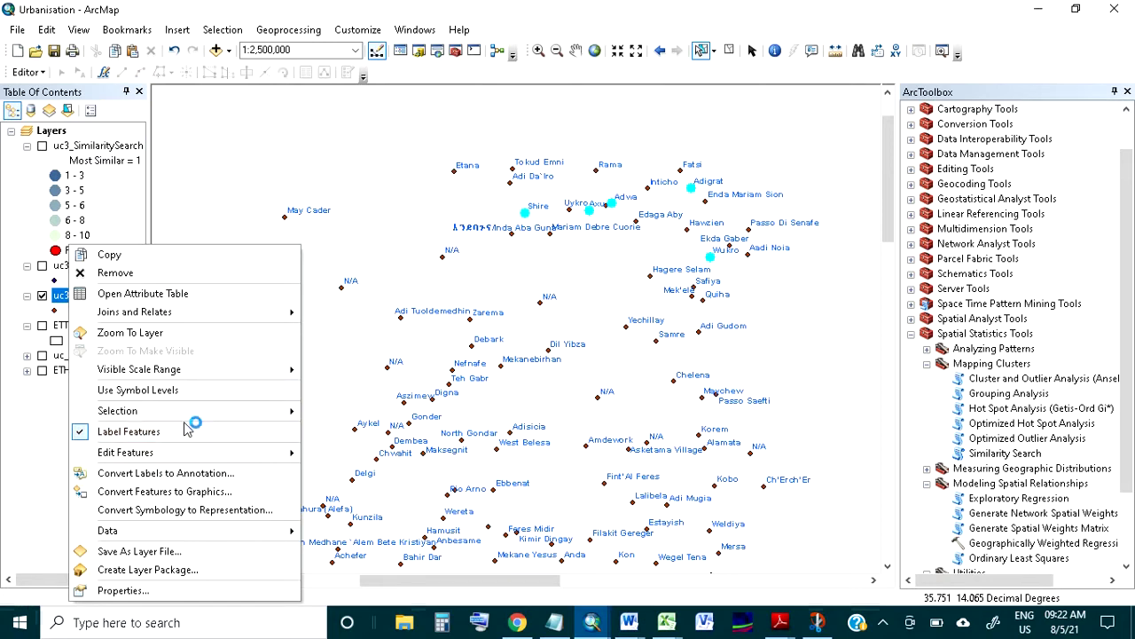
{"action": "mouse_move", "coordinate": [191, 413]}
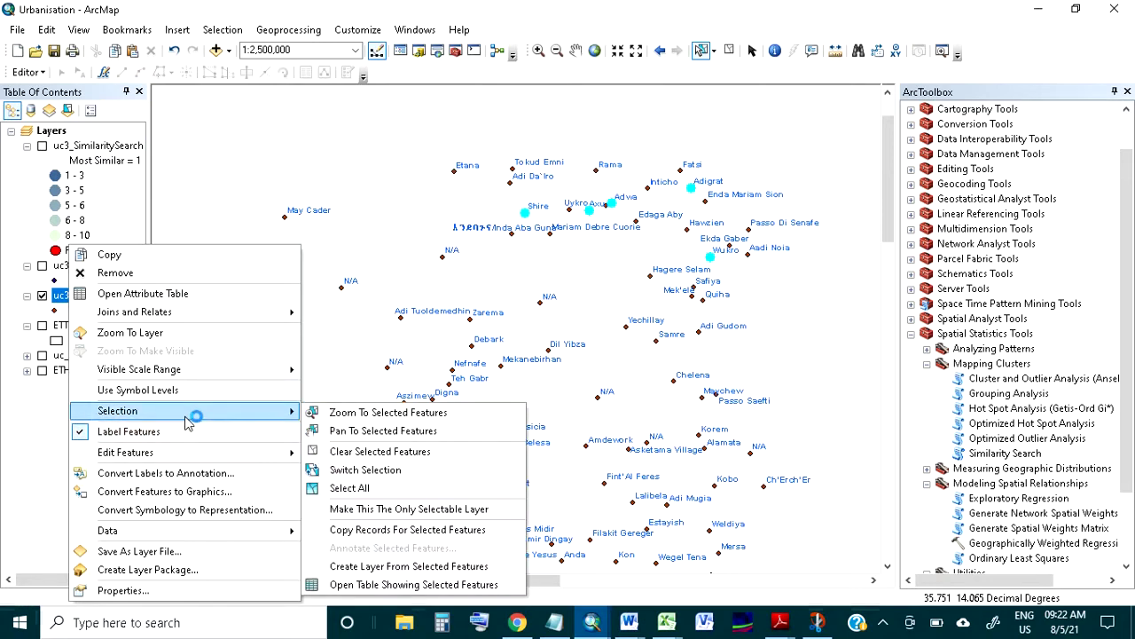
{"action": "left_click", "coordinate": [405, 472]}
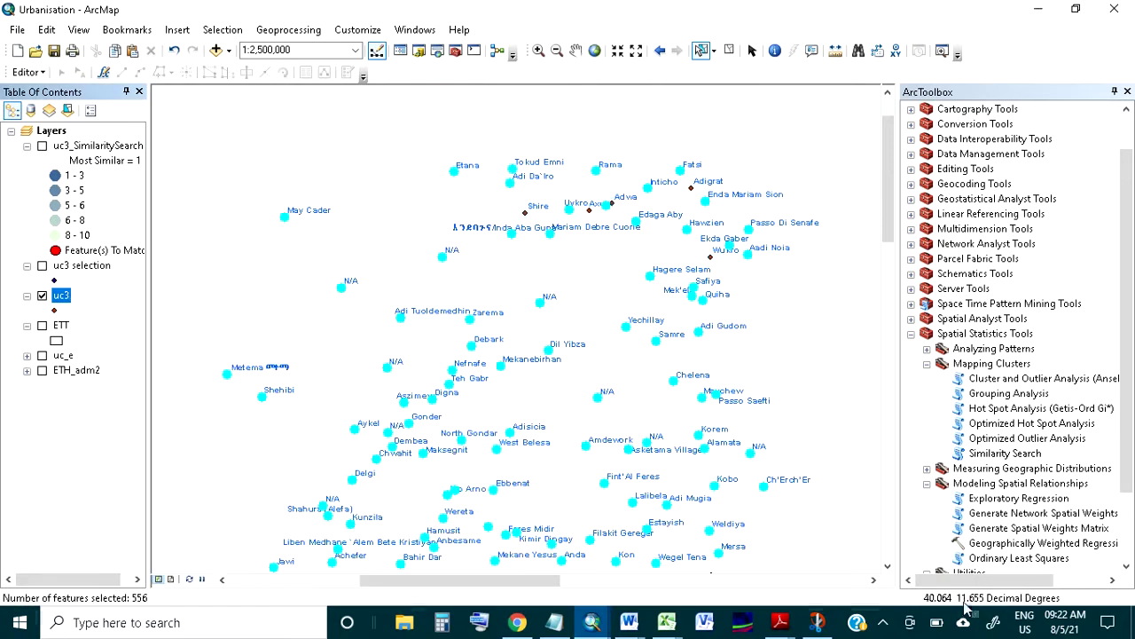
Step: Start a new Similarity Search with uc3 selection as the input features to match and uc3 as the candidate features
{"action": "left_click", "coordinate": [888, 565]}
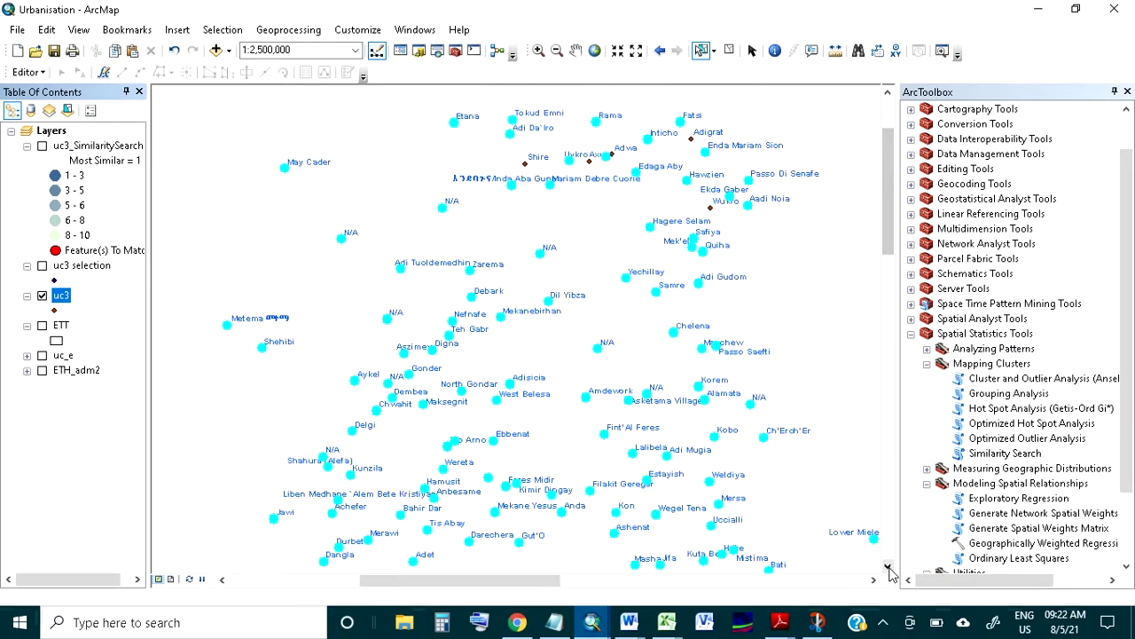
{"action": "left_click", "coordinate": [887, 565]}
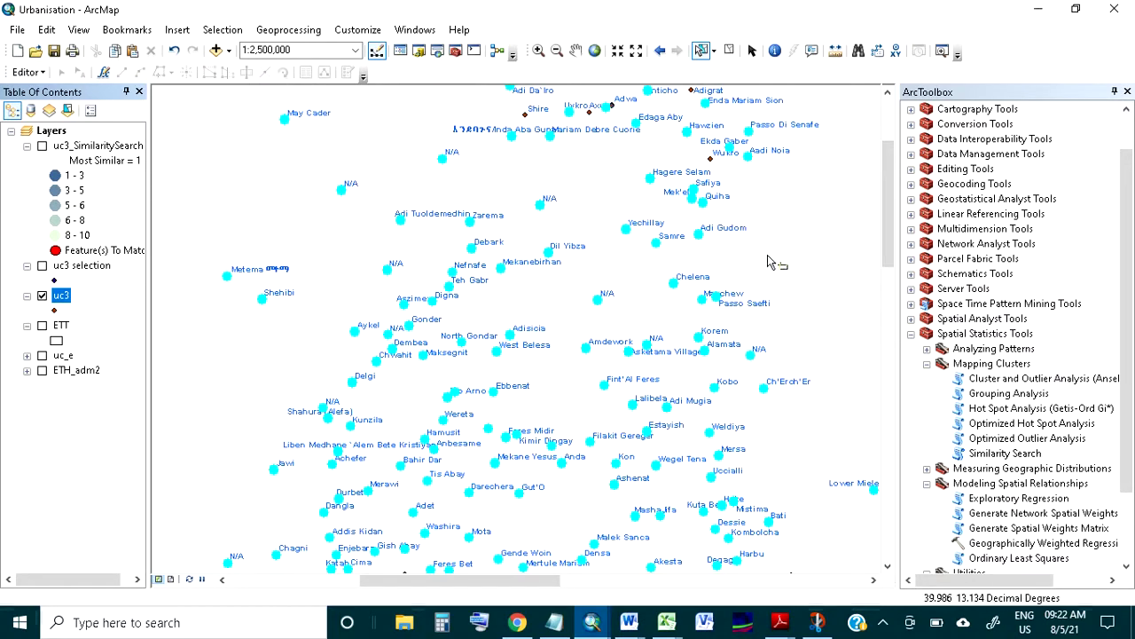
{"action": "scroll", "coordinate": [667, 386], "scroll_direction": "up", "scroll_amount": 2}
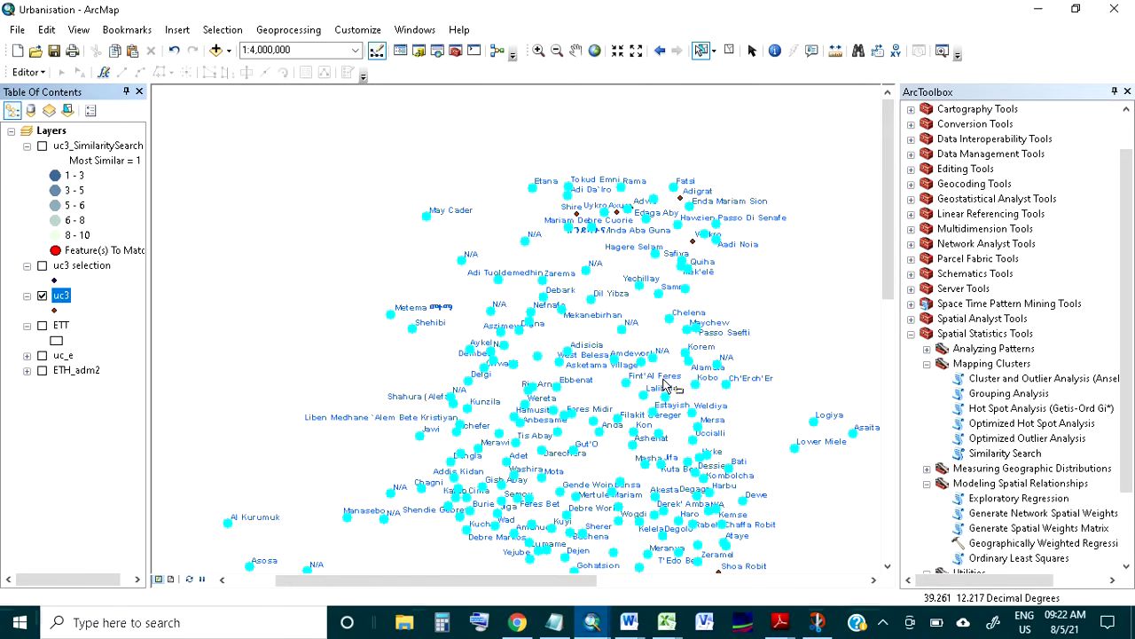
{"action": "left_click", "coordinate": [887, 565]}
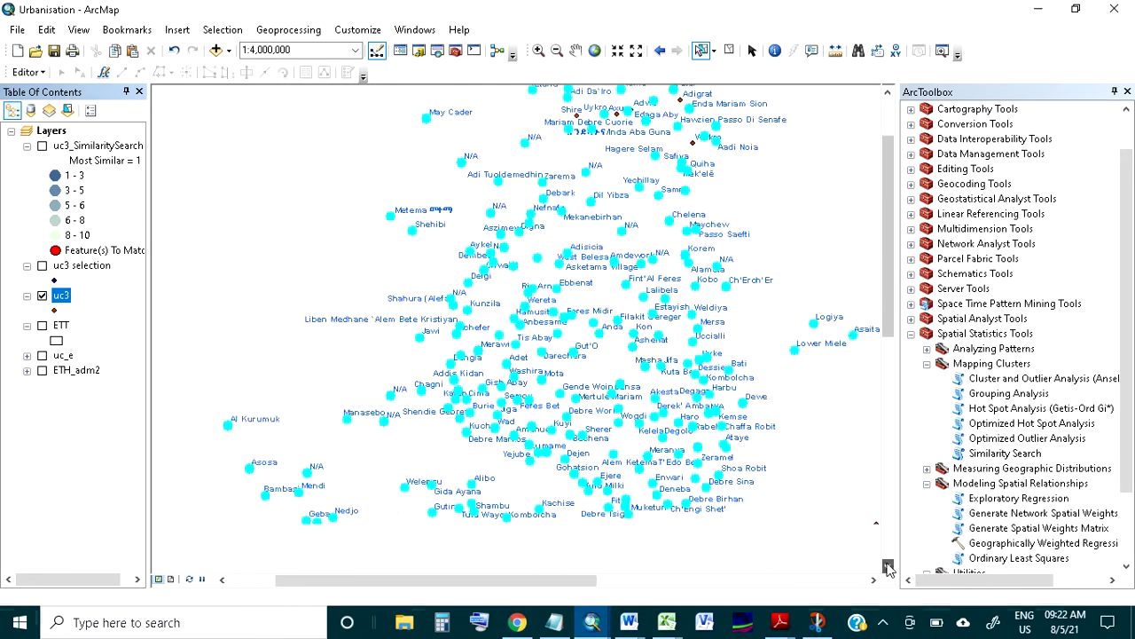
{"action": "double_click", "coordinate": [997, 454]}
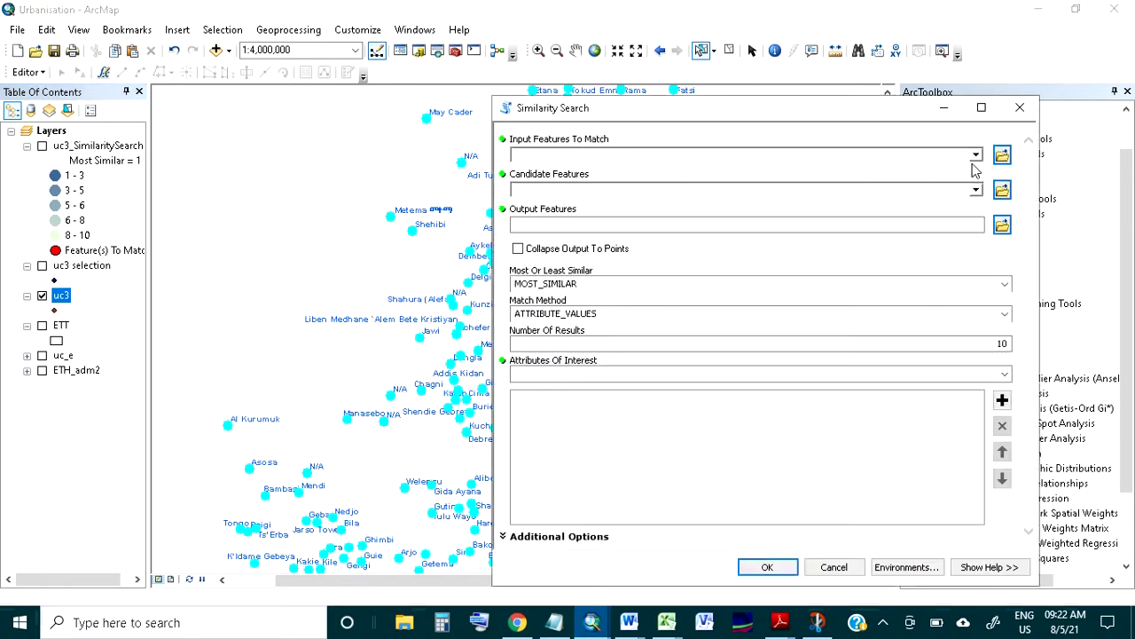
{"action": "left_click", "coordinate": [976, 158]}
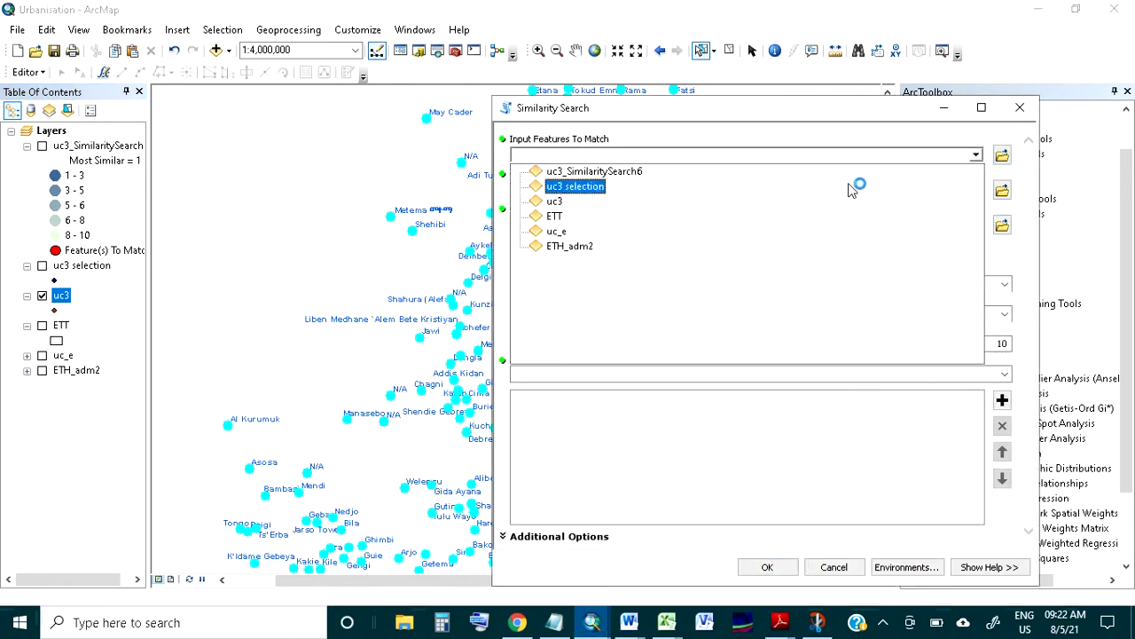
{"action": "left_click", "coordinate": [597, 187]}
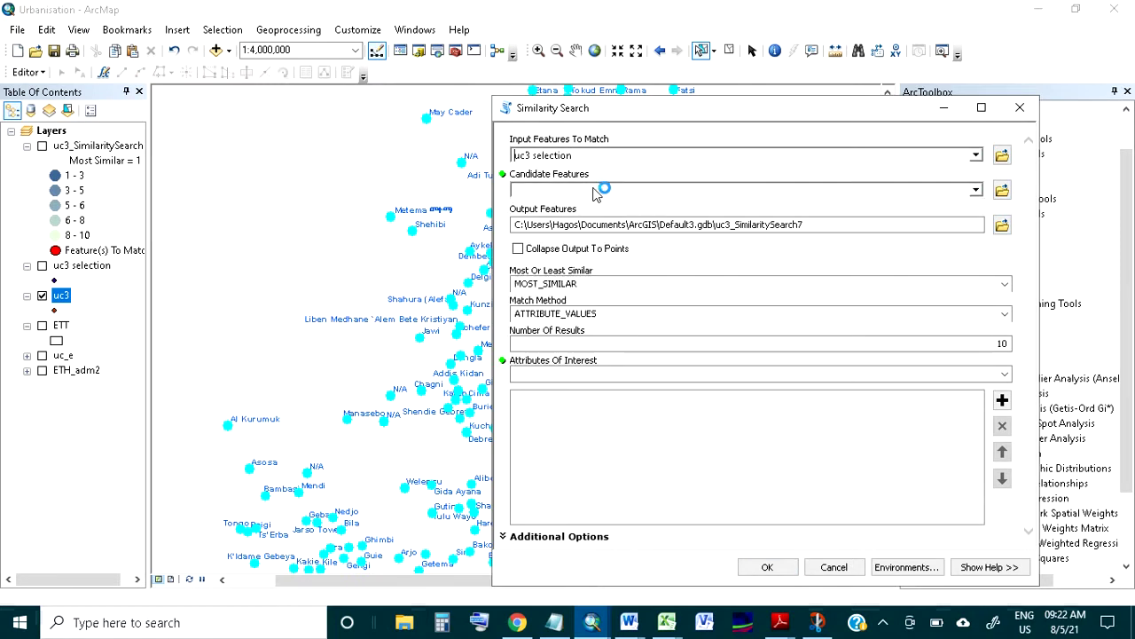
{"action": "left_click", "coordinate": [975, 190]}
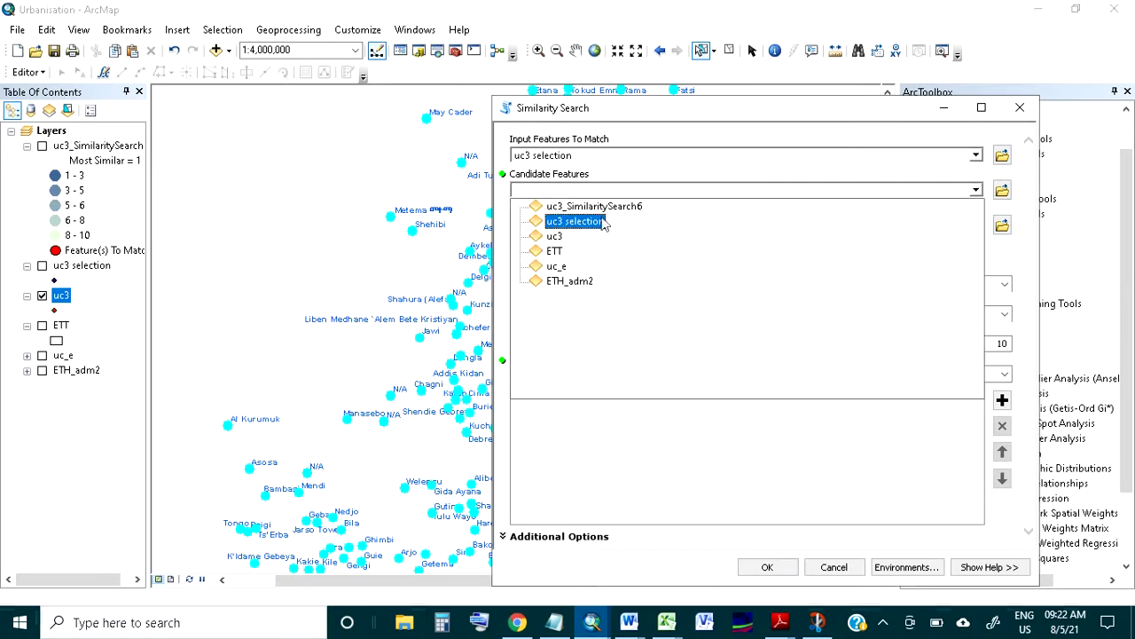
{"action": "left_click", "coordinate": [554, 236]}
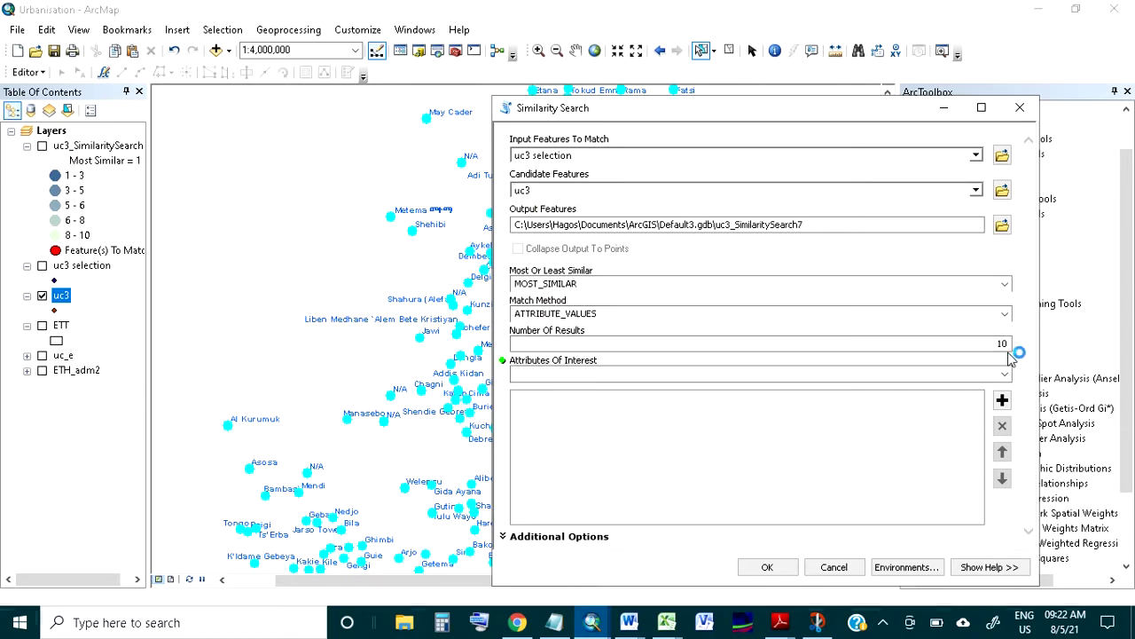
Step: Add P15, BUCAP15 and GDP15_SM as the attributes of interest for the Similarity Search
{"action": "left_click_drag", "start_coordinate": [1010, 343], "coordinate": [986, 345]}
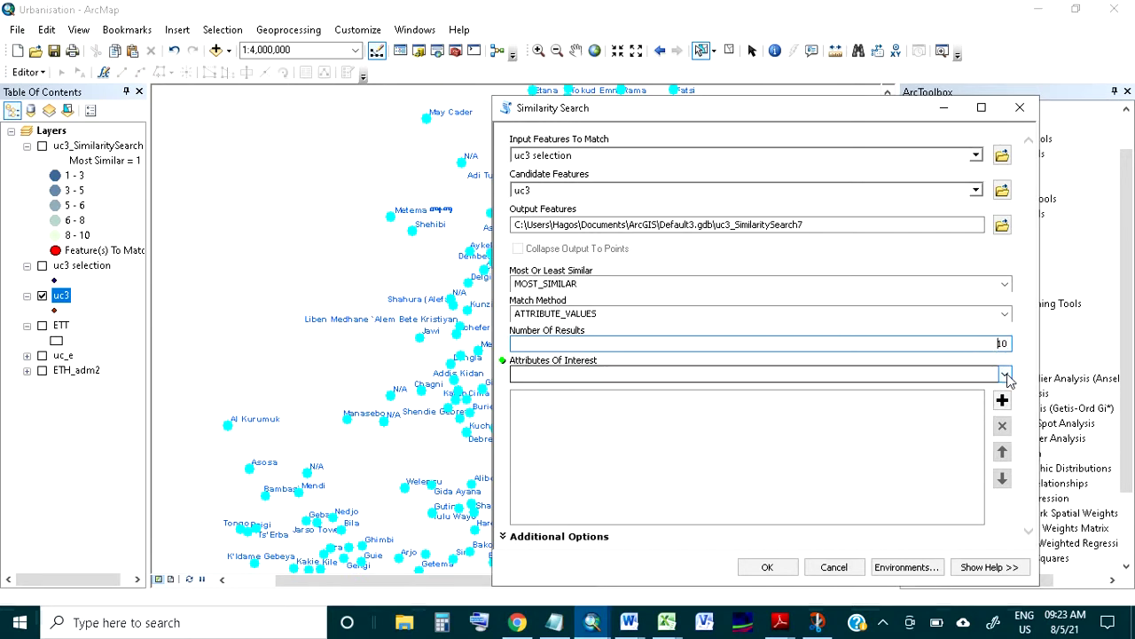
{"action": "left_click", "coordinate": [1004, 374]}
{"action": "scroll", "coordinate": [876, 338], "scroll_direction": "down", "scroll_amount": 1}
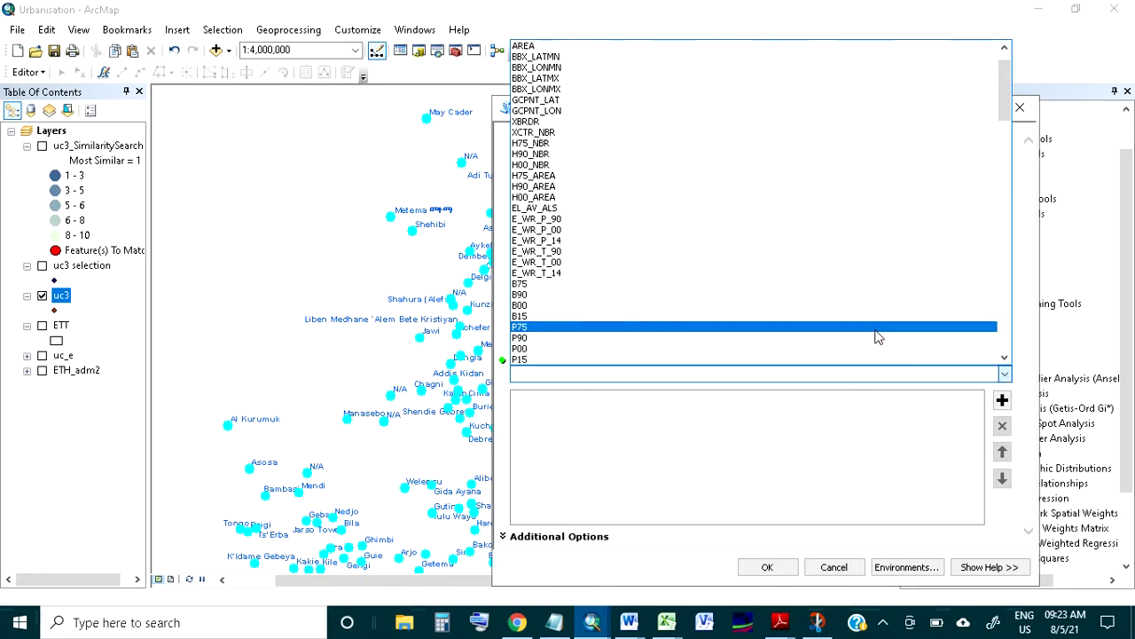
{"action": "scroll", "coordinate": [877, 336], "scroll_direction": "down", "scroll_amount": 1}
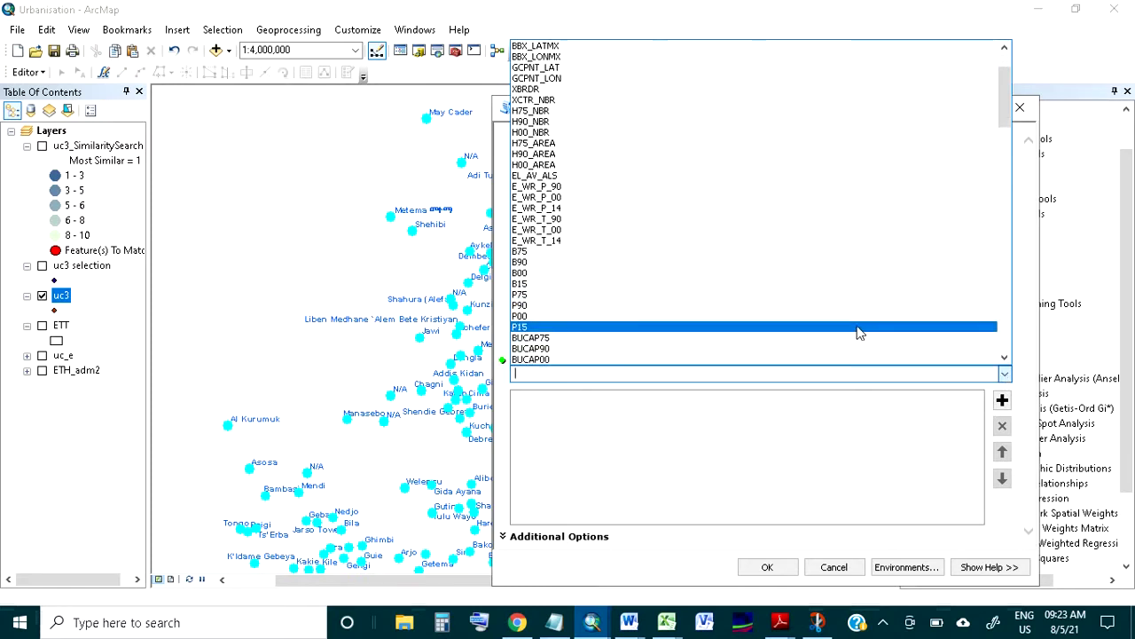
{"action": "key", "text": "Escape"}
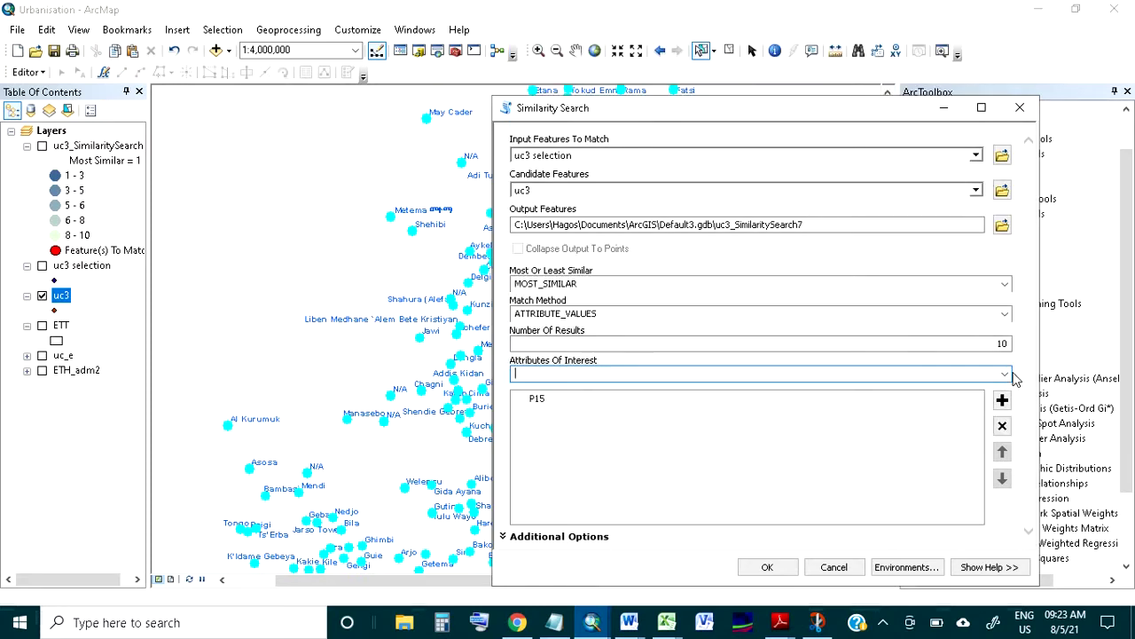
{"action": "left_click", "coordinate": [1004, 374]}
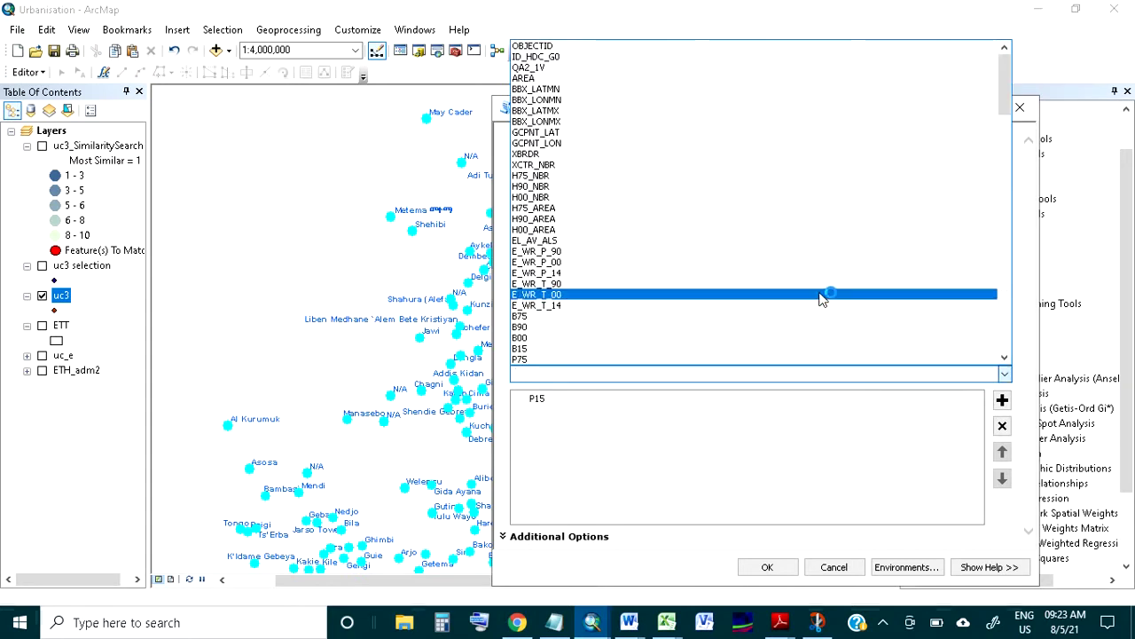
{"action": "scroll", "coordinate": [823, 296], "scroll_direction": "down", "scroll_amount": 1}
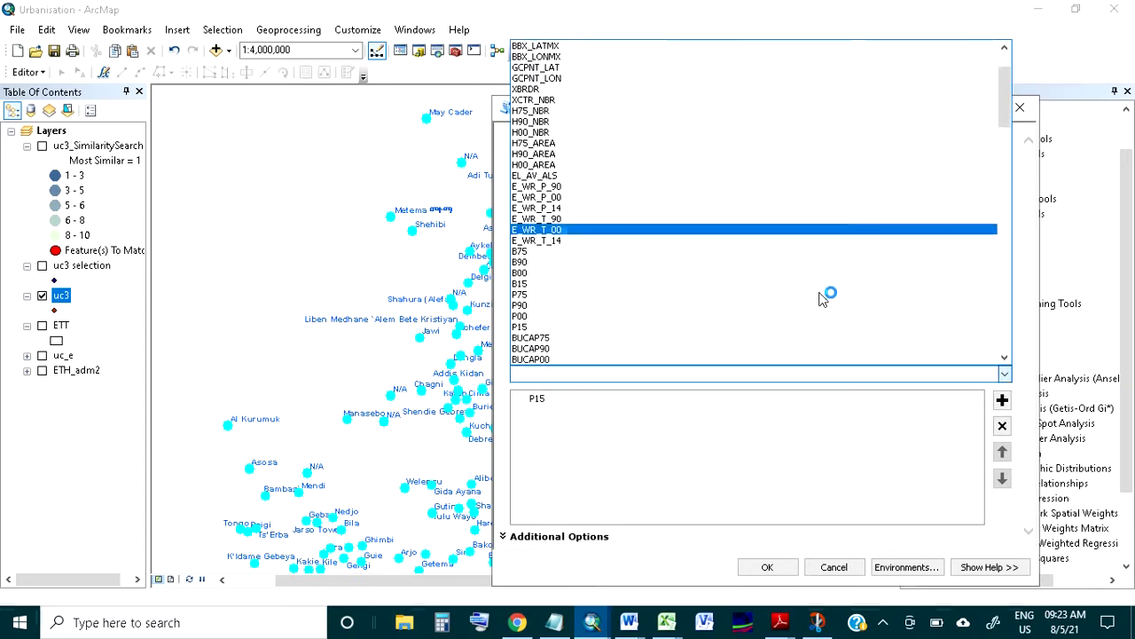
{"action": "scroll", "coordinate": [821, 297], "scroll_direction": "down", "scroll_amount": 2}
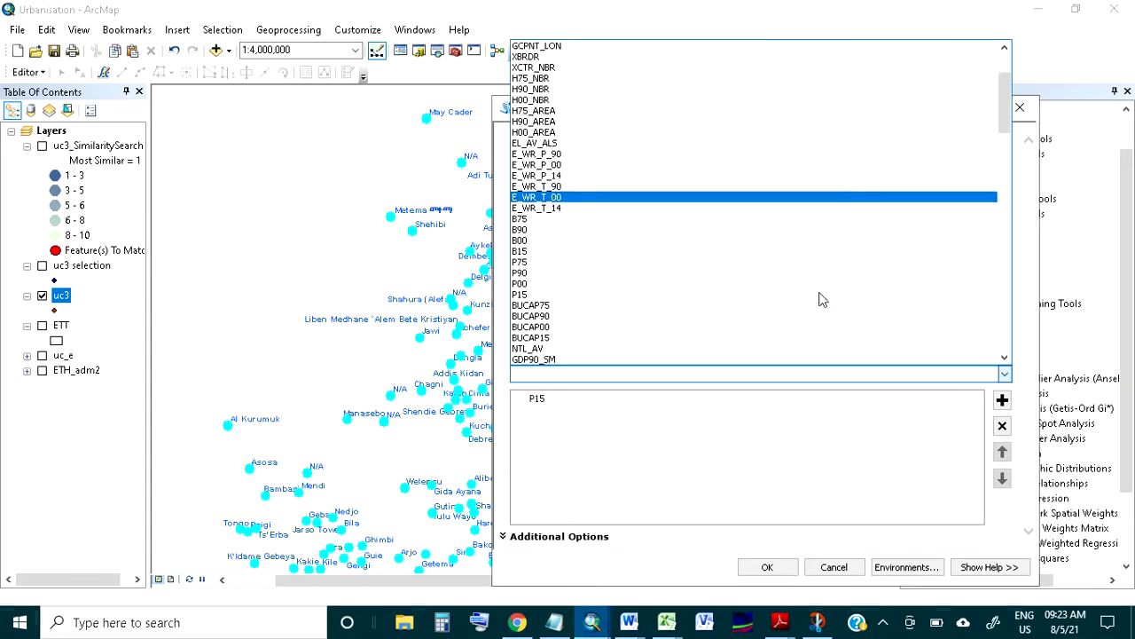
{"action": "left_click", "coordinate": [745, 338]}
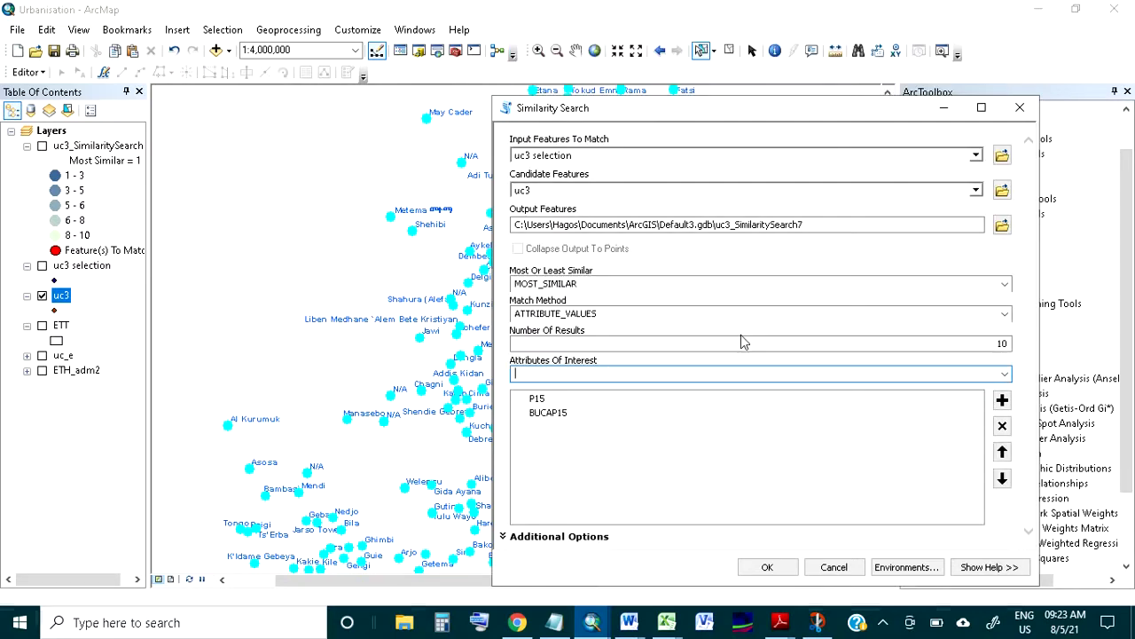
{"action": "left_click", "coordinate": [1006, 374]}
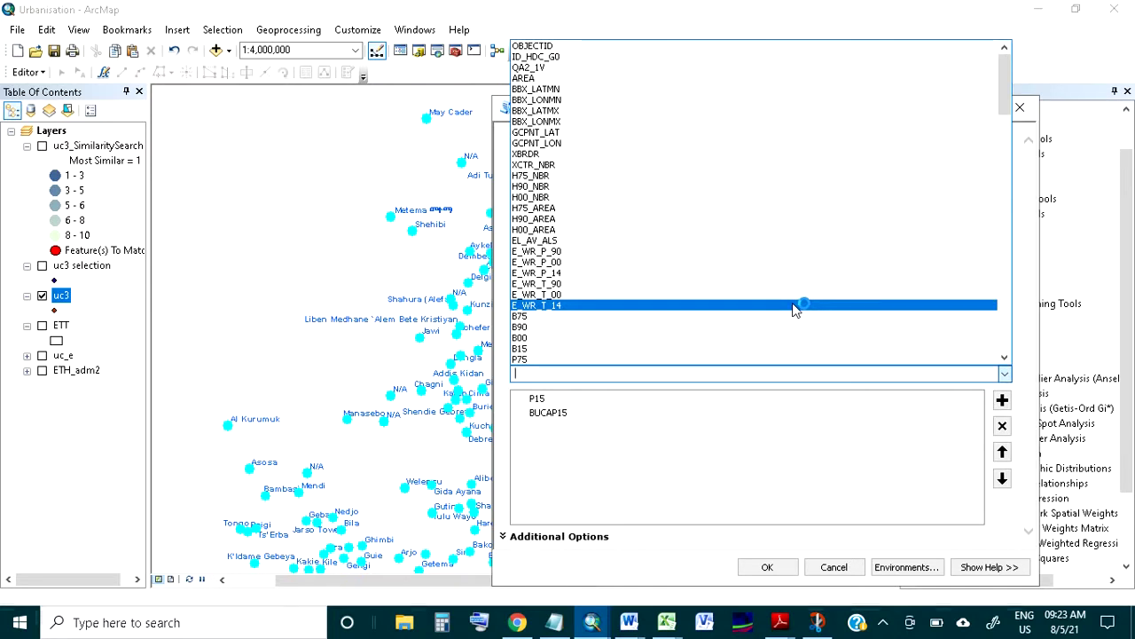
{"action": "scroll", "coordinate": [796, 308], "scroll_direction": "down", "scroll_amount": 4}
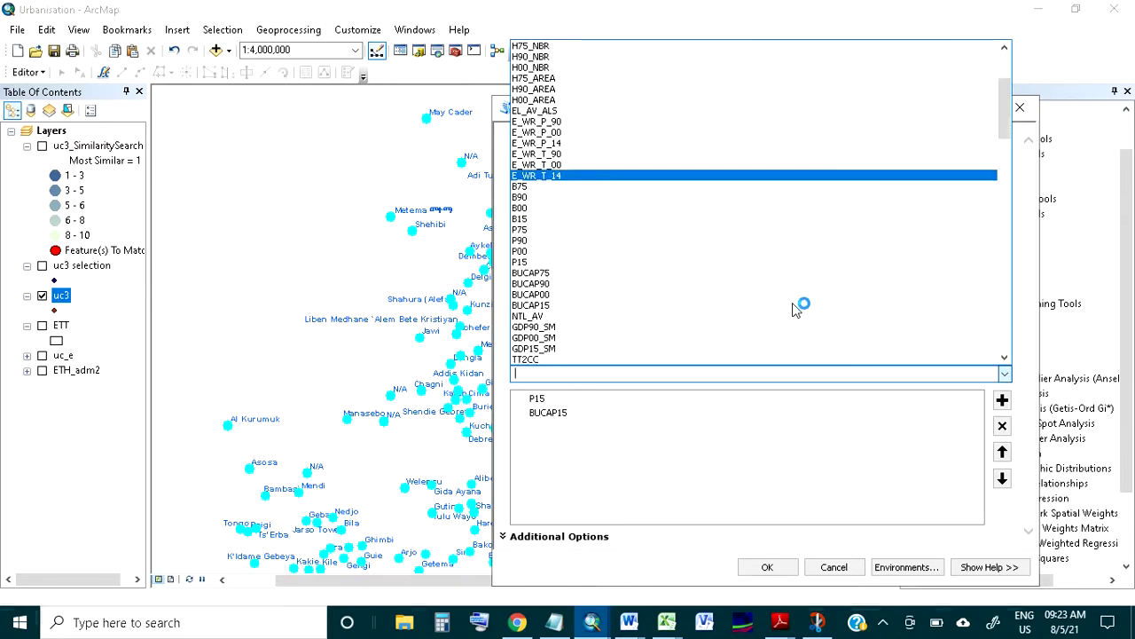
{"action": "left_click", "coordinate": [666, 356]}
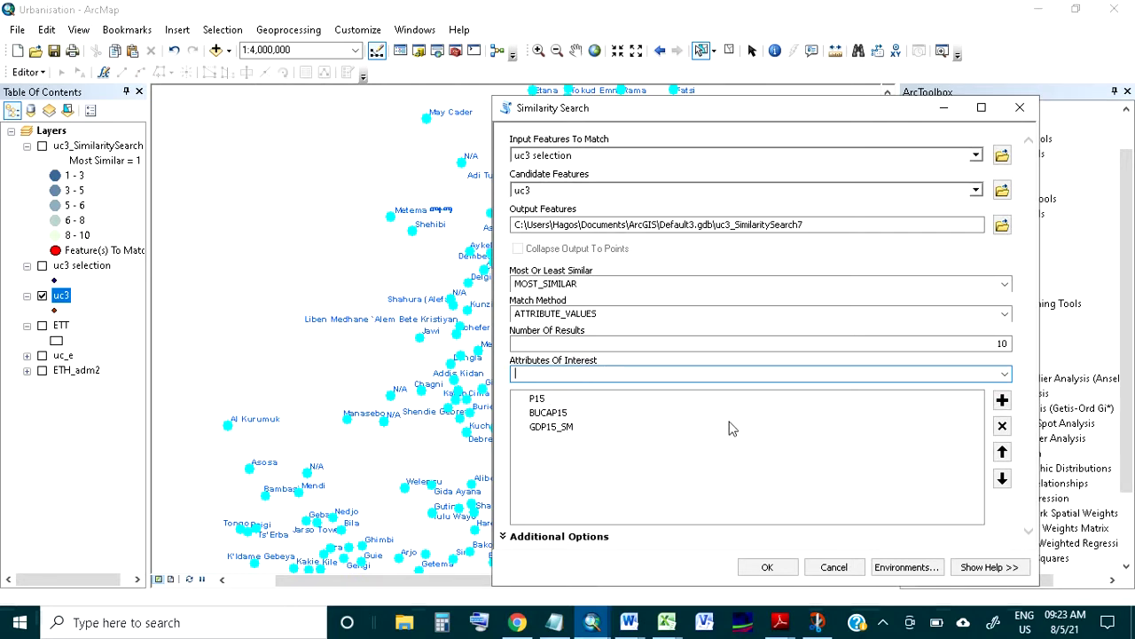
Step: Run the Similarity Search with 10 most similar results, look through its report and close it
{"action": "left_click", "coordinate": [768, 568]}
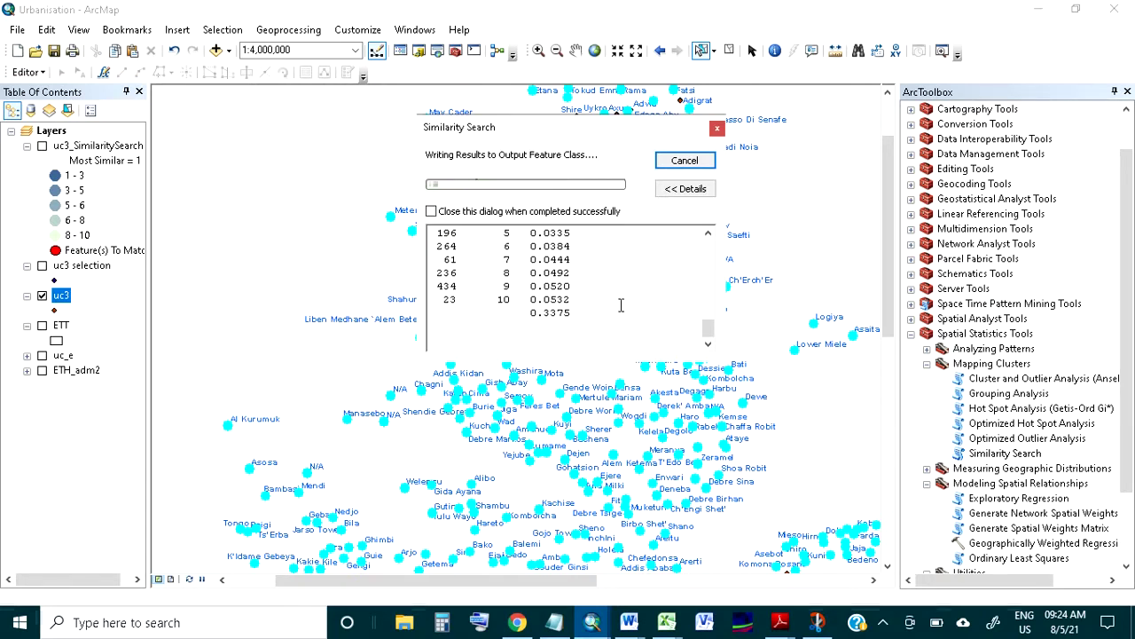
{"action": "scroll", "coordinate": [611, 301], "scroll_direction": "up", "scroll_amount": 1}
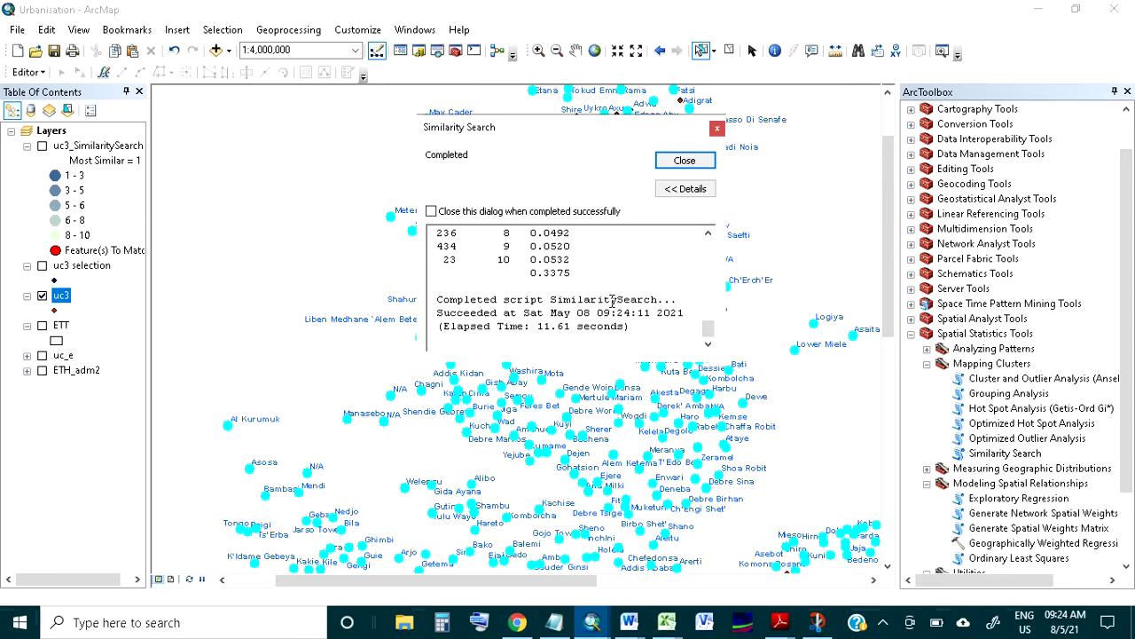
{"action": "scroll", "coordinate": [611, 301], "scroll_direction": "up", "scroll_amount": 5}
{"action": "scroll", "coordinate": [611, 301], "scroll_direction": "down", "scroll_amount": 5}
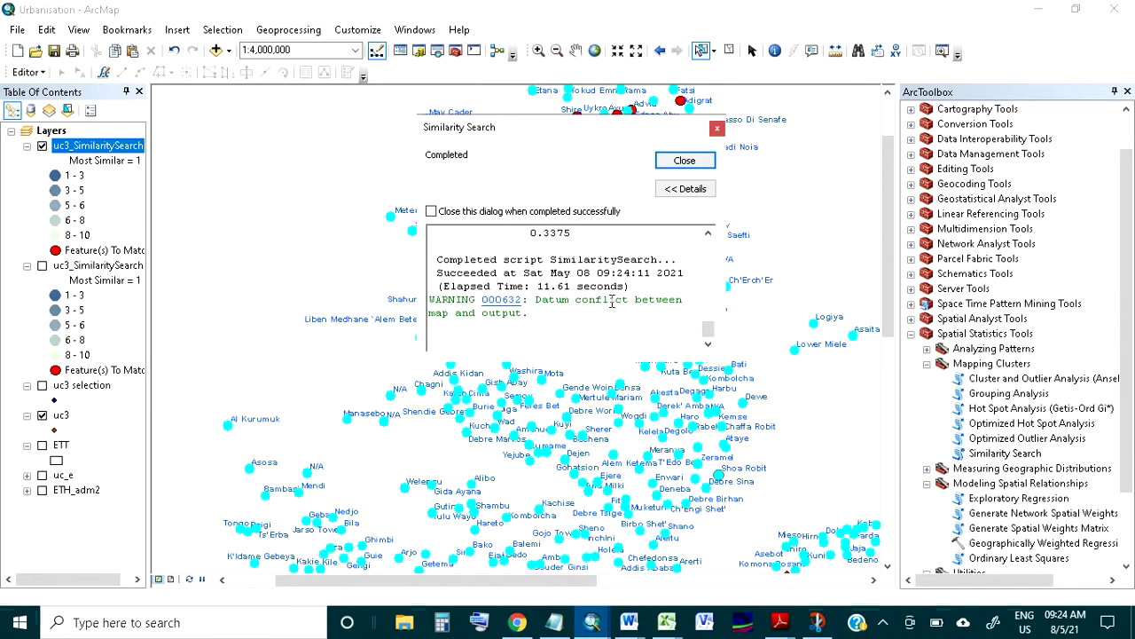
{"action": "left_click", "coordinate": [680, 160]}
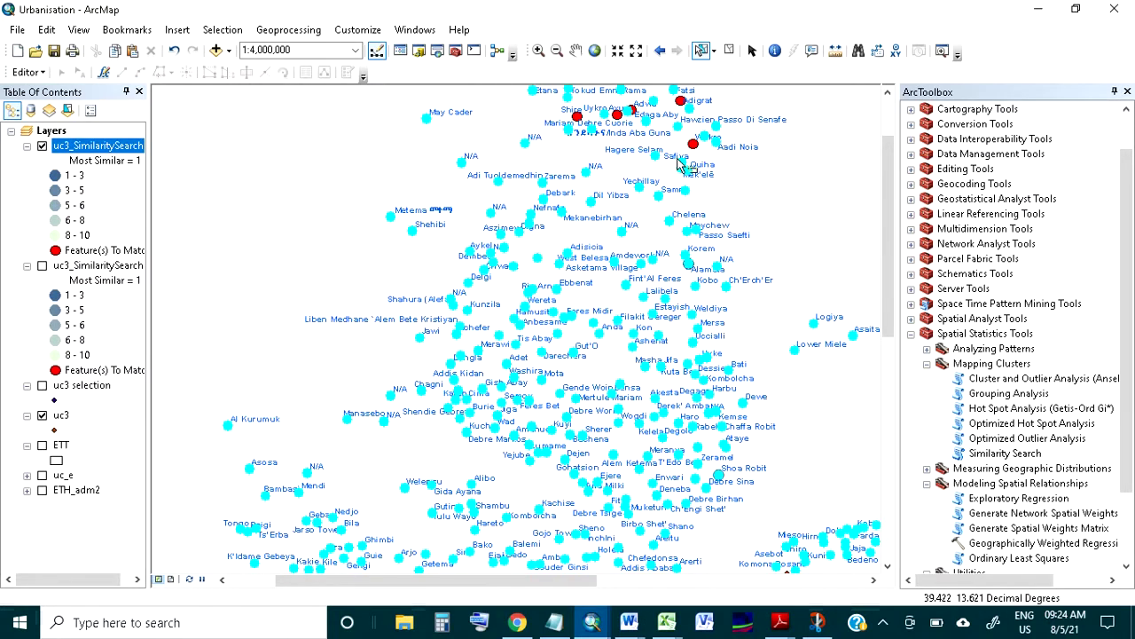
Step: Hide the uc3 layer and compare the new search results on the map with the uc3_SimilaritySearch6 layer, leaving that older layer off
{"action": "left_click", "coordinate": [43, 417]}
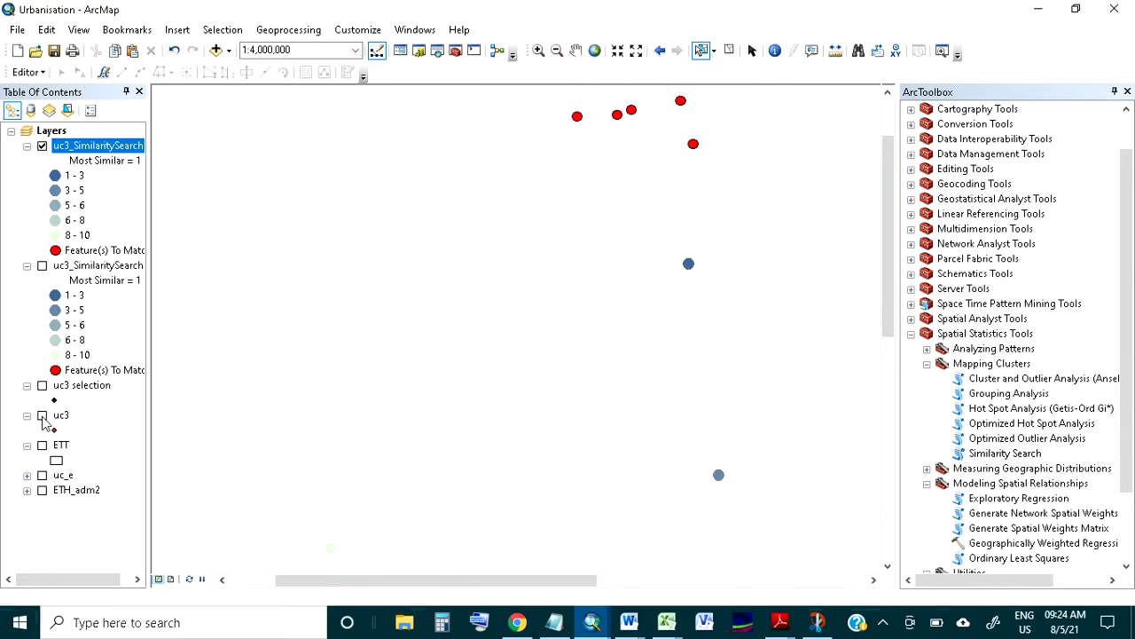
{"action": "left_click_drag", "start_coordinate": [545, 580], "coordinate": [639, 580]}
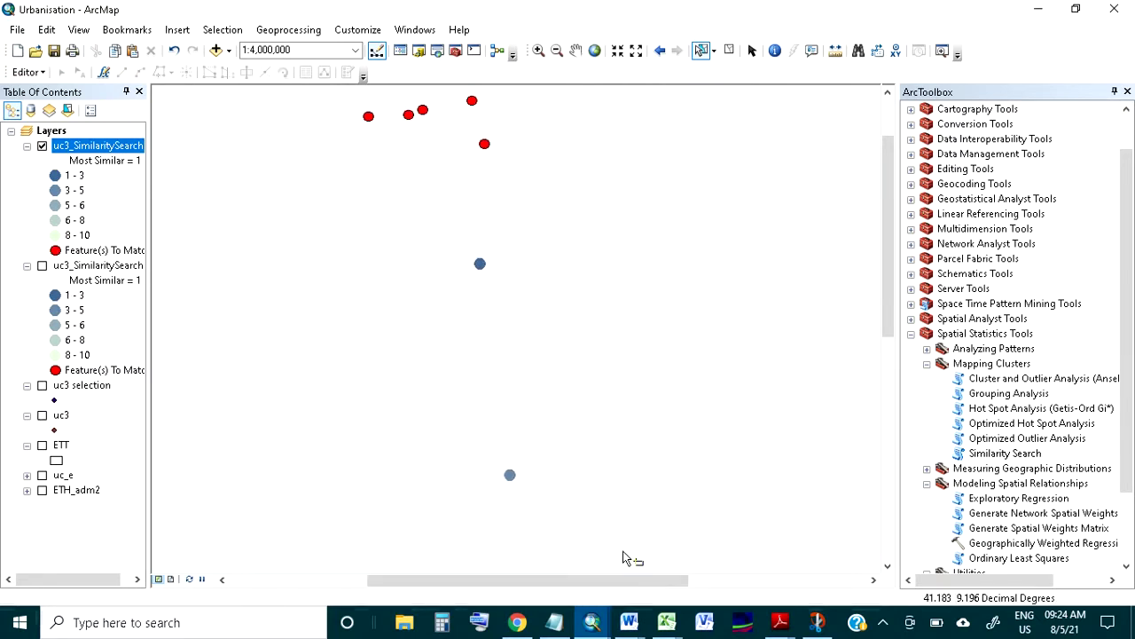
{"action": "scroll", "coordinate": [615, 413], "scroll_direction": "down", "scroll_amount": 3}
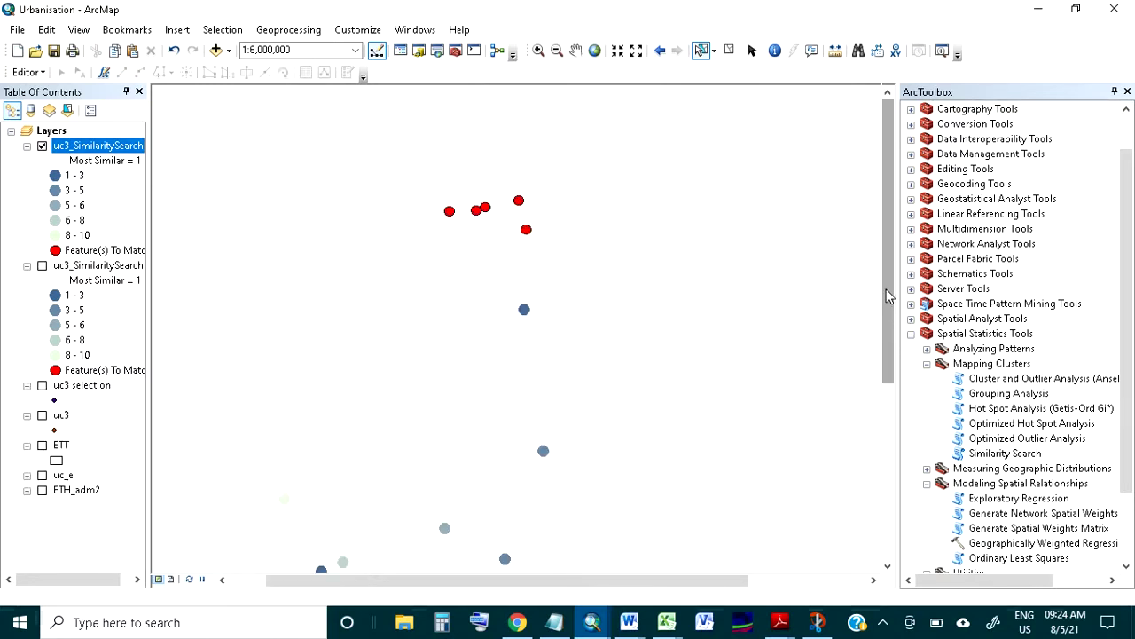
{"action": "left_click_drag", "start_coordinate": [890, 296], "coordinate": [889, 340]}
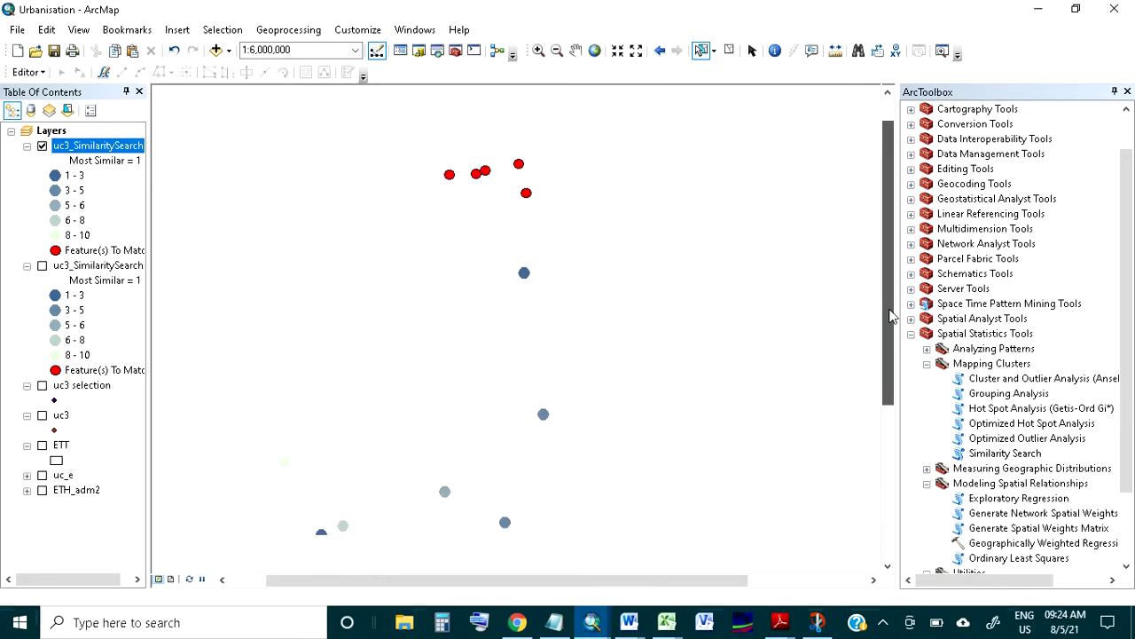
{"action": "left_click", "coordinate": [42, 266]}
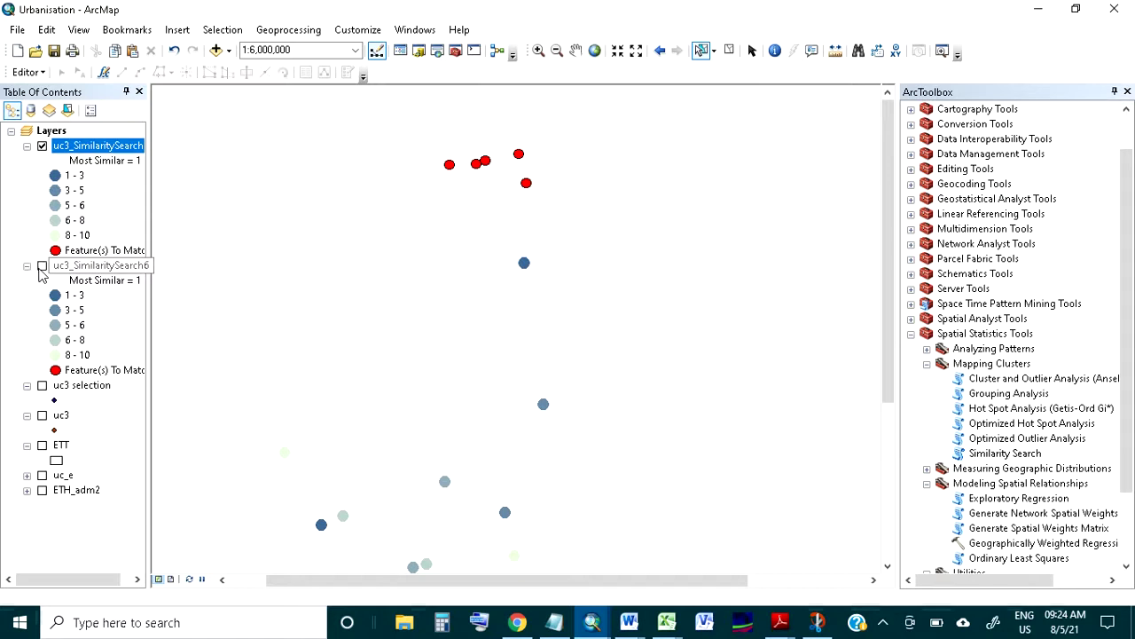
{"action": "left_click", "coordinate": [42, 266]}
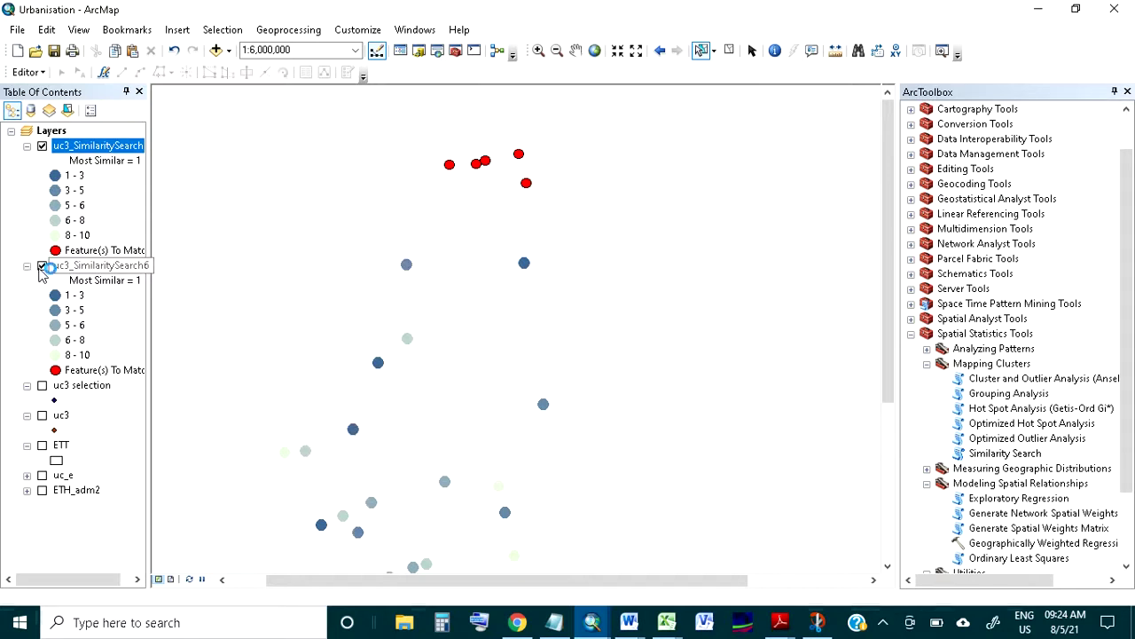
{"action": "left_click", "coordinate": [41, 268]}
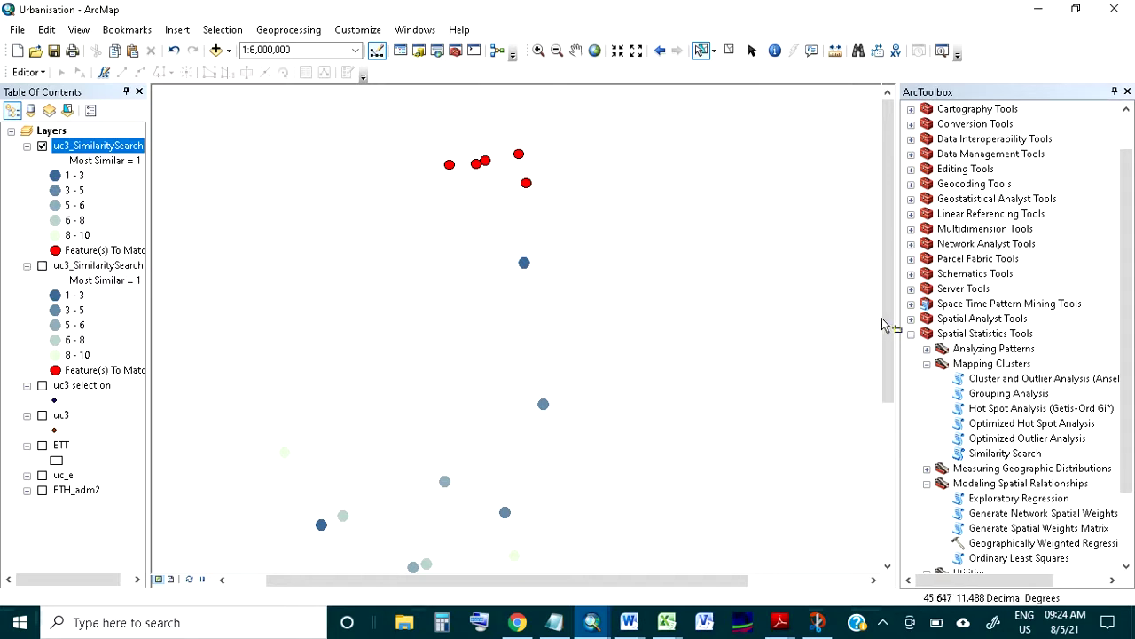
{"action": "left_click_drag", "start_coordinate": [884, 324], "coordinate": [893, 359]}
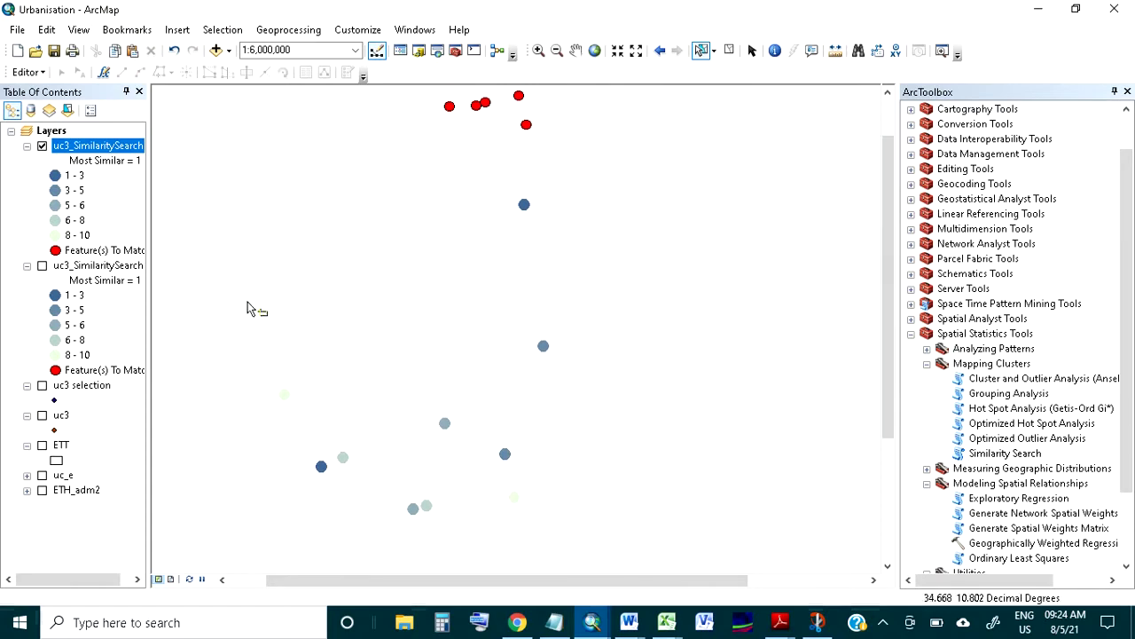
Step: Show the labelled uc3 layer again and examine which towns coincide with the search results around Adama and Asella
{"action": "left_click", "coordinate": [41, 416]}
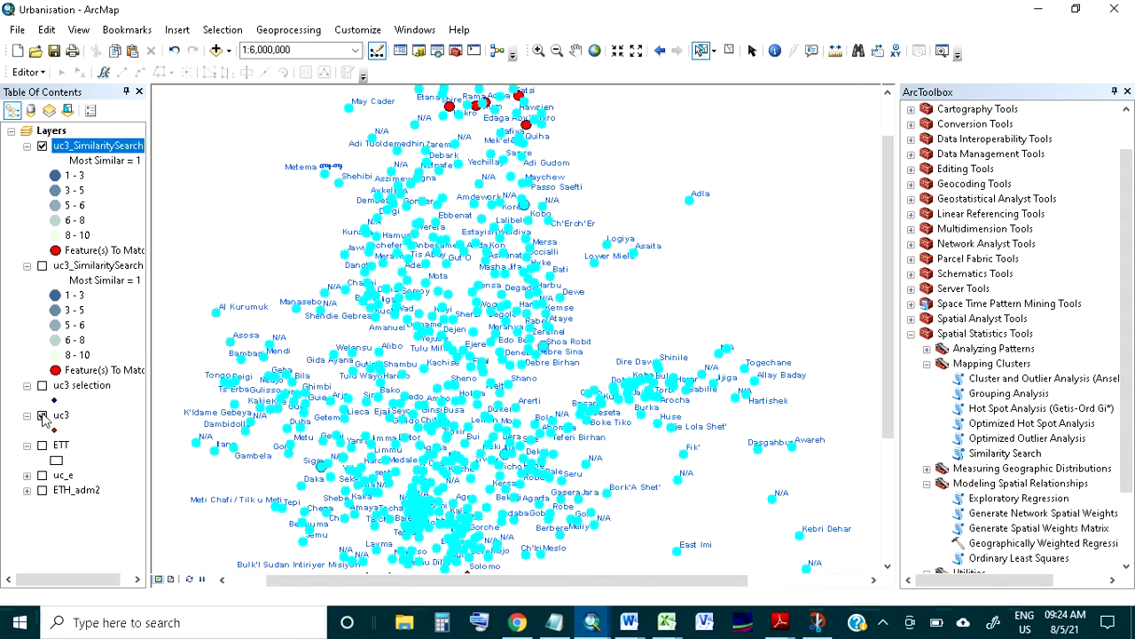
{"action": "scroll", "coordinate": [510, 455], "scroll_direction": "down", "scroll_amount": 3}
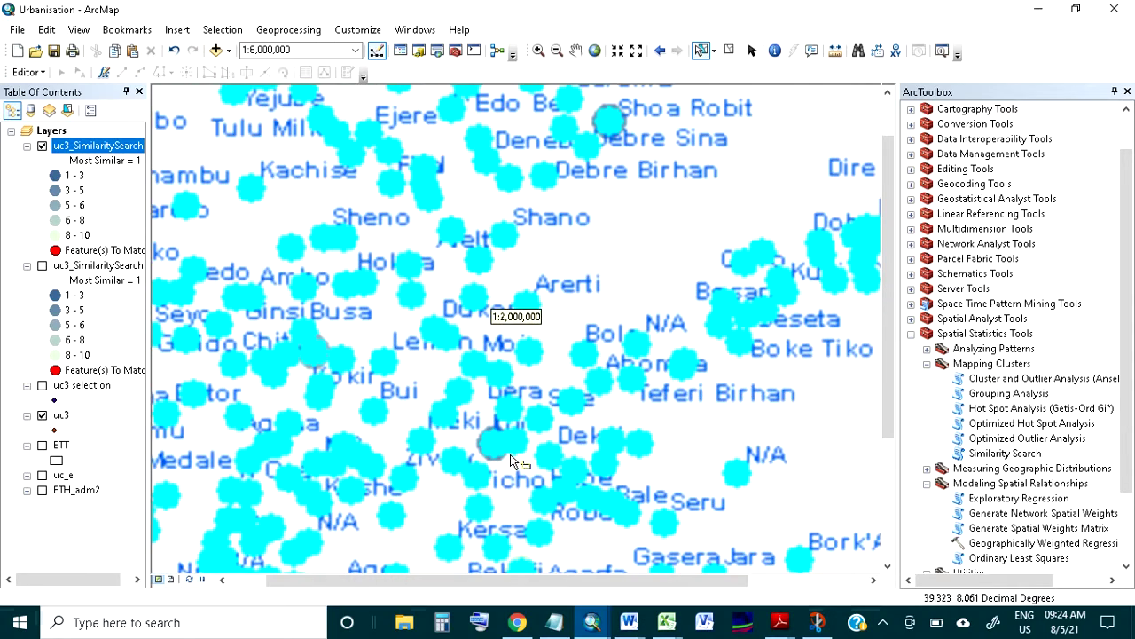
{"action": "scroll", "coordinate": [519, 435], "scroll_direction": "down", "scroll_amount": 1}
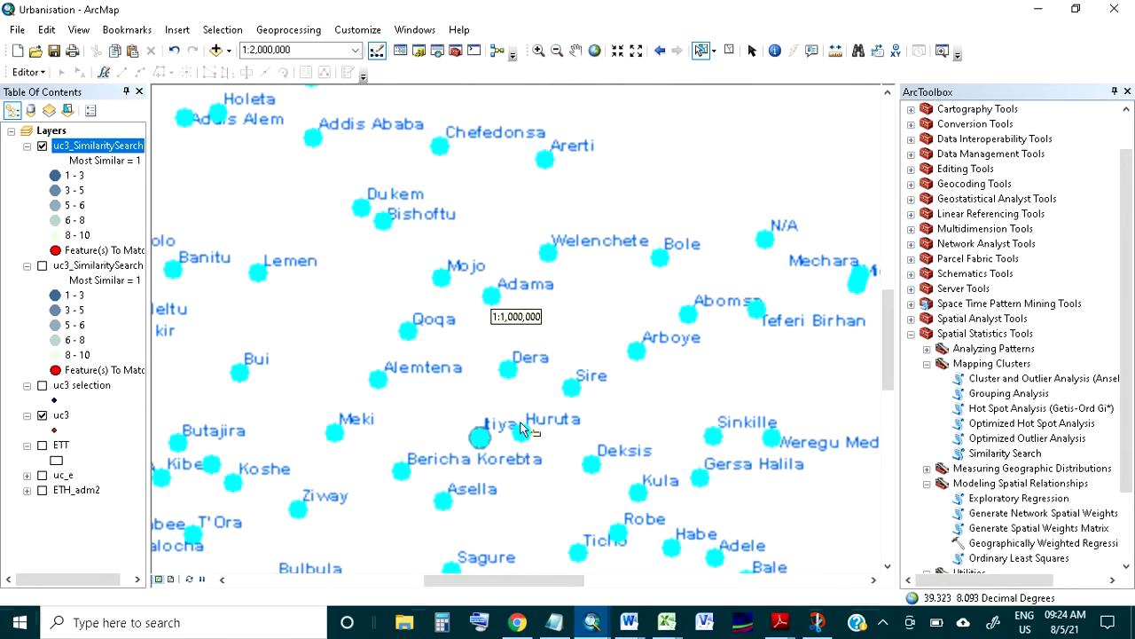
{"action": "scroll", "coordinate": [501, 436], "scroll_direction": "down", "scroll_amount": 1}
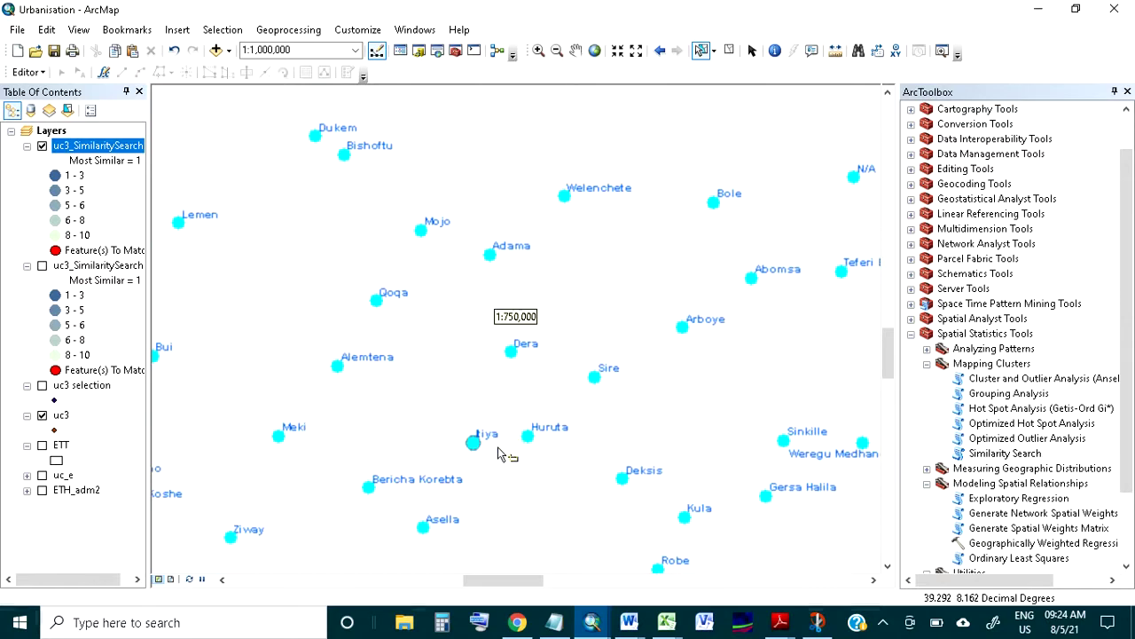
{"action": "left_click", "coordinate": [887, 93]}
{"action": "left_click", "coordinate": [887, 92]}
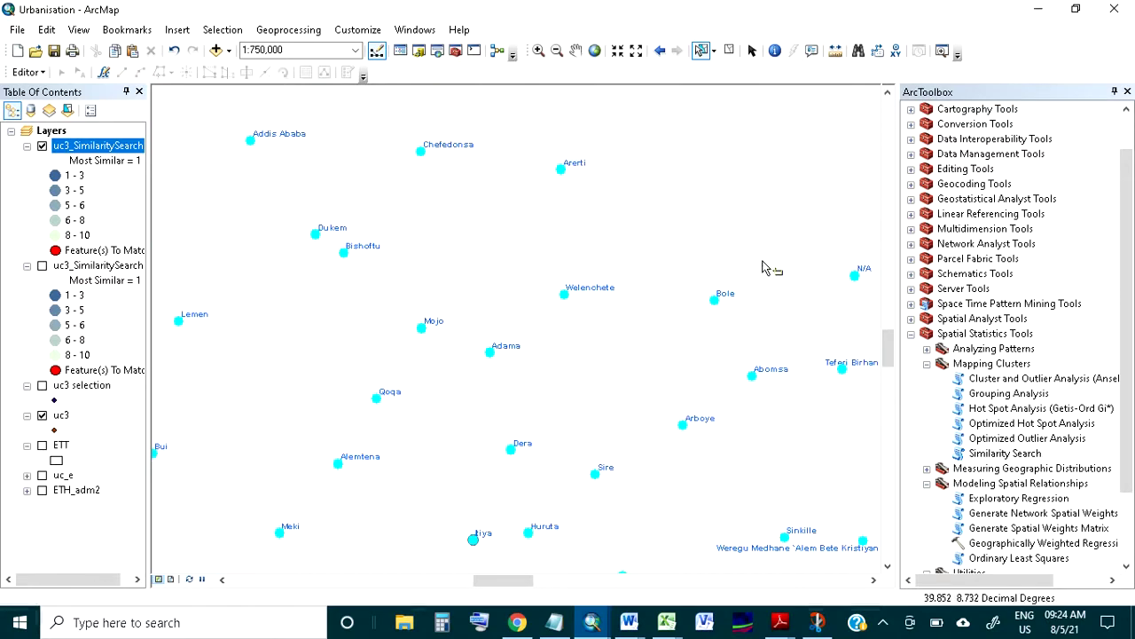
{"action": "scroll", "coordinate": [741, 292], "scroll_direction": "up", "scroll_amount": 2}
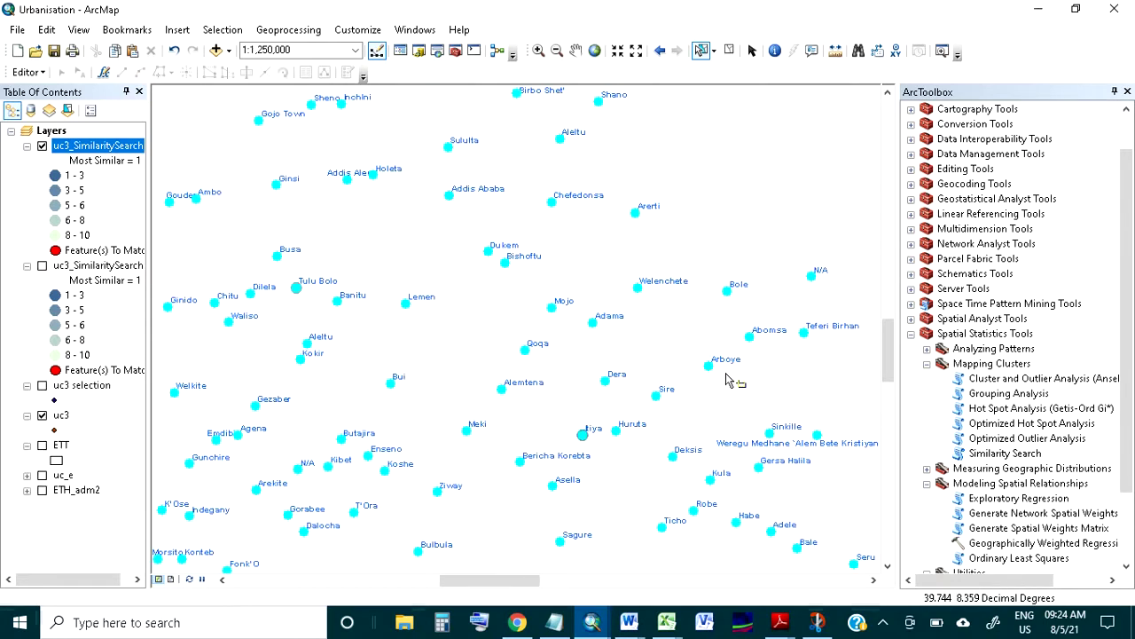
Step: Change the symbol of the 1 - 3 class in the new similarity results layer to the green Square 2 marker
{"action": "double_click", "coordinate": [55, 176]}
{"action": "left_click", "coordinate": [554, 346]}
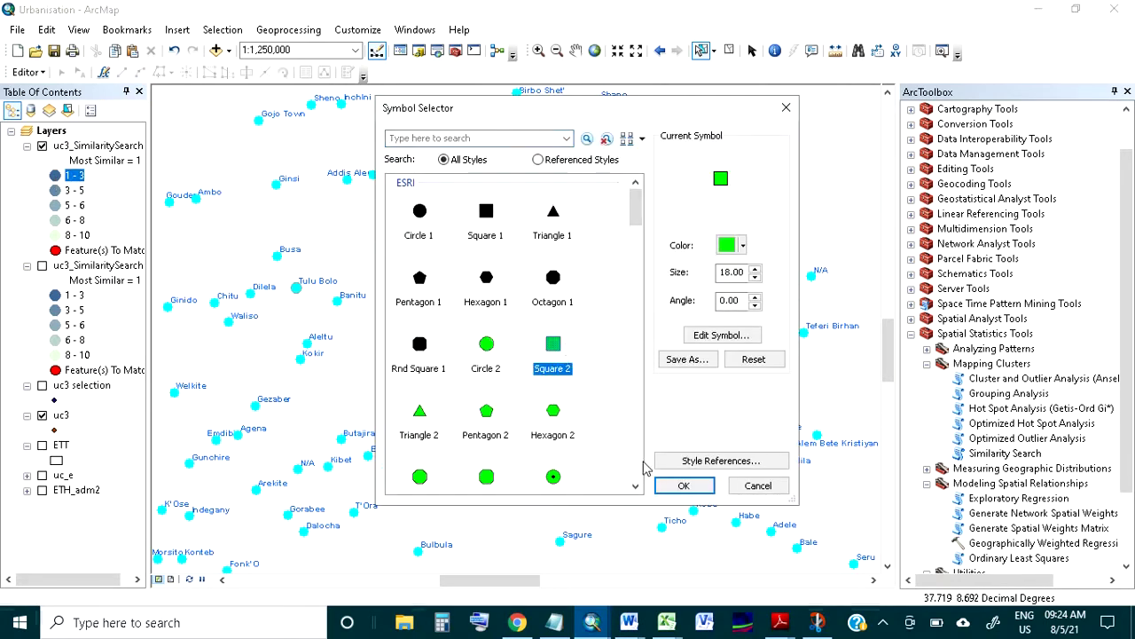
{"action": "left_click", "coordinate": [683, 485]}
Step: Examine which labelled towns the green 1 - 3 squares mark and where they lie relative to the red features to match
{"action": "scroll", "coordinate": [760, 494], "scroll_direction": "up", "scroll_amount": 3}
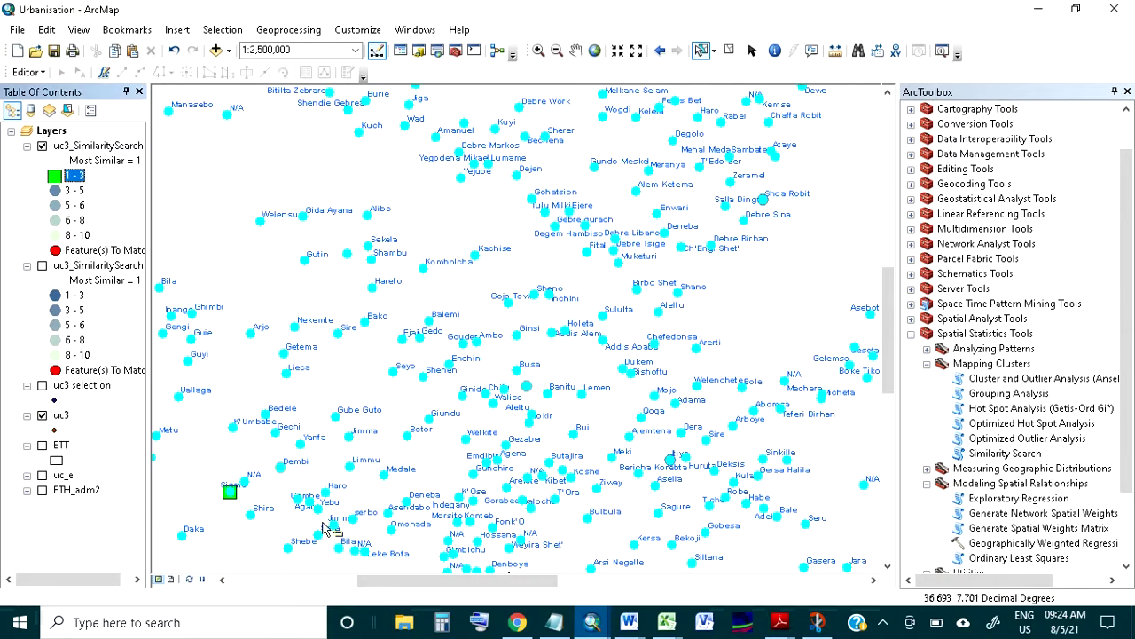
{"action": "scroll", "coordinate": [227, 523], "scroll_direction": "down", "scroll_amount": 2}
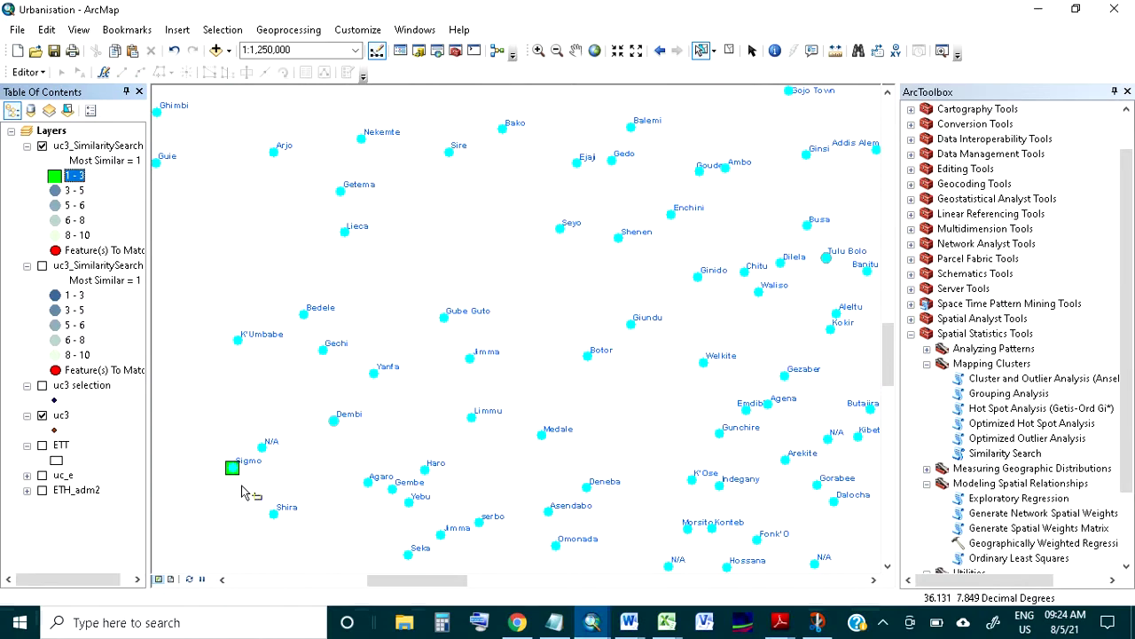
{"action": "scroll", "coordinate": [286, 488], "scroll_direction": "up", "scroll_amount": 1}
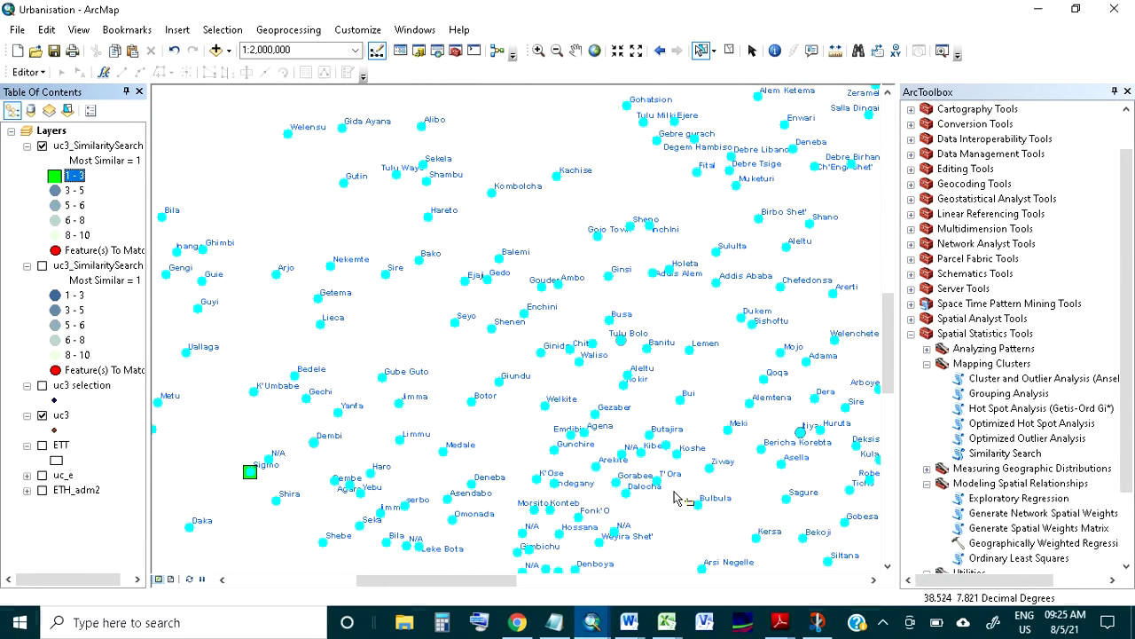
{"action": "scroll", "coordinate": [795, 424], "scroll_direction": "up", "scroll_amount": 2}
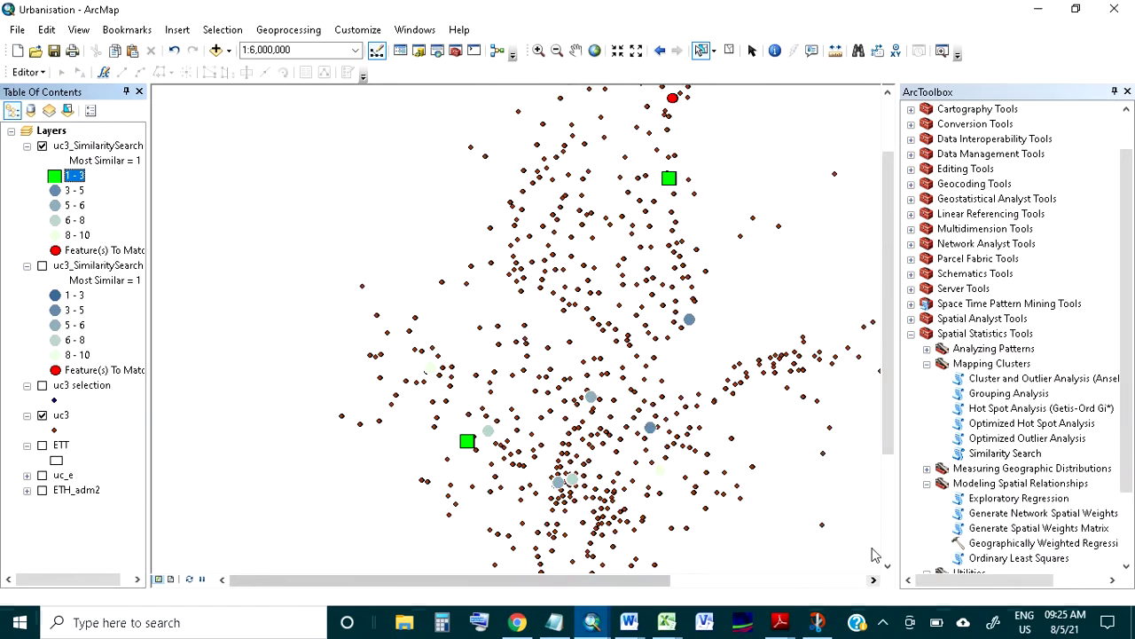
{"action": "scroll", "coordinate": [721, 142], "scroll_direction": "down", "scroll_amount": 3}
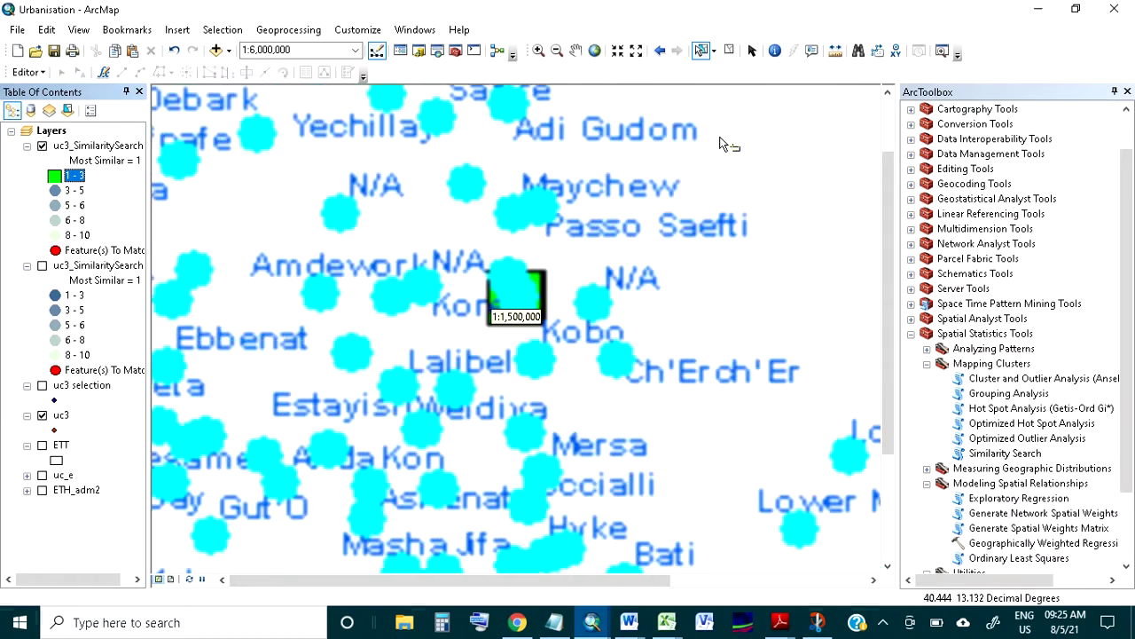
{"action": "scroll", "coordinate": [550, 284], "scroll_direction": "down", "scroll_amount": 1}
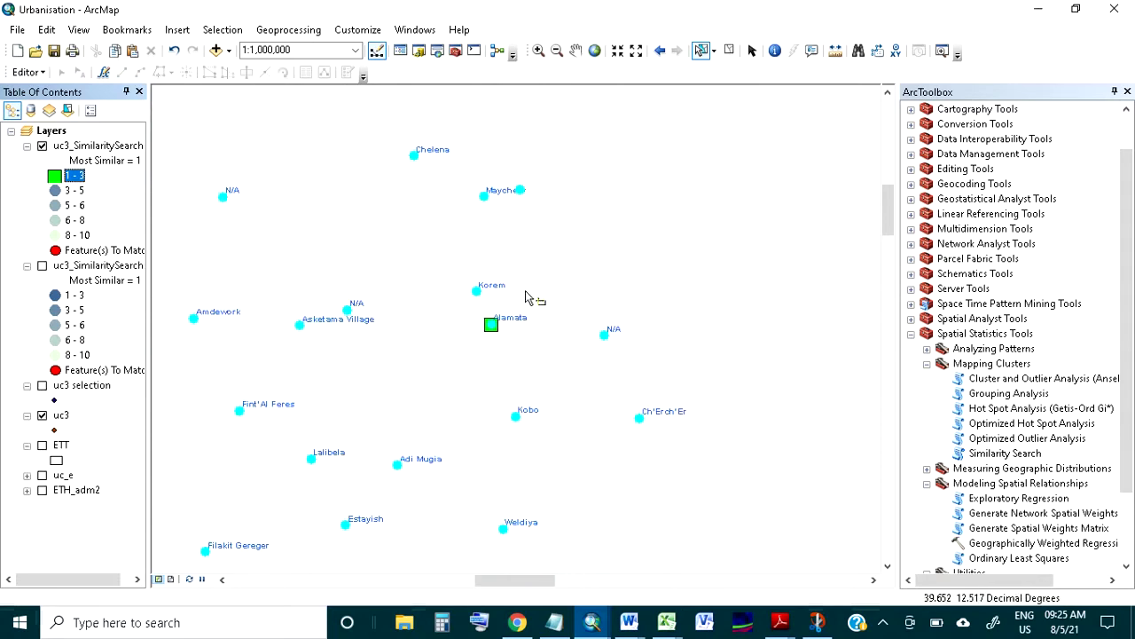
{"action": "scroll", "coordinate": [520, 256], "scroll_direction": "up", "scroll_amount": 2}
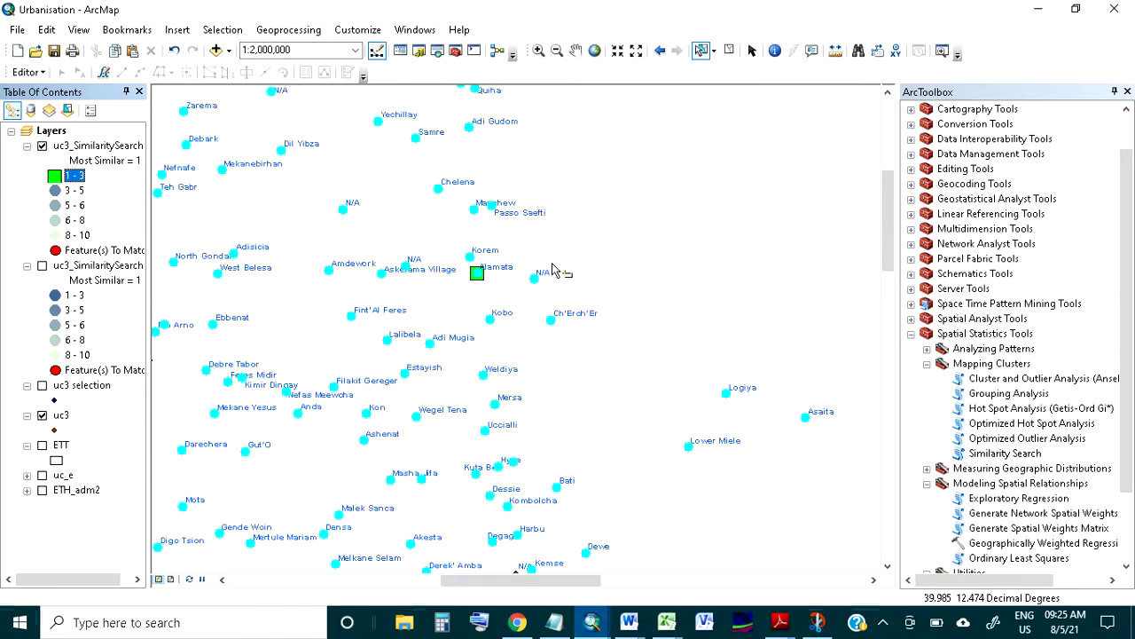
{"action": "left_click", "coordinate": [888, 92]}
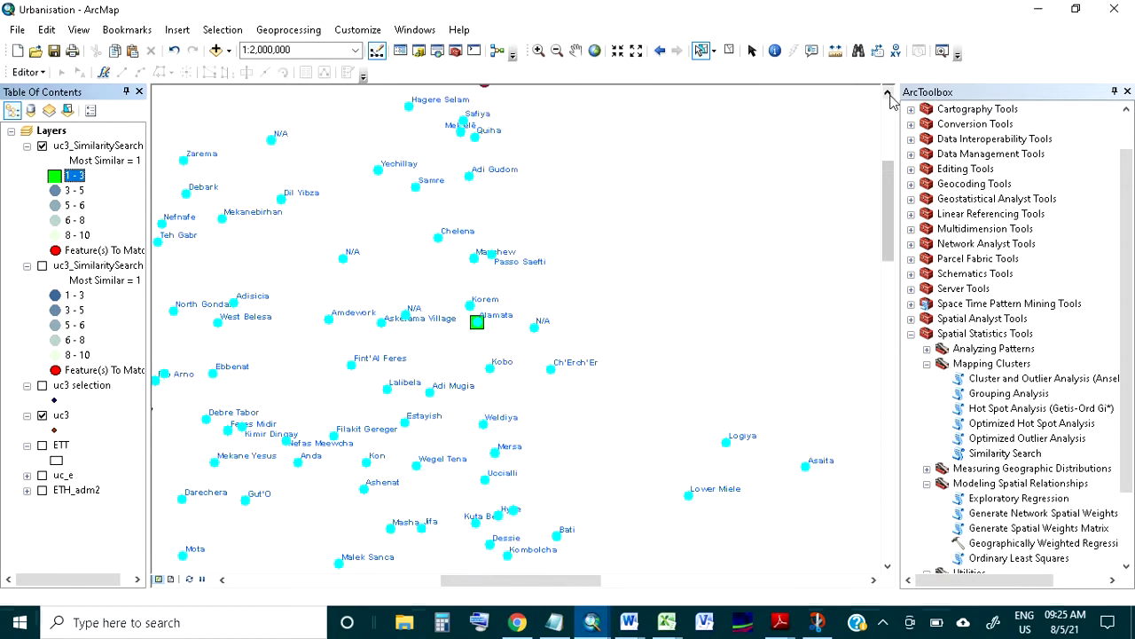
{"action": "left_click", "coordinate": [889, 94]}
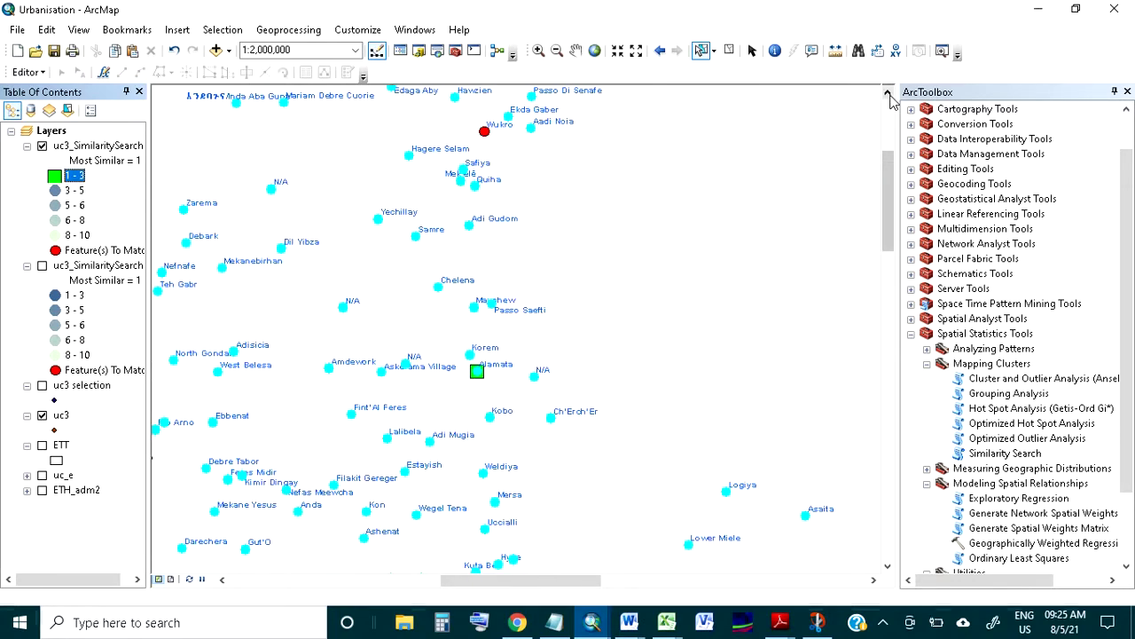
{"action": "scroll", "coordinate": [442, 222], "scroll_direction": "up", "scroll_amount": 1}
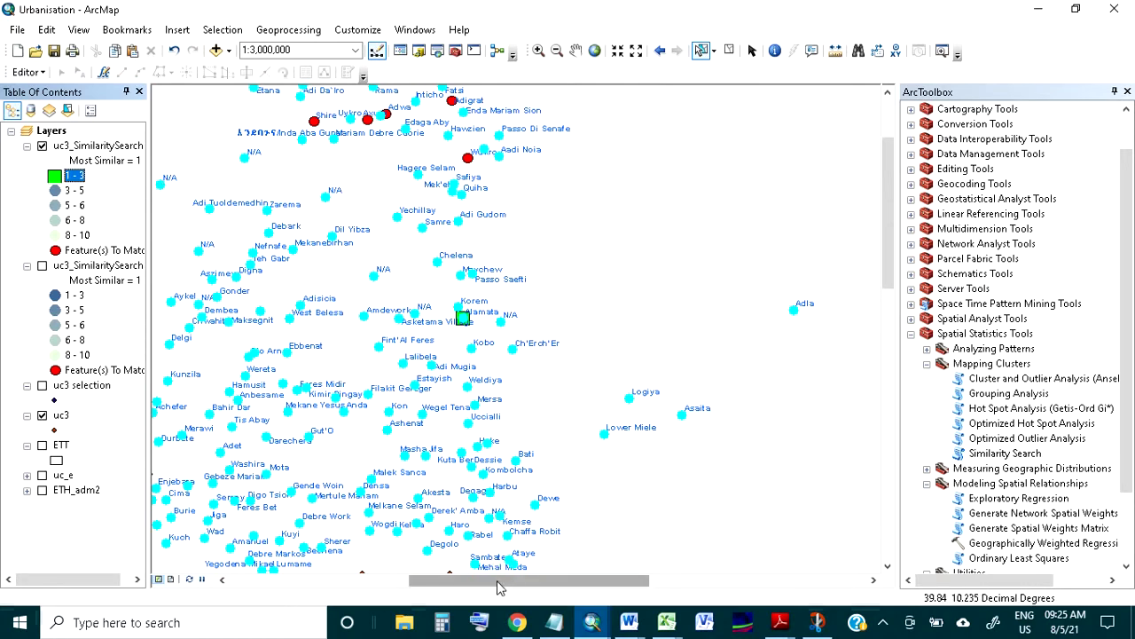
{"action": "left_click_drag", "start_coordinate": [495, 580], "coordinate": [439, 580]}
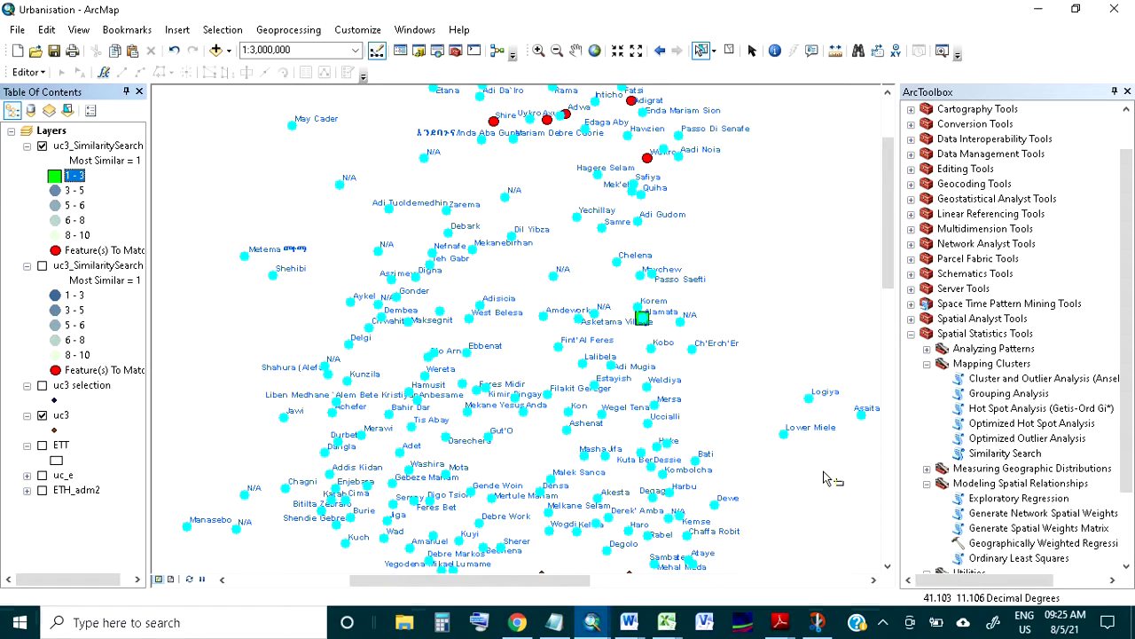
{"action": "left_click", "coordinate": [875, 580]}
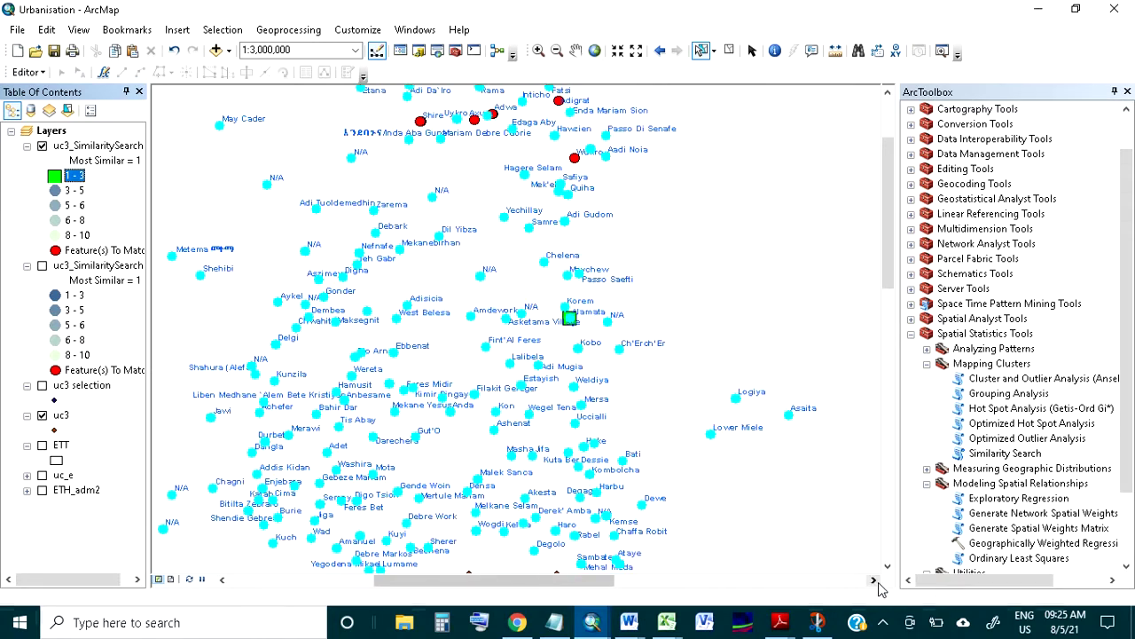
{"action": "left_click_drag", "start_coordinate": [506, 581], "coordinate": [482, 581]}
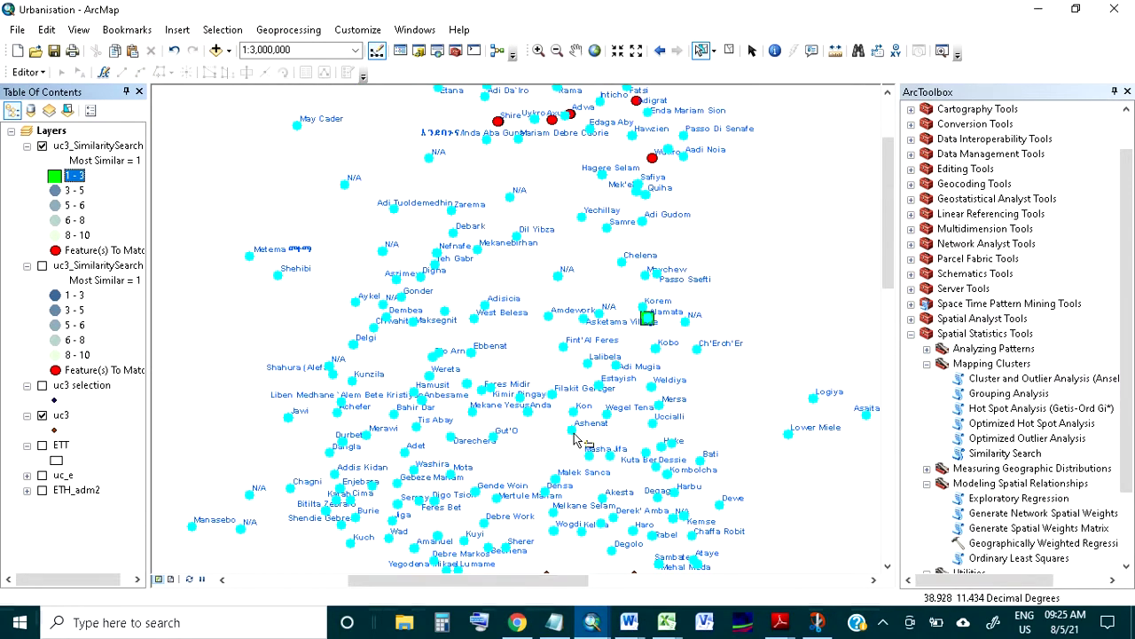
Step: Hide the uc3_SimilaritySearch7 and uc3 layers and set up a new Similarity Search matching uc3 selection against uc3 as candidates
{"action": "left_click", "coordinate": [42, 147]}
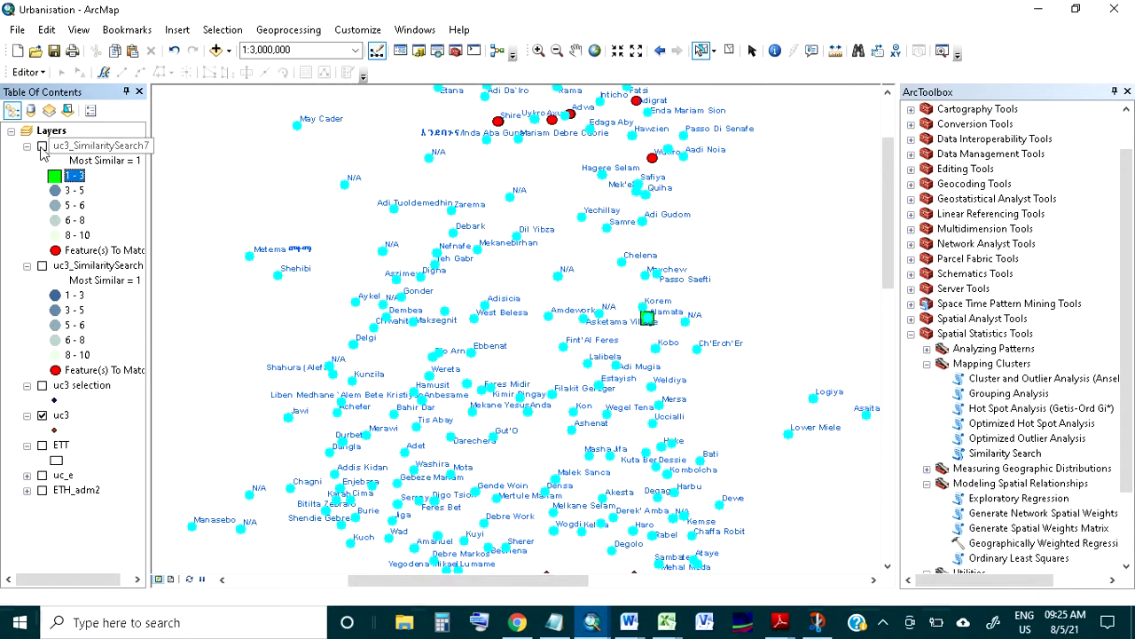
{"action": "left_click", "coordinate": [42, 415]}
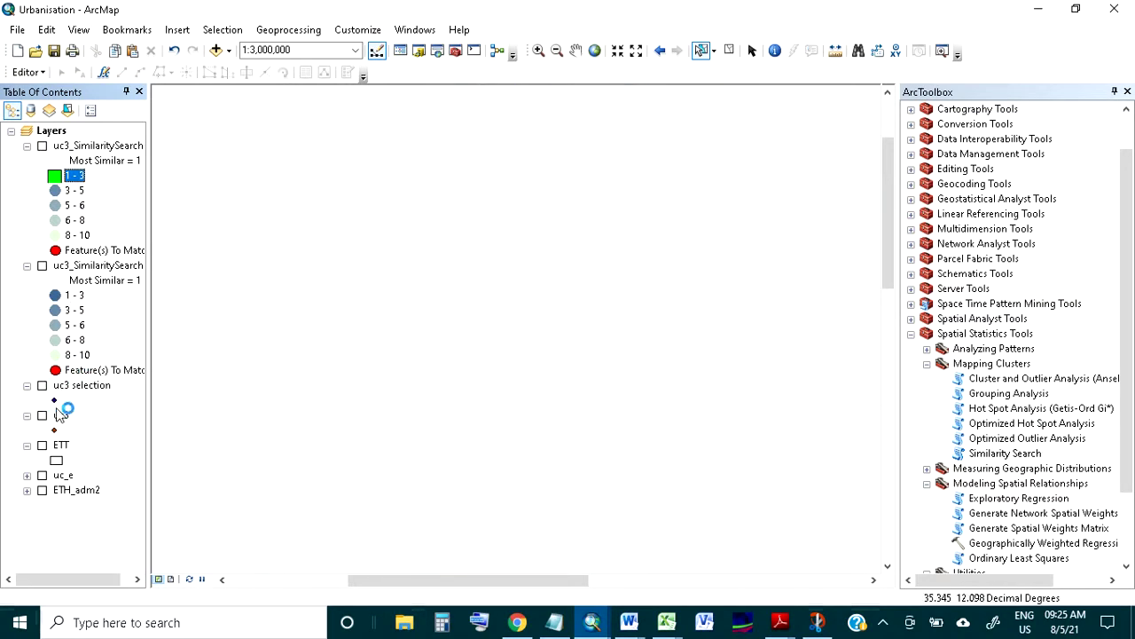
{"action": "double_click", "coordinate": [982, 454]}
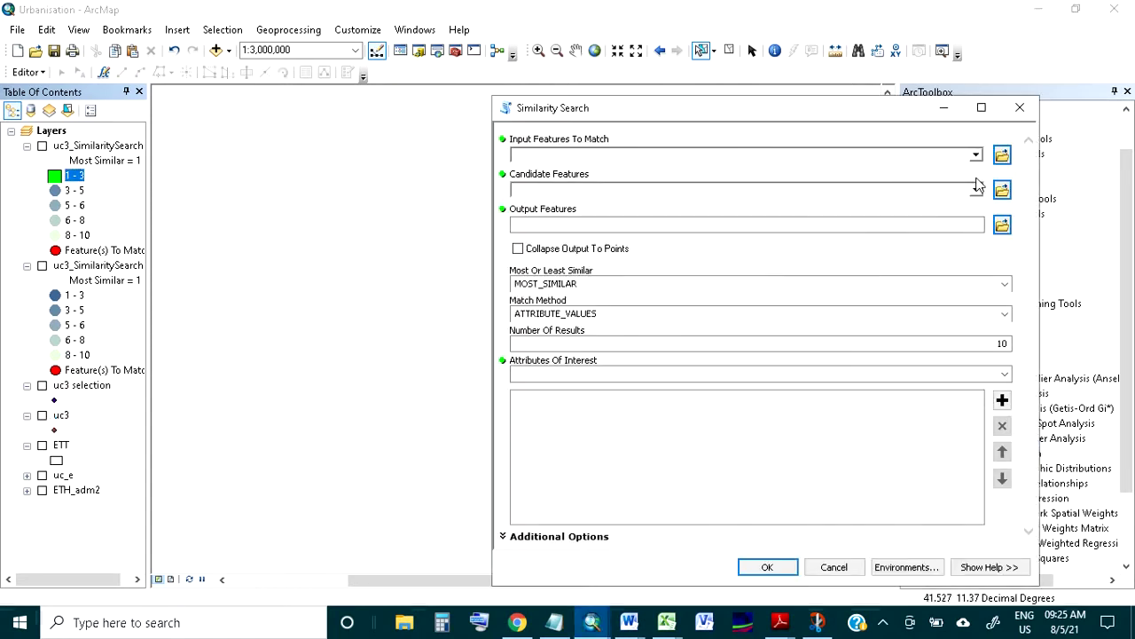
{"action": "left_click", "coordinate": [976, 154]}
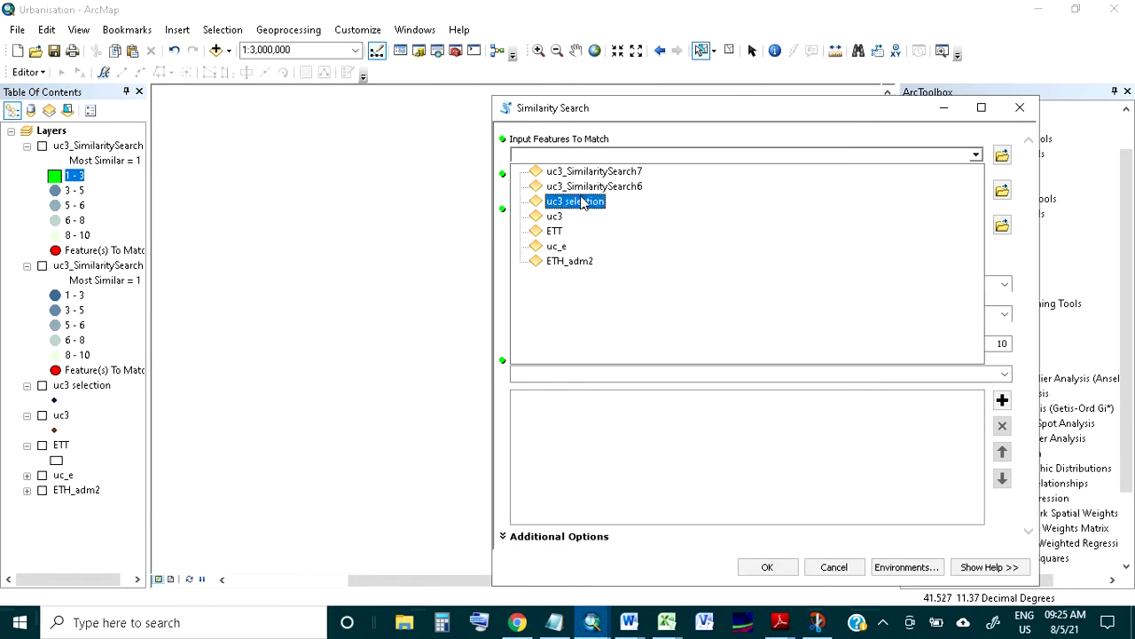
{"action": "left_click", "coordinate": [582, 202]}
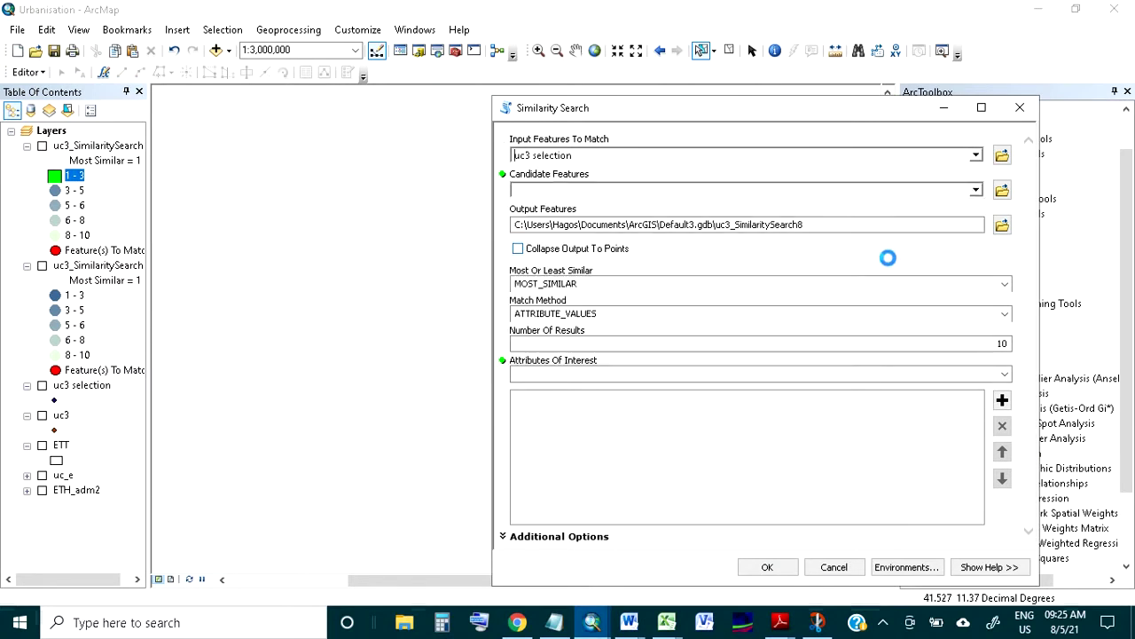
{"action": "left_click", "coordinate": [976, 190]}
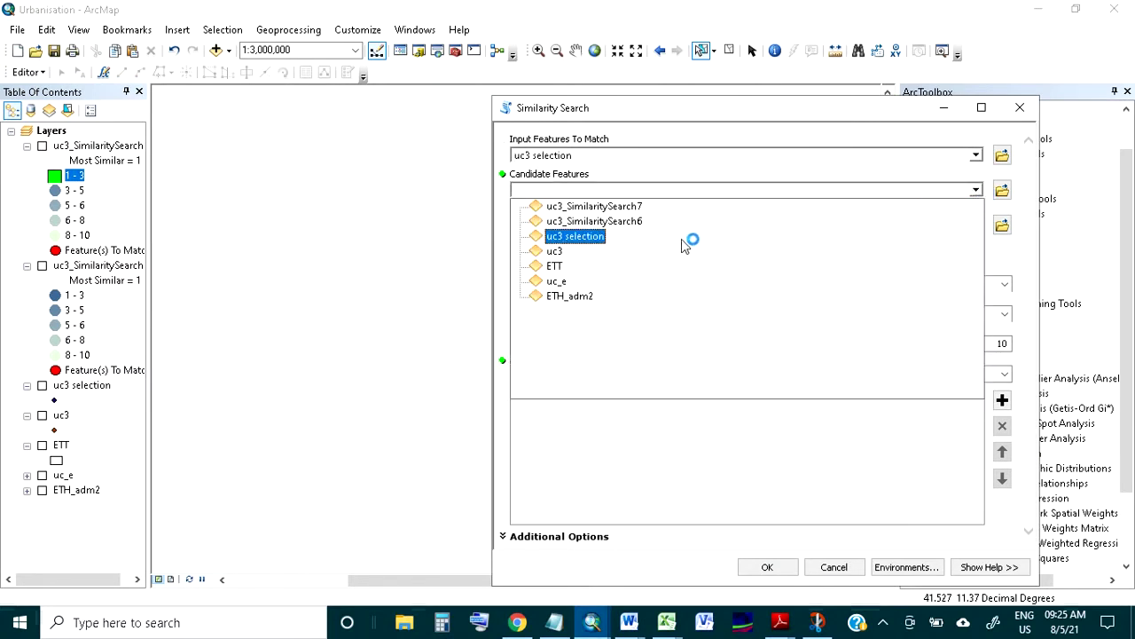
{"action": "left_click", "coordinate": [559, 252]}
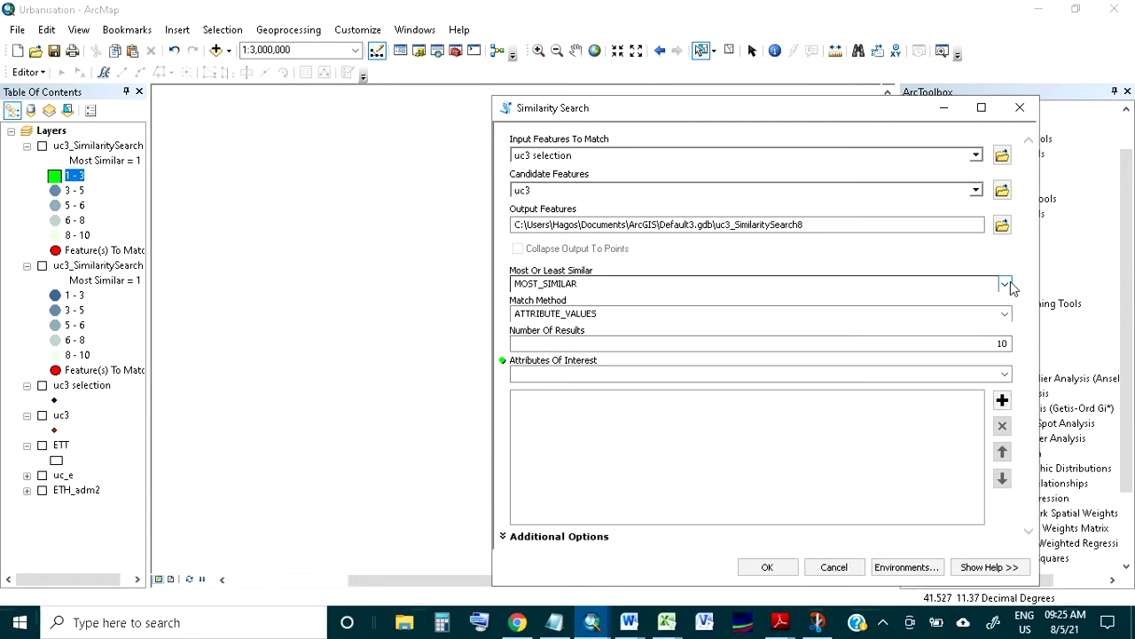
Step: Choose RANKED_ATTRIBUTE_VALUES as the match method for the search of the 10 most similar features
{"action": "left_click", "coordinate": [1008, 316]}
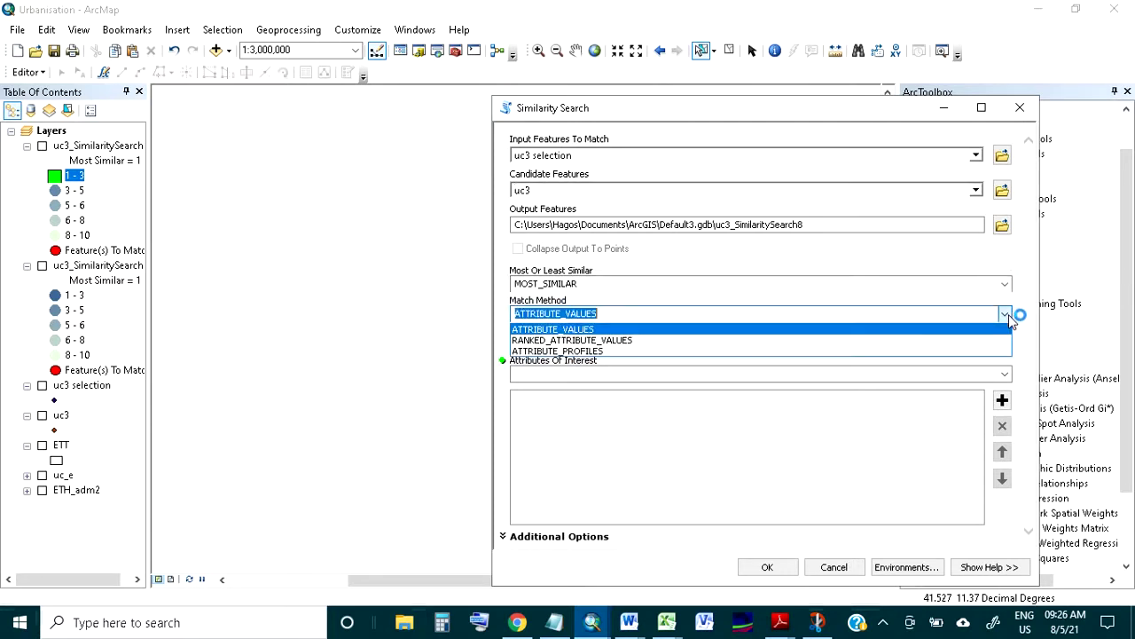
{"action": "left_click", "coordinate": [941, 340]}
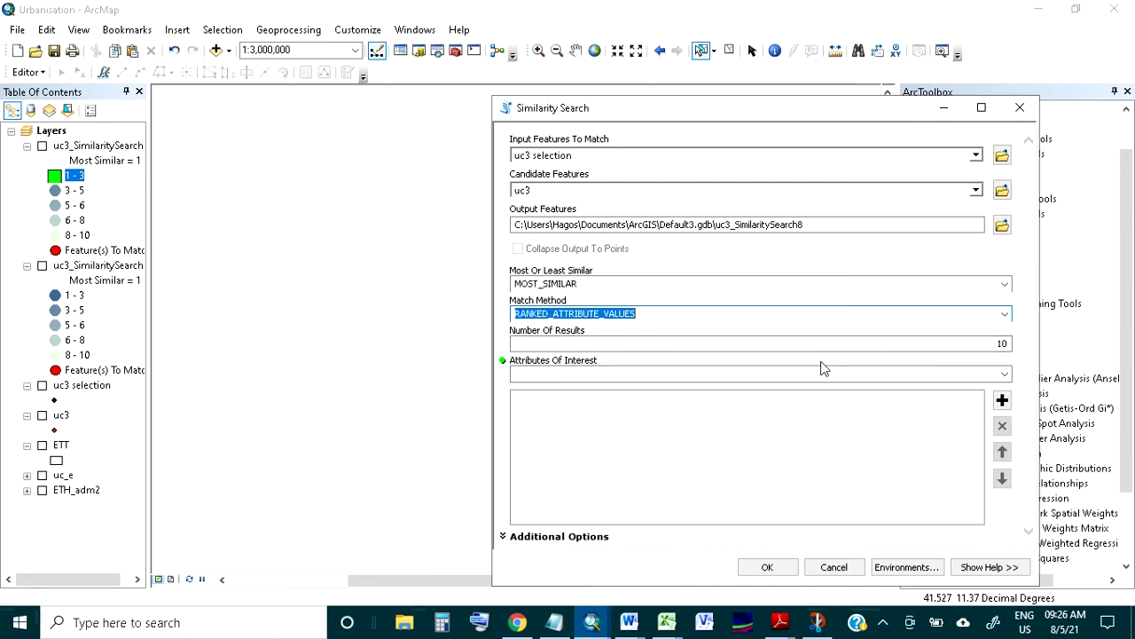
{"action": "left_click", "coordinate": [790, 344]}
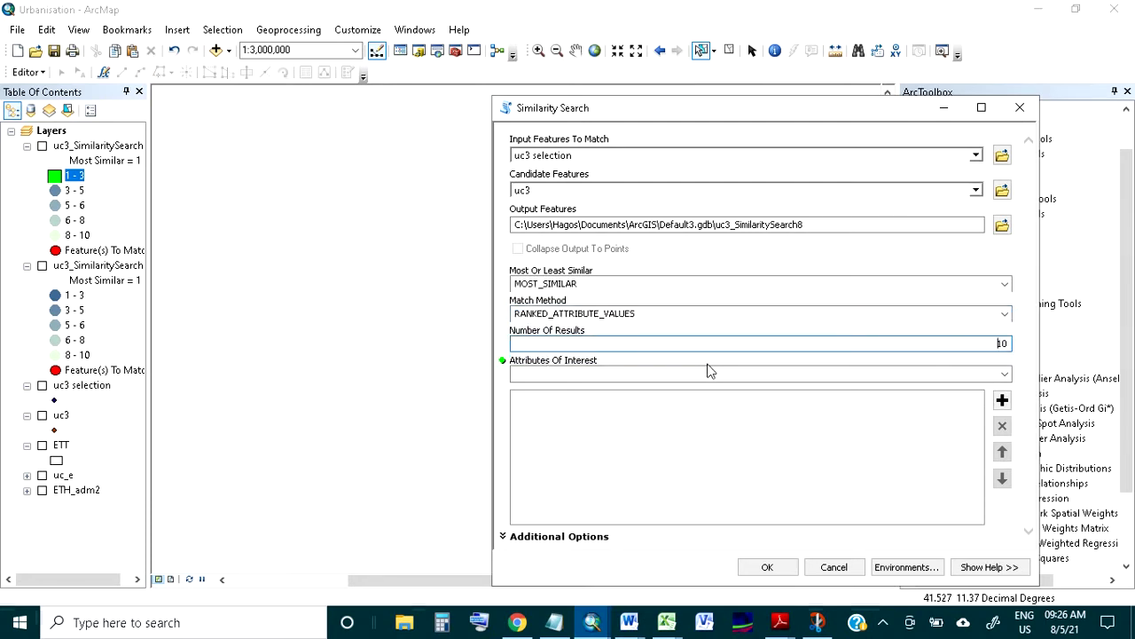
Step: Add P15, B15 and GDP15_SM as the attributes of interest for the similarity search
{"action": "left_click", "coordinate": [1009, 370]}
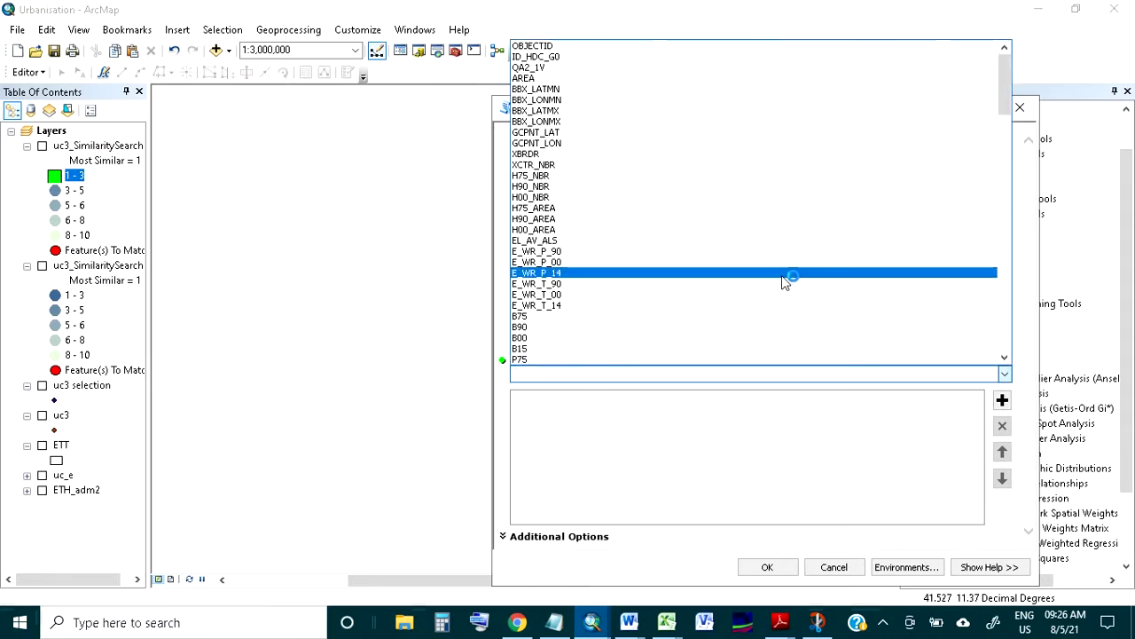
{"action": "scroll", "coordinate": [785, 282], "scroll_direction": "down", "scroll_amount": 3}
{"action": "left_click", "coordinate": [677, 300]}
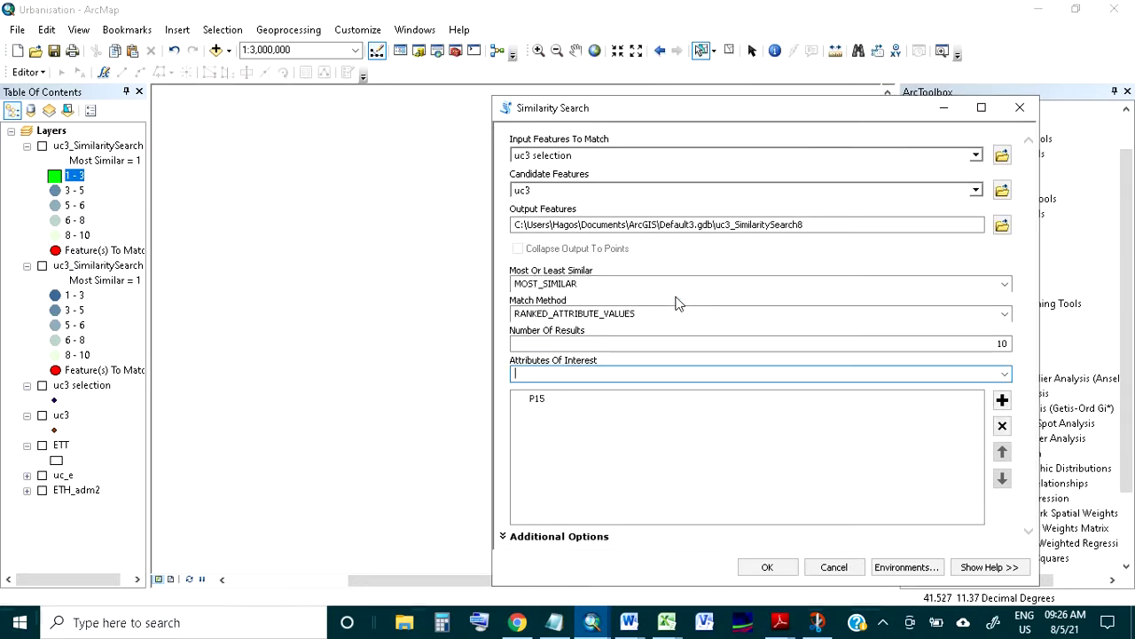
{"action": "left_click", "coordinate": [1007, 372]}
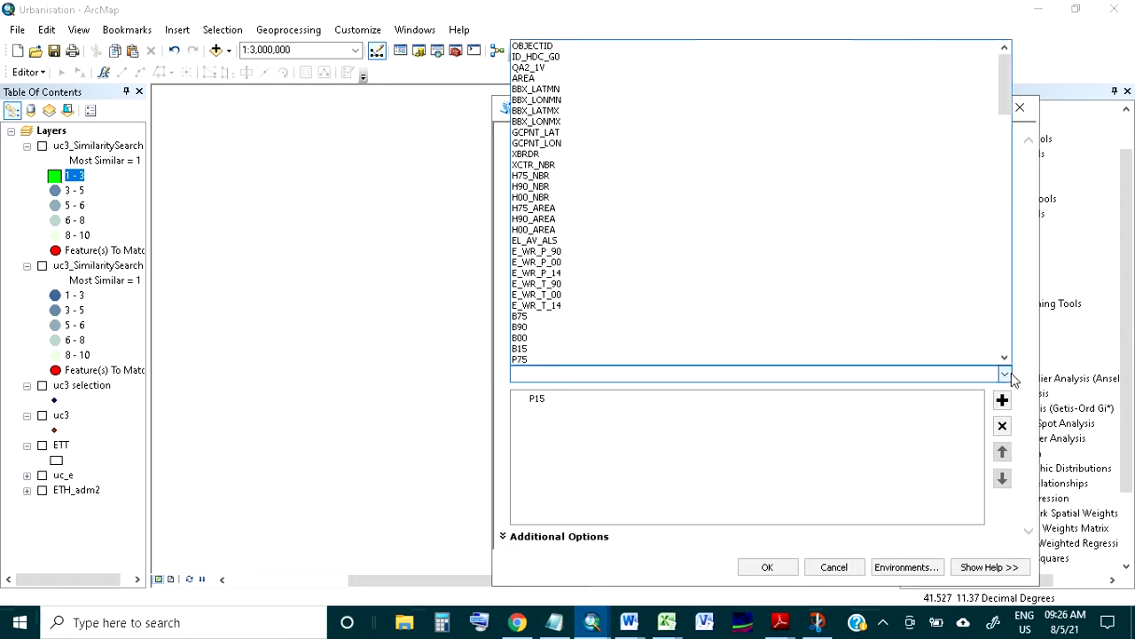
{"action": "scroll", "coordinate": [670, 344], "scroll_direction": "down", "scroll_amount": 1}
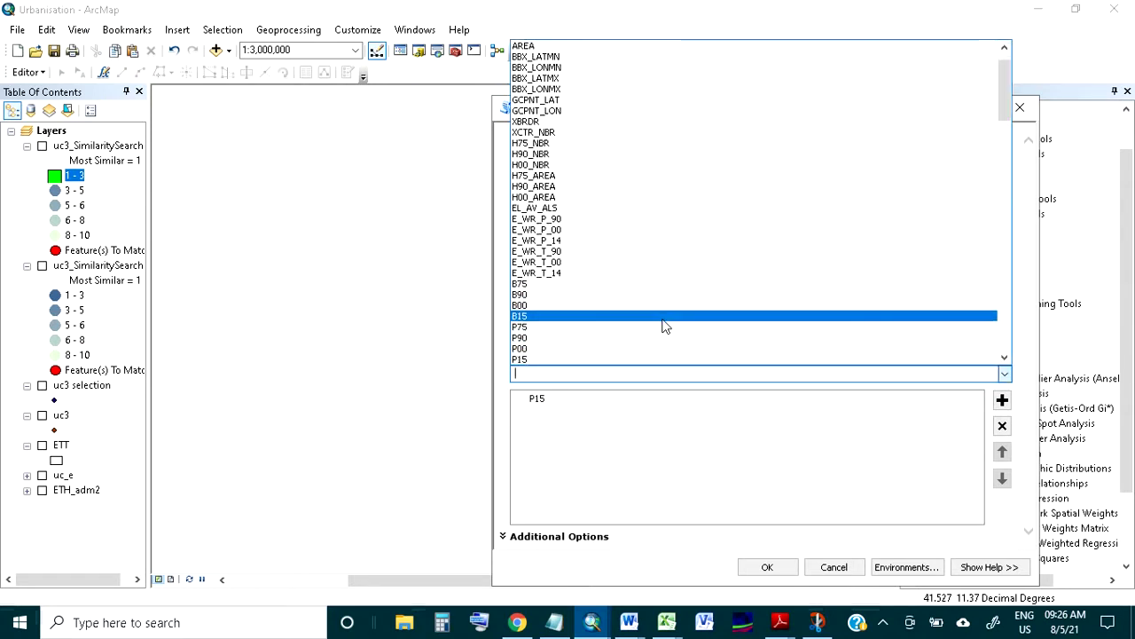
{"action": "left_click", "coordinate": [665, 318]}
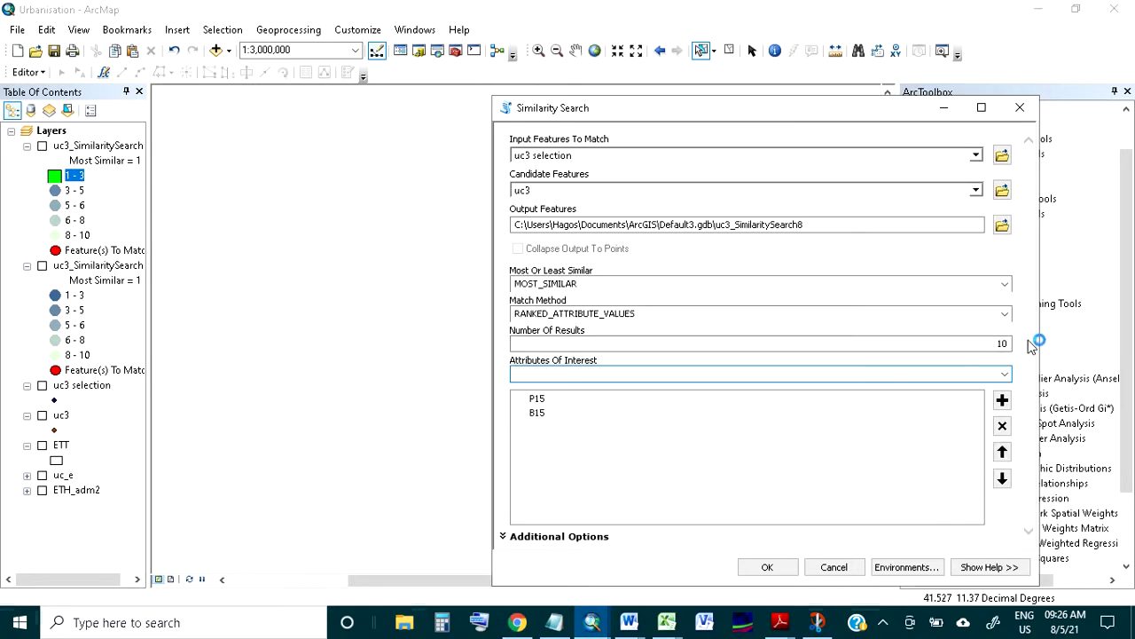
{"action": "left_click", "coordinate": [1005, 376]}
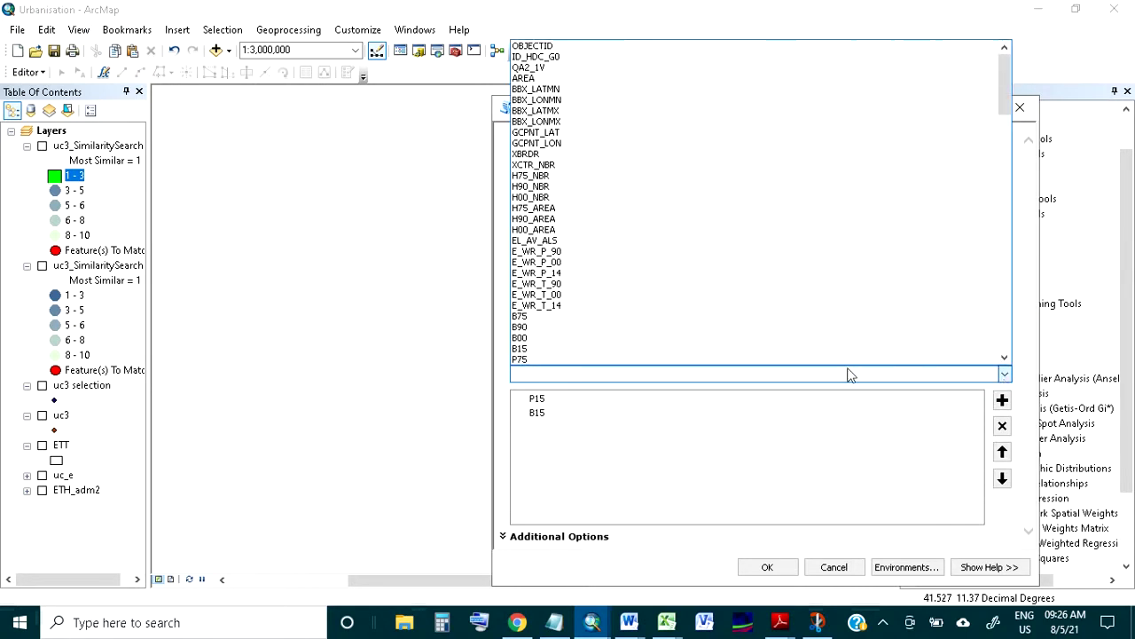
{"action": "scroll", "coordinate": [796, 345], "scroll_direction": "down", "scroll_amount": 2}
{"action": "scroll", "coordinate": [751, 355], "scroll_direction": "down", "scroll_amount": 2}
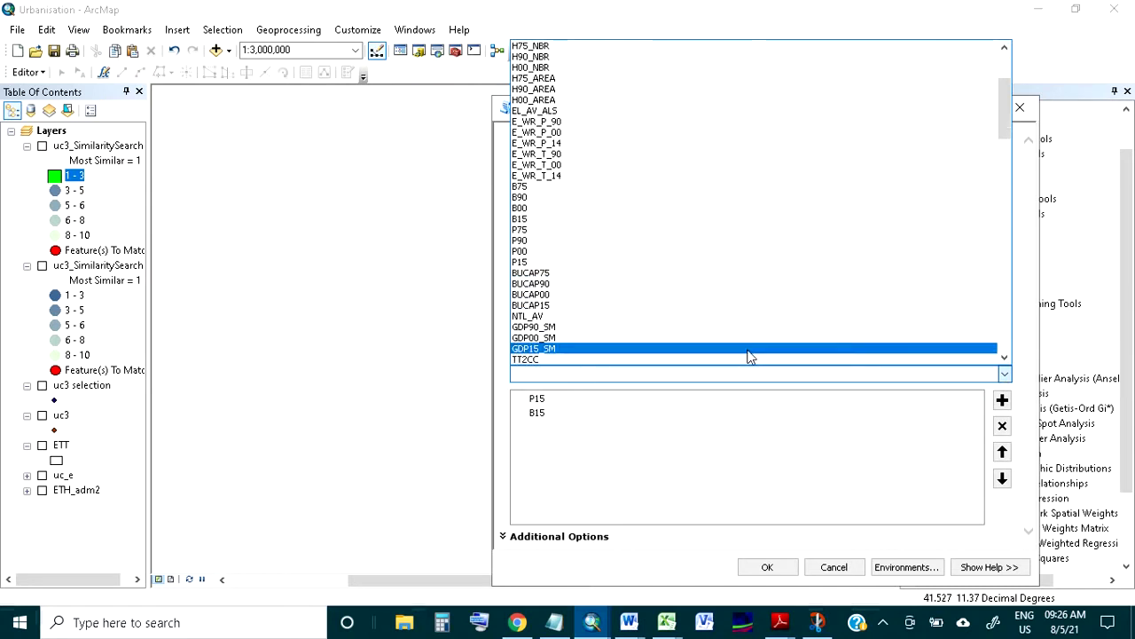
{"action": "left_click", "coordinate": [784, 443]}
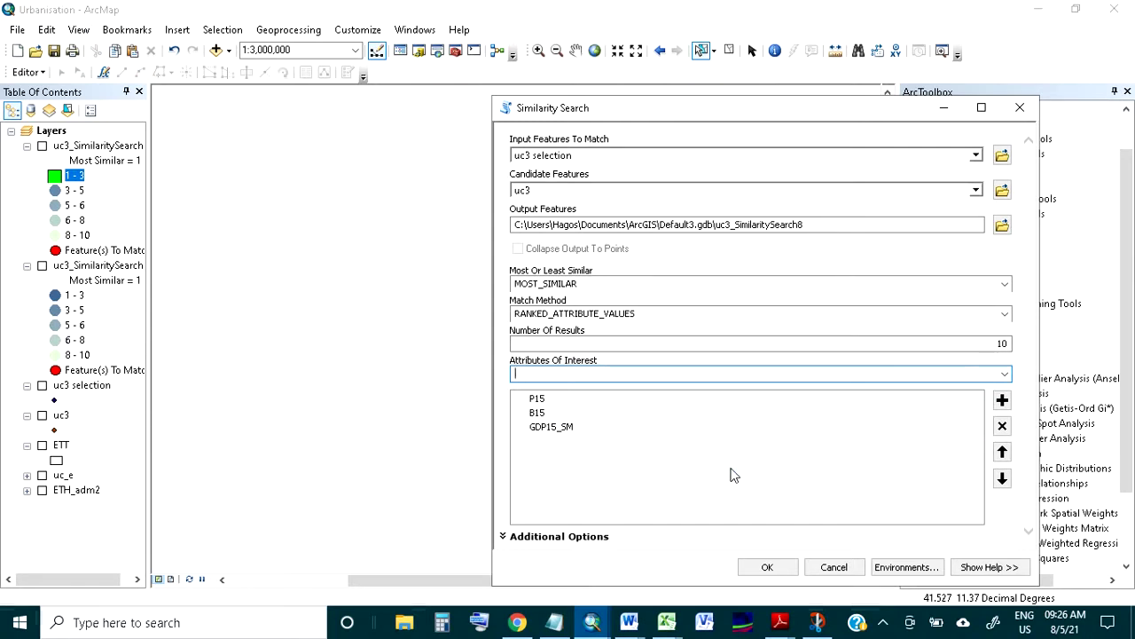
Step: Run the ranked Similarity Search, close its report and look over the new results across the map
{"action": "left_click", "coordinate": [768, 568]}
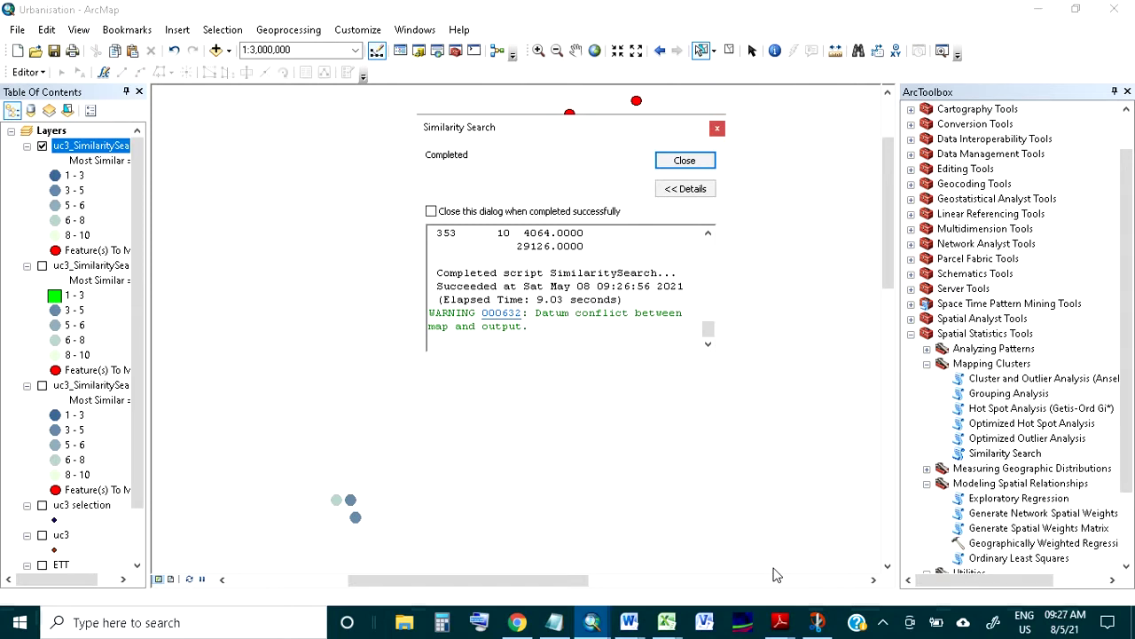
{"action": "left_click", "coordinate": [691, 162]}
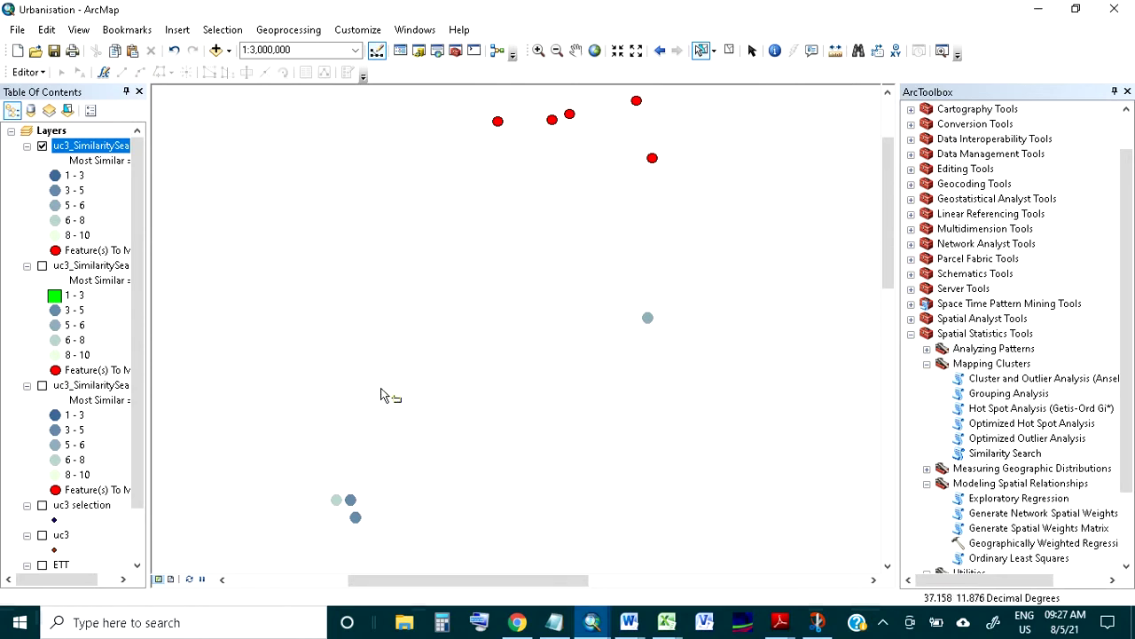
{"action": "scroll", "coordinate": [307, 351], "scroll_direction": "up", "scroll_amount": 3}
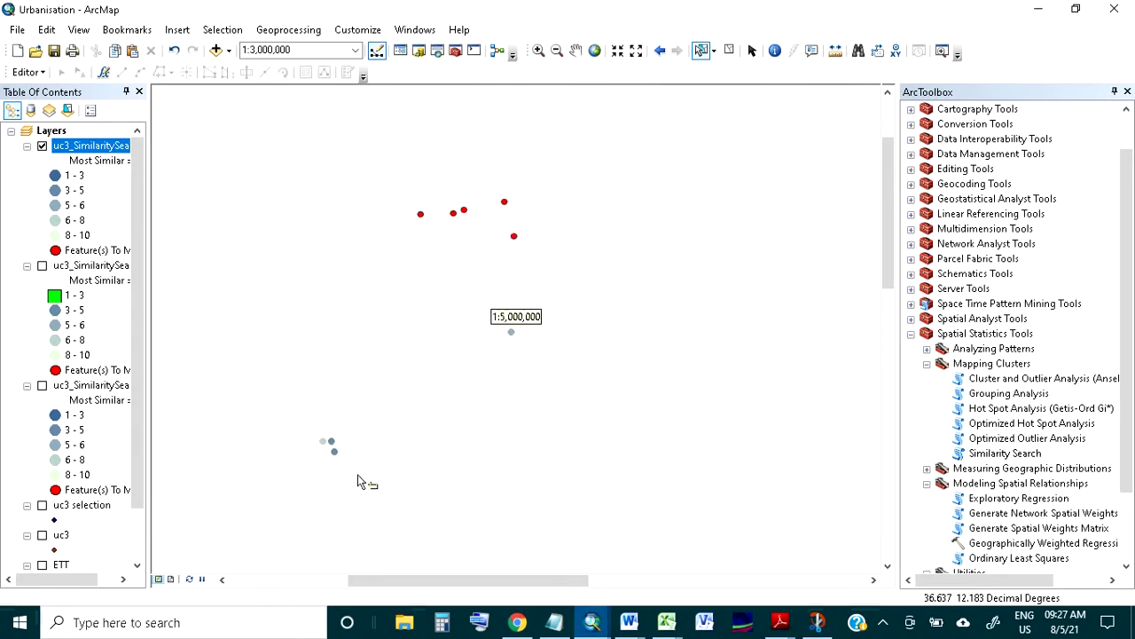
{"action": "left_click", "coordinate": [887, 565]}
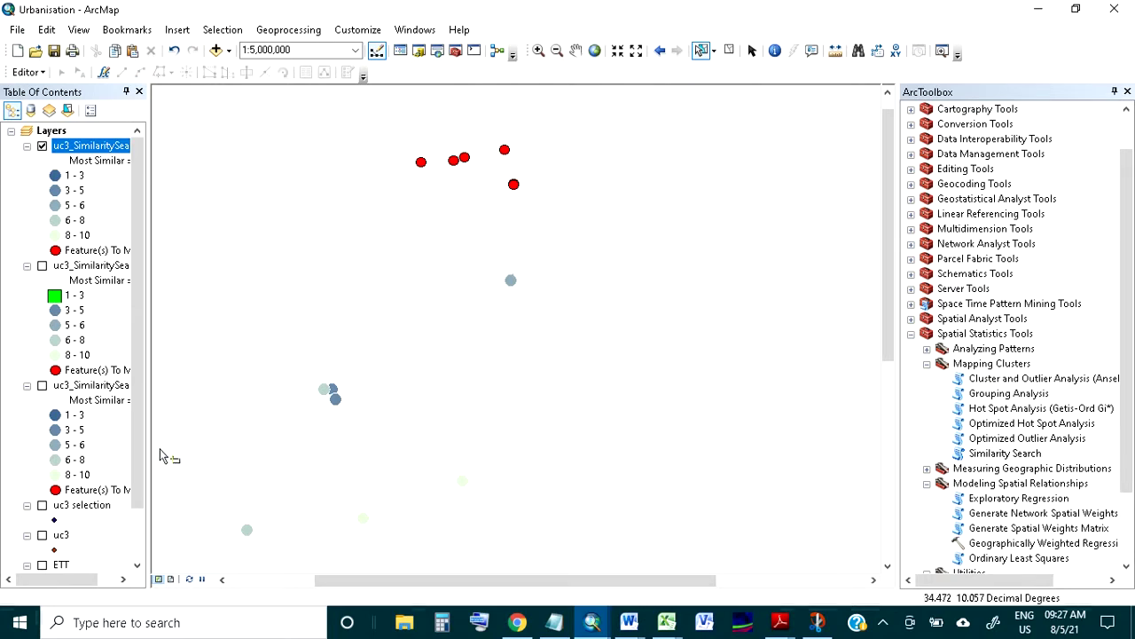
Step: Show the uc3 layer and view the urban centre names around the ranked similarity results
{"action": "left_click_drag", "start_coordinate": [137, 451], "coordinate": [138, 483]}
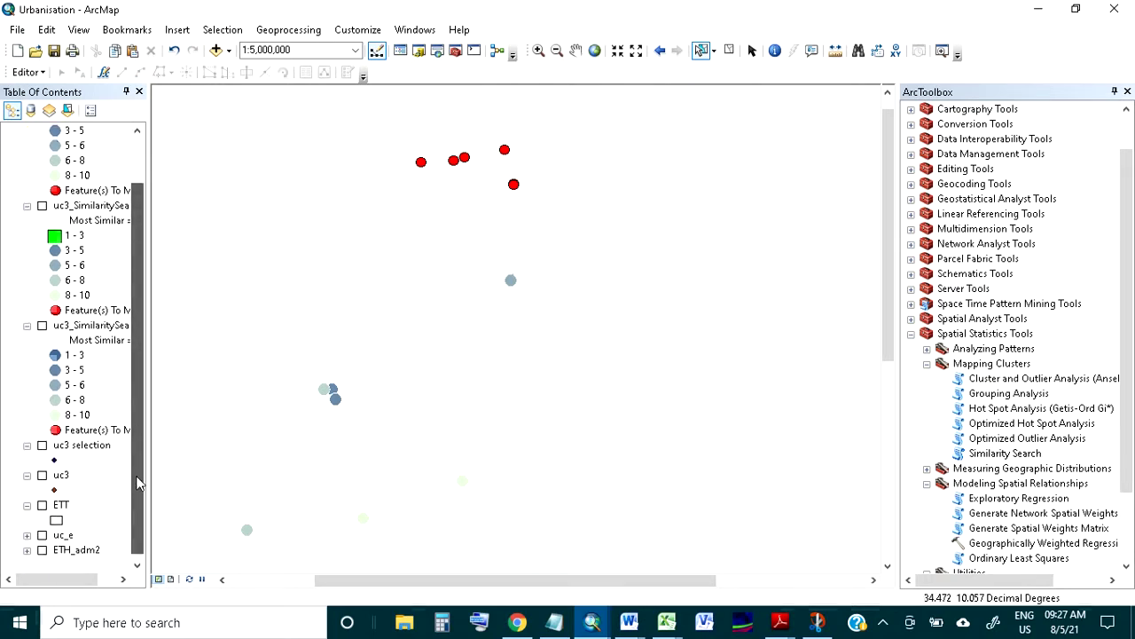
{"action": "left_click", "coordinate": [42, 477]}
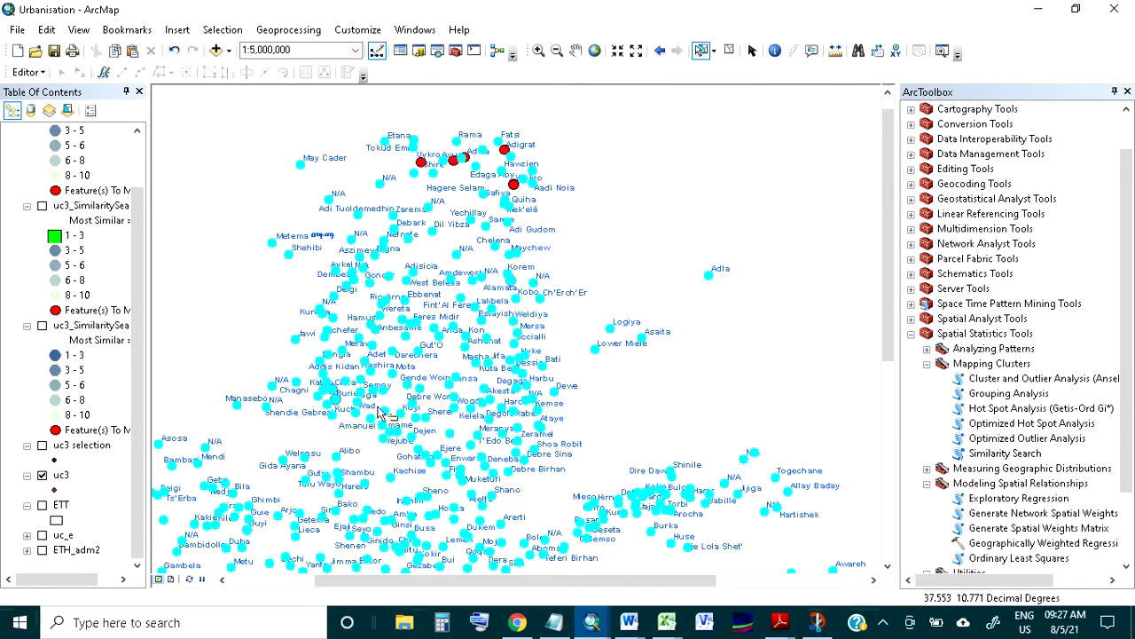
{"action": "scroll", "coordinate": [319, 352], "scroll_direction": "up", "scroll_amount": 2}
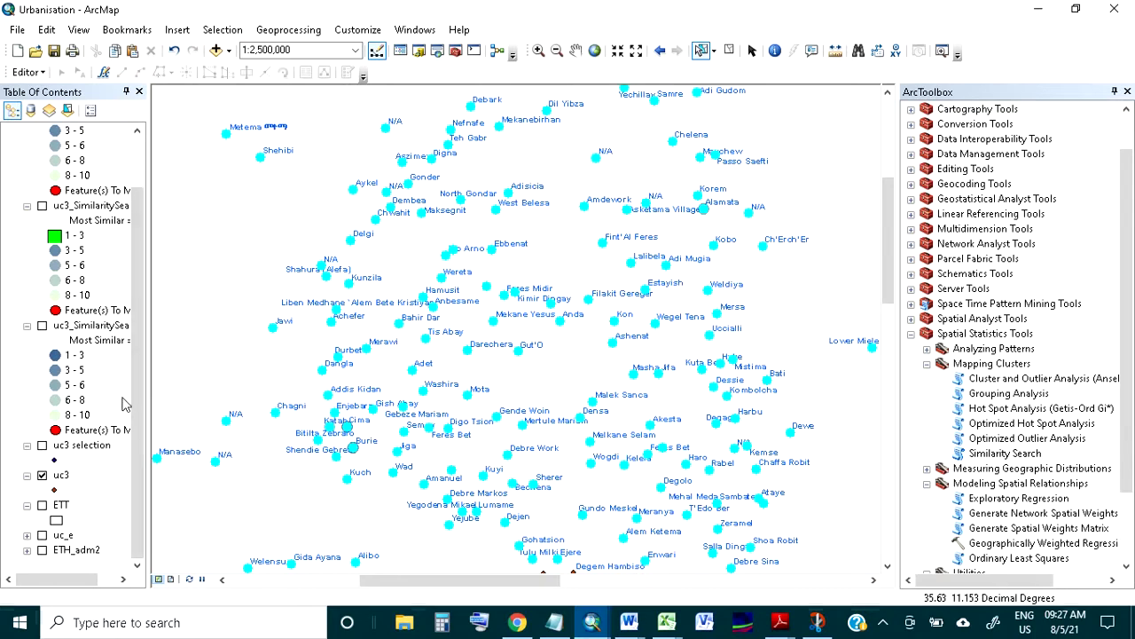
{"action": "scroll", "coordinate": [129, 337], "scroll_direction": "up", "scroll_amount": 2}
Step: Change the symbol of the 1 - 3 class in the newest similarity layer to the green Square 2 marker
{"action": "left_click", "coordinate": [88, 146]}
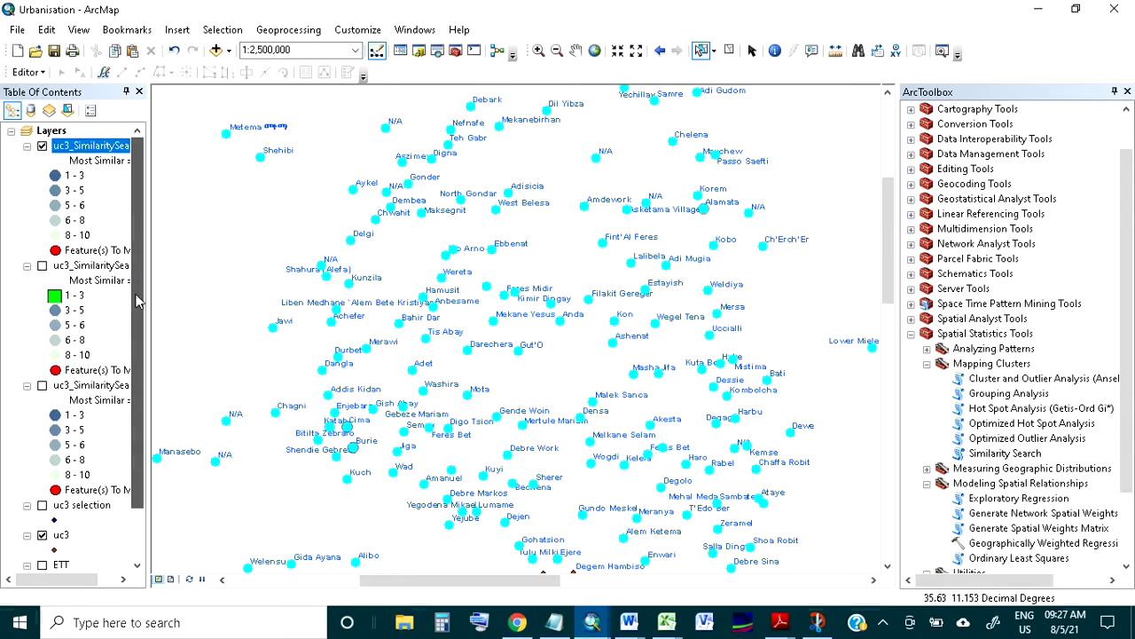
{"action": "left_click", "coordinate": [56, 176]}
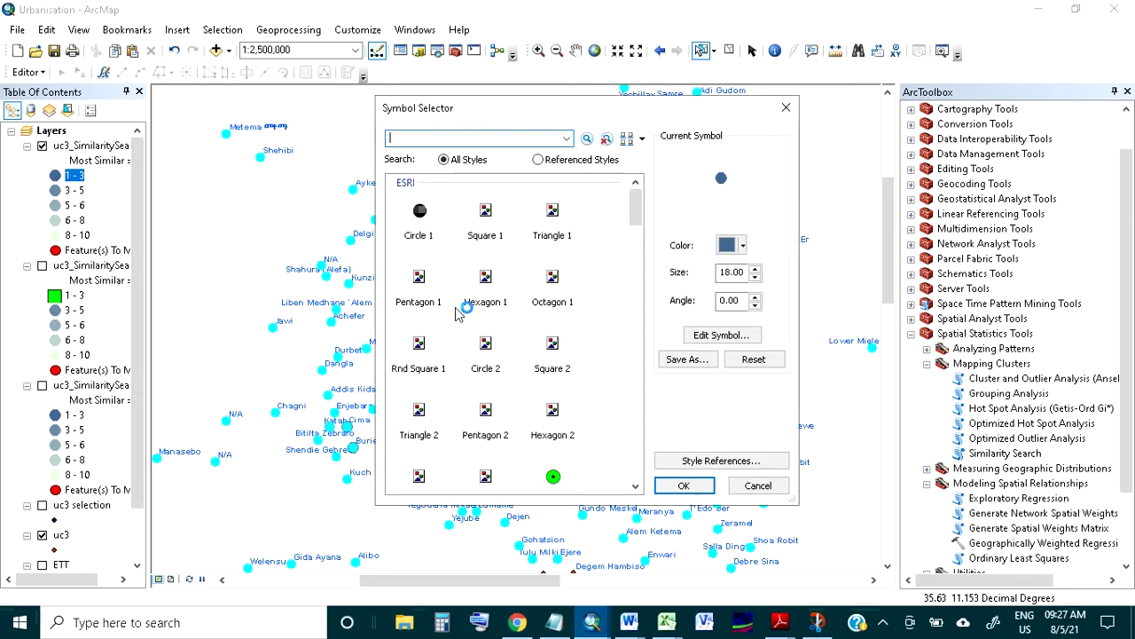
{"action": "left_click", "coordinate": [559, 350]}
{"action": "left_click", "coordinate": [696, 487]}
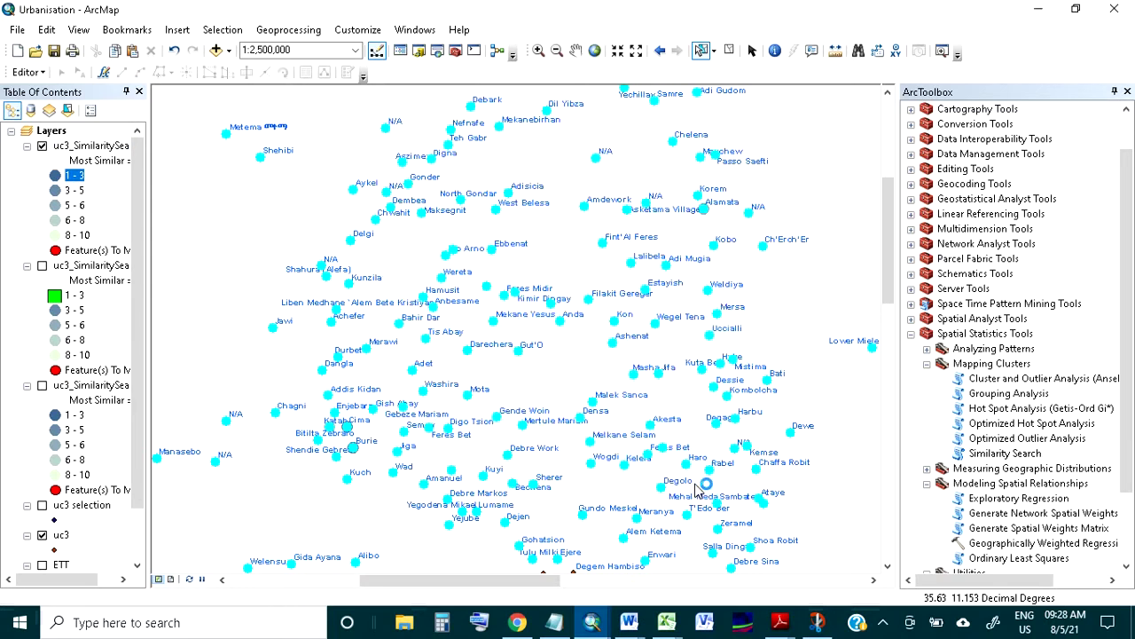
Step: Look over the country from north to south for the green 1 - 3 ranked centres among the labelled uc3 towns
{"action": "scroll", "coordinate": [733, 556], "scroll_direction": "up", "scroll_amount": 2}
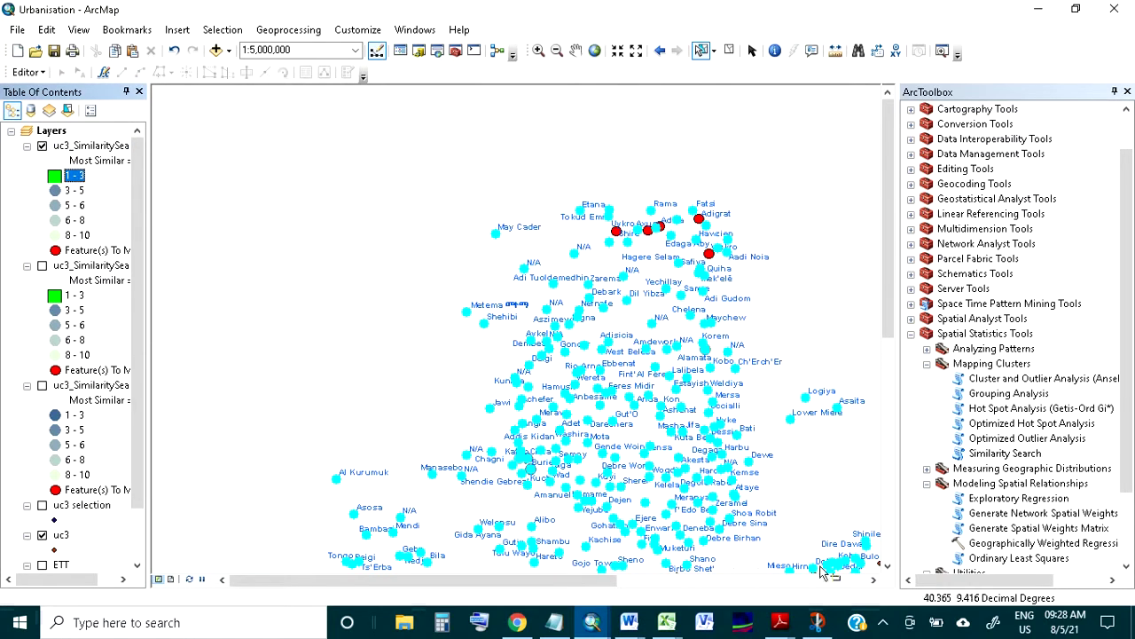
{"action": "left_click", "coordinate": [888, 565]}
{"action": "left_click", "coordinate": [887, 565]}
{"action": "left_click", "coordinate": [887, 565]}
{"action": "left_click", "coordinate": [887, 565]}
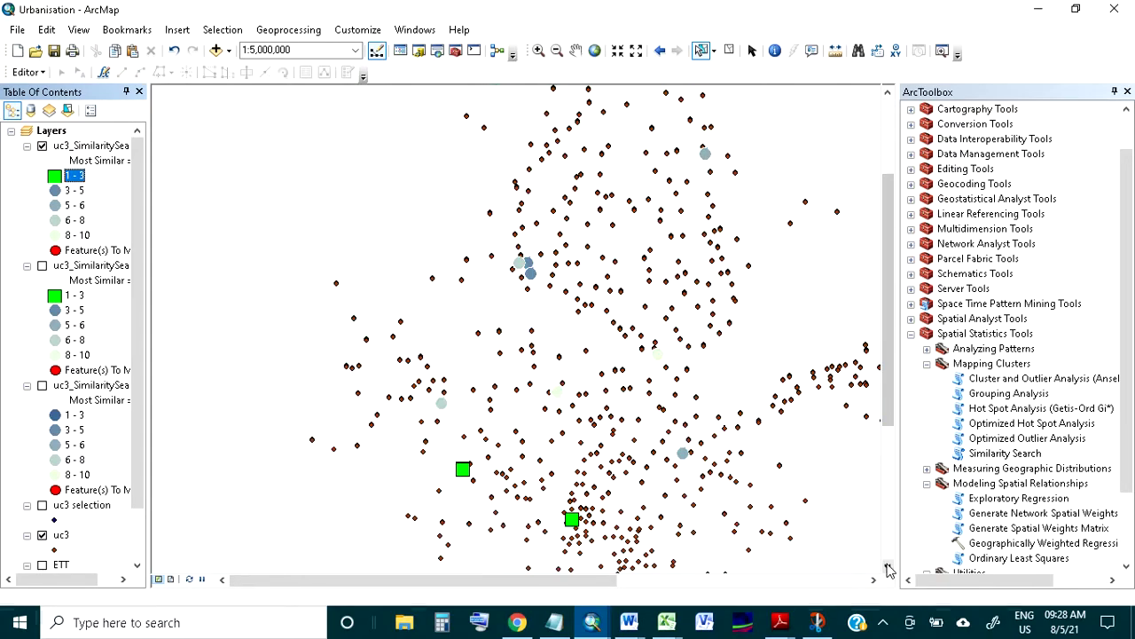
{"action": "left_click", "coordinate": [887, 565]}
{"action": "left_click", "coordinate": [887, 565]}
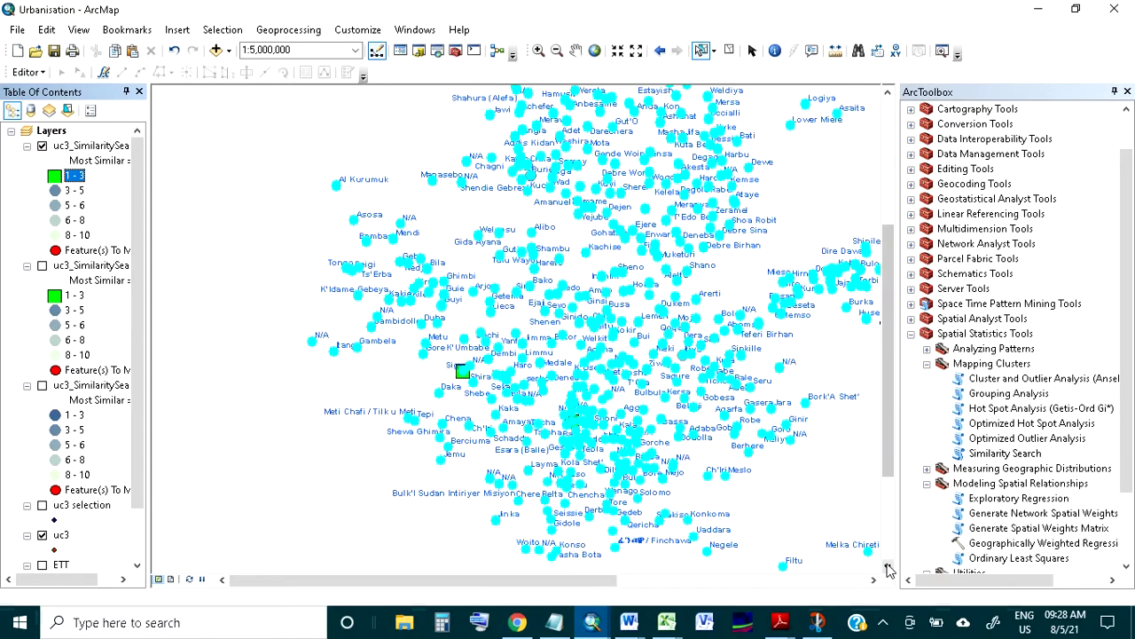
Step: Hide the uc3 layer and view how the ranked matches are distributed on their own
{"action": "left_click", "coordinate": [41, 534]}
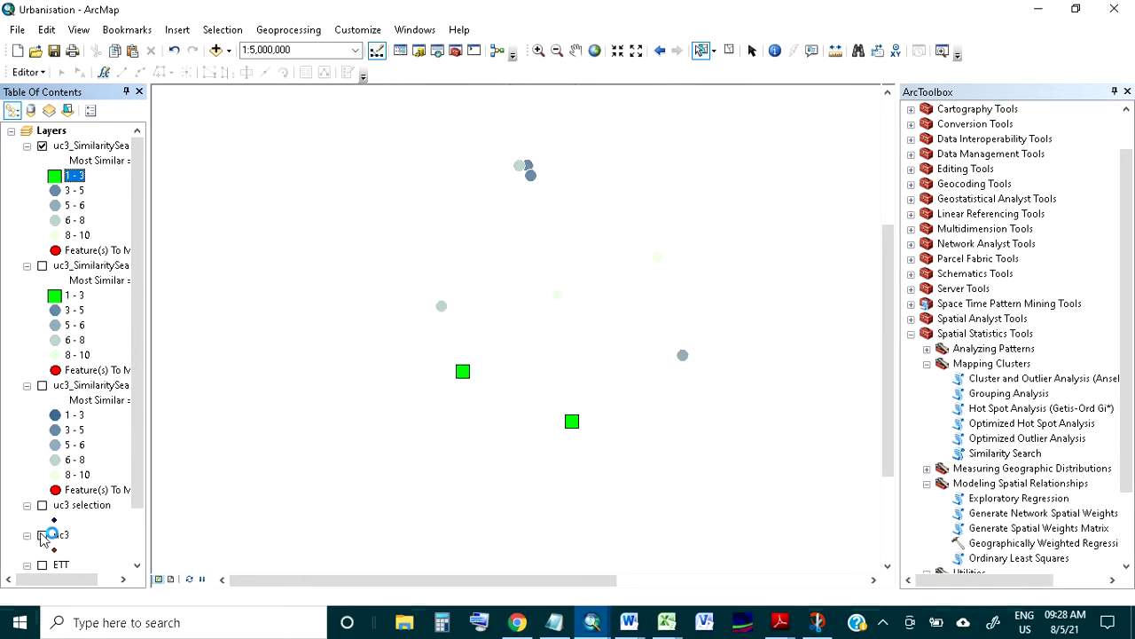
{"action": "scroll", "coordinate": [600, 414], "scroll_direction": "down", "scroll_amount": 3}
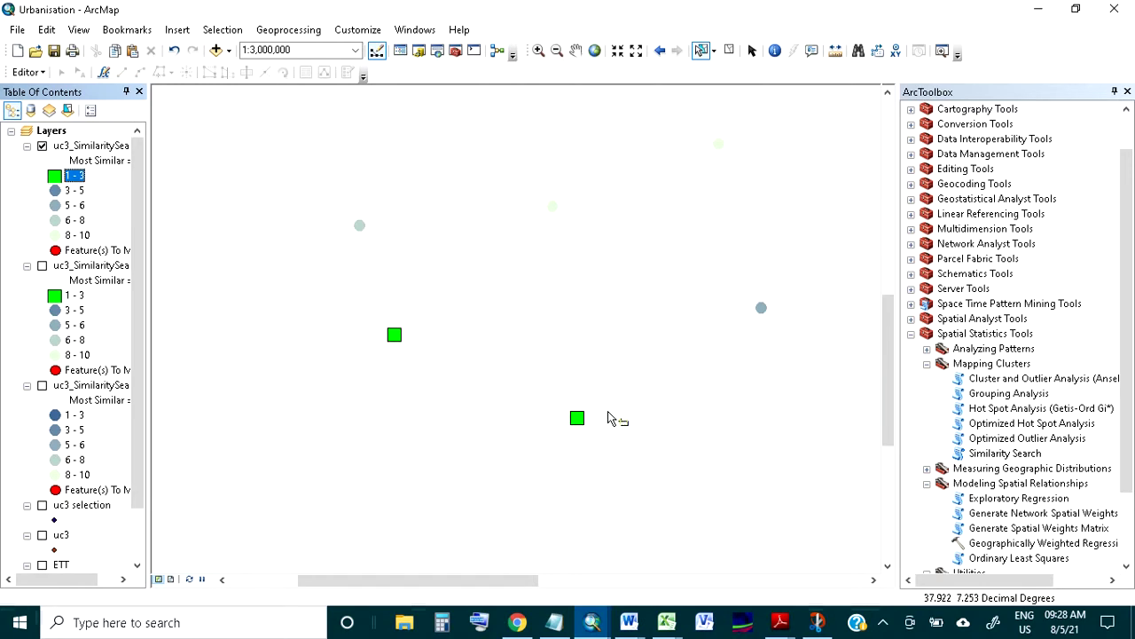
{"action": "scroll", "coordinate": [608, 417], "scroll_direction": "up", "scroll_amount": 3}
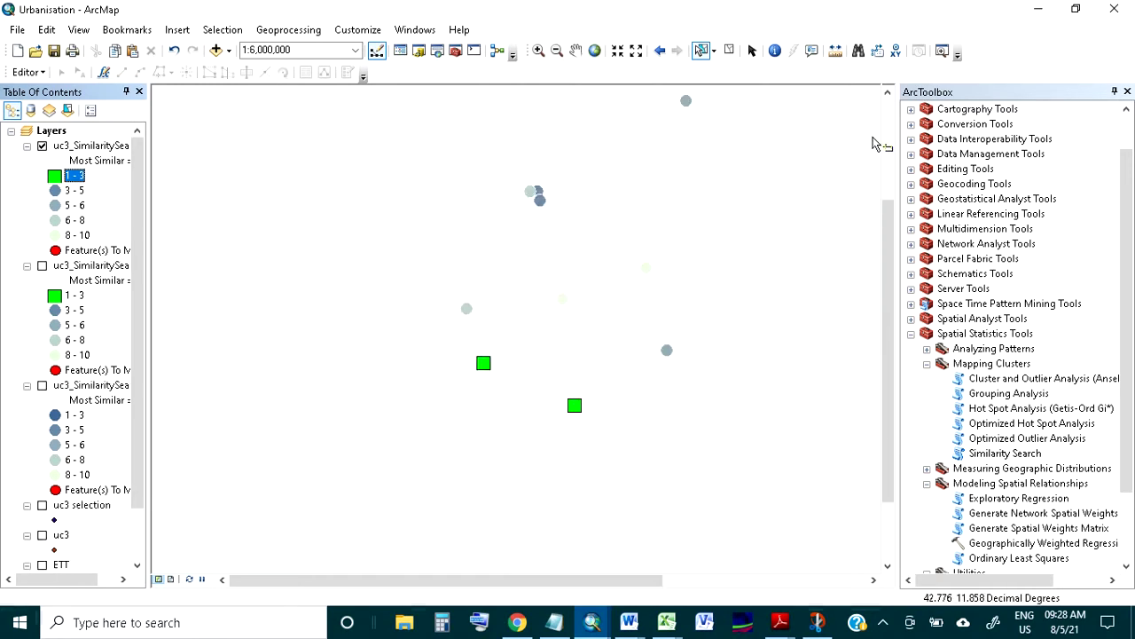
{"action": "left_click", "coordinate": [889, 93]}
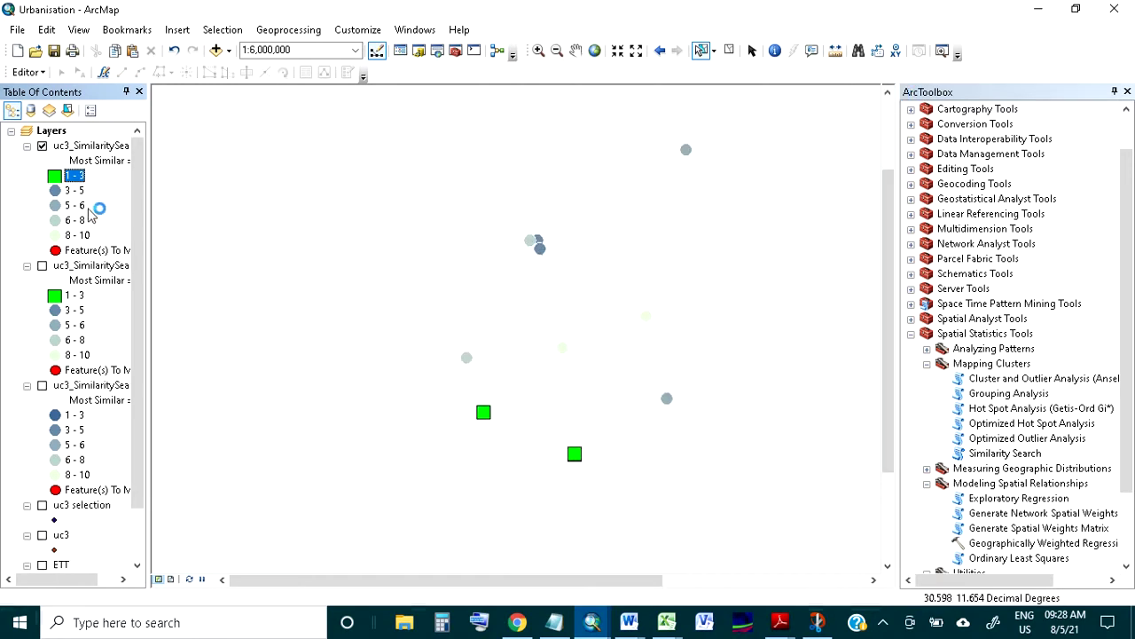
Step: Review the uc3_SimilaritySearch8 attribute table by highlighting its top-three, input and candidate records in turn, and clear the selection
{"action": "left_click", "coordinate": [126, 178]}
{"action": "right_click", "coordinate": [89, 145]}
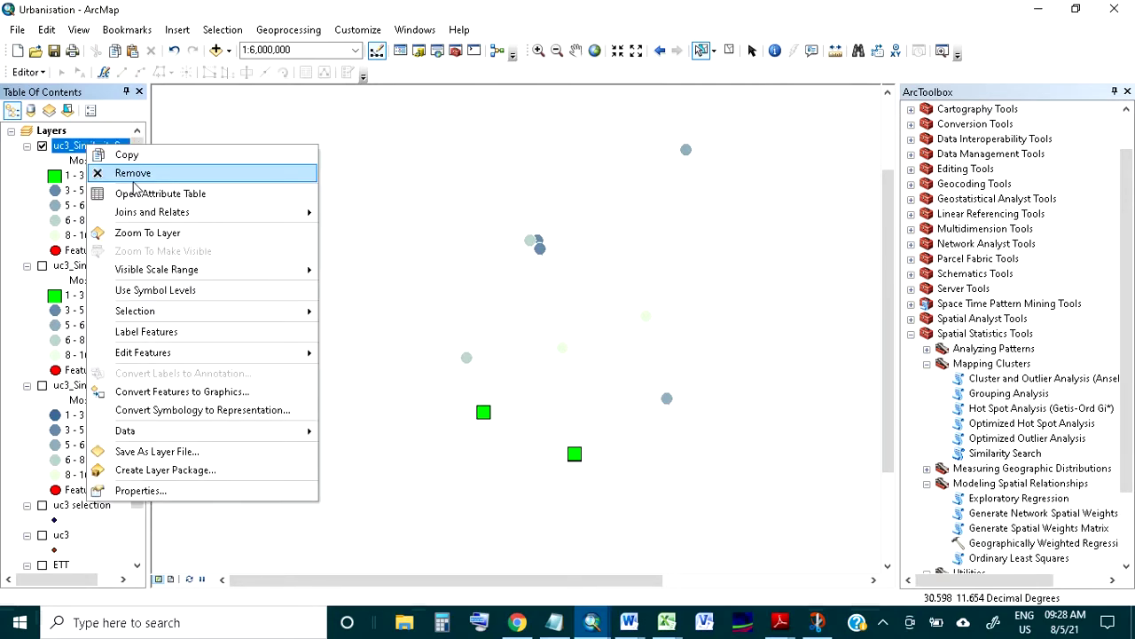
{"action": "left_click", "coordinate": [151, 193]}
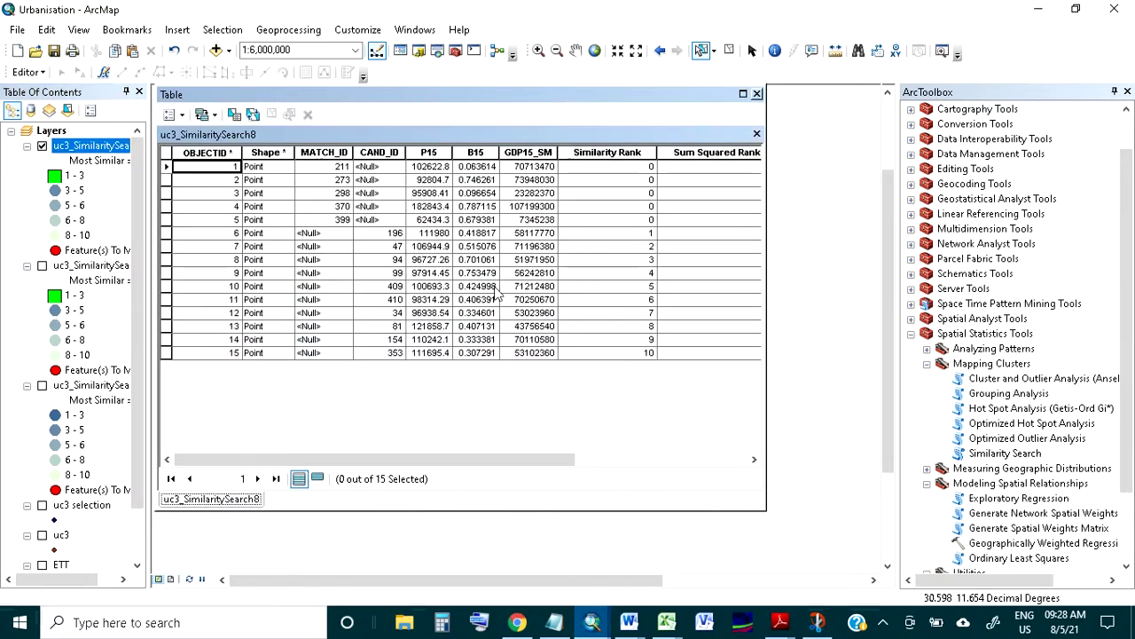
{"action": "left_click_drag", "start_coordinate": [170, 237], "coordinate": [167, 264]}
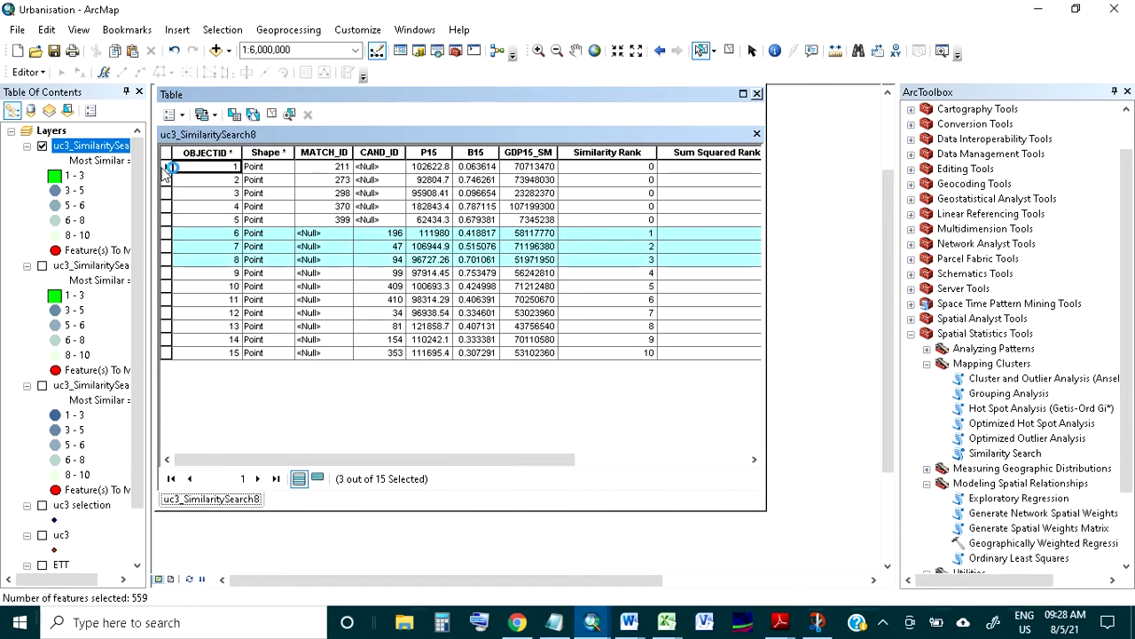
{"action": "left_click_drag", "start_coordinate": [167, 172], "coordinate": [167, 225]}
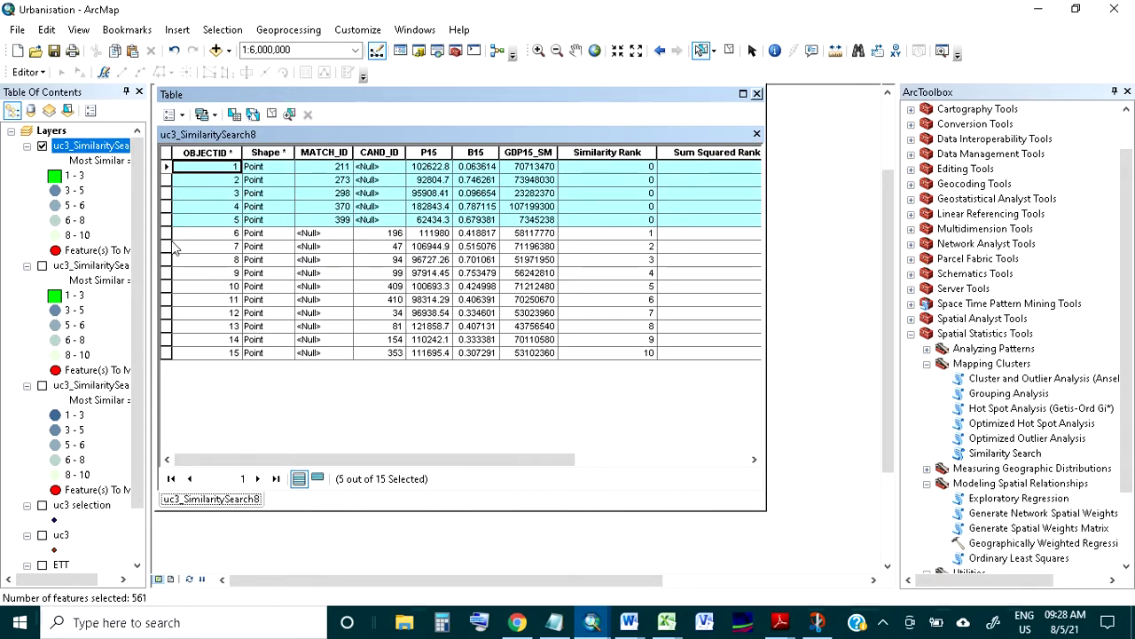
{"action": "left_click_drag", "start_coordinate": [170, 236], "coordinate": [184, 360]}
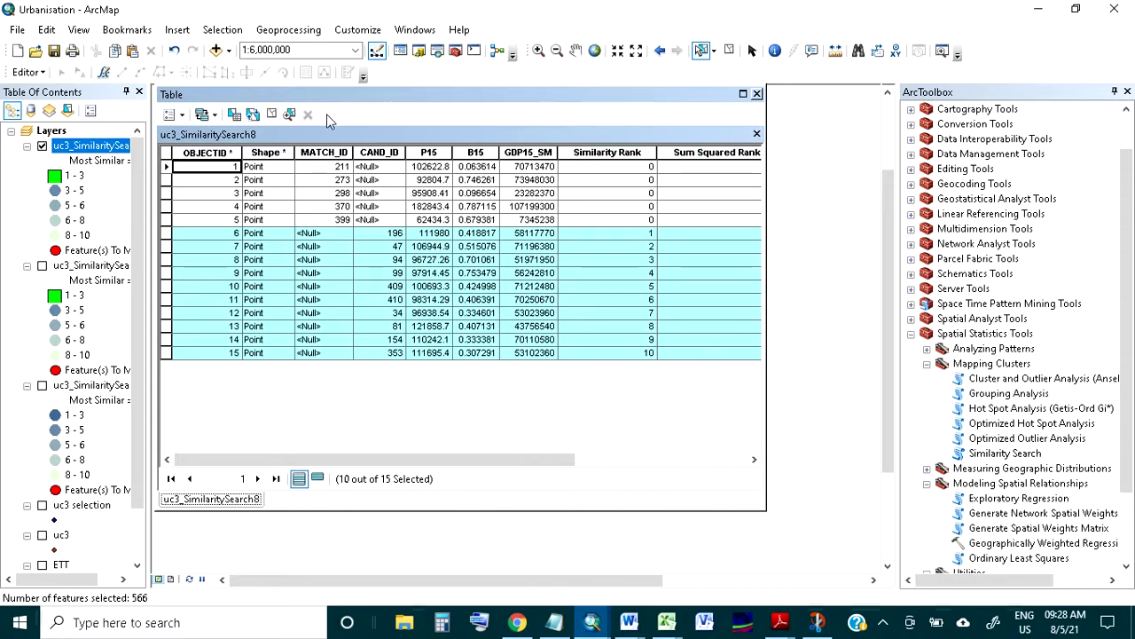
{"action": "left_click", "coordinate": [271, 113]}
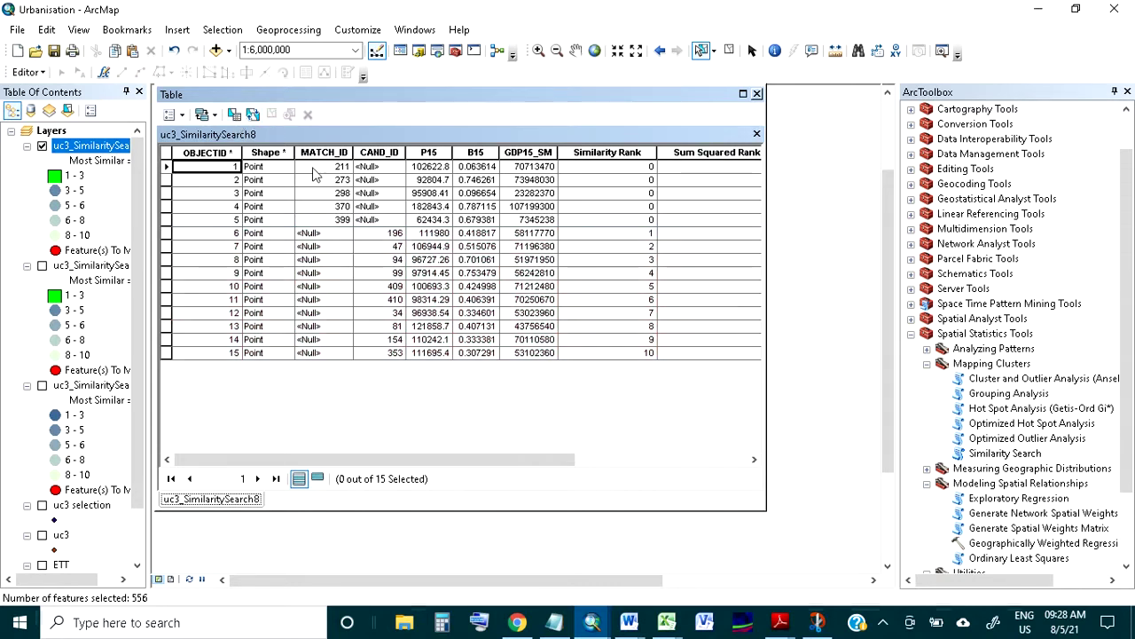
{"action": "left_click", "coordinate": [757, 95]}
Step: Select the records with Similarity Rank 1 to 3 in the uc3_SimilaritySearch8 attribute table and close the table
{"action": "scroll", "coordinate": [608, 386], "scroll_direction": "up", "scroll_amount": 2}
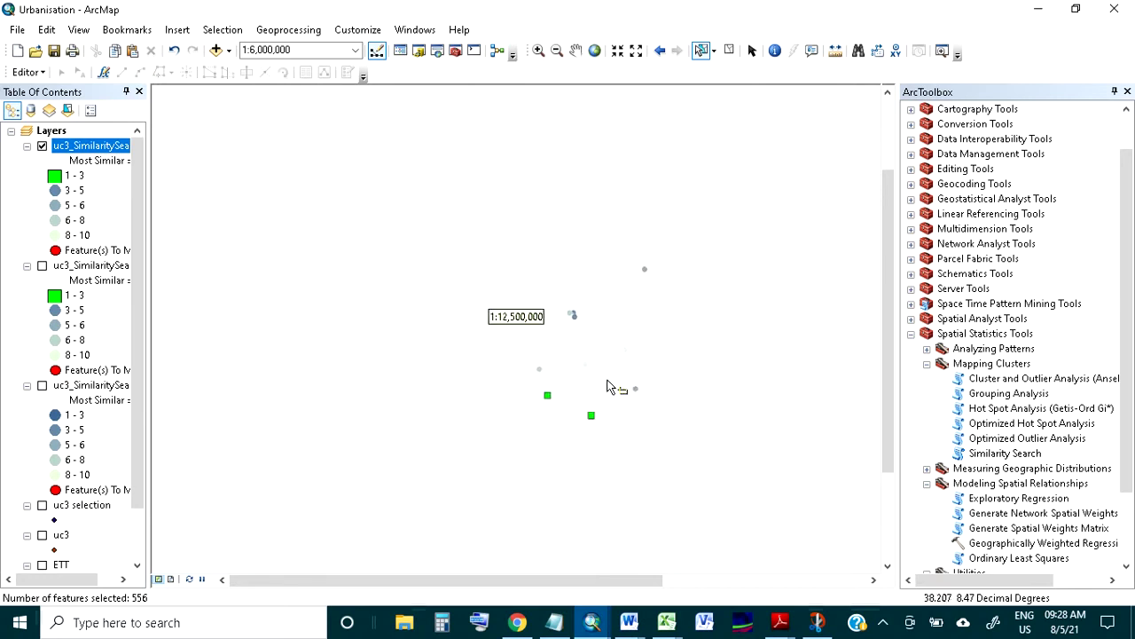
{"action": "scroll", "coordinate": [740, 387], "scroll_direction": "down", "scroll_amount": 2}
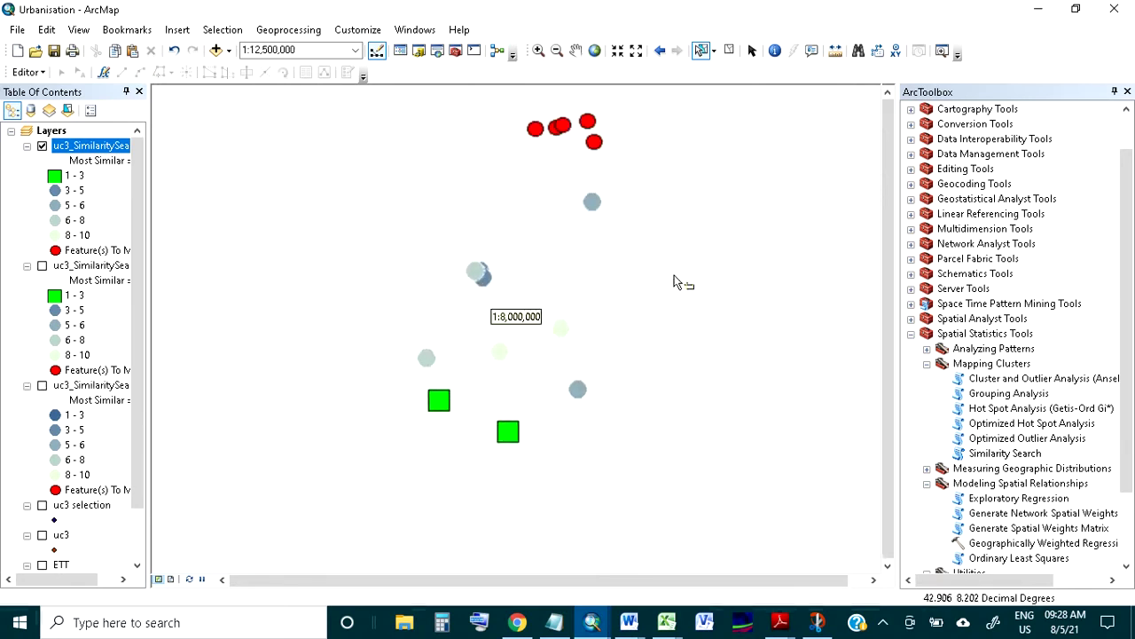
{"action": "right_click", "coordinate": [71, 155]}
{"action": "left_click", "coordinate": [124, 193]}
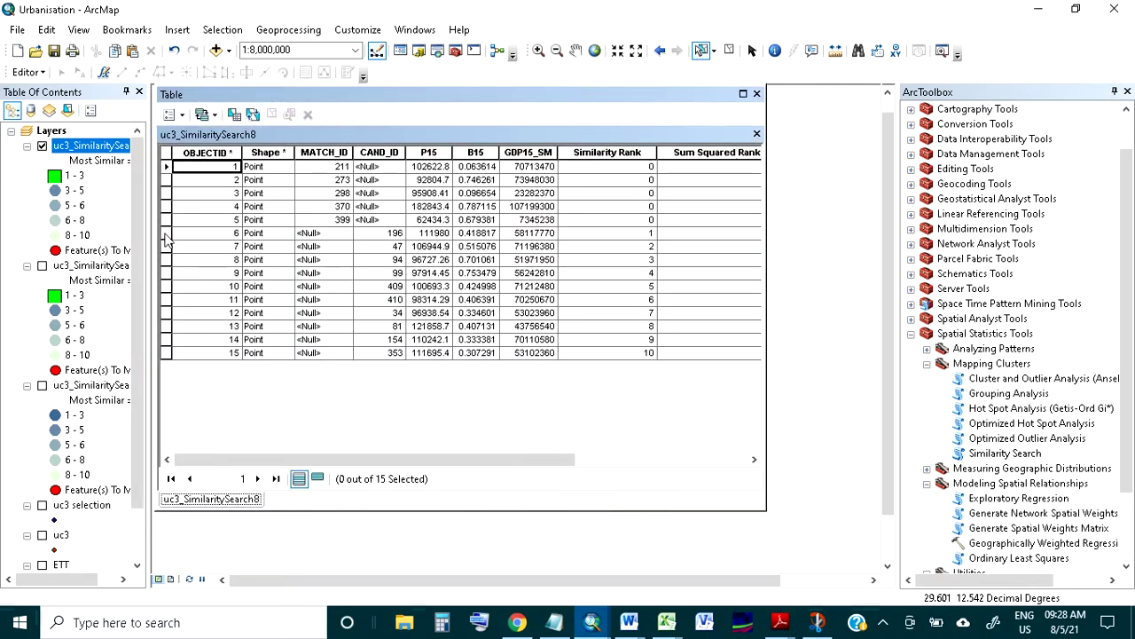
{"action": "left_click_drag", "start_coordinate": [165, 237], "coordinate": [160, 269]}
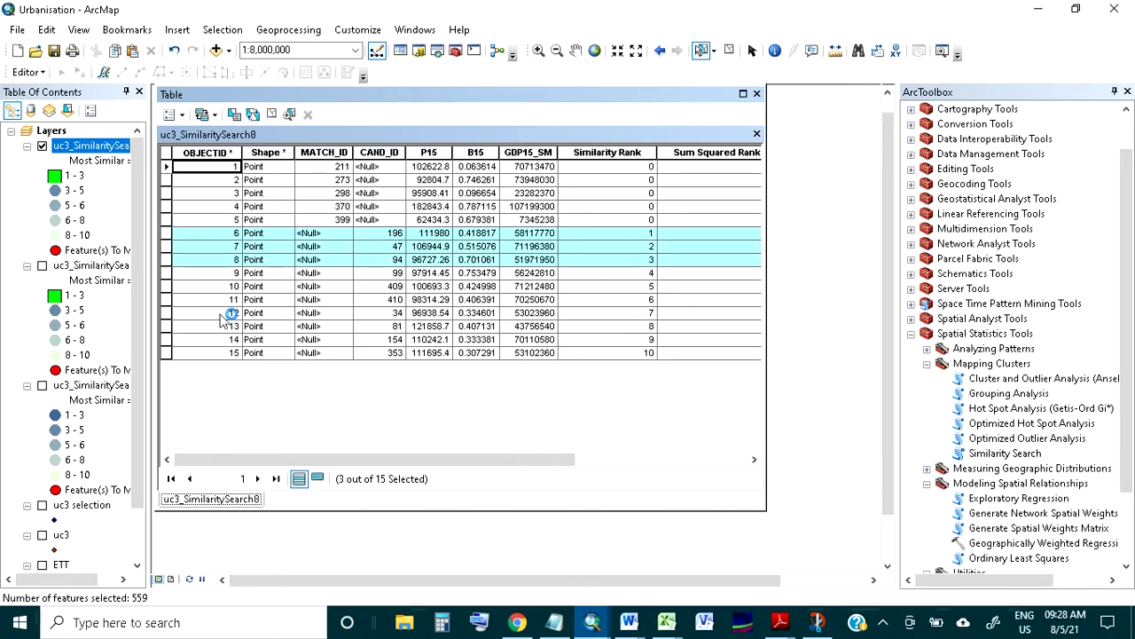
{"action": "left_click", "coordinate": [757, 94]}
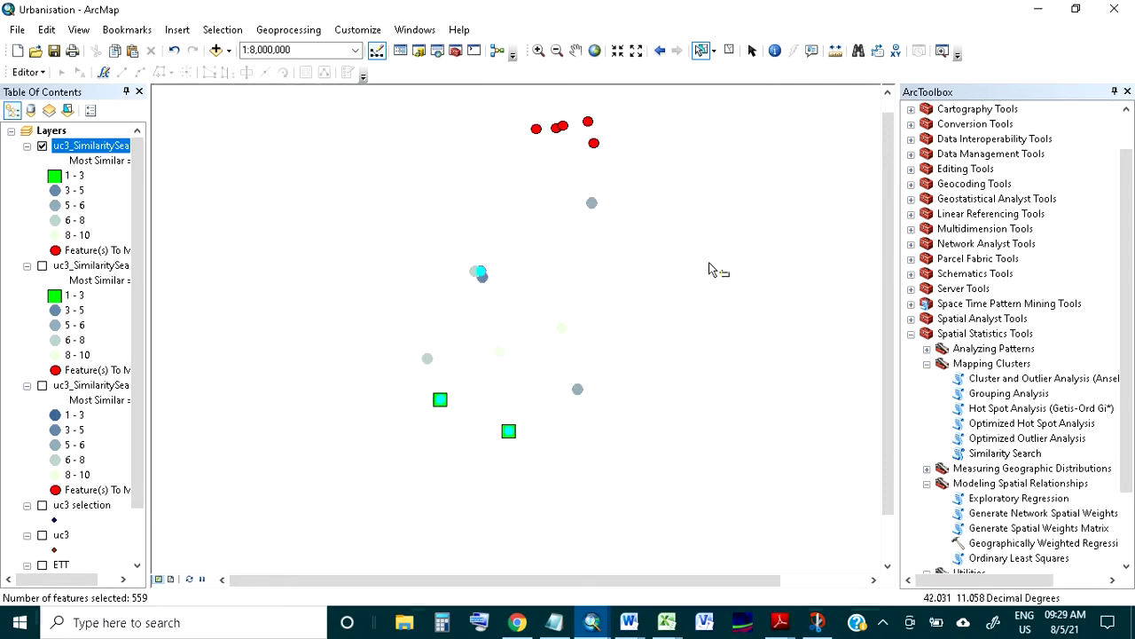
Step: Show the uc3 layer again and identify by label the highlighted top-three centre in the northwest cluster
{"action": "scroll", "coordinate": [514, 240], "scroll_direction": "down", "scroll_amount": 2}
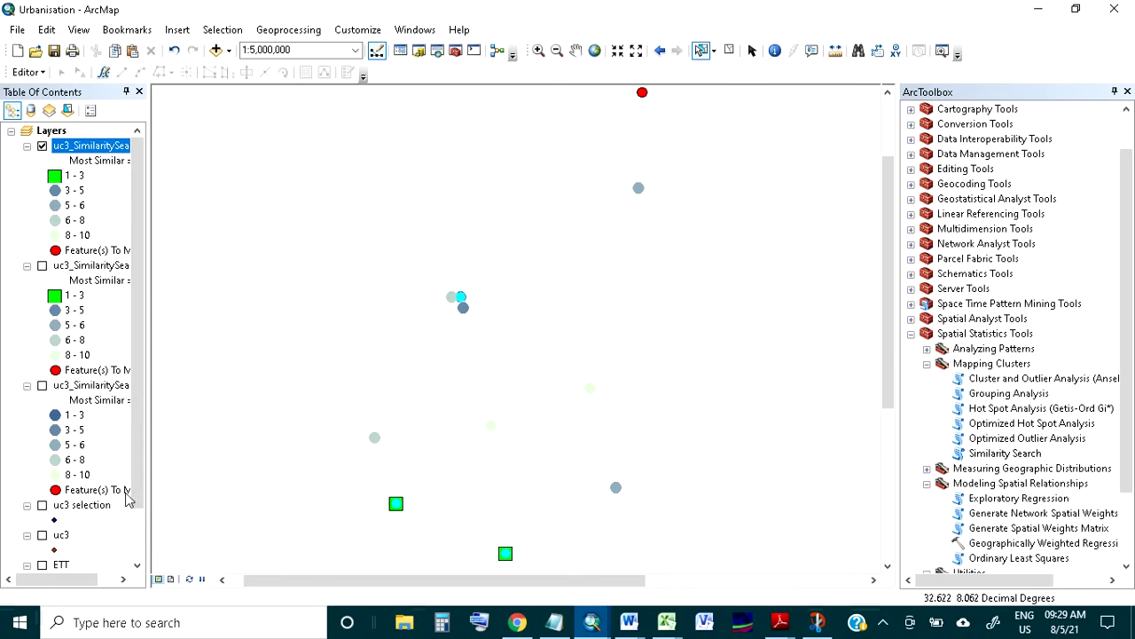
{"action": "left_click", "coordinate": [42, 535]}
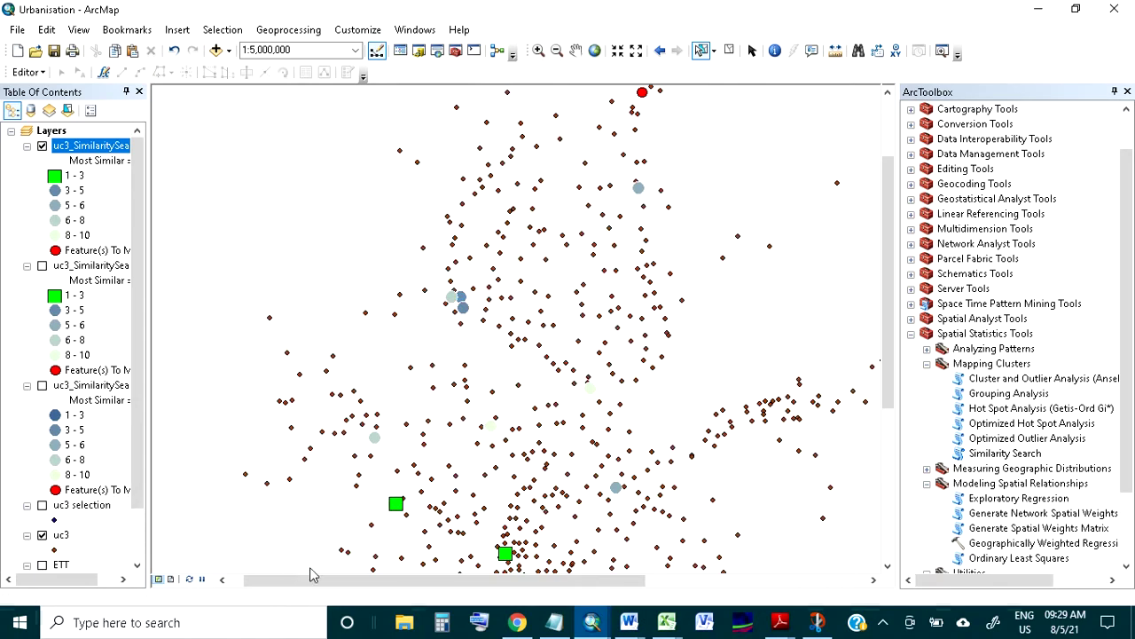
{"action": "scroll", "coordinate": [458, 338], "scroll_direction": "down", "scroll_amount": 2}
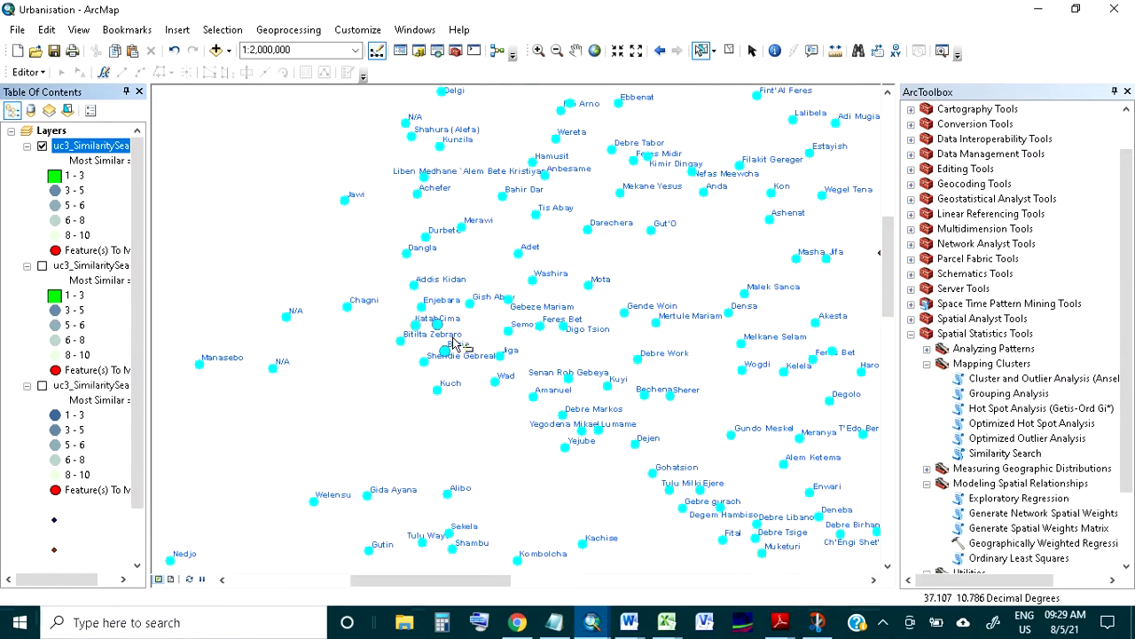
{"action": "scroll", "coordinate": [443, 323], "scroll_direction": "down", "scroll_amount": 3}
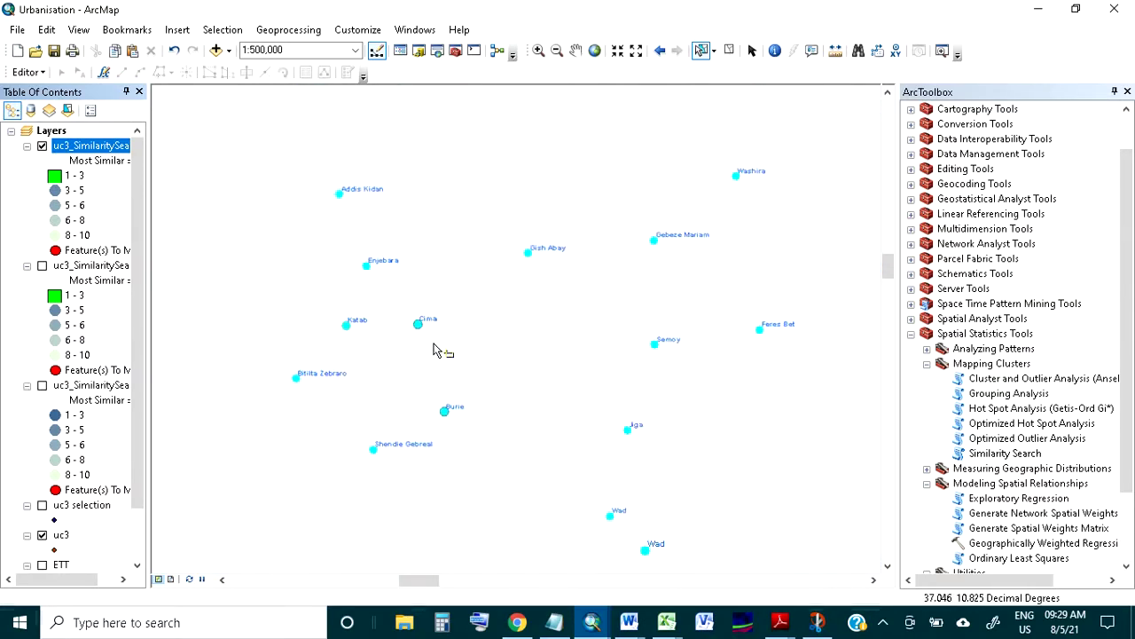
{"action": "scroll", "coordinate": [435, 344], "scroll_direction": "up", "scroll_amount": 2}
Step: Examine the labels of the two southern centres marked with green squares to identify the remaining top-three matches
{"action": "left_click", "coordinate": [888, 566]}
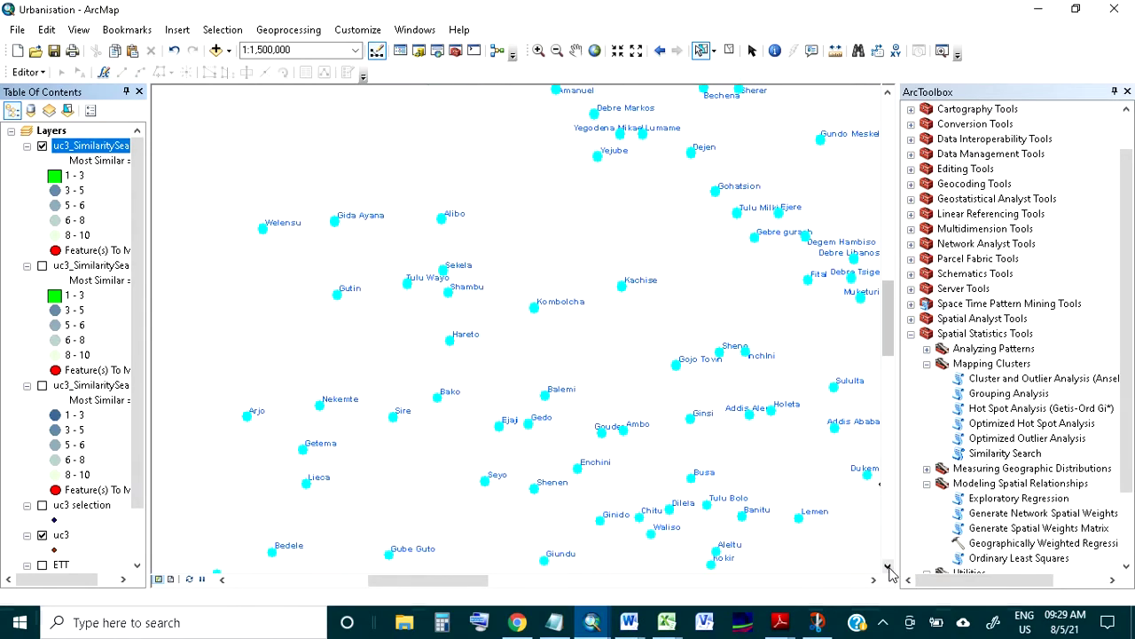
{"action": "scroll", "coordinate": [629, 435], "scroll_direction": "up", "scroll_amount": 2}
{"action": "scroll", "coordinate": [408, 477], "scroll_direction": "down", "scroll_amount": 3}
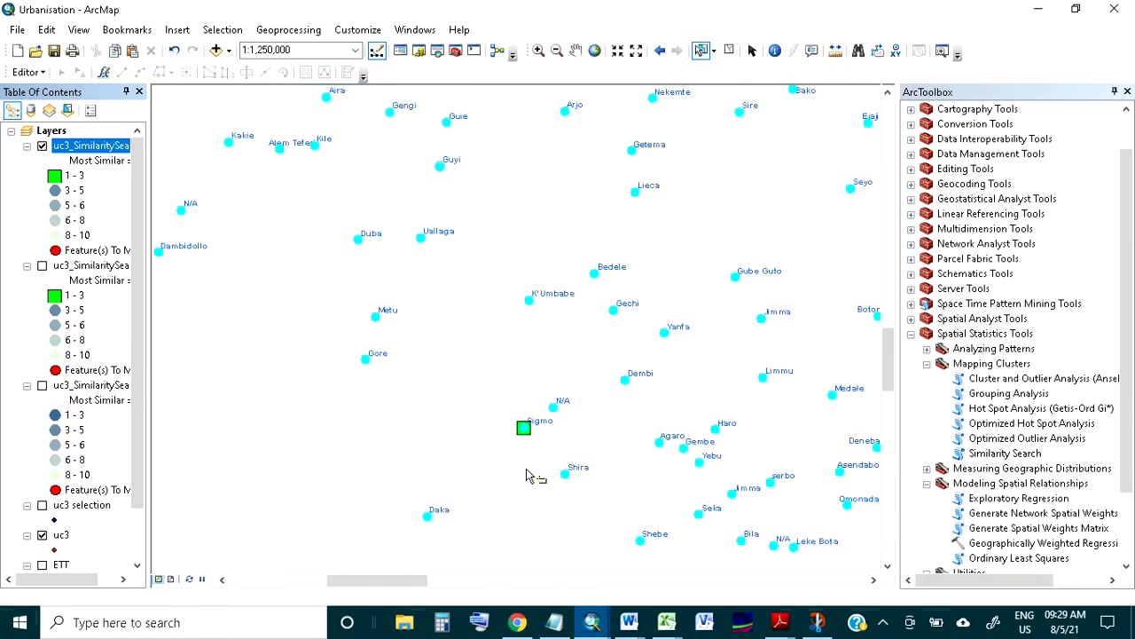
{"action": "scroll", "coordinate": [639, 525], "scroll_direction": "up", "scroll_amount": 1}
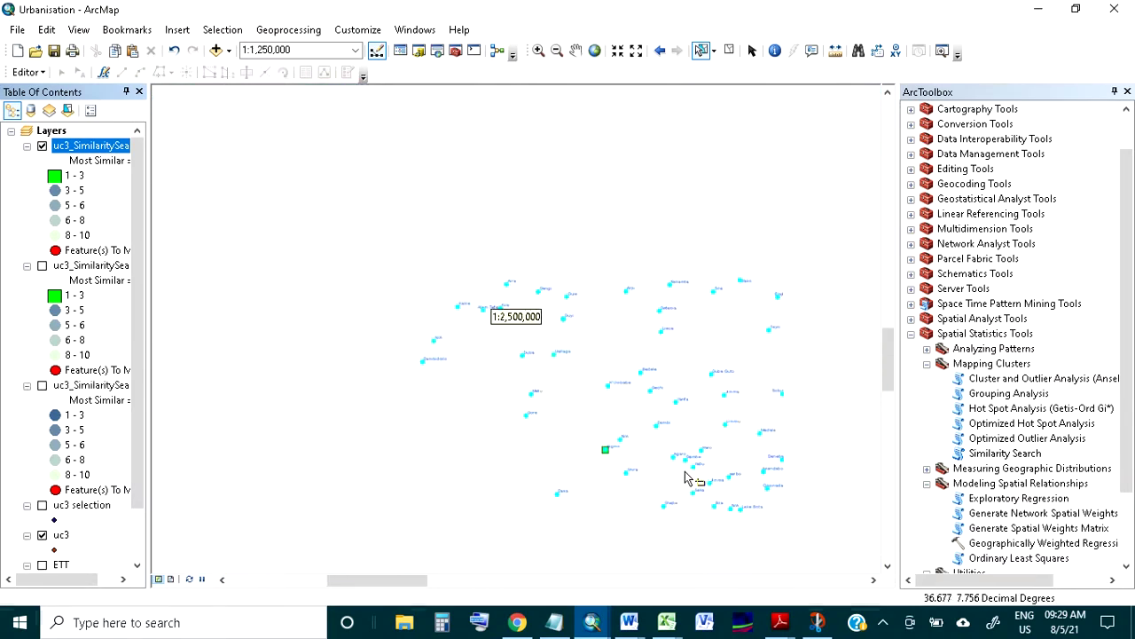
{"action": "left_click", "coordinate": [888, 565]}
{"action": "left_click", "coordinate": [891, 568]}
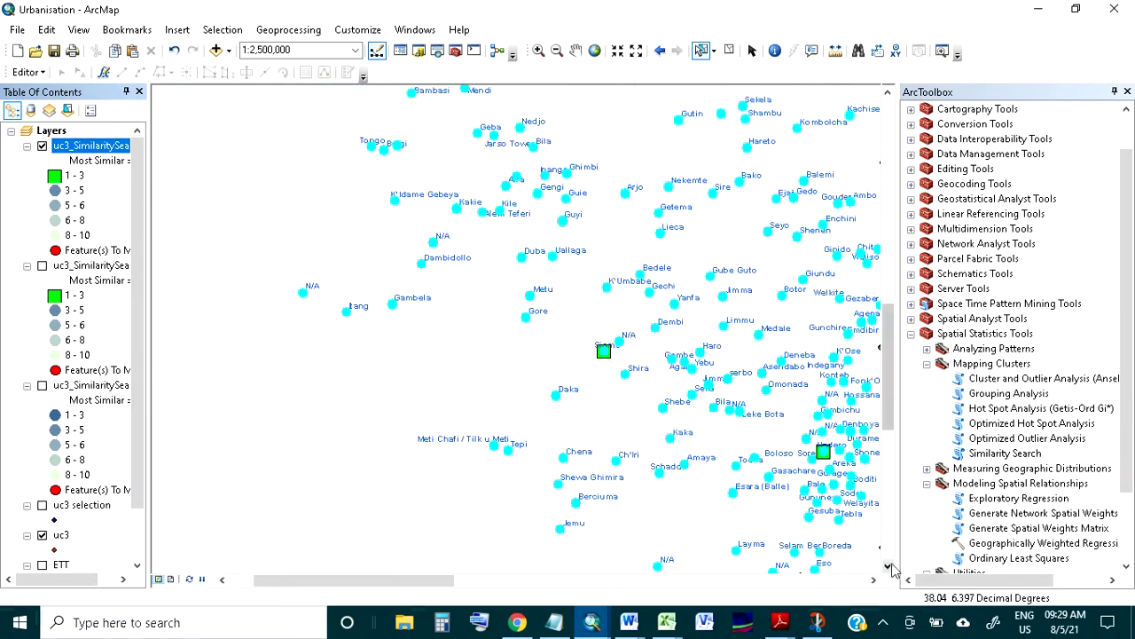
{"action": "left_click", "coordinate": [874, 579]}
{"action": "scroll", "coordinate": [679, 436], "scroll_direction": "down", "scroll_amount": 1}
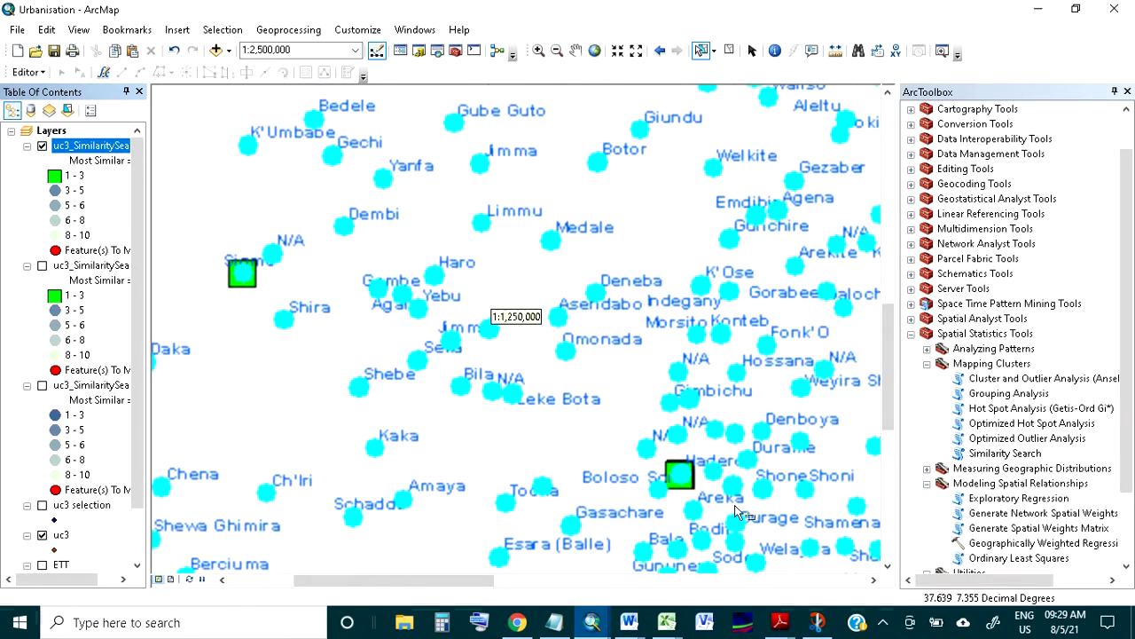
{"action": "scroll", "coordinate": [726, 493], "scroll_direction": "down", "scroll_amount": 1}
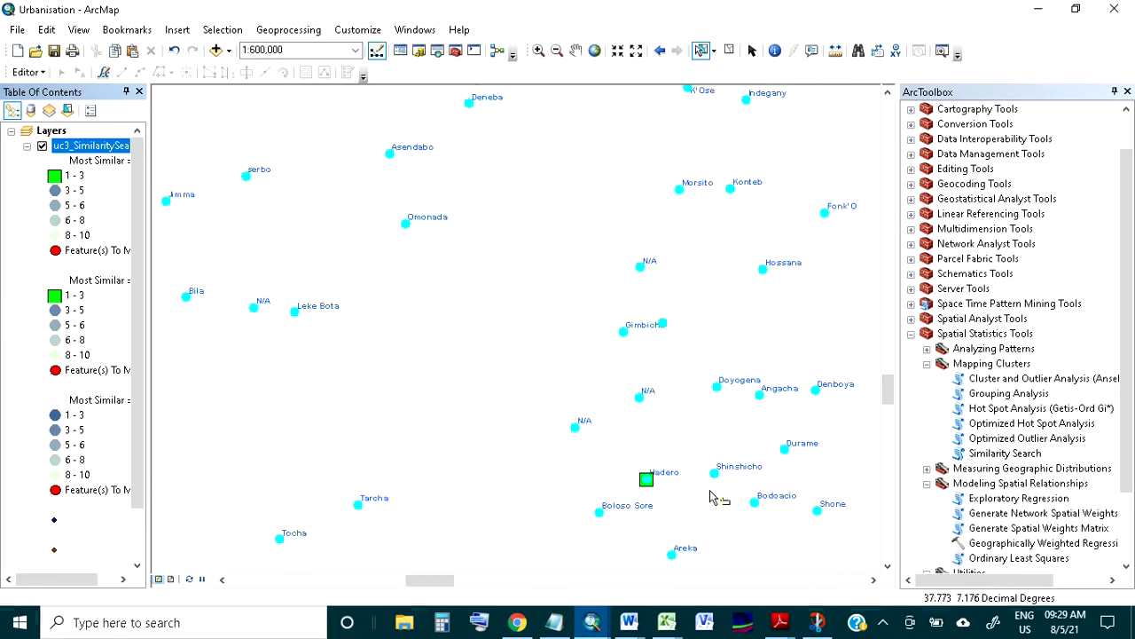
{"action": "scroll", "coordinate": [689, 411], "scroll_direction": "up", "scroll_amount": 2}
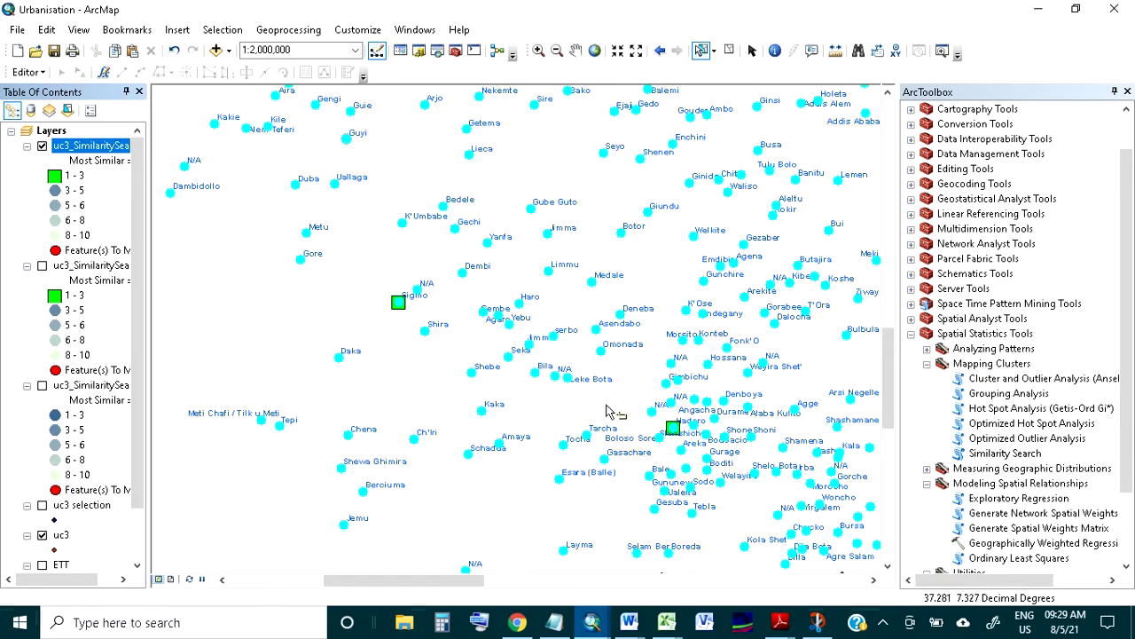
Step: Examine where the Tigray input towns and their top-ranked matches lie across the full extent of Ethiopia
{"action": "scroll", "coordinate": [608, 414], "scroll_direction": "up", "scroll_amount": 2}
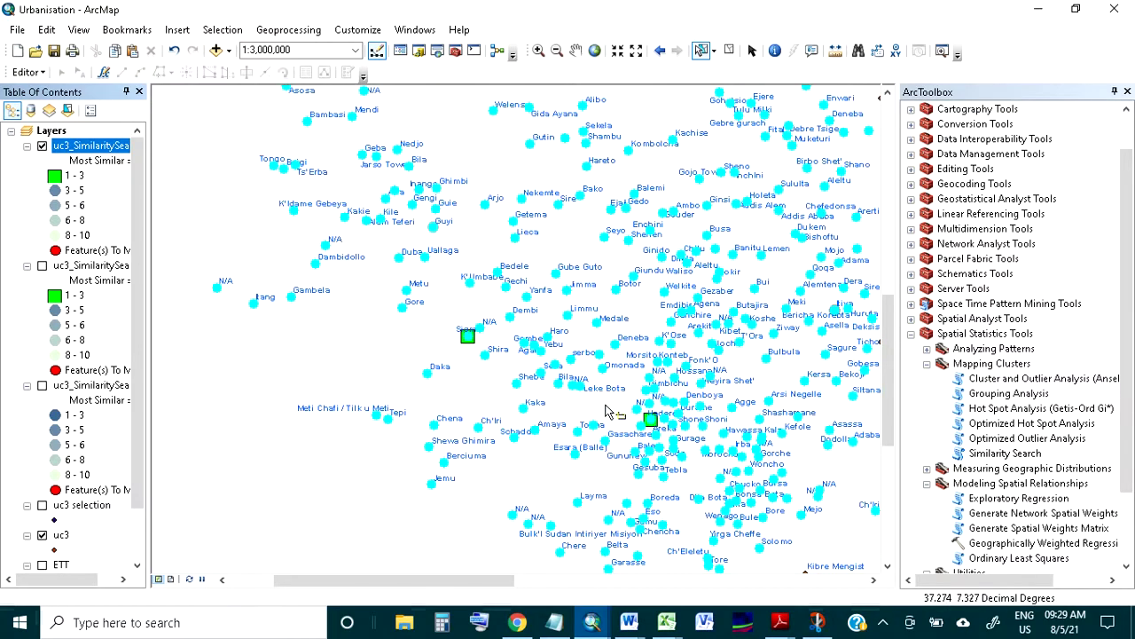
{"action": "scroll", "coordinate": [608, 414], "scroll_direction": "up", "scroll_amount": 2}
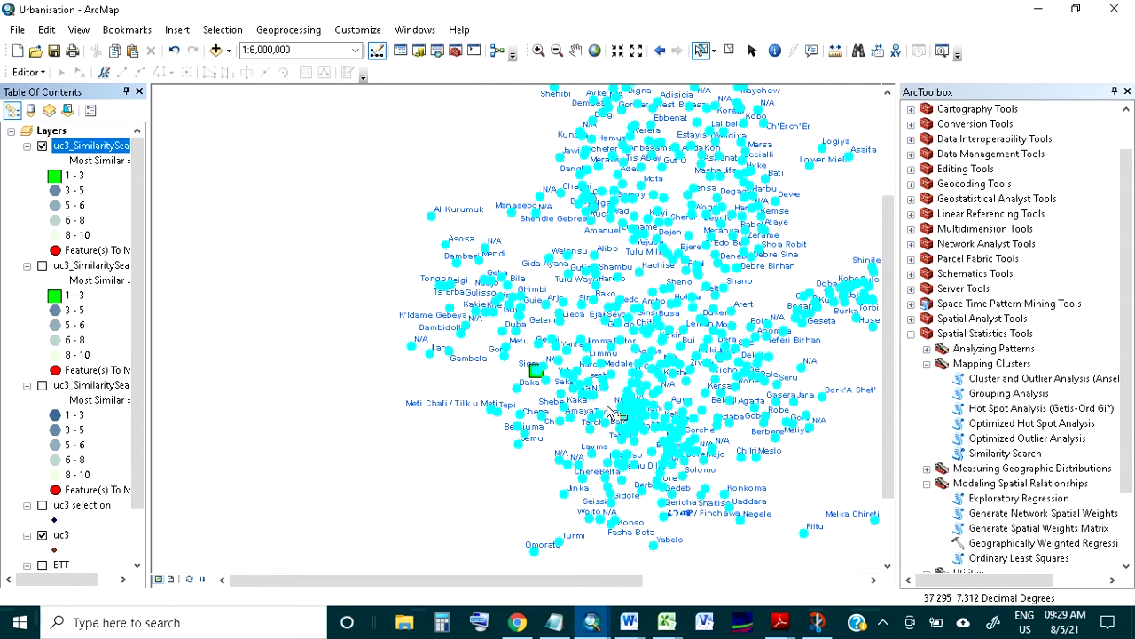
{"action": "left_click", "coordinate": [874, 581]}
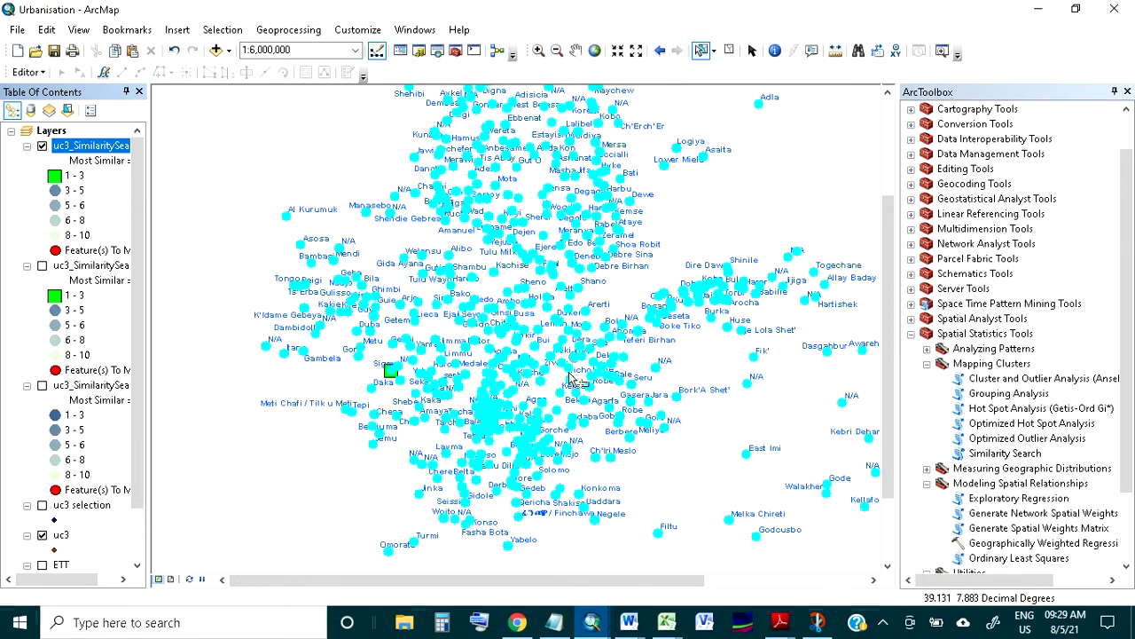
{"action": "scroll", "coordinate": [575, 377], "scroll_direction": "down", "scroll_amount": 2}
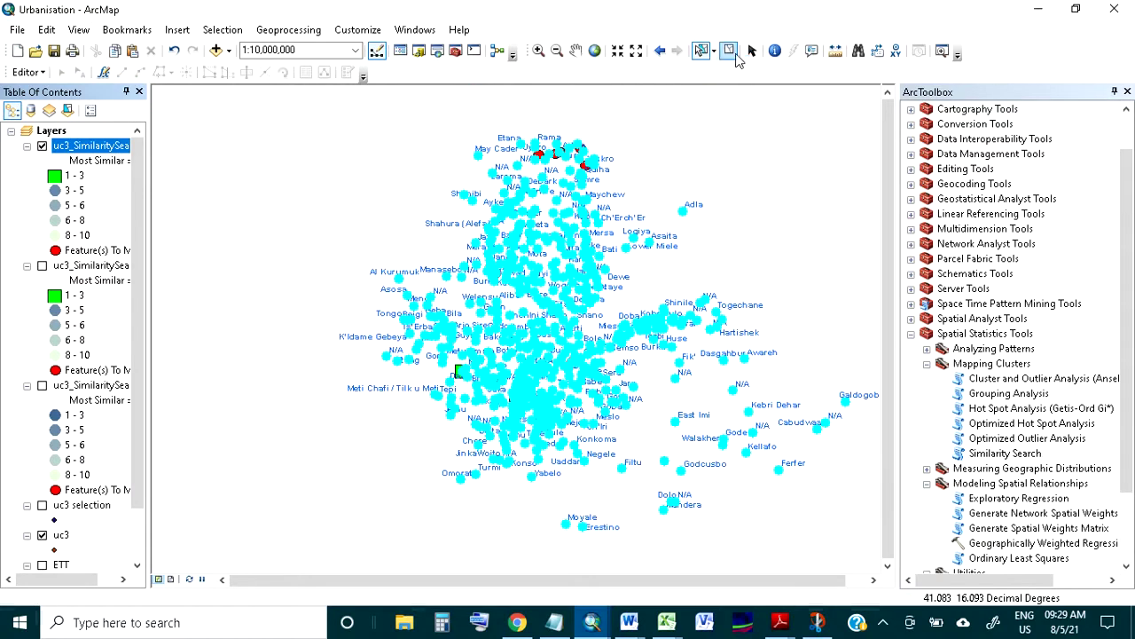
{"action": "left_click", "coordinate": [734, 55]}
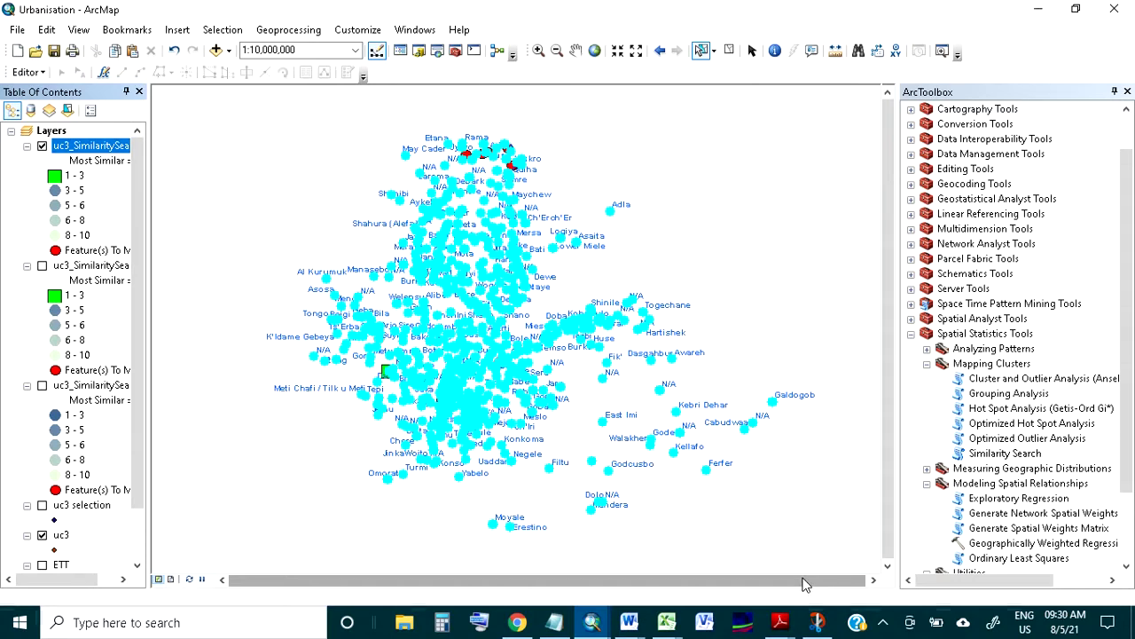
{"action": "scroll", "coordinate": [452, 371], "scroll_direction": "down", "scroll_amount": 1}
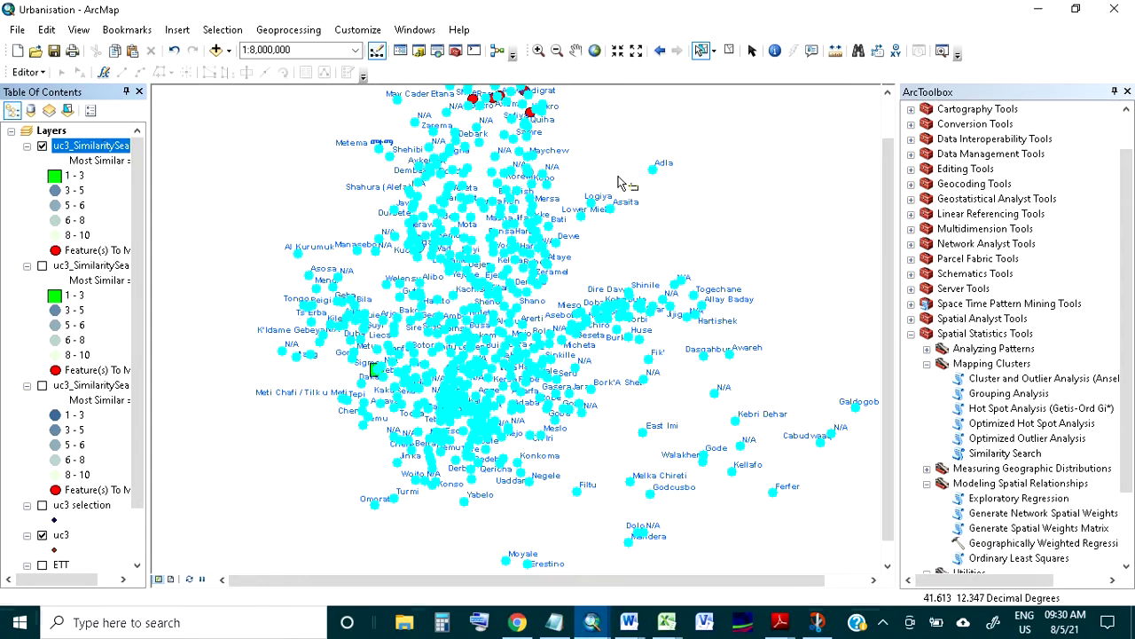
{"action": "left_click_drag", "start_coordinate": [884, 223], "coordinate": [884, 199]}
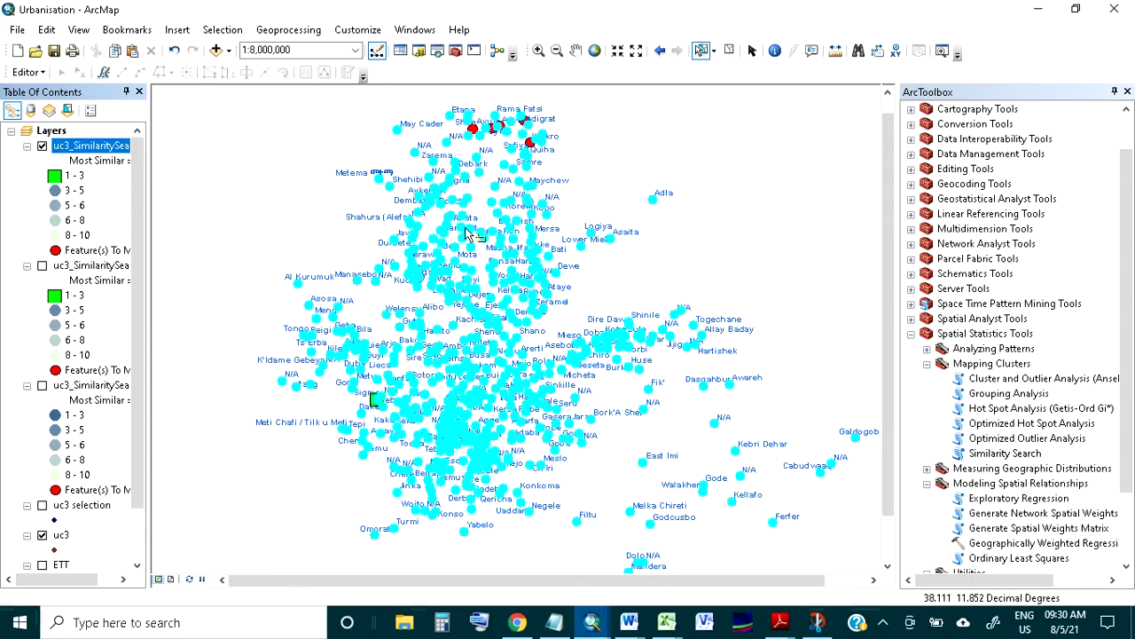
Step: Review the Sum Squared Rank Differences and Render Rank values in the uc3_SimilaritySearch8 attribute table and close it
{"action": "right_click", "coordinate": [96, 152]}
{"action": "left_click", "coordinate": [139, 195]}
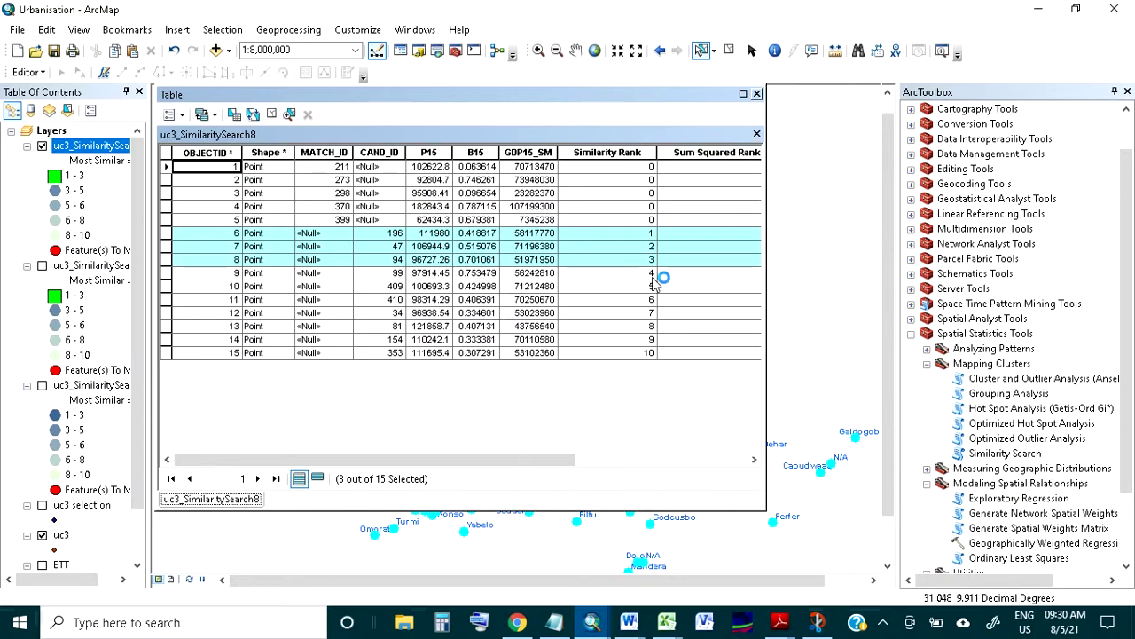
{"action": "left_click_drag", "start_coordinate": [538, 459], "coordinate": [642, 469]}
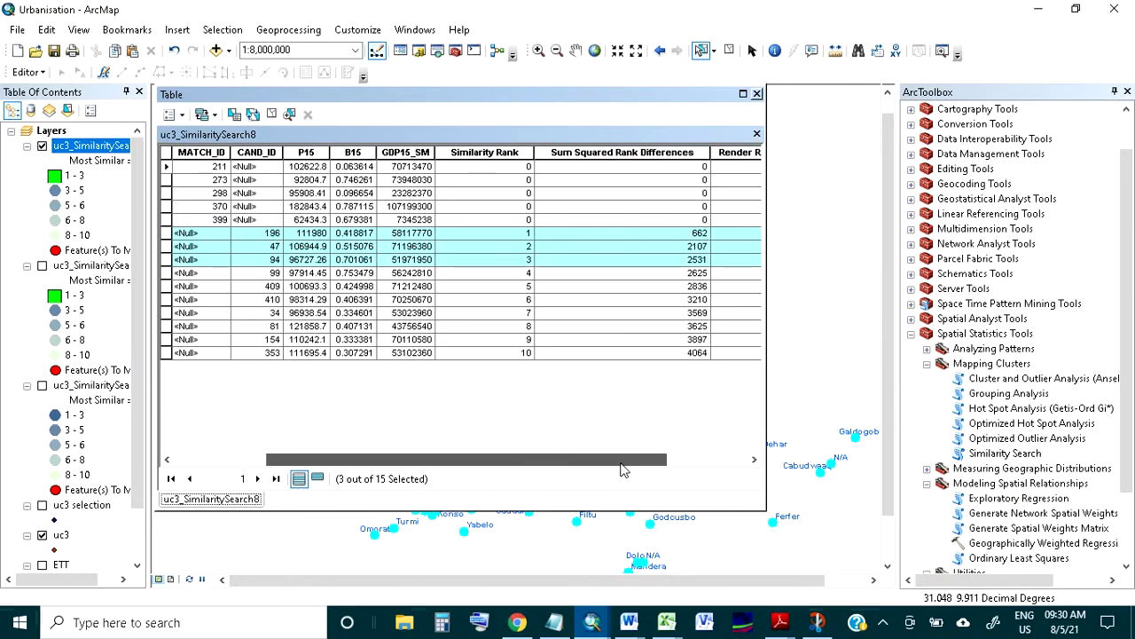
{"action": "left_click", "coordinate": [696, 235]}
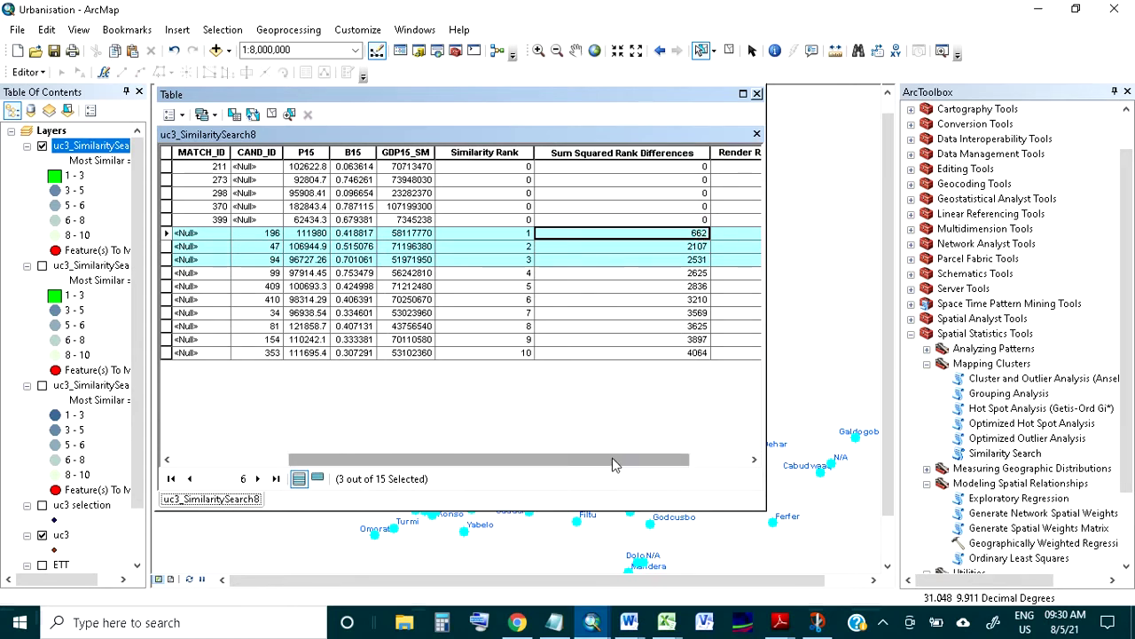
{"action": "left_click_drag", "start_coordinate": [611, 461], "coordinate": [677, 464]}
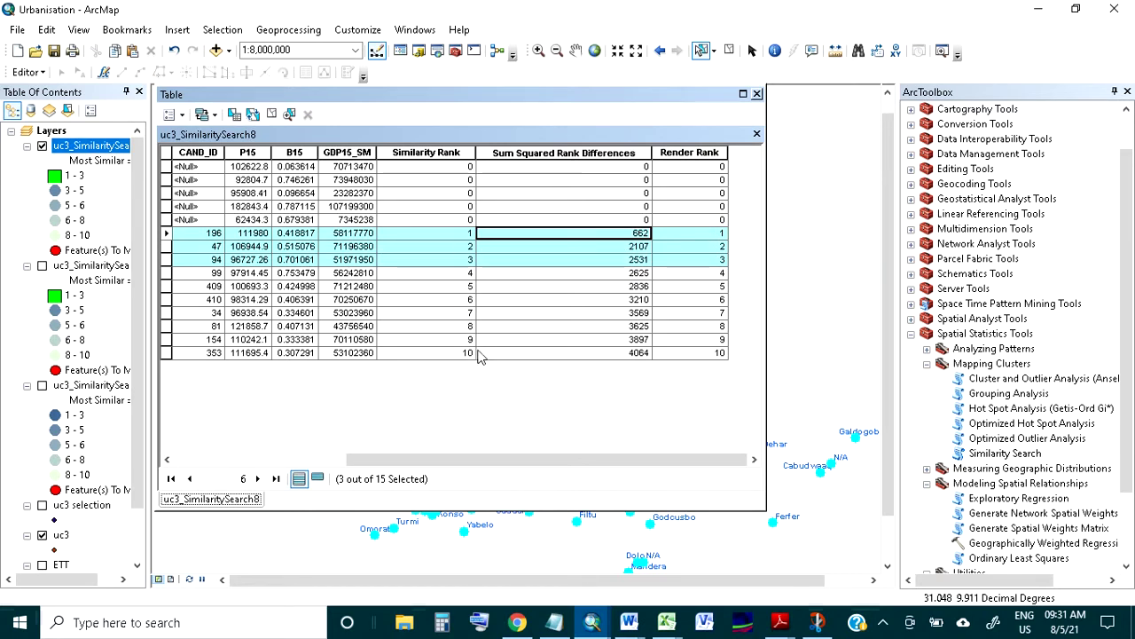
{"action": "left_click", "coordinate": [757, 93]}
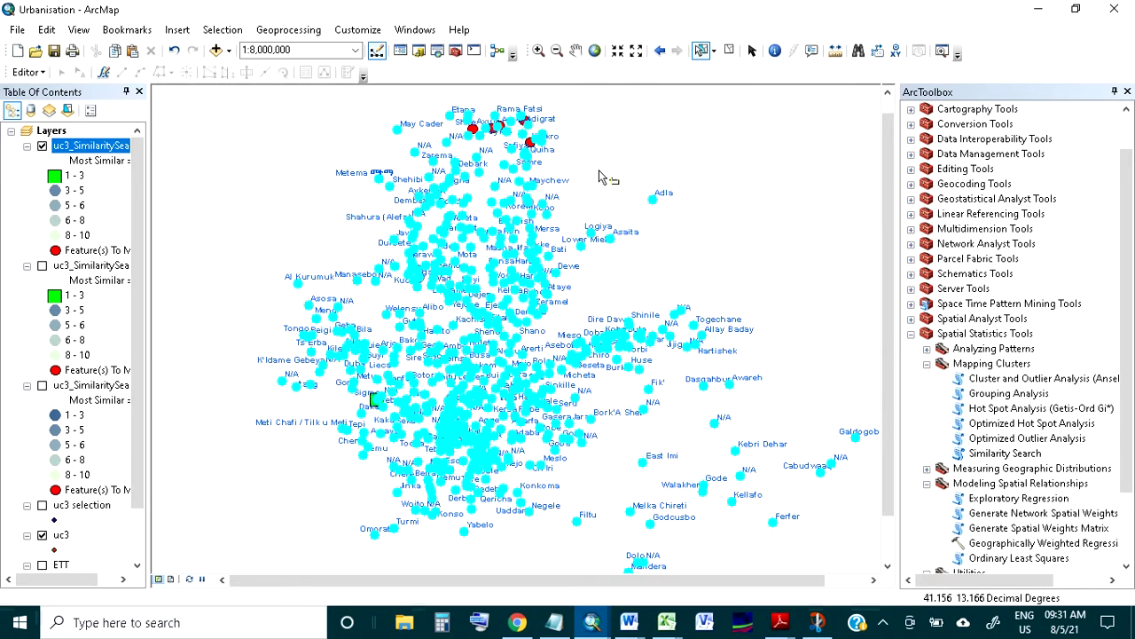
Step: Clear all selected features and hide the uc3_SimilaritySearch8 layer
{"action": "left_click", "coordinate": [729, 51]}
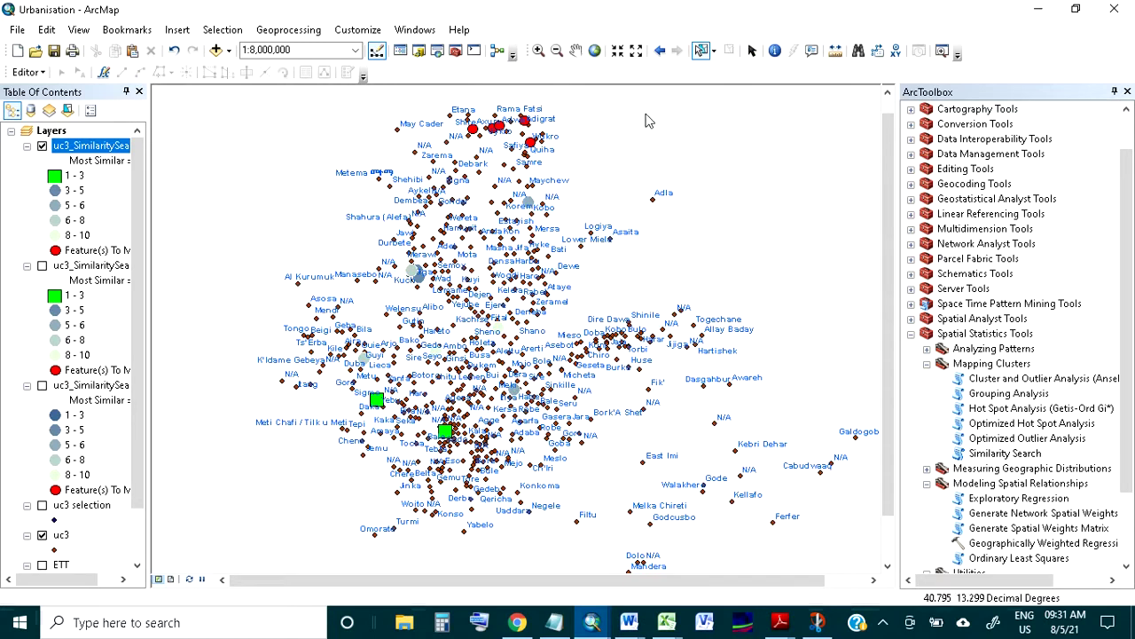
{"action": "left_click", "coordinate": [42, 147]}
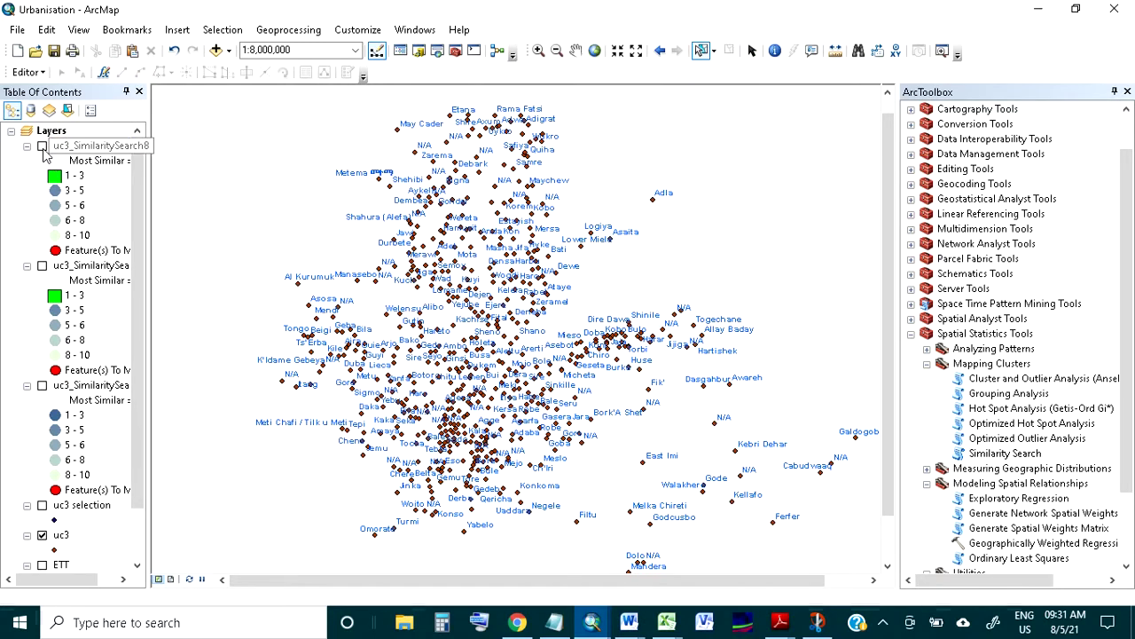
{"action": "double_click", "coordinate": [1003, 455]}
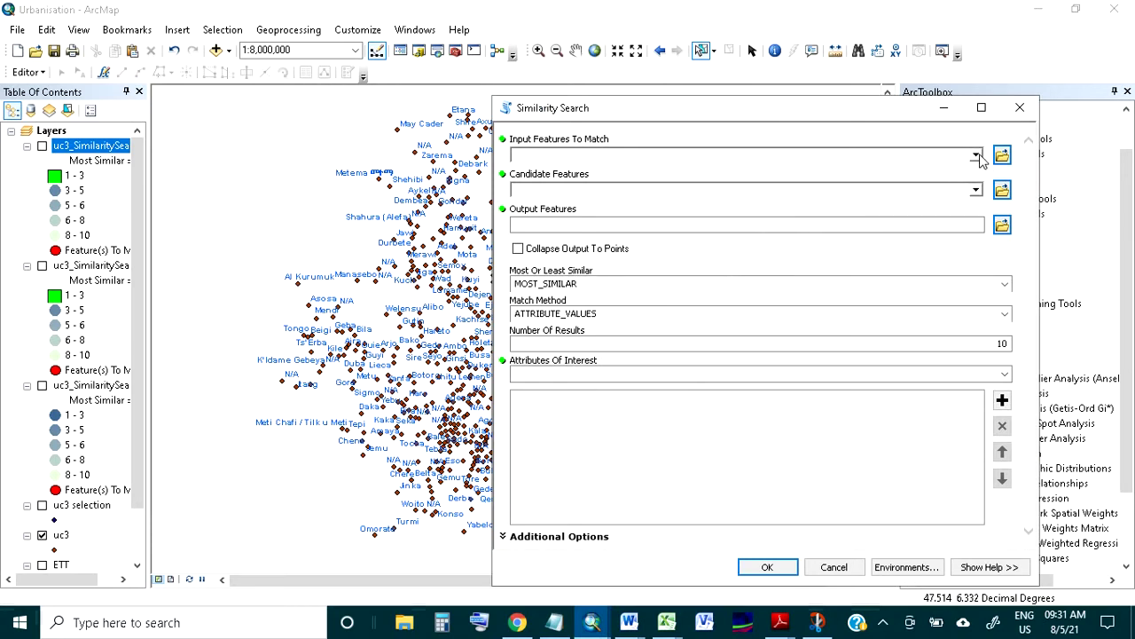
{"action": "left_click", "coordinate": [977, 156]}
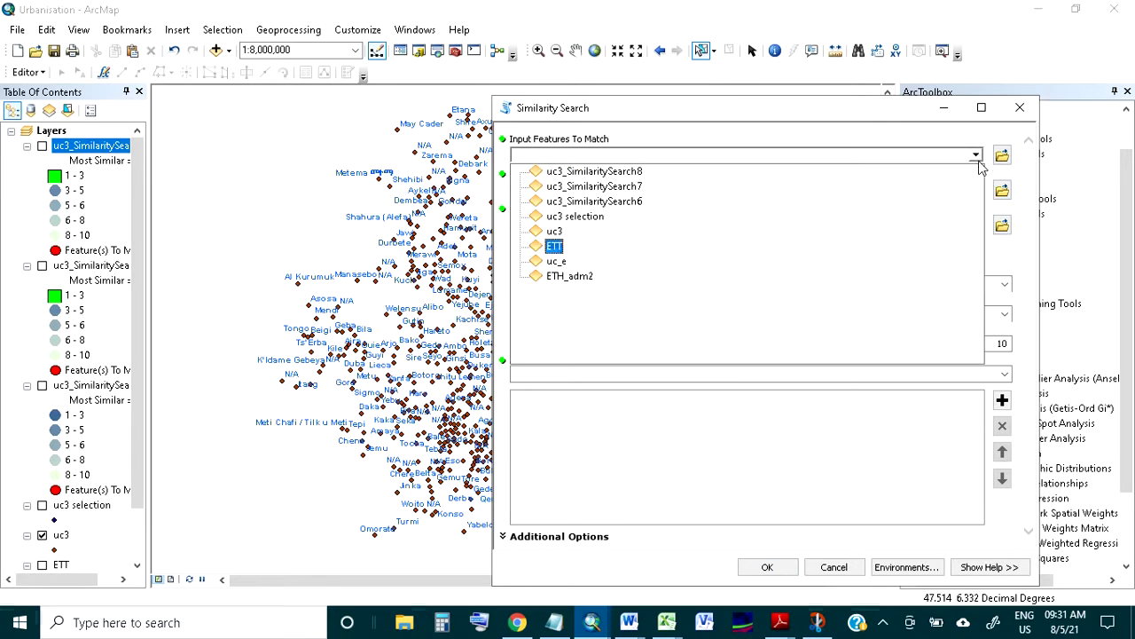
{"action": "left_click", "coordinate": [847, 563]}
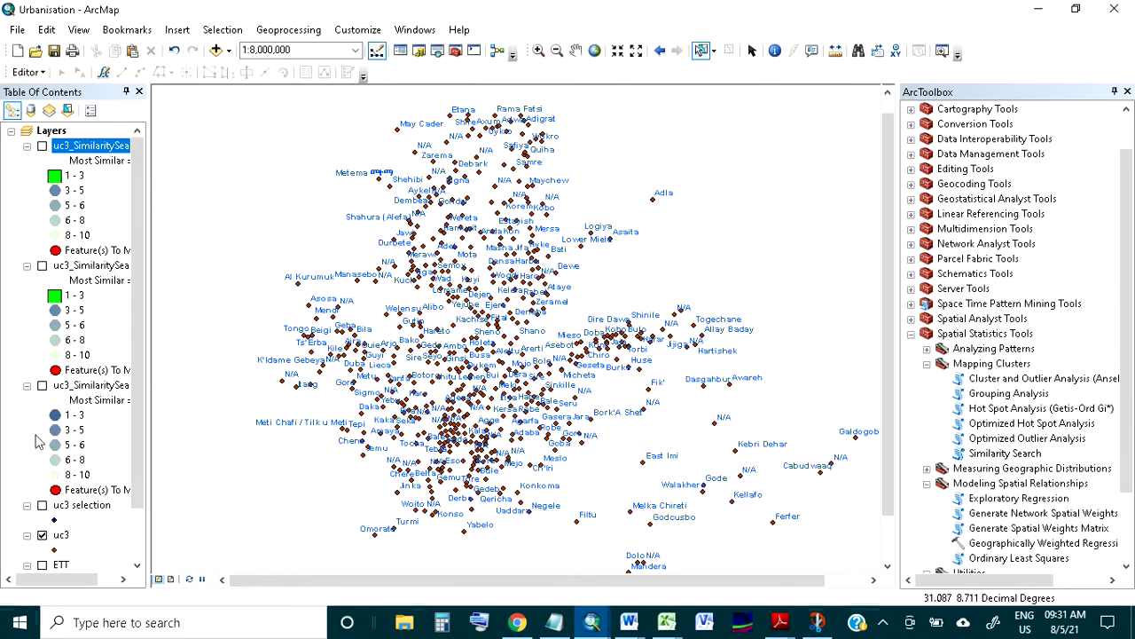
Step: Collapse the legends of the three uc3 similarity search layers
{"action": "left_click", "coordinate": [27, 385]}
{"action": "left_click", "coordinate": [26, 265]}
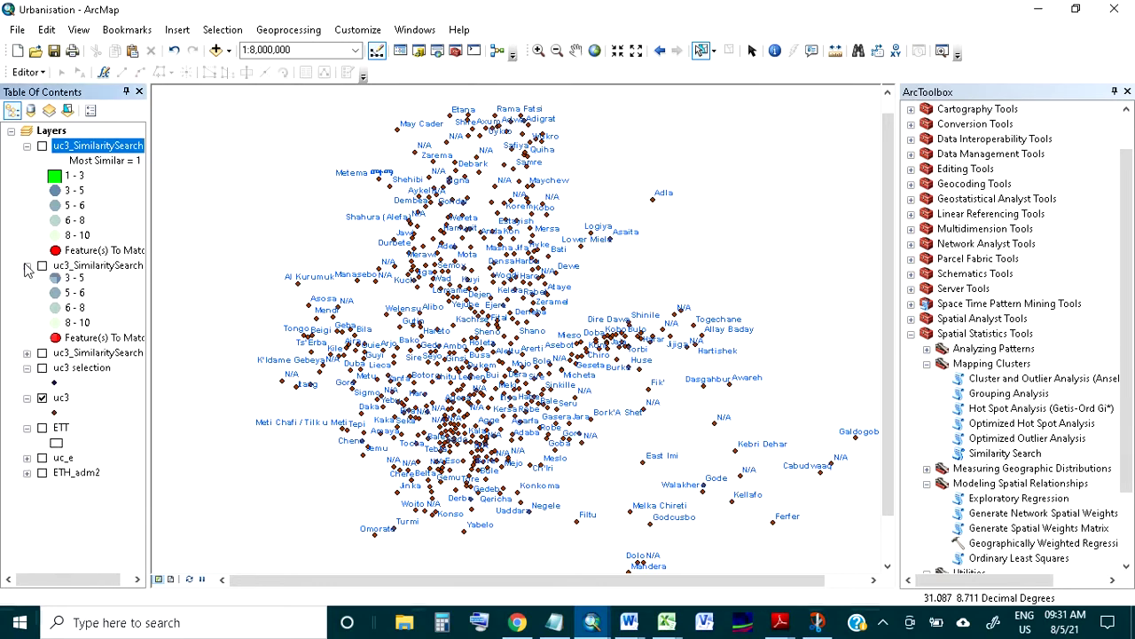
{"action": "left_click", "coordinate": [27, 145]}
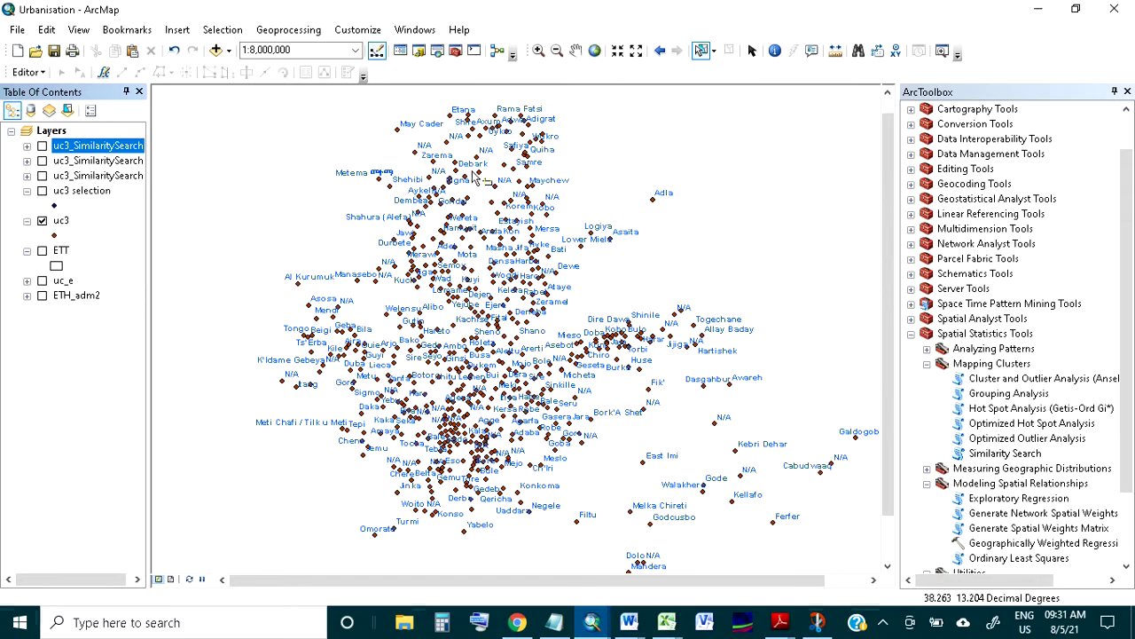
Step: Try to select Shire, Axum and Adwa among the northern uc3 centres and clear the selection
{"action": "scroll", "coordinate": [488, 99], "scroll_direction": "up", "scroll_amount": 3}
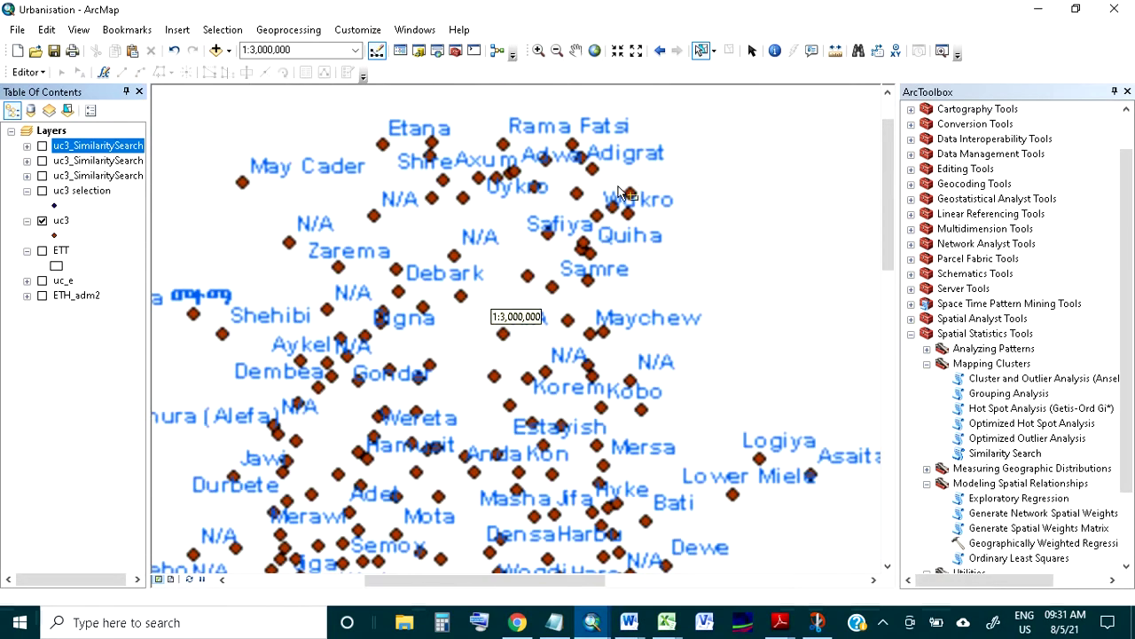
{"action": "scroll", "coordinate": [532, 142], "scroll_direction": "up", "scroll_amount": 1}
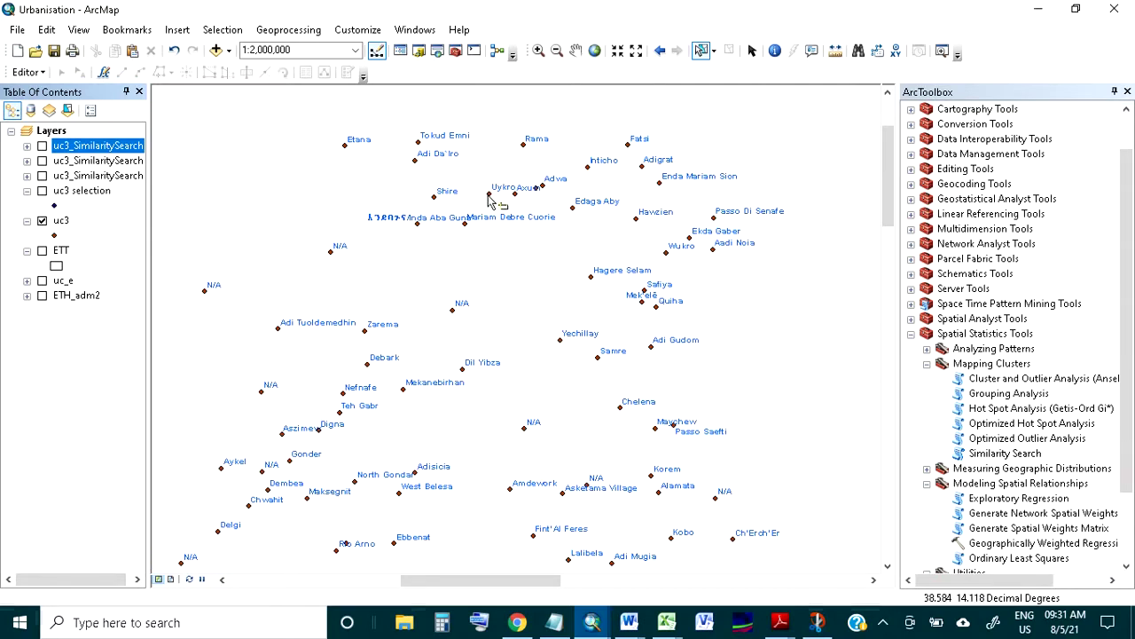
{"action": "left_click", "coordinate": [702, 51]}
{"action": "left_click_drag", "start_coordinate": [432, 189], "coordinate": [446, 202]}
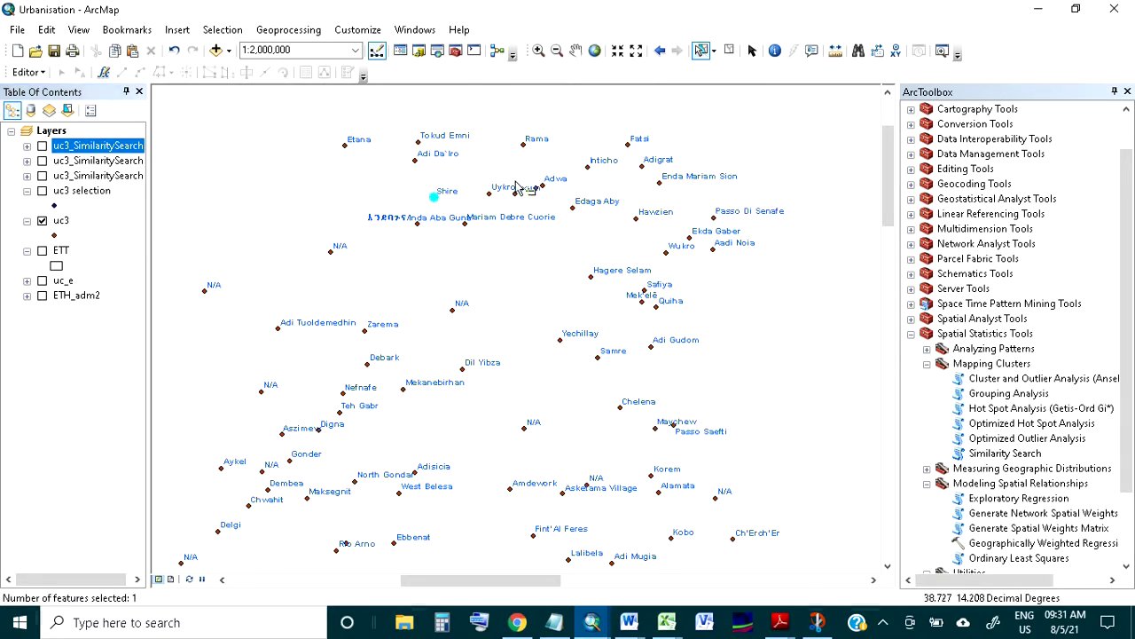
{"action": "left_click_drag", "start_coordinate": [517, 187], "coordinate": [550, 209]}
{"action": "left_click_drag", "start_coordinate": [516, 169], "coordinate": [554, 216]}
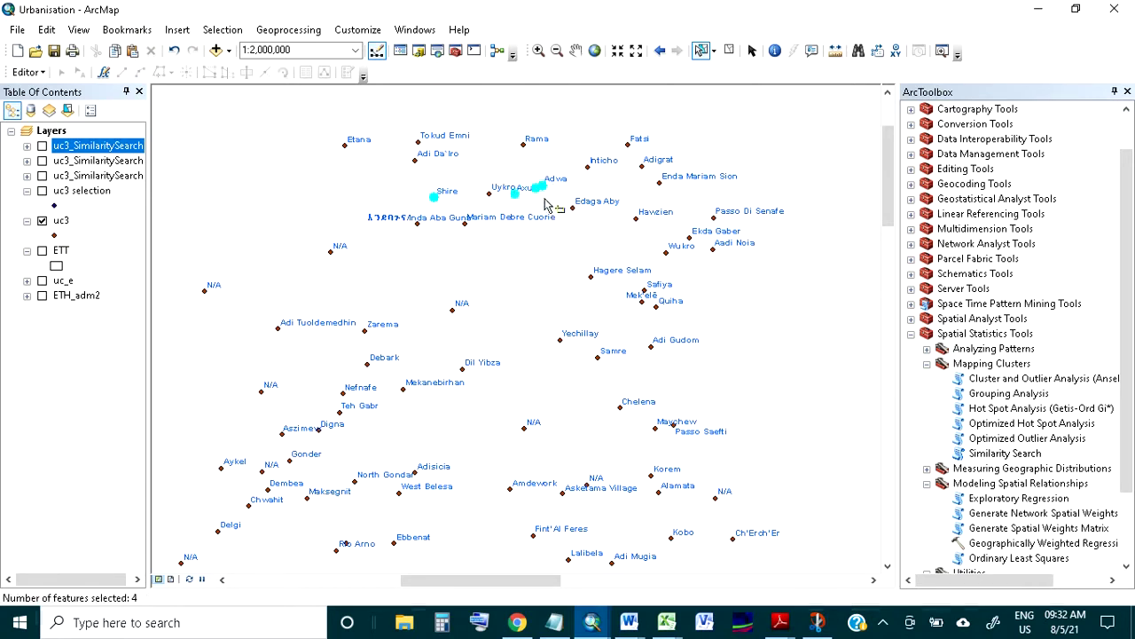
{"action": "left_click", "coordinate": [546, 204]}
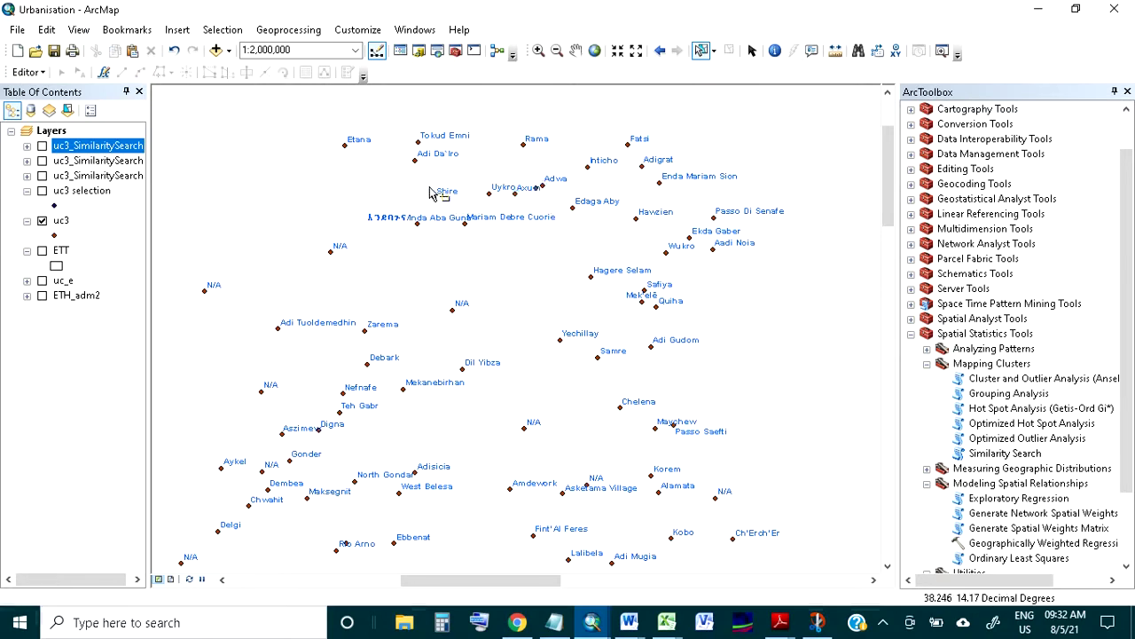
Step: Select the five Tigray towns Shire, Axum, Adwa, Adigrat and Wukro in the uc3 layer
{"action": "left_click_drag", "start_coordinate": [431, 187], "coordinate": [456, 208]}
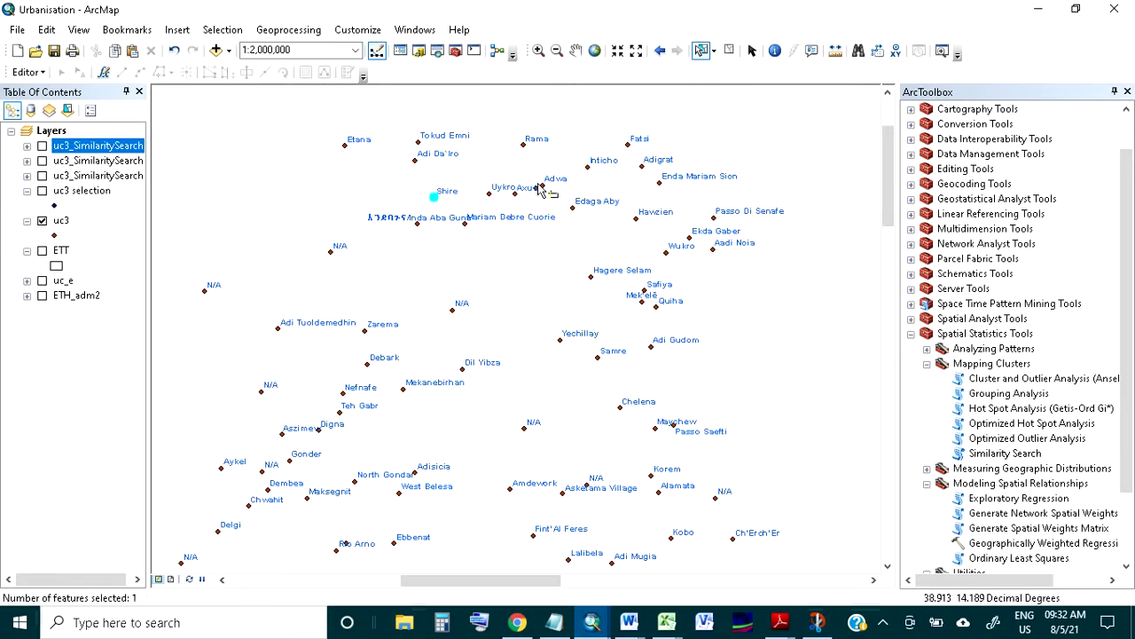
{"action": "scroll", "coordinate": [570, 183], "scroll_direction": "up", "scroll_amount": 2}
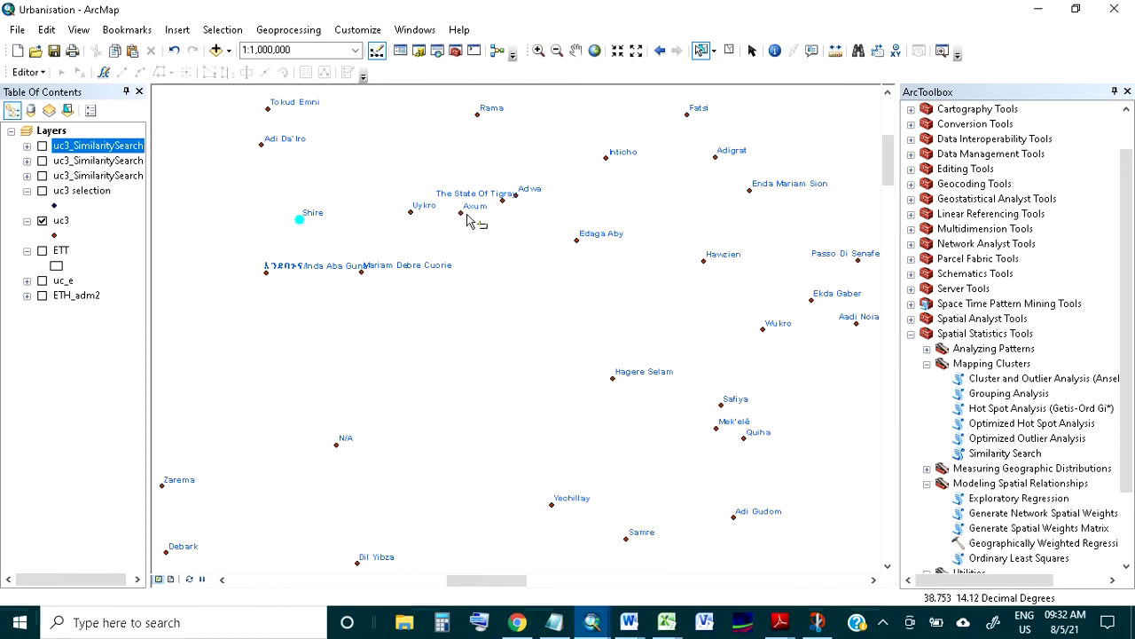
{"action": "left_click_drag", "start_coordinate": [535, 183], "coordinate": [515, 224]}
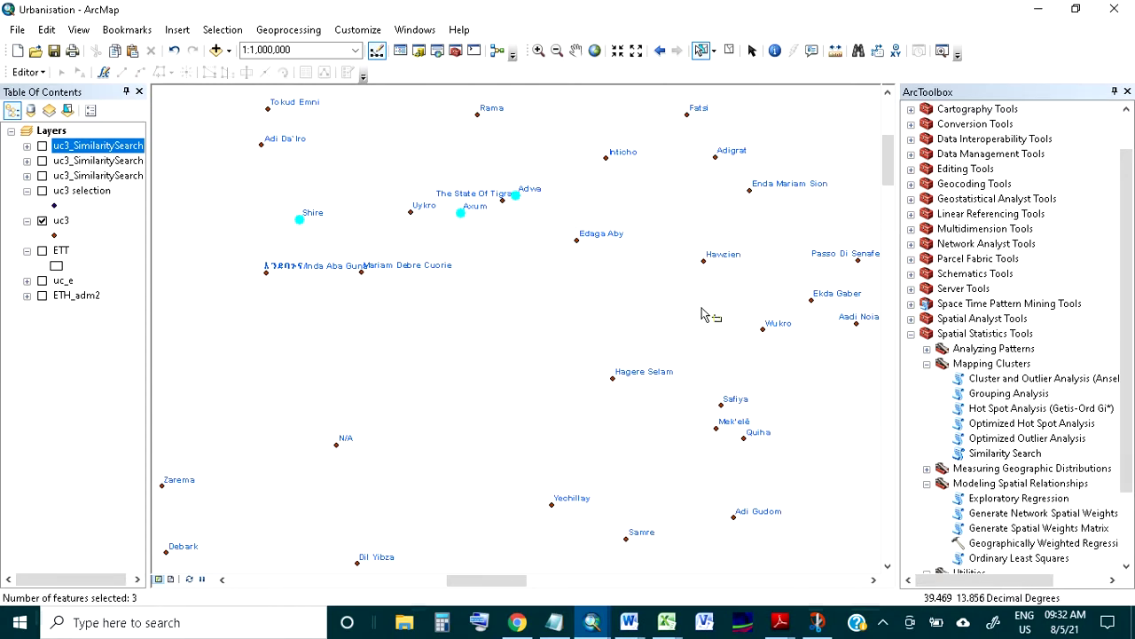
{"action": "left_click_drag", "start_coordinate": [714, 154], "coordinate": [735, 177]}
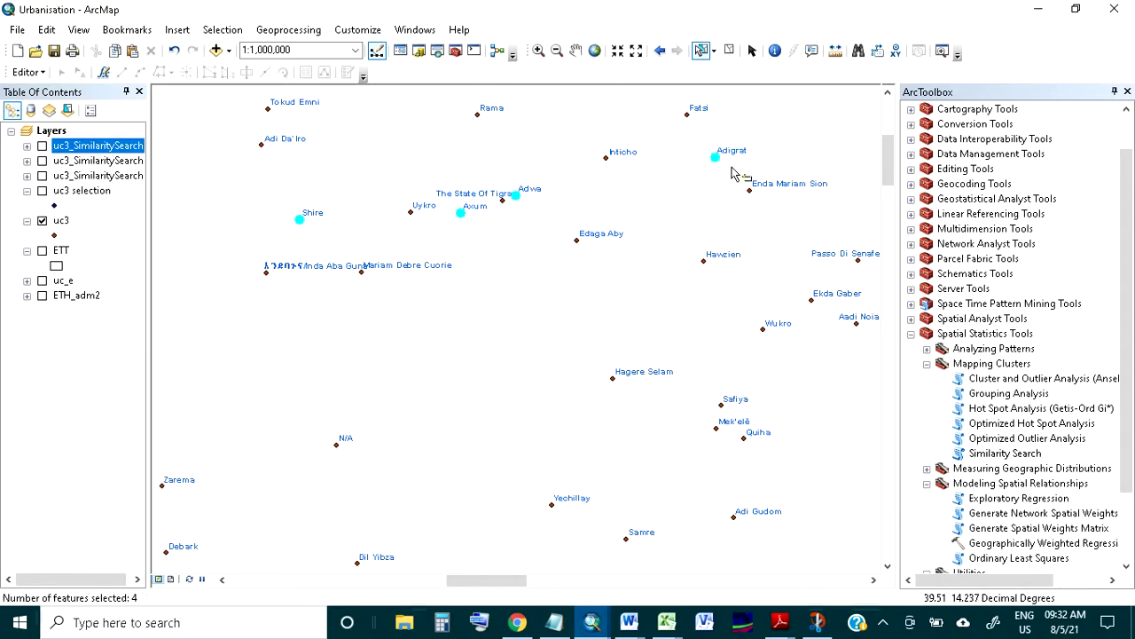
{"action": "left_click_drag", "start_coordinate": [773, 322], "coordinate": [758, 327]}
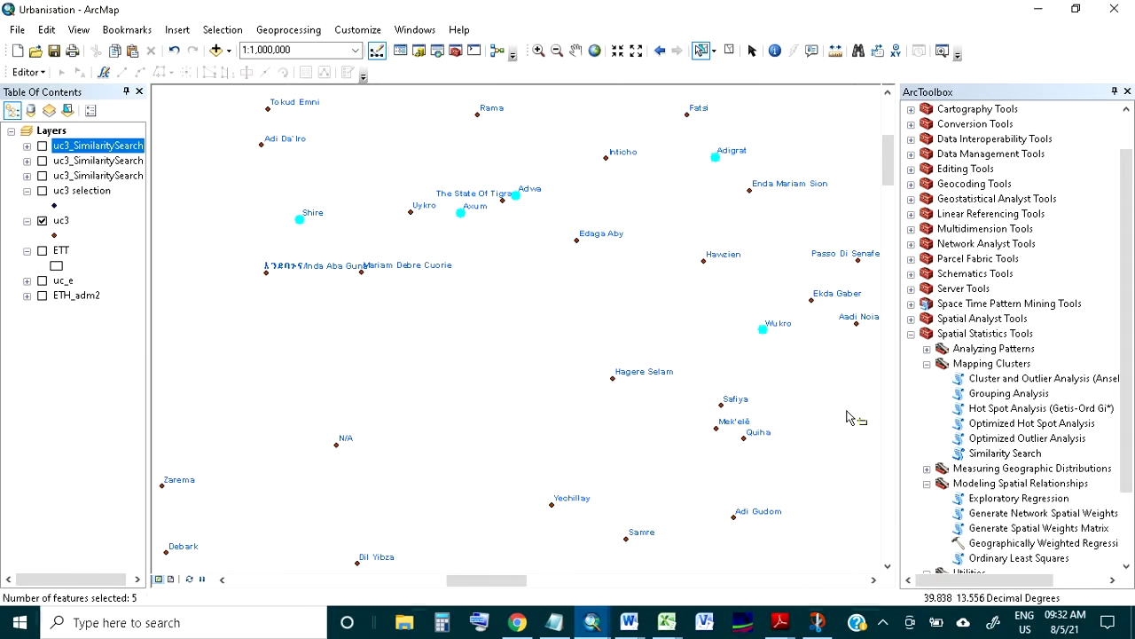
Step: Switch the uc3 selection to every centre except the five Tigray towns and show the layer's full extent
{"action": "scroll", "coordinate": [783, 373], "scroll_direction": "up", "scroll_amount": 3}
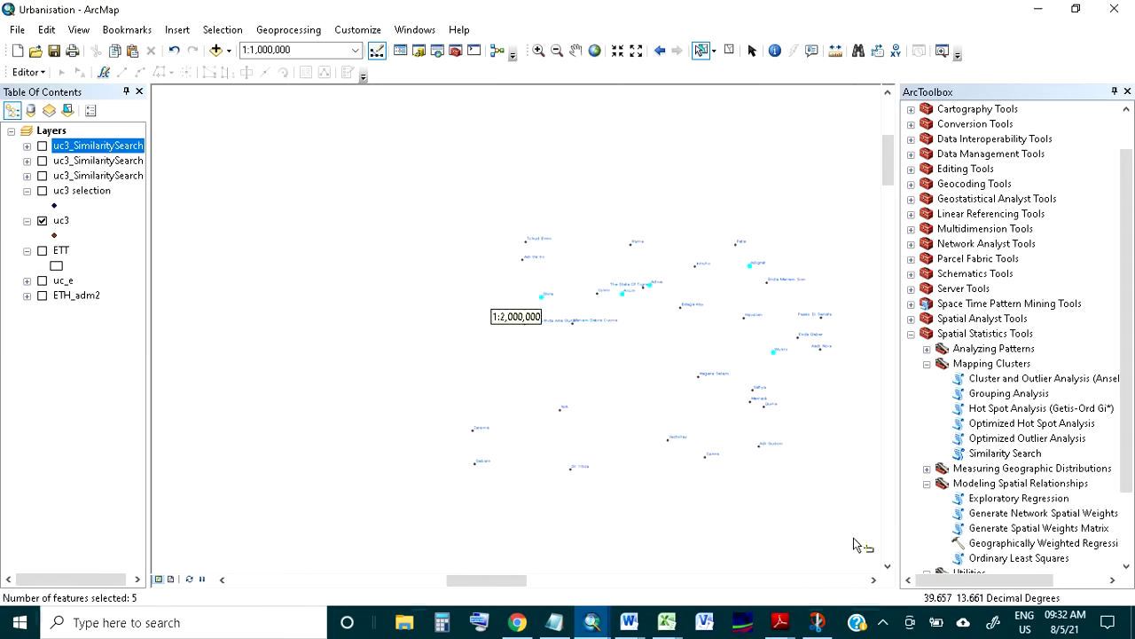
{"action": "left_click", "coordinate": [60, 220]}
{"action": "right_click", "coordinate": [60, 220]}
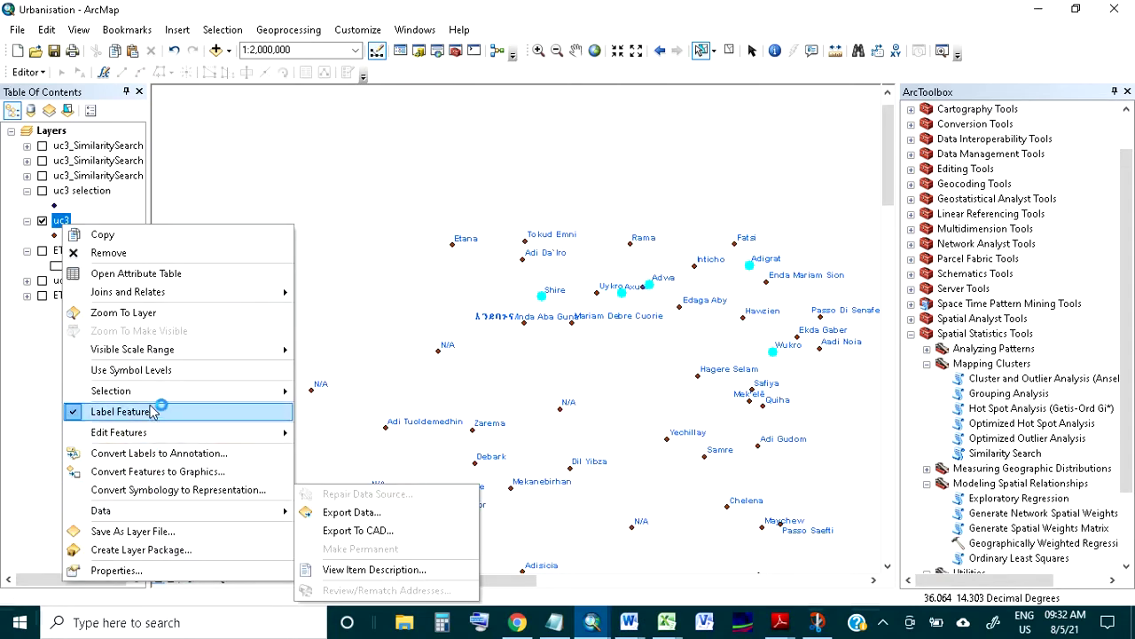
{"action": "mouse_move", "coordinate": [153, 401]}
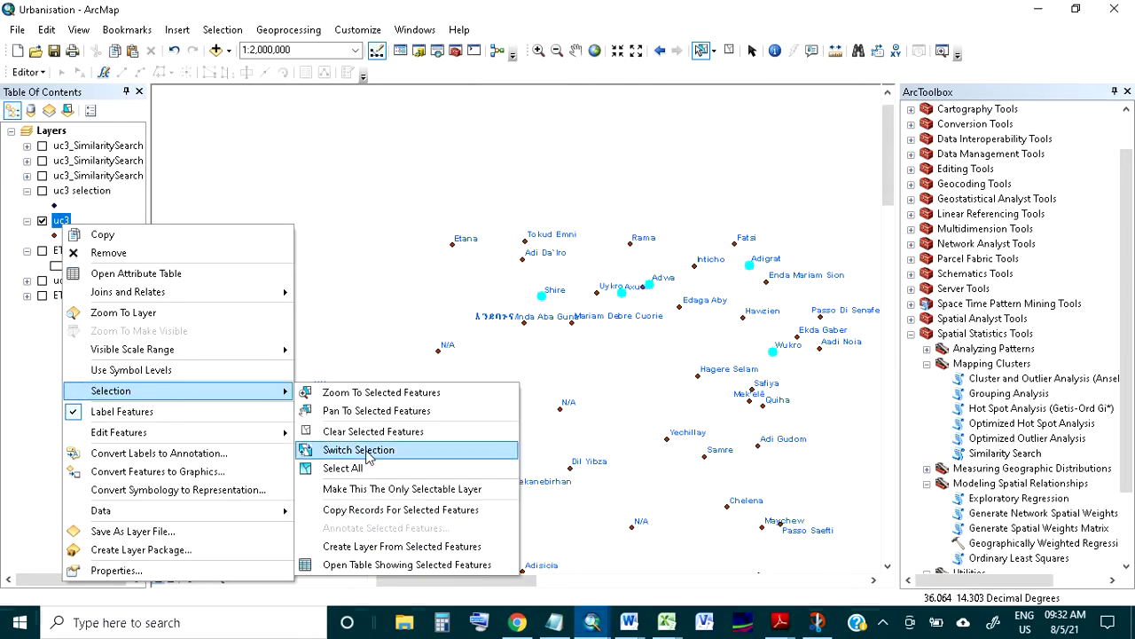
{"action": "left_click", "coordinate": [371, 450]}
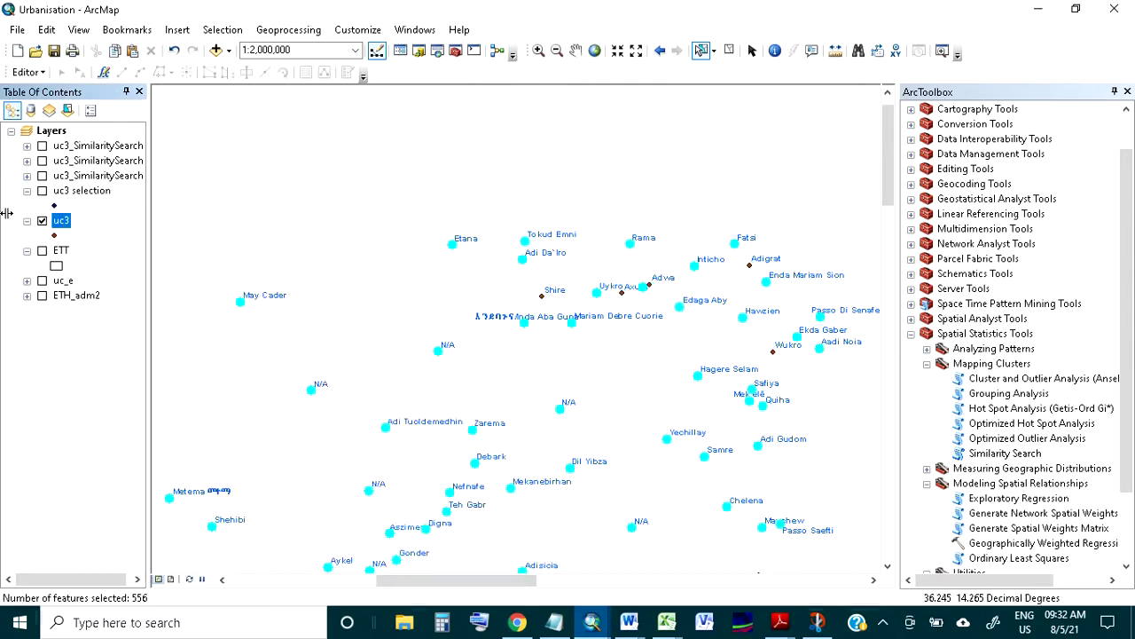
{"action": "right_click", "coordinate": [61, 226]}
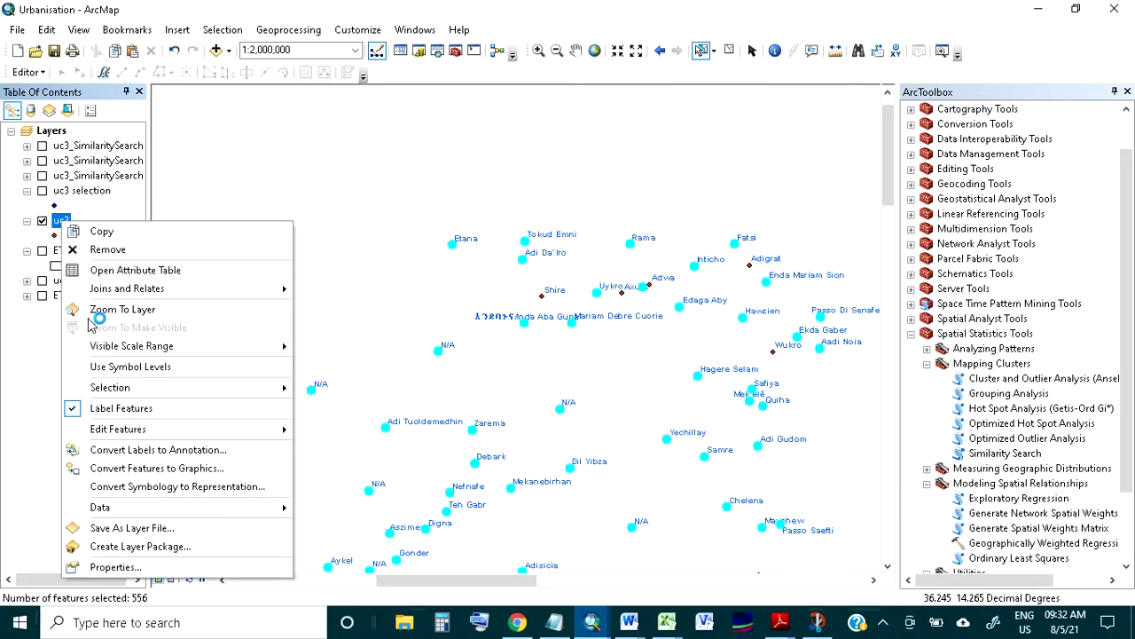
{"action": "left_click", "coordinate": [127, 308]}
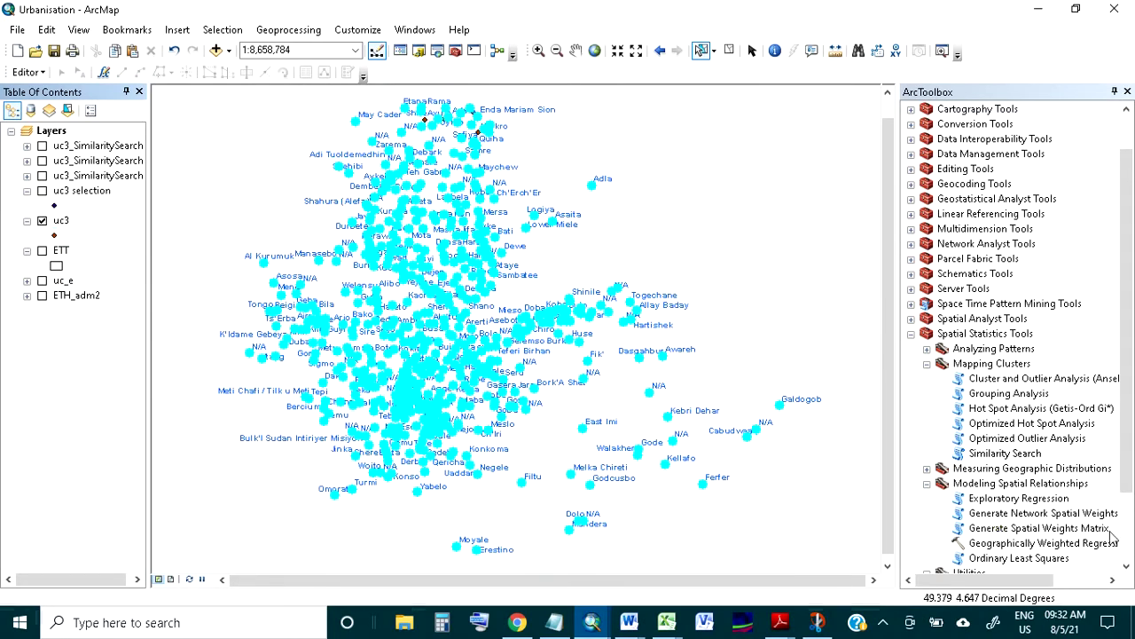
Step: Start a Similarity Search with uc3 selection as the features to match and uc3 as the candidate features
{"action": "double_click", "coordinate": [1016, 454]}
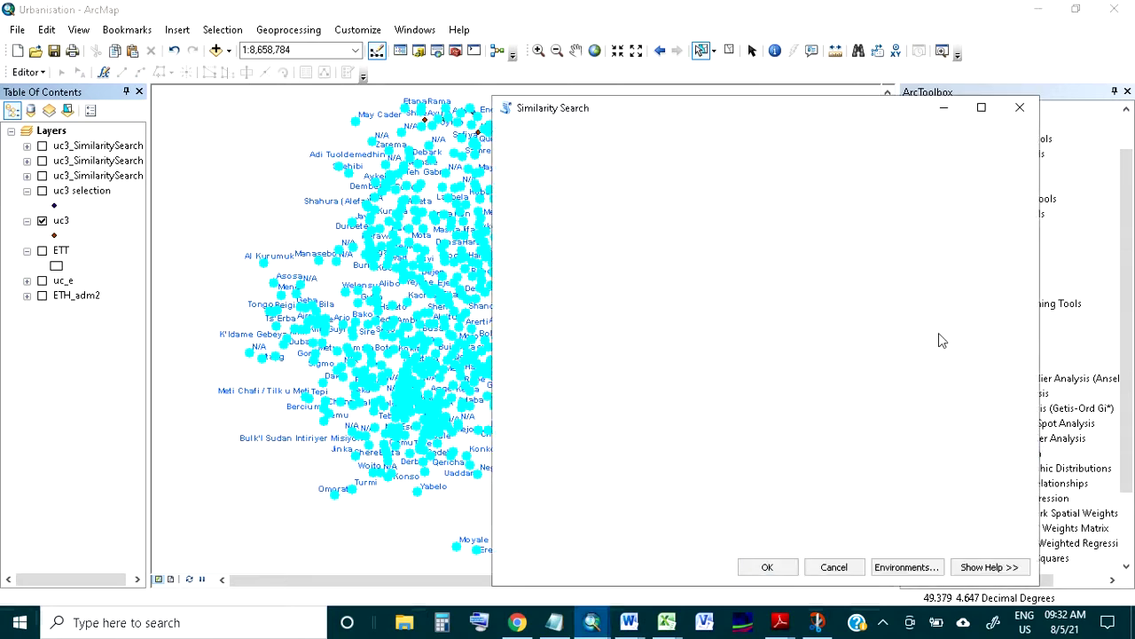
{"action": "left_click", "coordinate": [976, 156]}
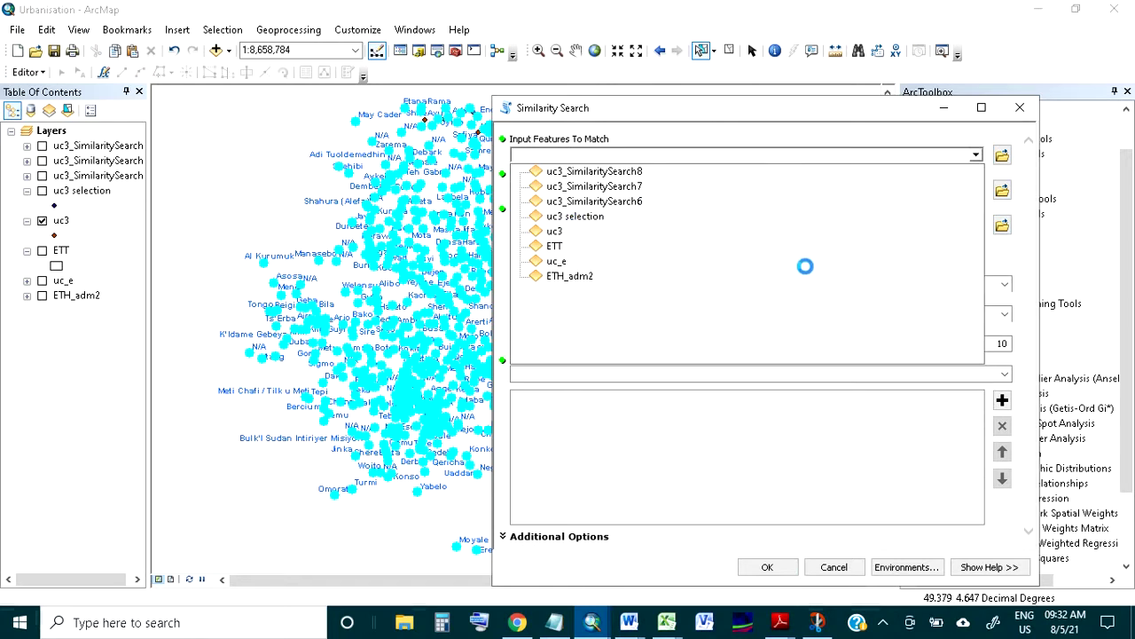
{"action": "left_click", "coordinate": [976, 195]}
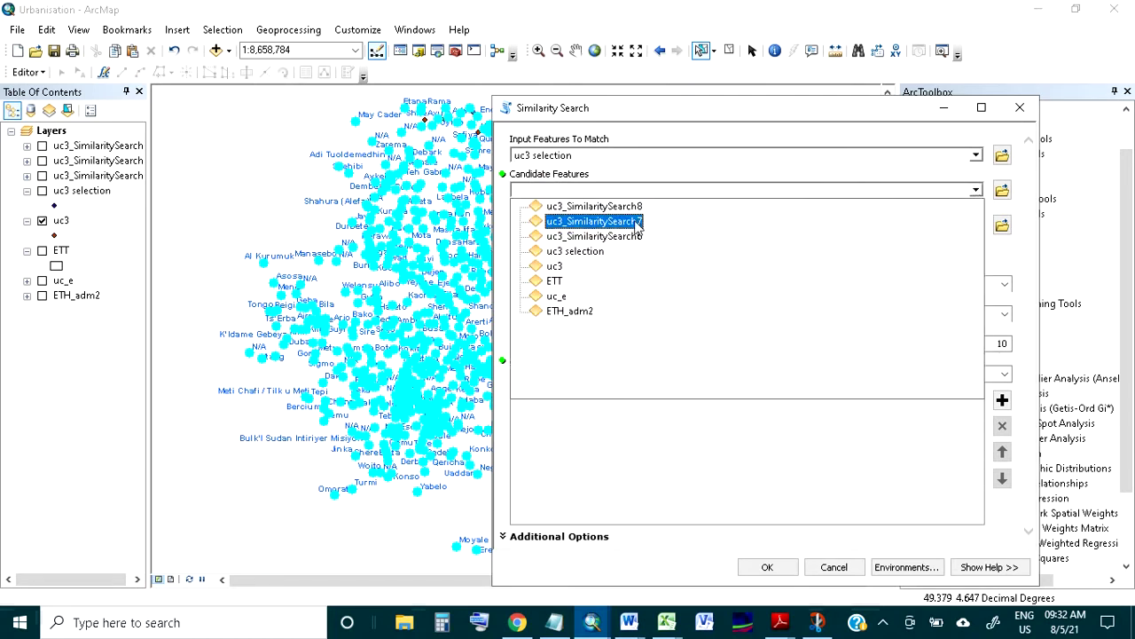
{"action": "left_click", "coordinate": [571, 270]}
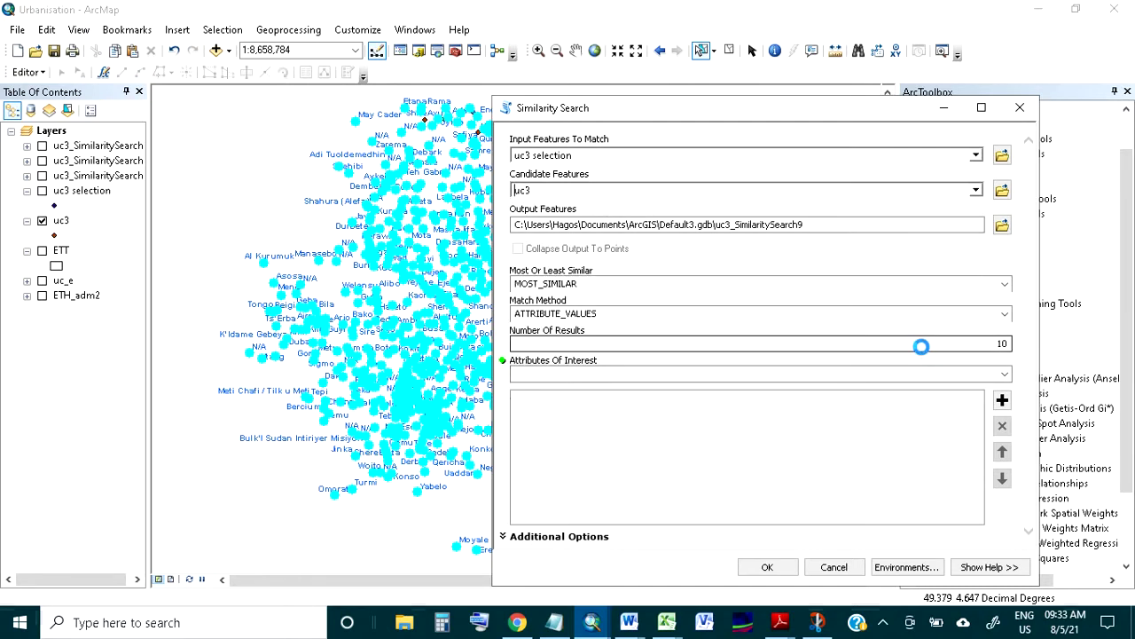
Step: Keep the search on MOST_SIMILAR and set the match method to ATTRIBUTE_PROFILES
{"action": "left_click", "coordinate": [1004, 287]}
{"action": "left_click", "coordinate": [960, 284]}
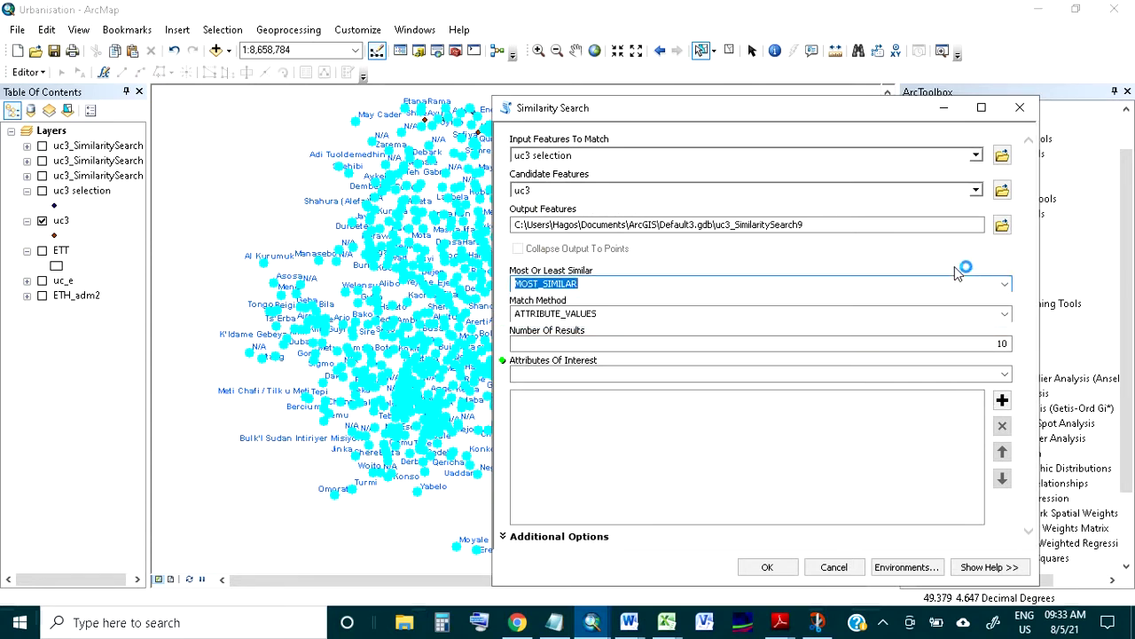
{"action": "left_click", "coordinate": [1004, 315]}
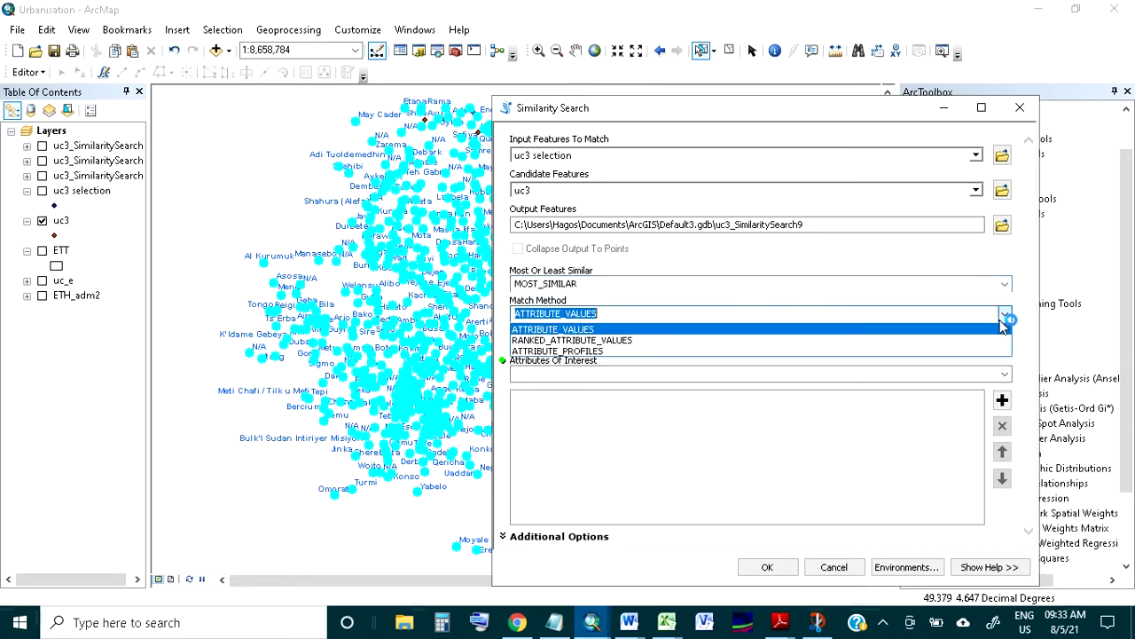
{"action": "left_click", "coordinate": [848, 354]}
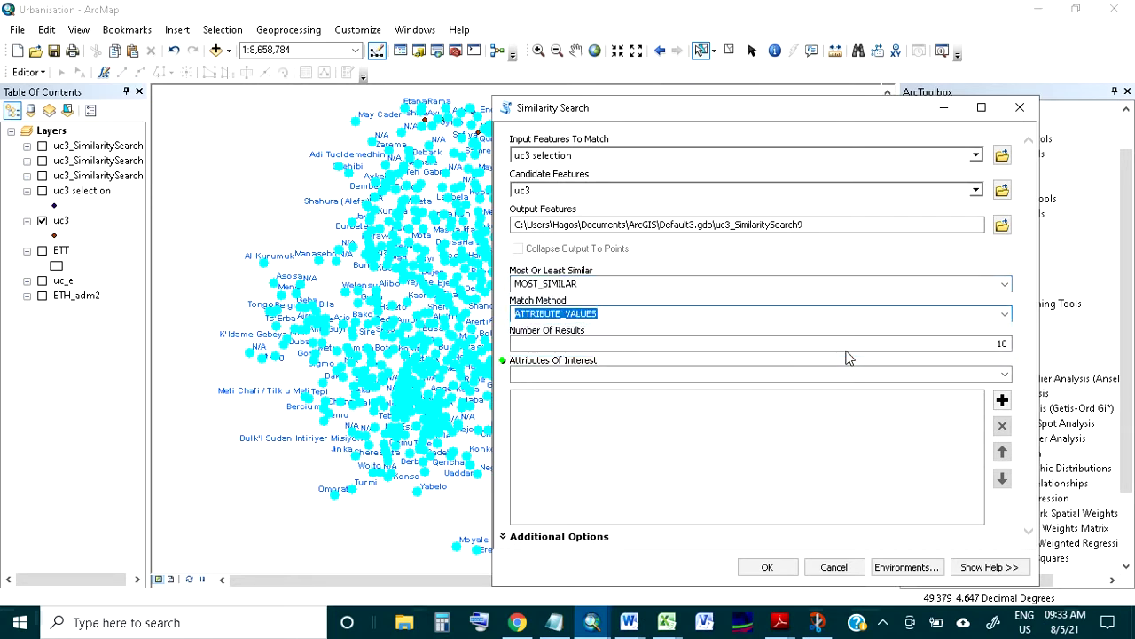
{"action": "left_click", "coordinate": [674, 310]}
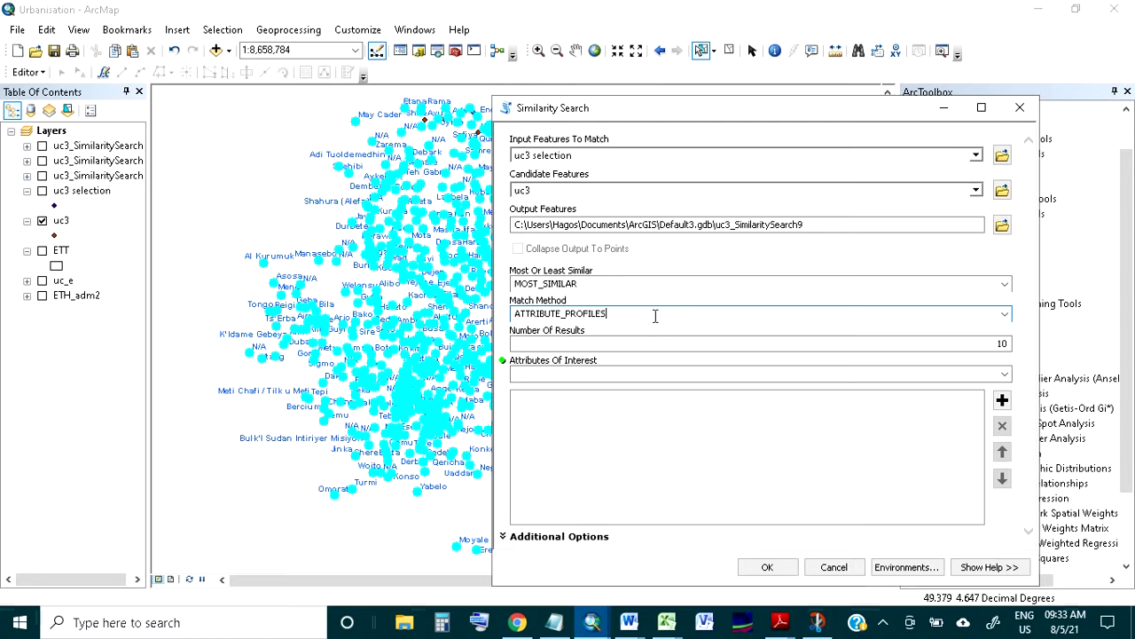
Step: Add P15, B15 and GDP15_SM as the attributes of interest for the similarity search
{"action": "left_click", "coordinate": [1005, 374]}
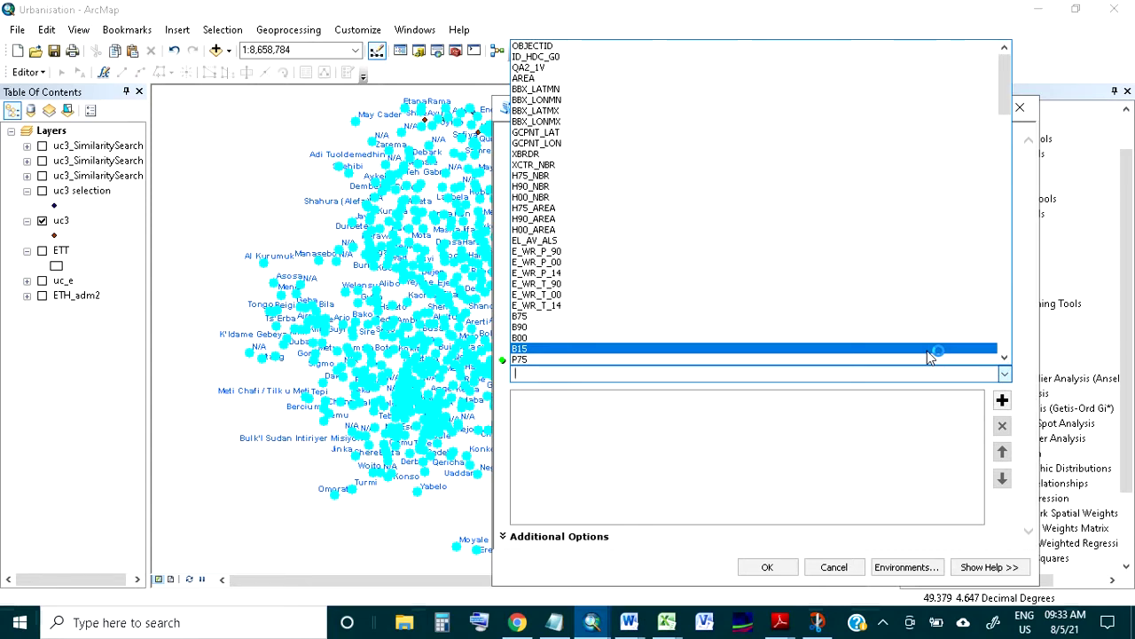
{"action": "scroll", "coordinate": [905, 355], "scroll_direction": "down", "scroll_amount": 2}
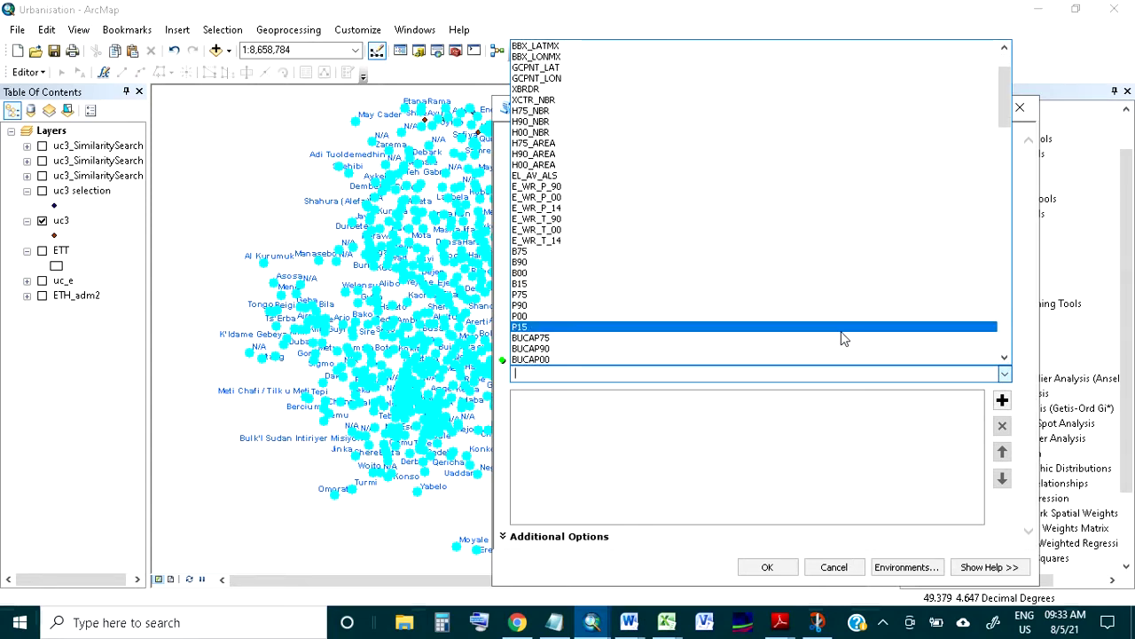
{"action": "left_click", "coordinate": [843, 330]}
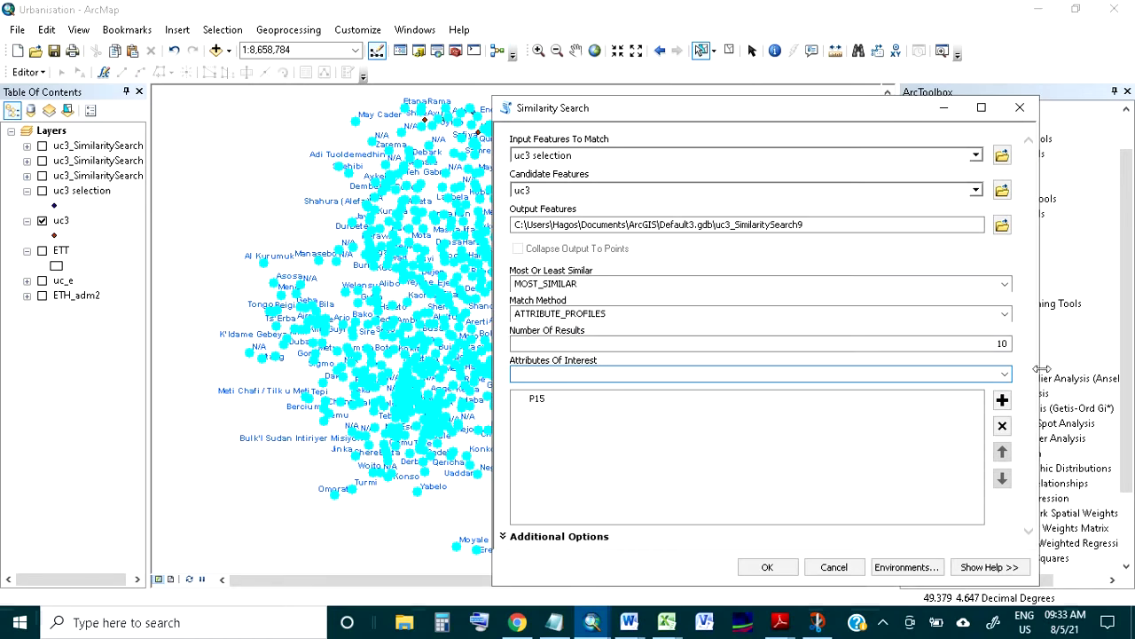
{"action": "left_click", "coordinate": [1006, 373]}
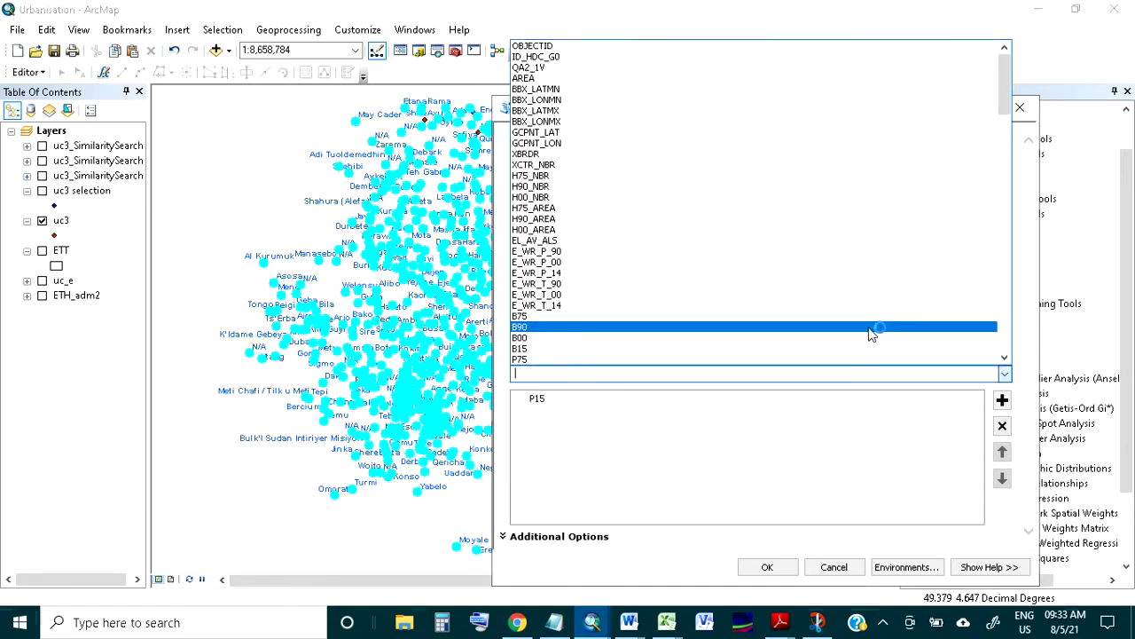
{"action": "scroll", "coordinate": [876, 332], "scroll_direction": "down", "scroll_amount": 2}
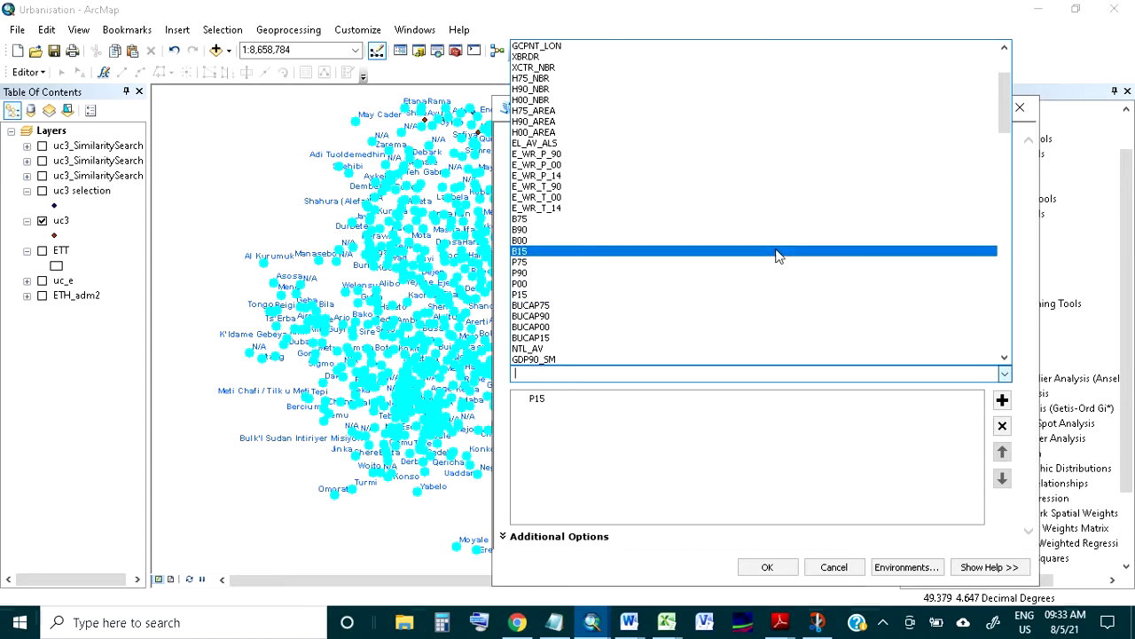
{"action": "left_click", "coordinate": [777, 252]}
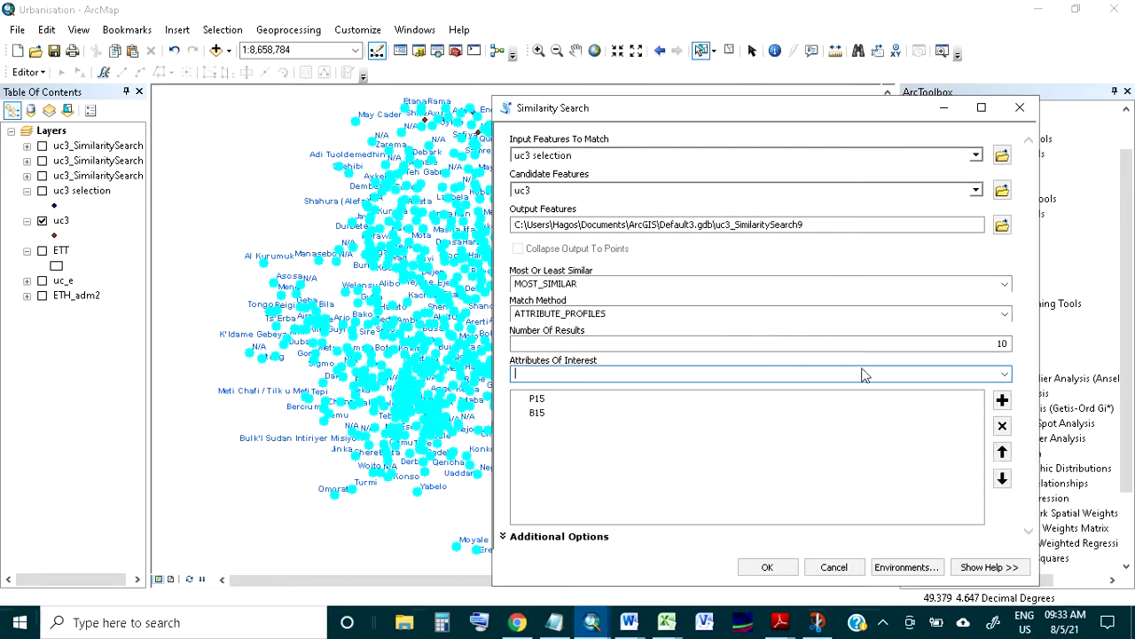
{"action": "left_click", "coordinate": [1008, 374]}
{"action": "scroll", "coordinate": [920, 329], "scroll_direction": "down", "scroll_amount": 5}
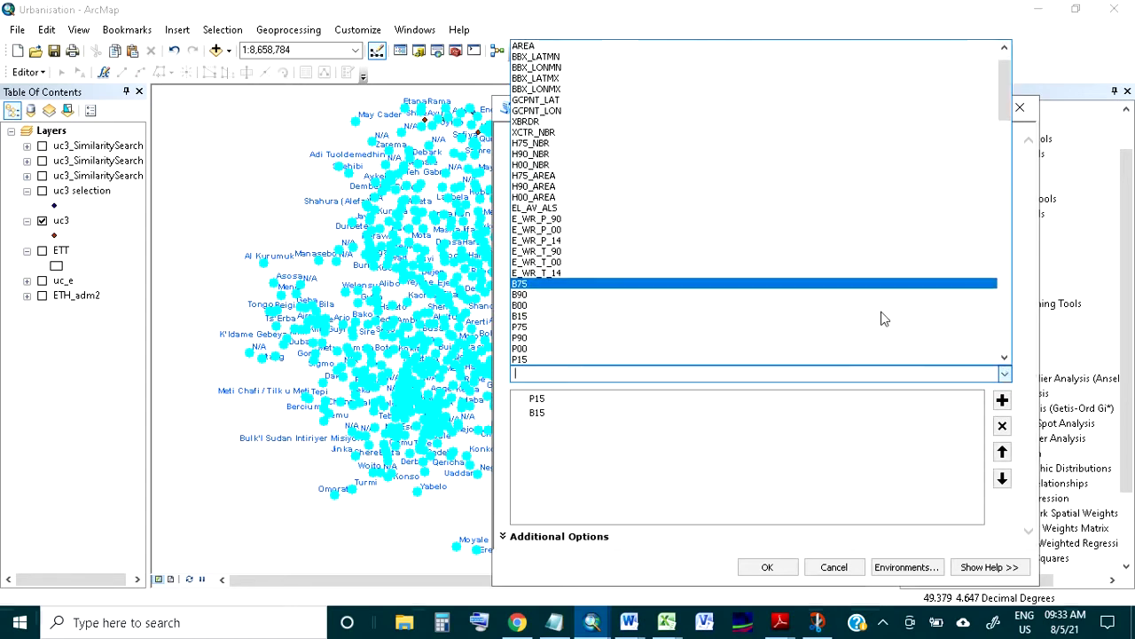
{"action": "scroll", "coordinate": [882, 317], "scroll_direction": "down", "scroll_amount": 2}
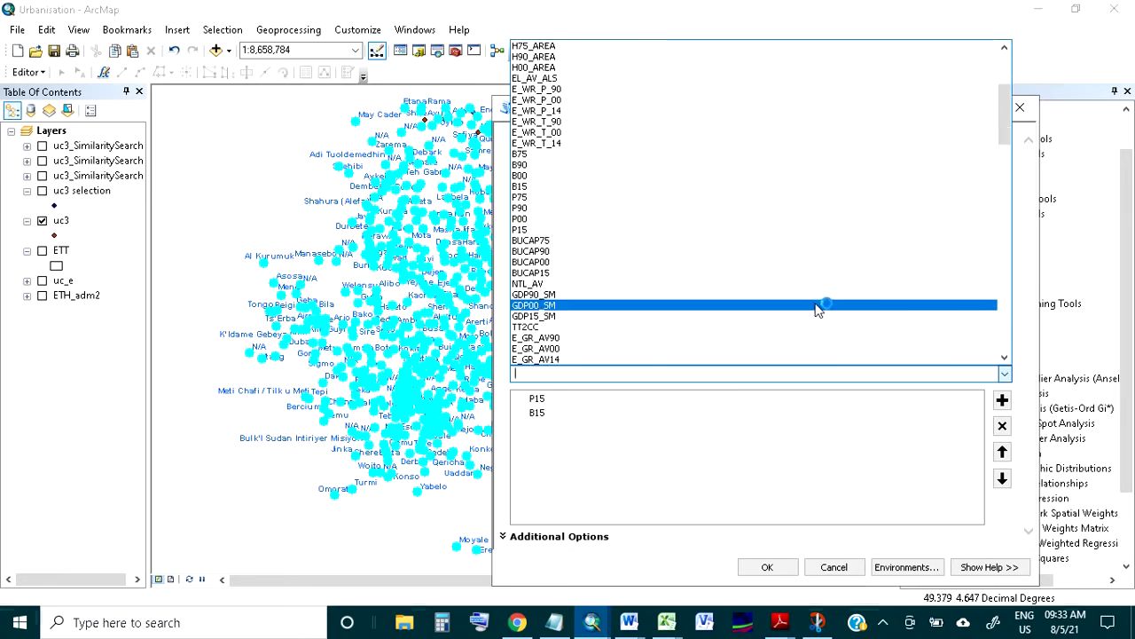
{"action": "left_click", "coordinate": [778, 314]}
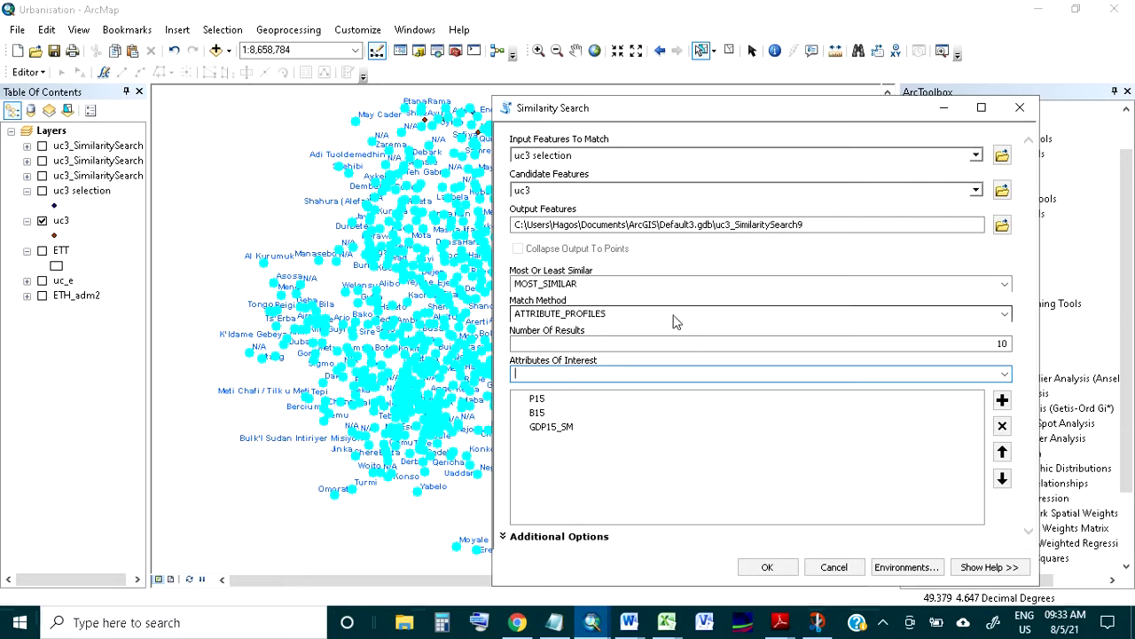
Step: Run the similarity search, review its ranked matches in the report, and hide the uc3 layer
{"action": "left_click", "coordinate": [765, 568]}
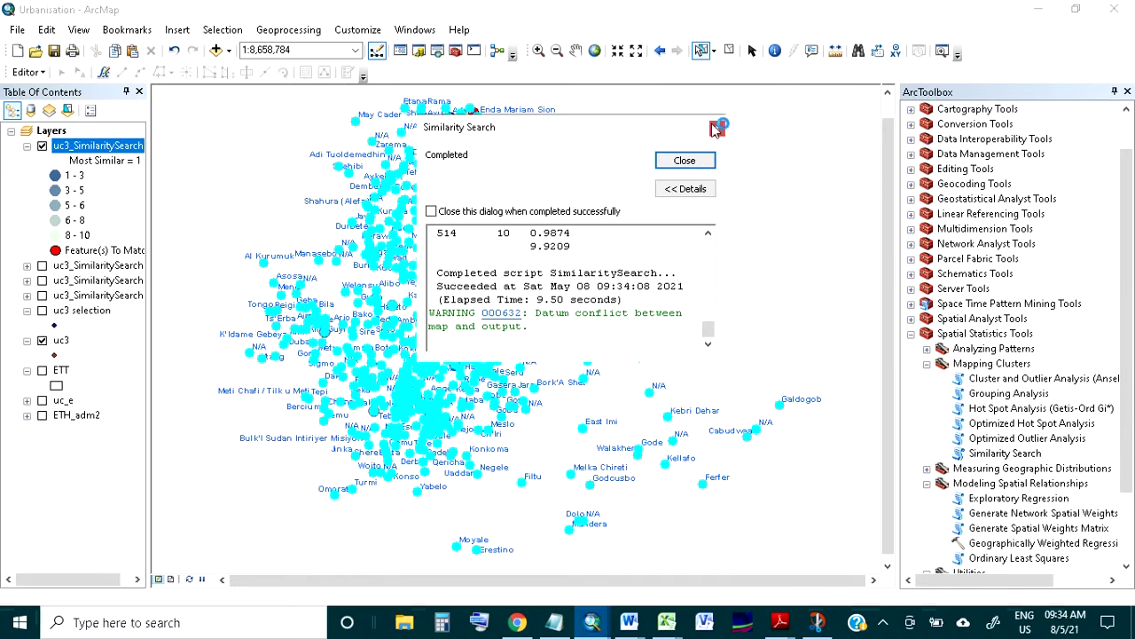
{"action": "scroll", "coordinate": [715, 324], "scroll_direction": "up", "scroll_amount": 3}
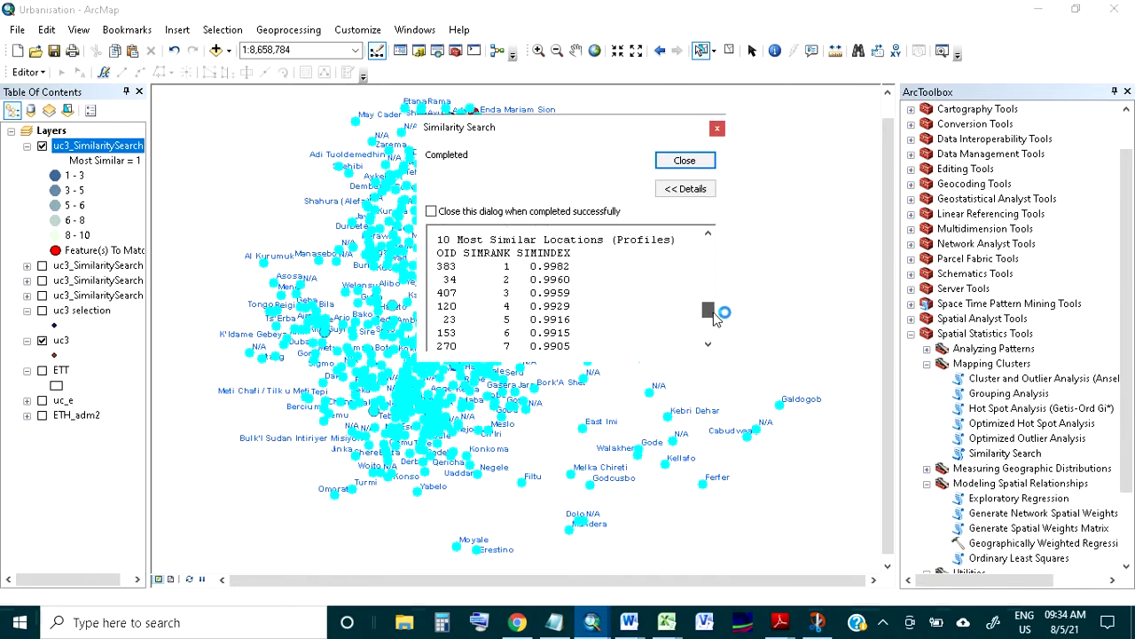
{"action": "left_click", "coordinate": [708, 161]}
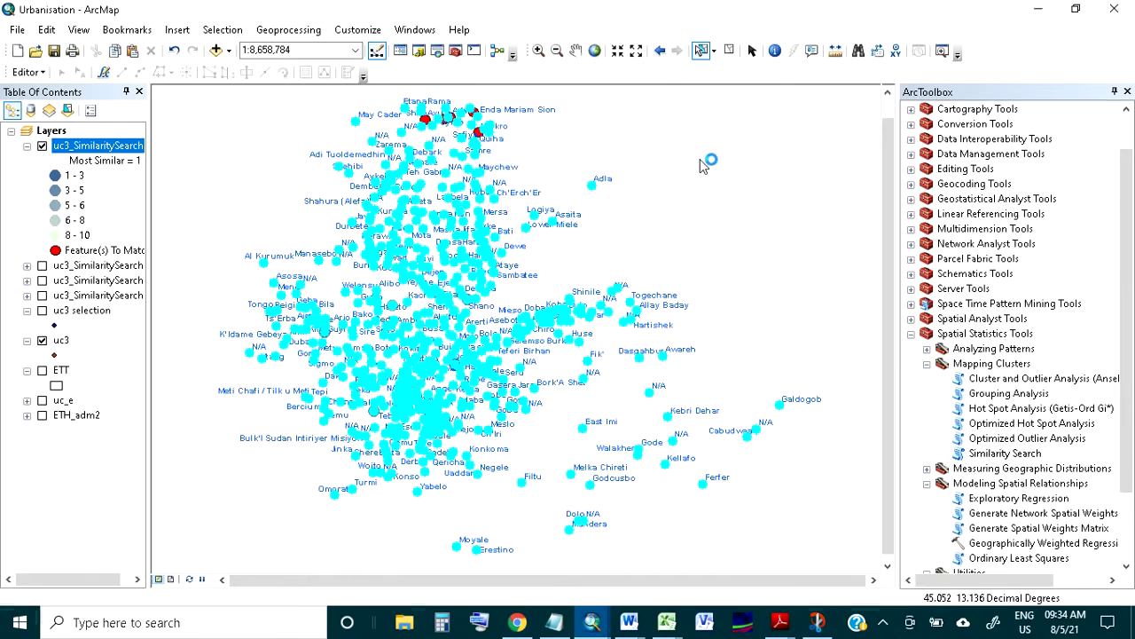
{"action": "left_click", "coordinate": [42, 341]}
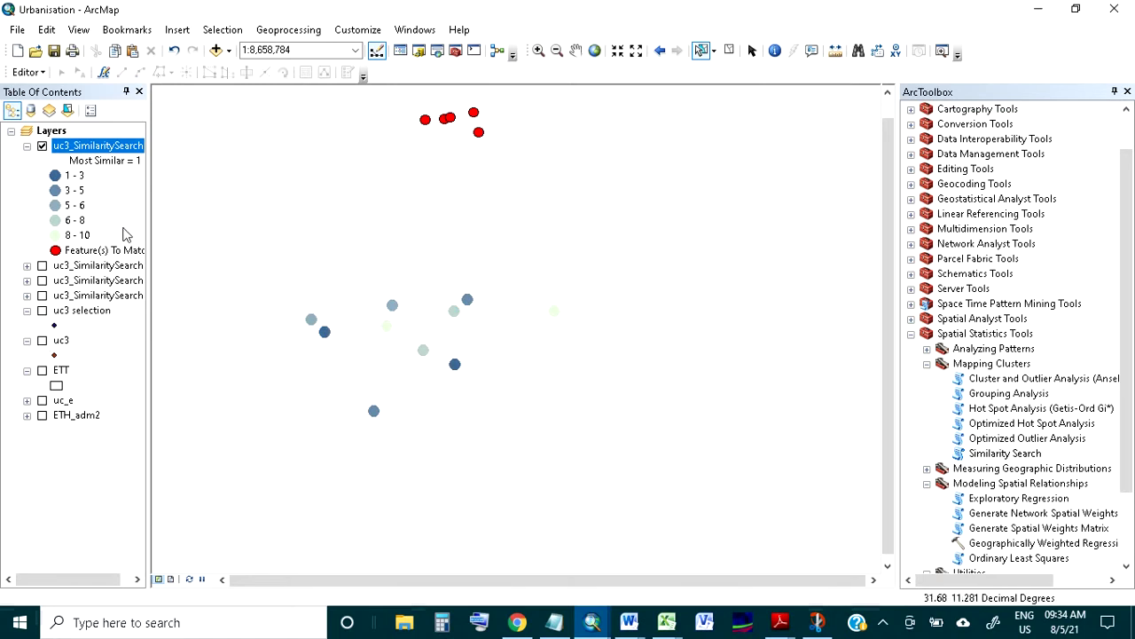
{"action": "left_click", "coordinate": [43, 372]}
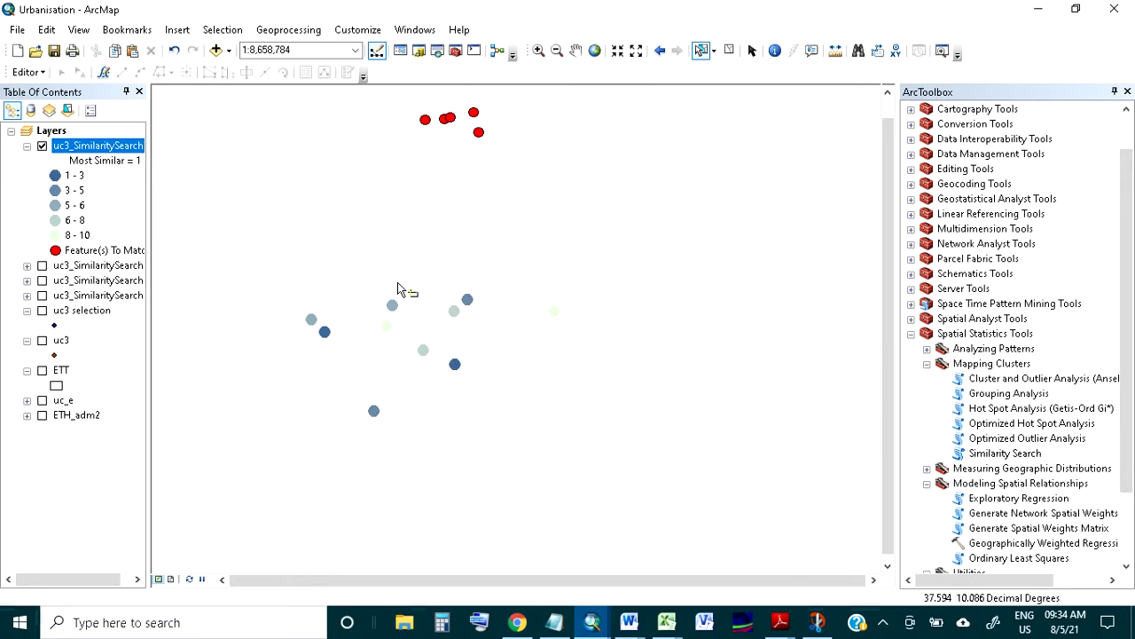
Step: Switch to Snip & Sketch to examine the target and candidate attribute profile charts, and return to ArcMap
{"action": "left_click", "coordinate": [820, 629]}
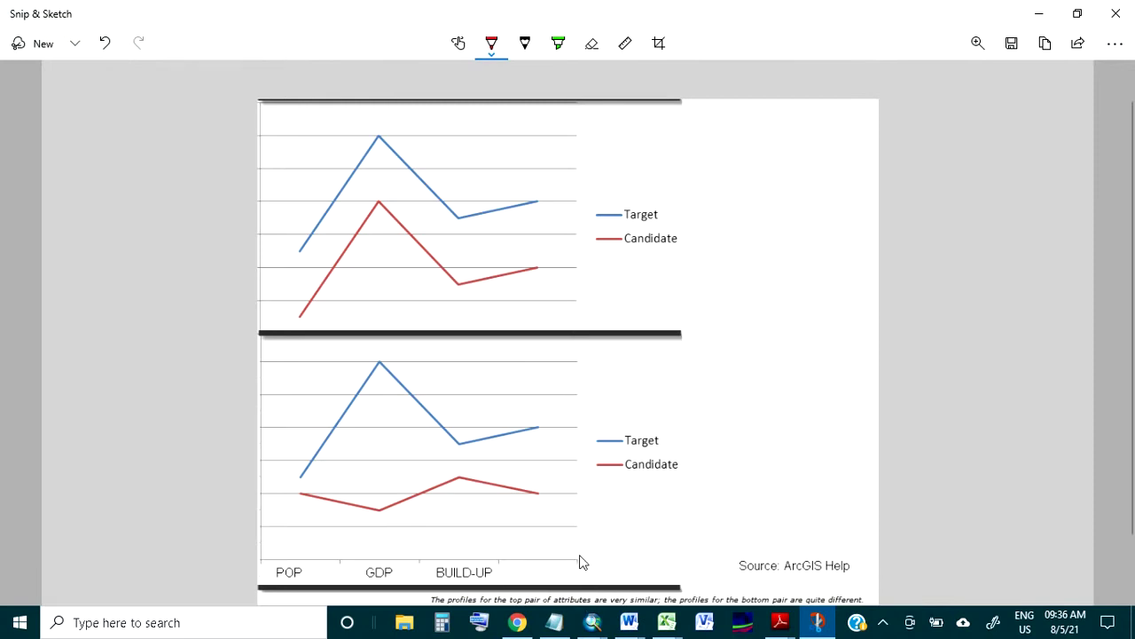
{"action": "left_click", "coordinate": [1039, 13]}
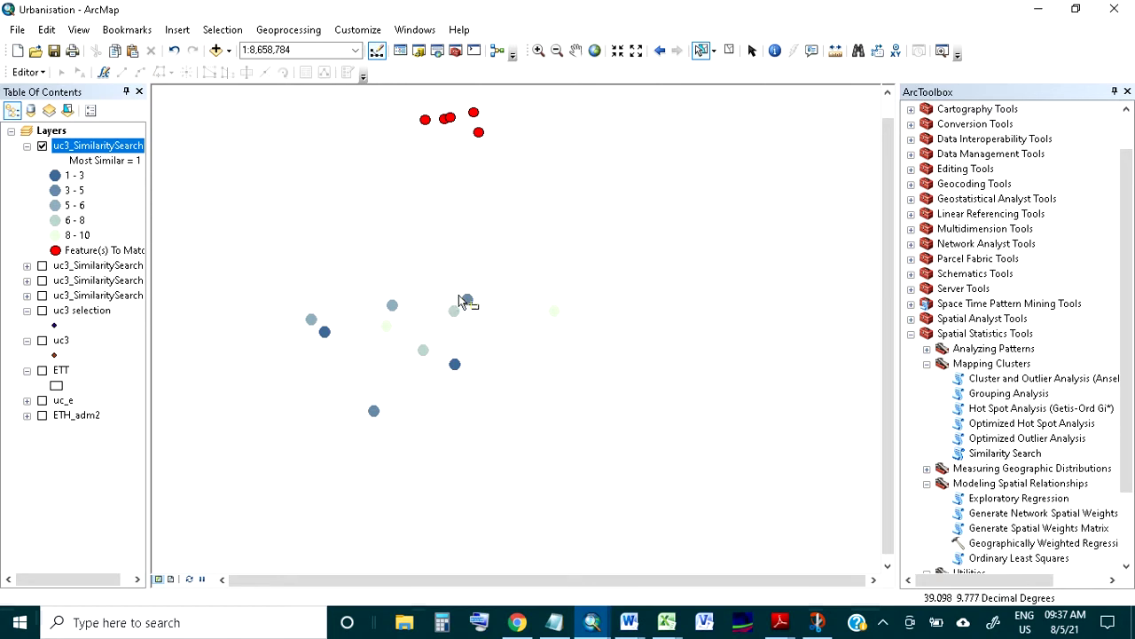
{"action": "left_click", "coordinate": [815, 623]}
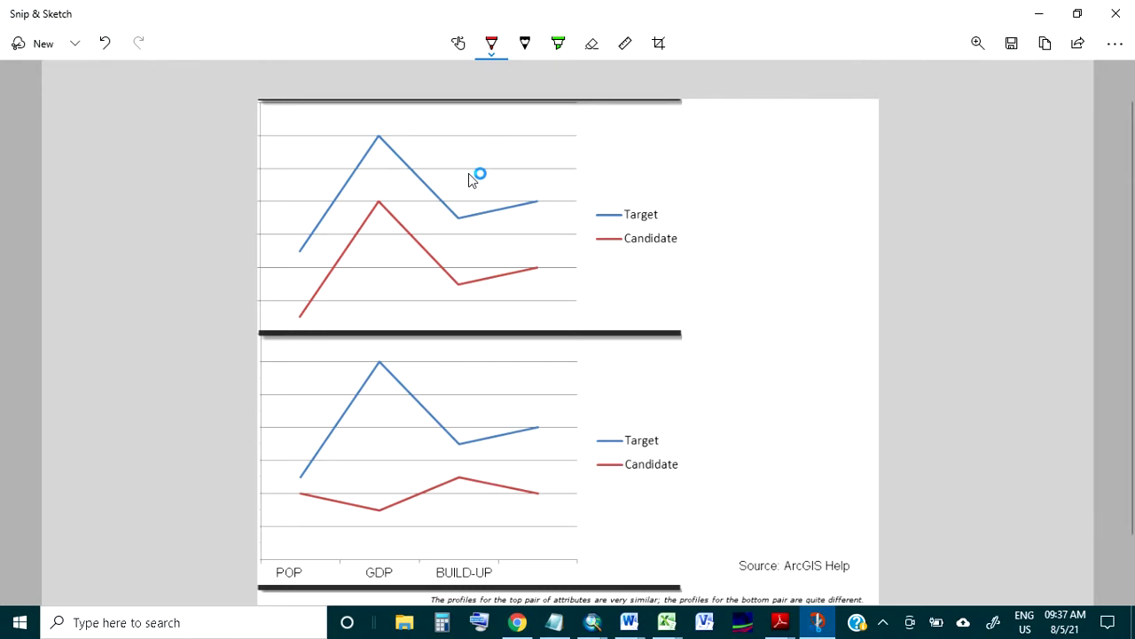
{"action": "left_click", "coordinate": [1038, 14]}
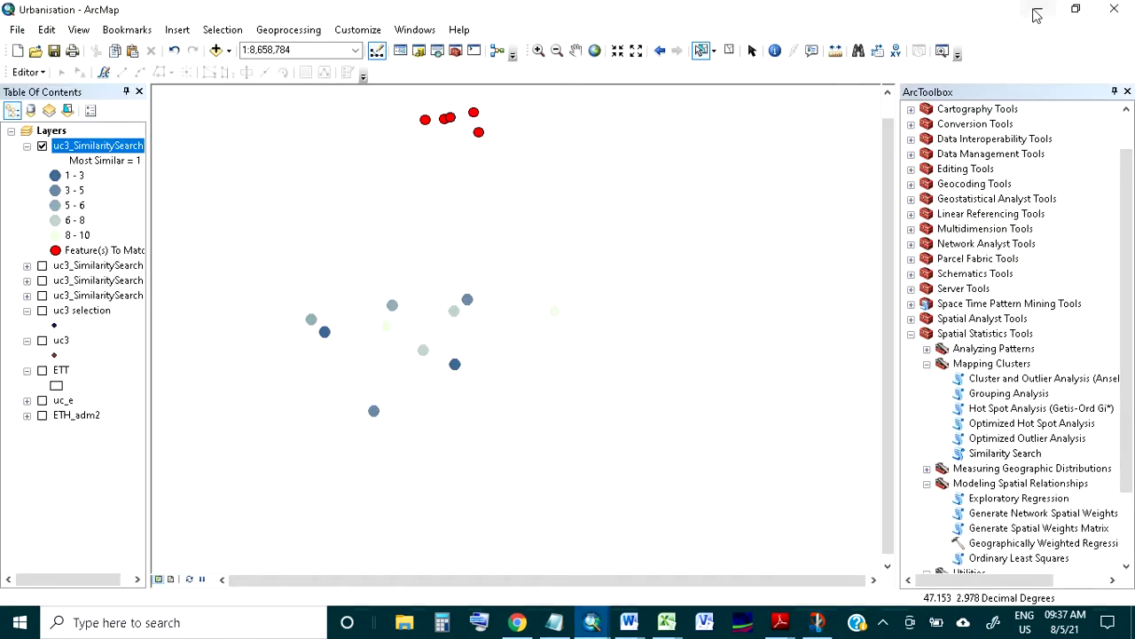
Step: Show the uc3 layer together with the profile matches and clear the feature selection
{"action": "left_click", "coordinate": [42, 341]}
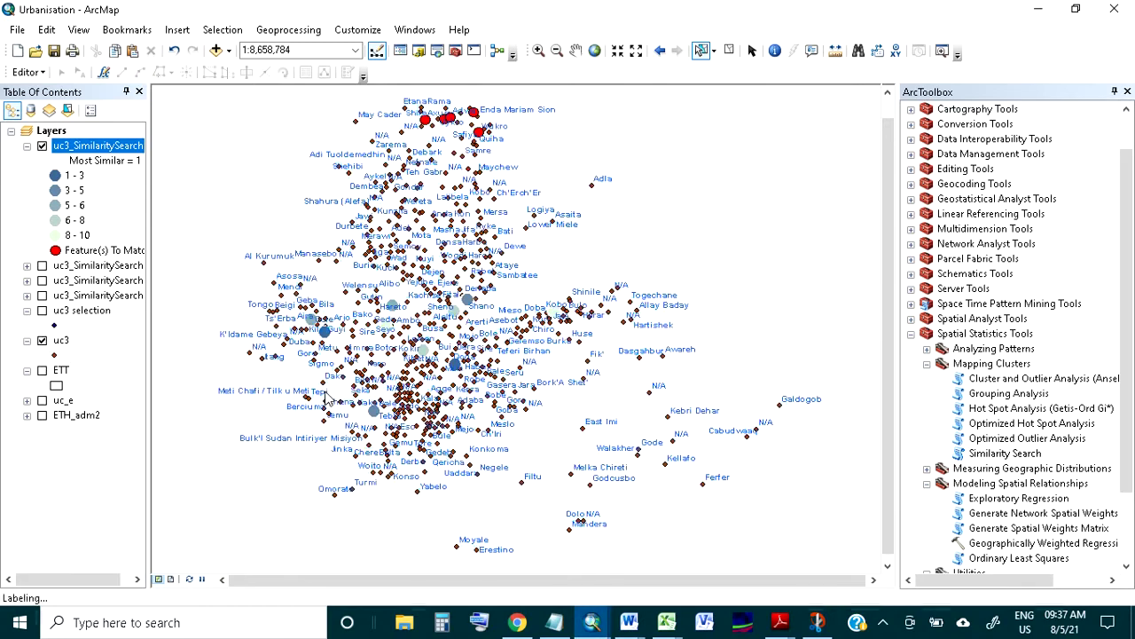
{"action": "scroll", "coordinate": [350, 346], "scroll_direction": "down", "scroll_amount": 2}
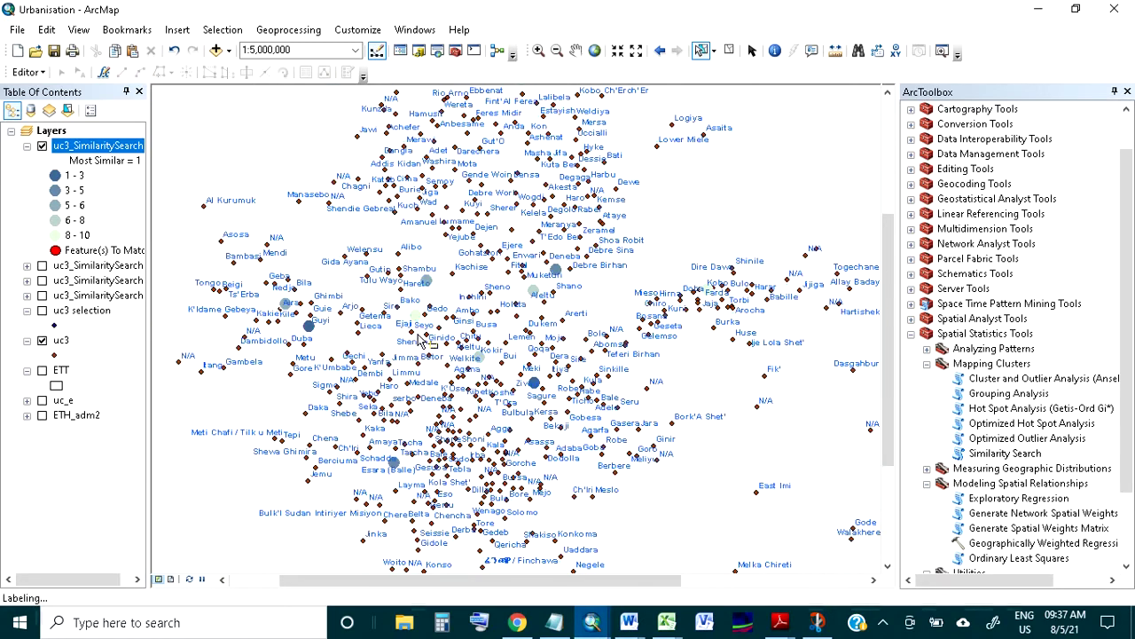
{"action": "left_click", "coordinate": [729, 51]}
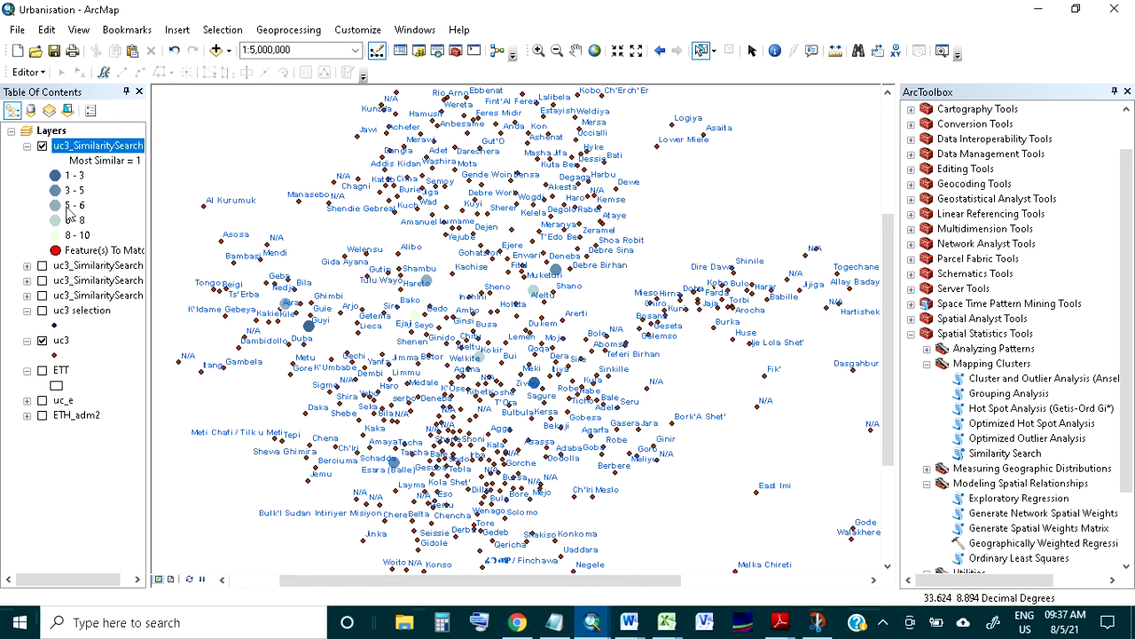
Step: Change the symbol of the 1 - 3 rank class in the newest similarity layer to the green Square 2 marker
{"action": "left_click", "coordinate": [56, 176]}
{"action": "left_click", "coordinate": [553, 346]}
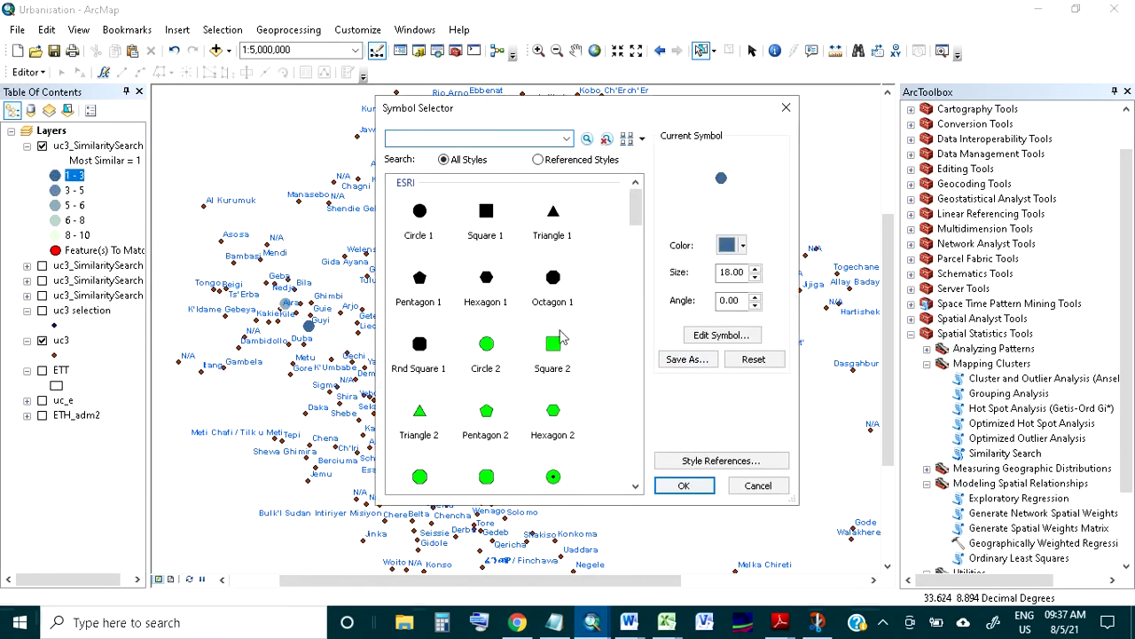
{"action": "left_click", "coordinate": [684, 485]}
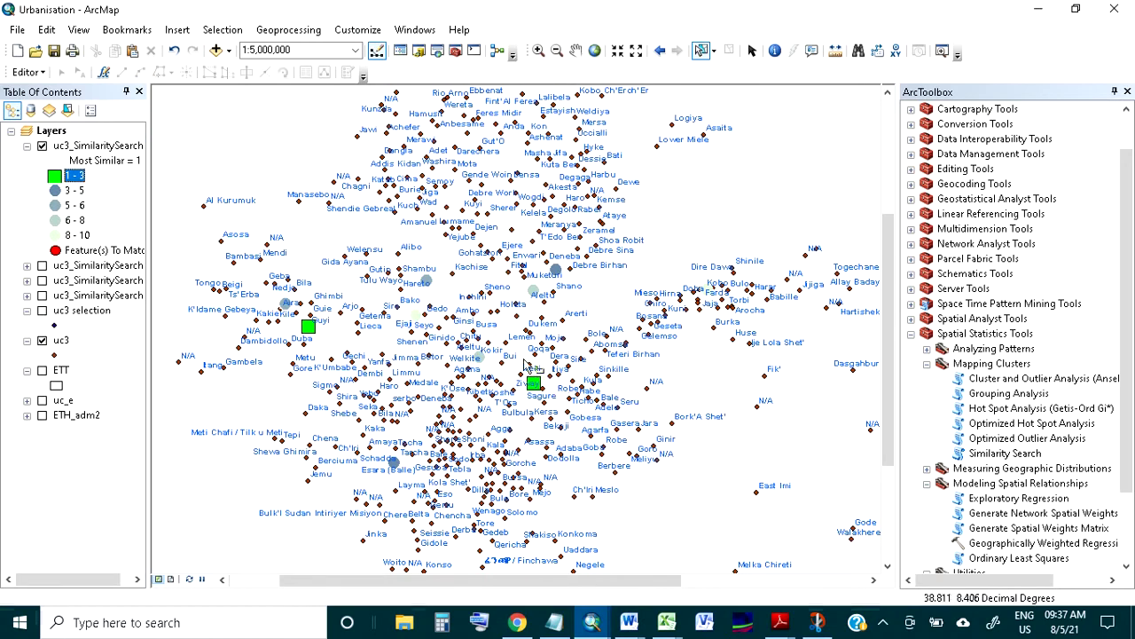
Step: Examine the green-marked match near Asella and the labelled towns around it
{"action": "scroll", "coordinate": [557, 415], "scroll_direction": "up", "scroll_amount": 3}
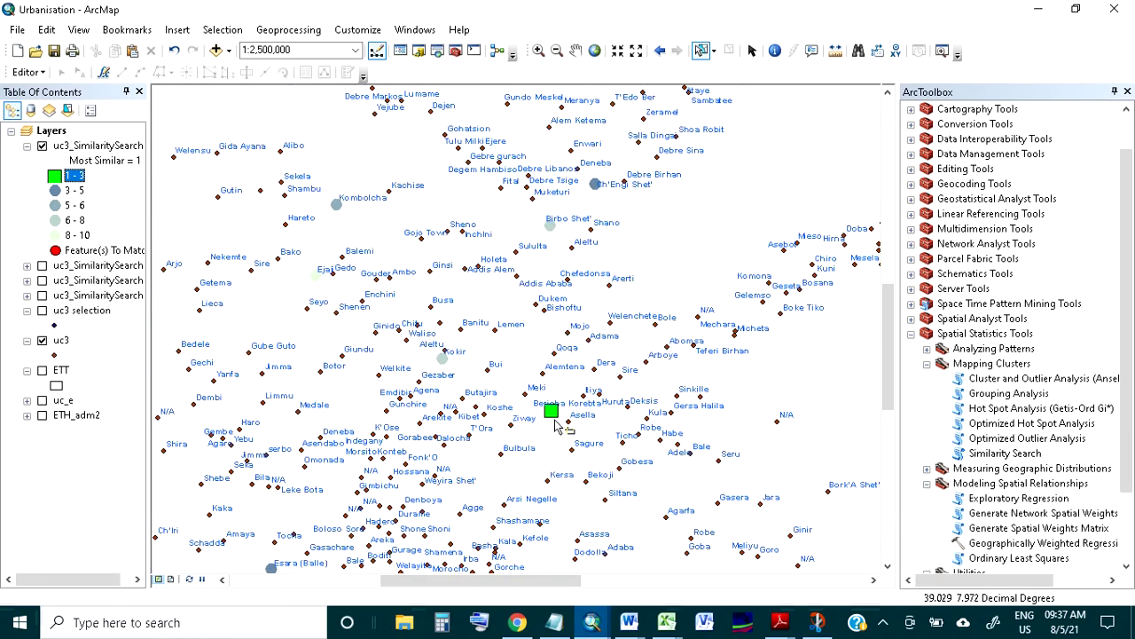
{"action": "scroll", "coordinate": [555, 421], "scroll_direction": "up", "scroll_amount": 3}
{"action": "scroll", "coordinate": [567, 420], "scroll_direction": "up", "scroll_amount": 2}
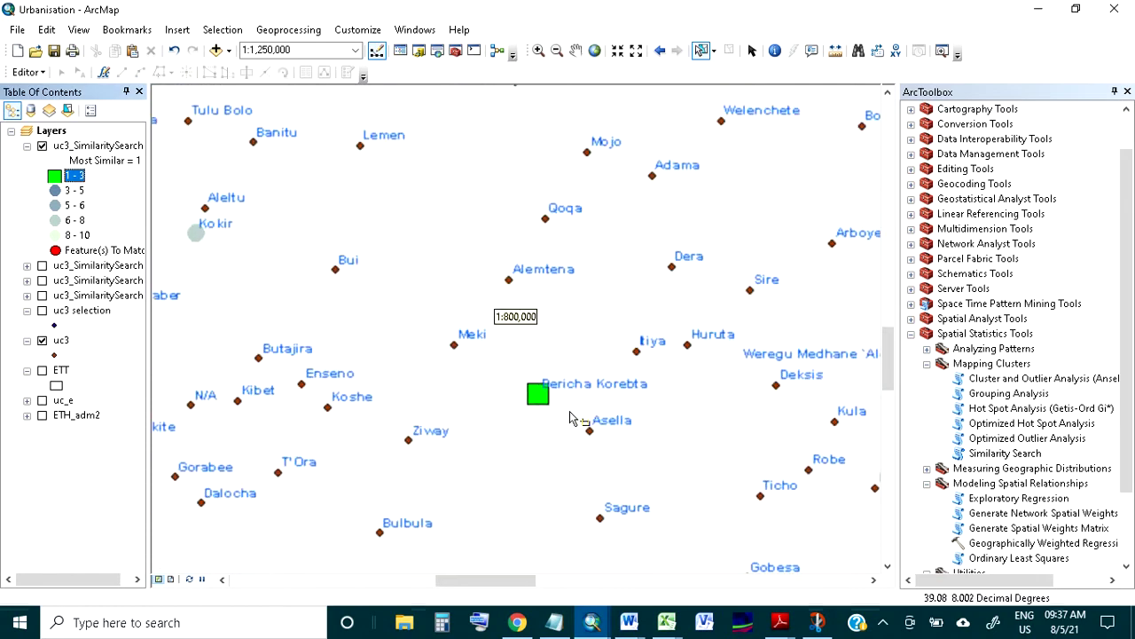
{"action": "scroll", "coordinate": [559, 417], "scroll_direction": "up", "scroll_amount": 2}
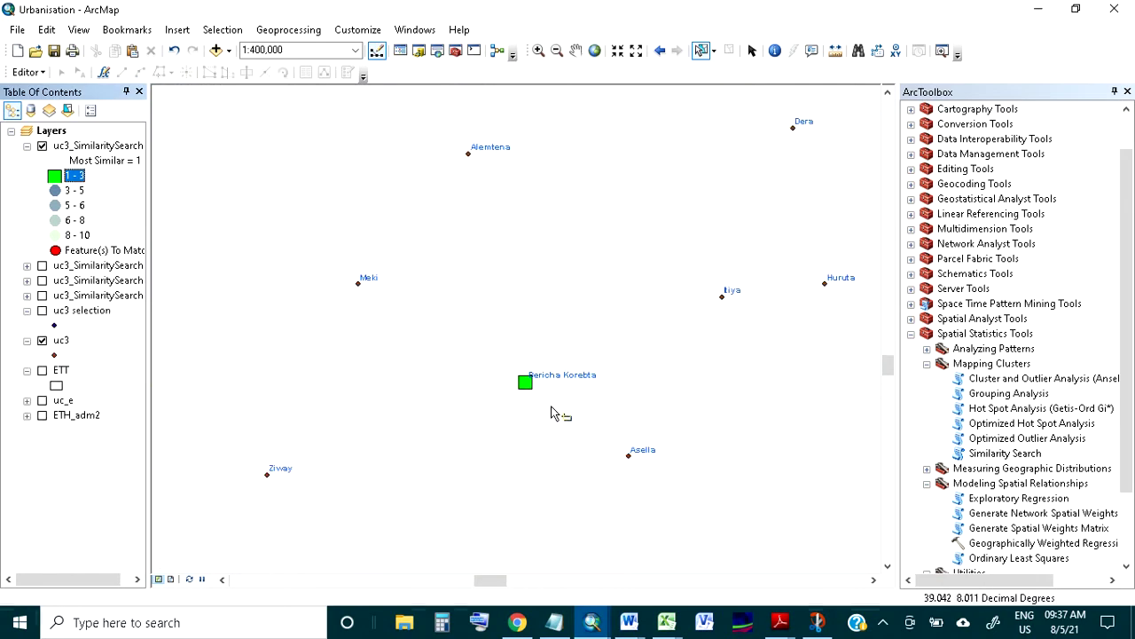
{"action": "scroll", "coordinate": [416, 311], "scroll_direction": "down", "scroll_amount": 2}
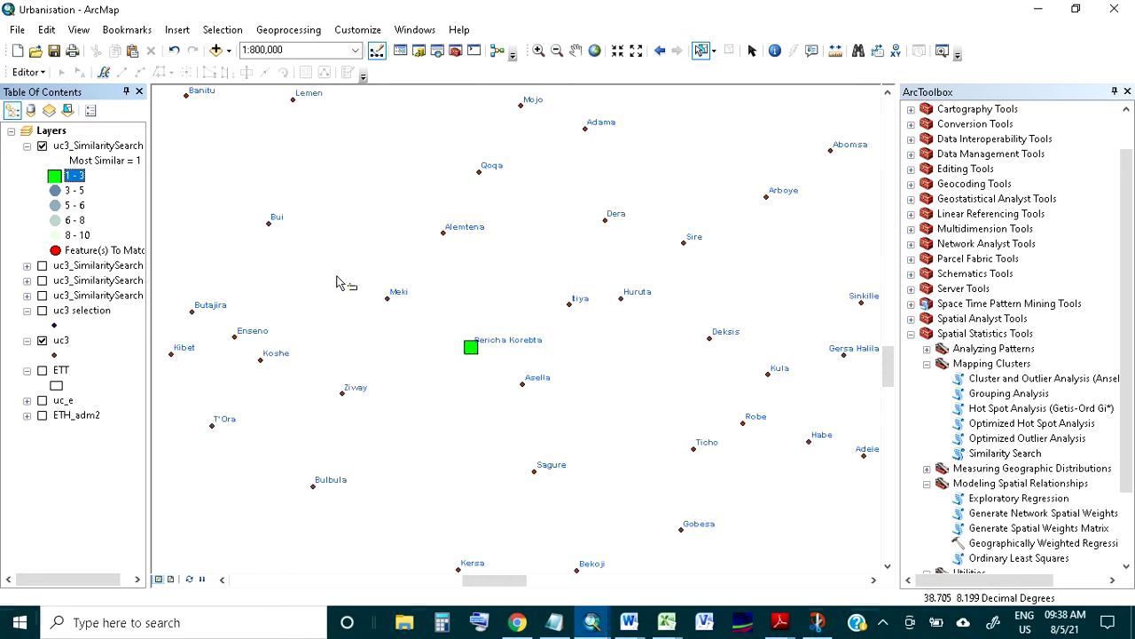
Step: Return to the extent of the newest similarity layer and examine the green-marked match at Guyi and the towns around it
{"action": "scroll", "coordinate": [341, 288], "scroll_direction": "down", "scroll_amount": 2}
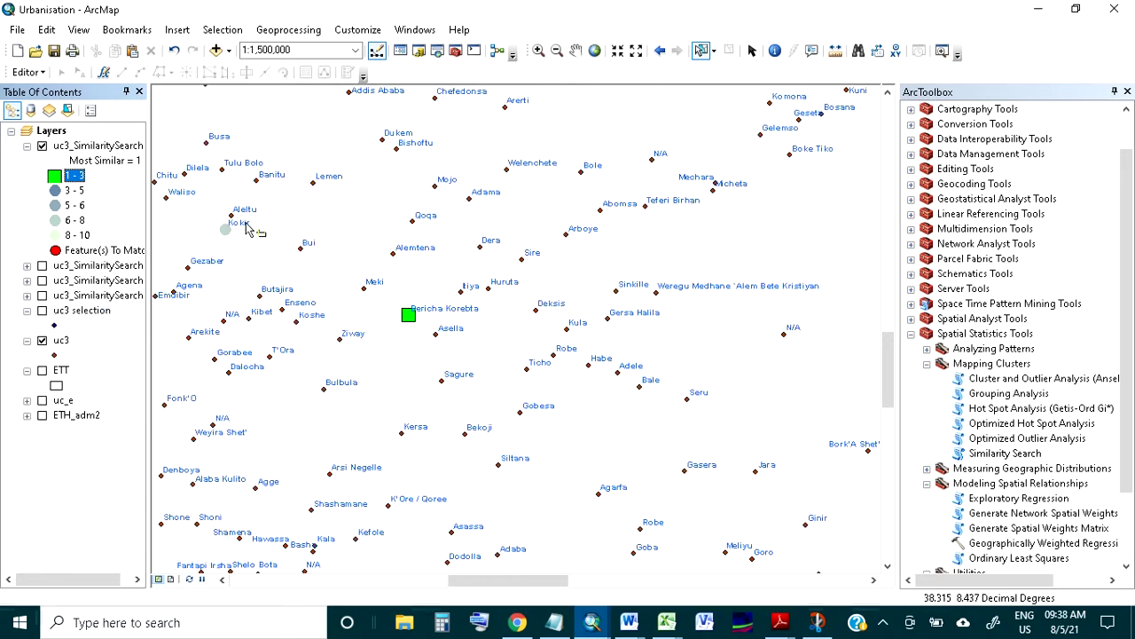
{"action": "scroll", "coordinate": [263, 241], "scroll_direction": "down", "scroll_amount": 2}
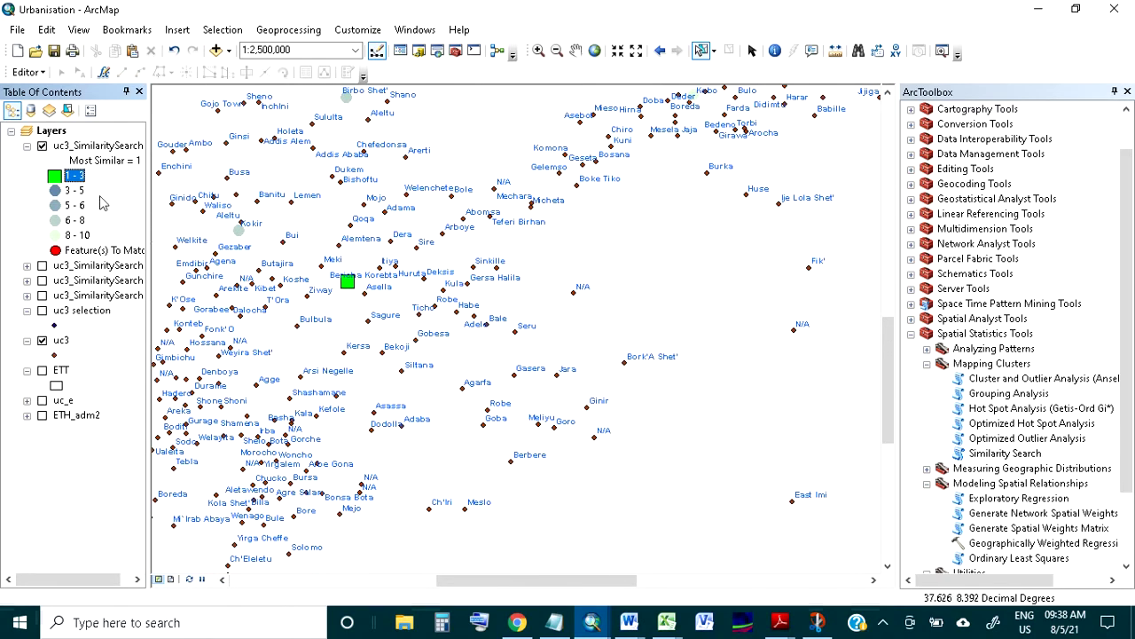
{"action": "right_click", "coordinate": [78, 151]}
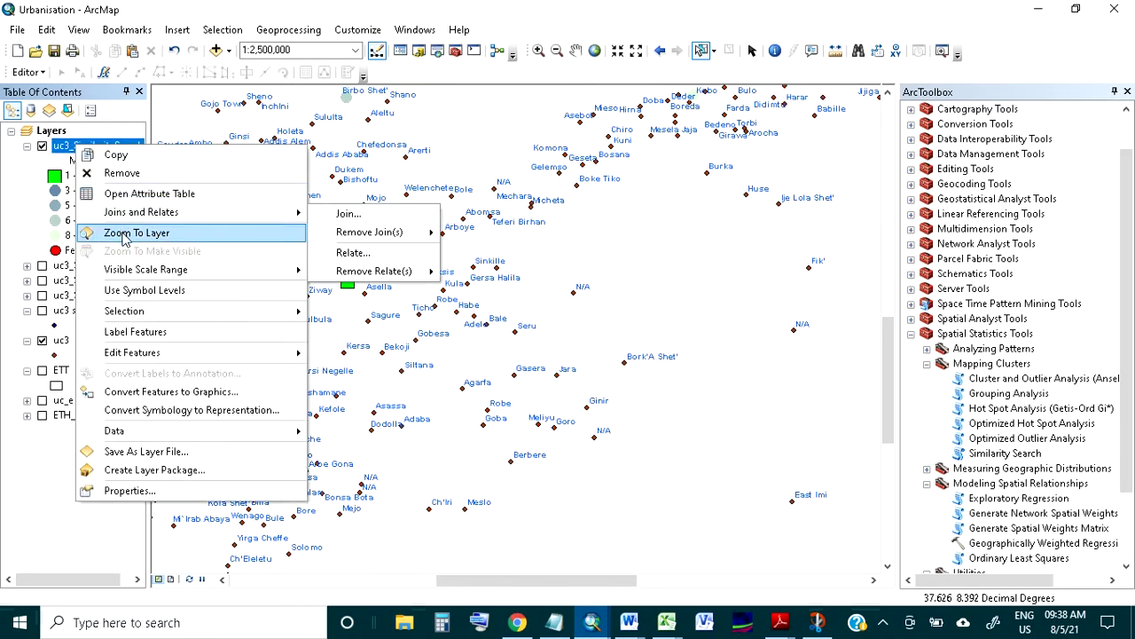
{"action": "left_click", "coordinate": [127, 228]}
{"action": "scroll", "coordinate": [366, 448], "scroll_direction": "up", "scroll_amount": 6}
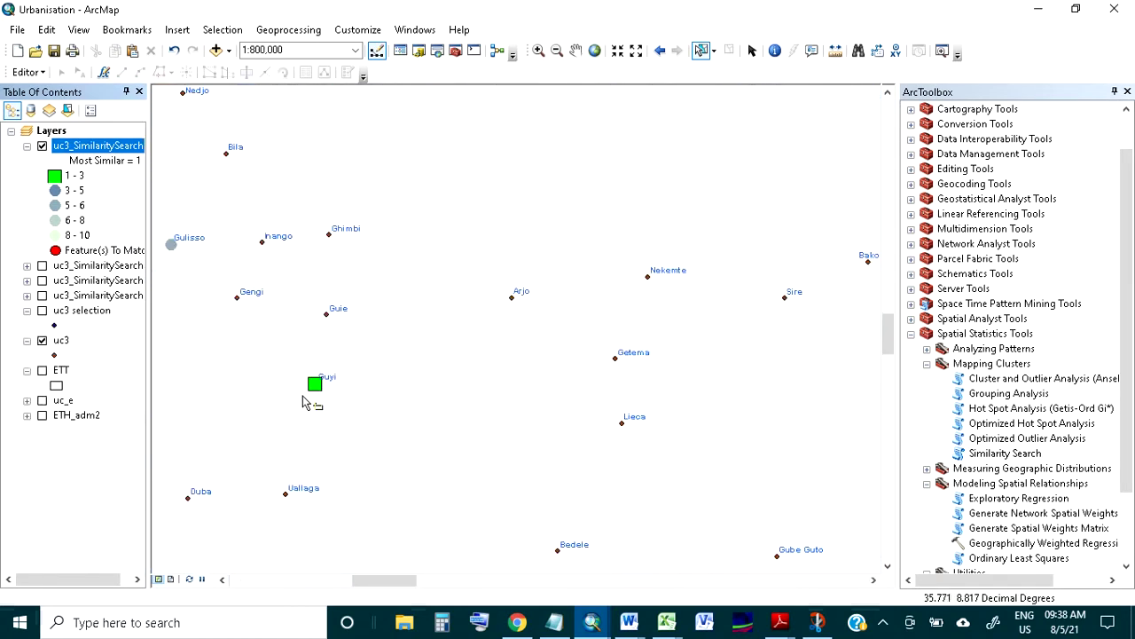
{"action": "scroll", "coordinate": [315, 410], "scroll_direction": "up", "scroll_amount": 3}
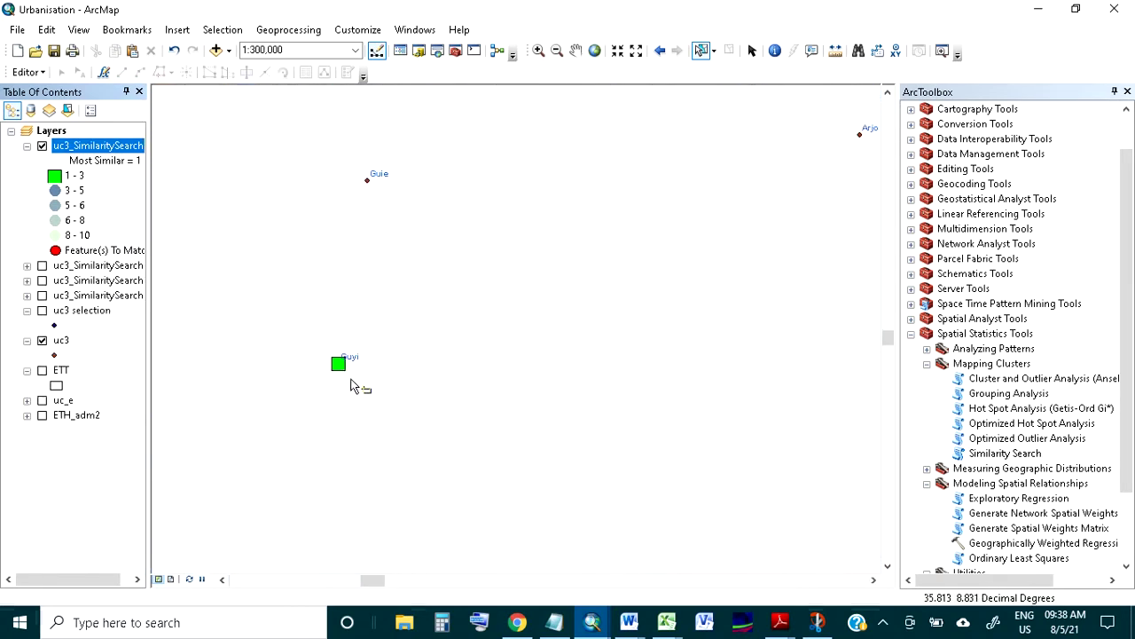
{"action": "scroll", "coordinate": [359, 389], "scroll_direction": "down", "scroll_amount": 3}
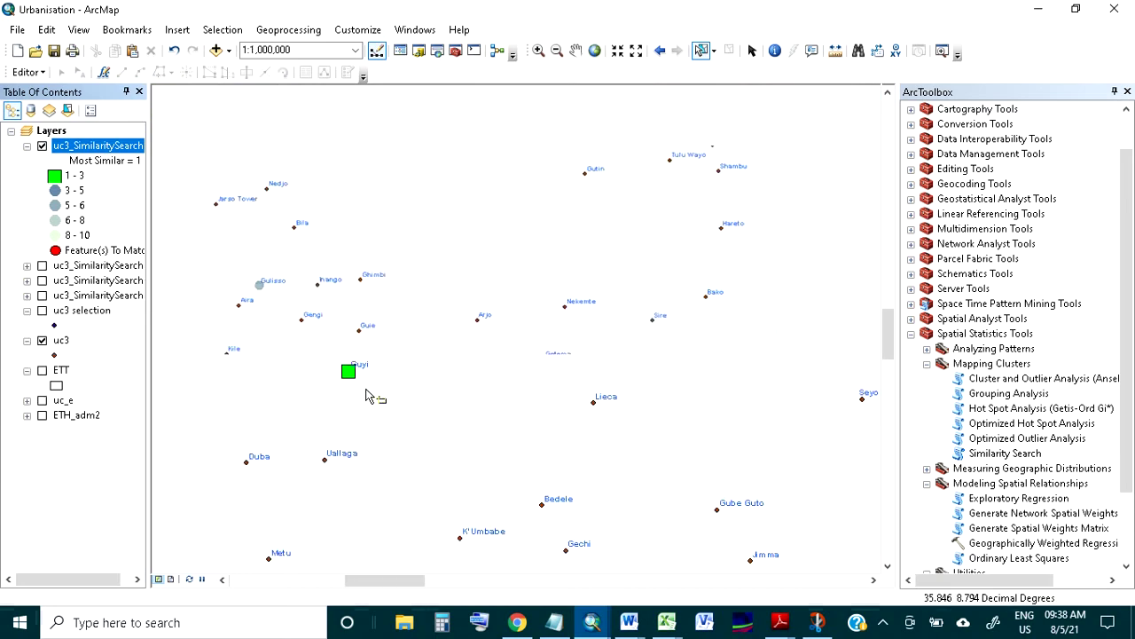
{"action": "scroll", "coordinate": [366, 395], "scroll_direction": "down", "scroll_amount": 2}
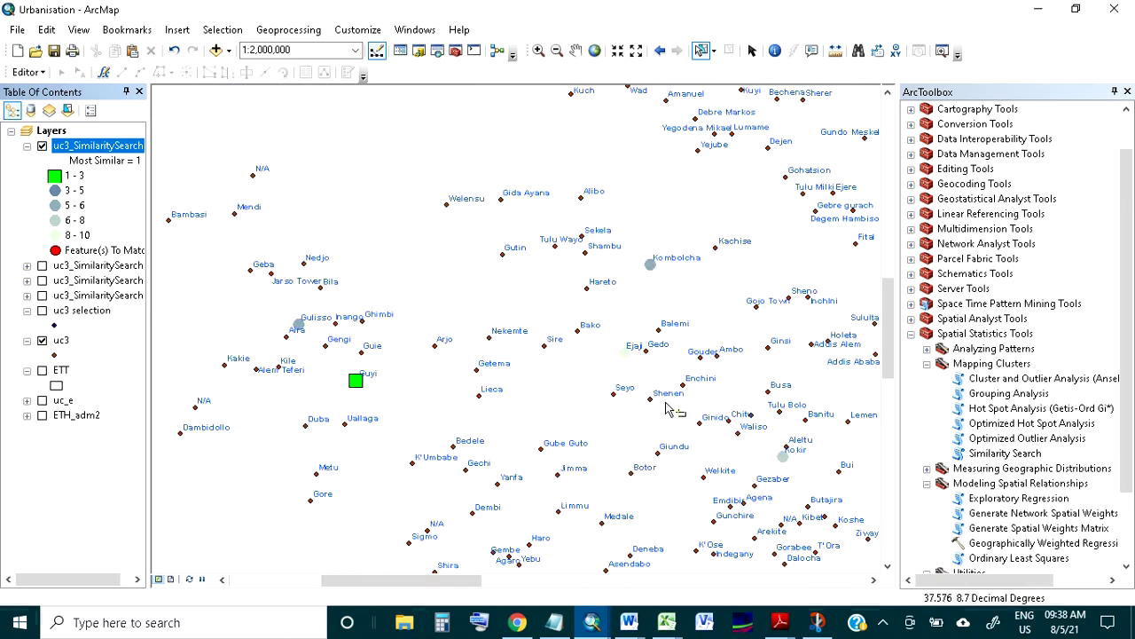
{"action": "scroll", "coordinate": [719, 383], "scroll_direction": "down", "scroll_amount": 2}
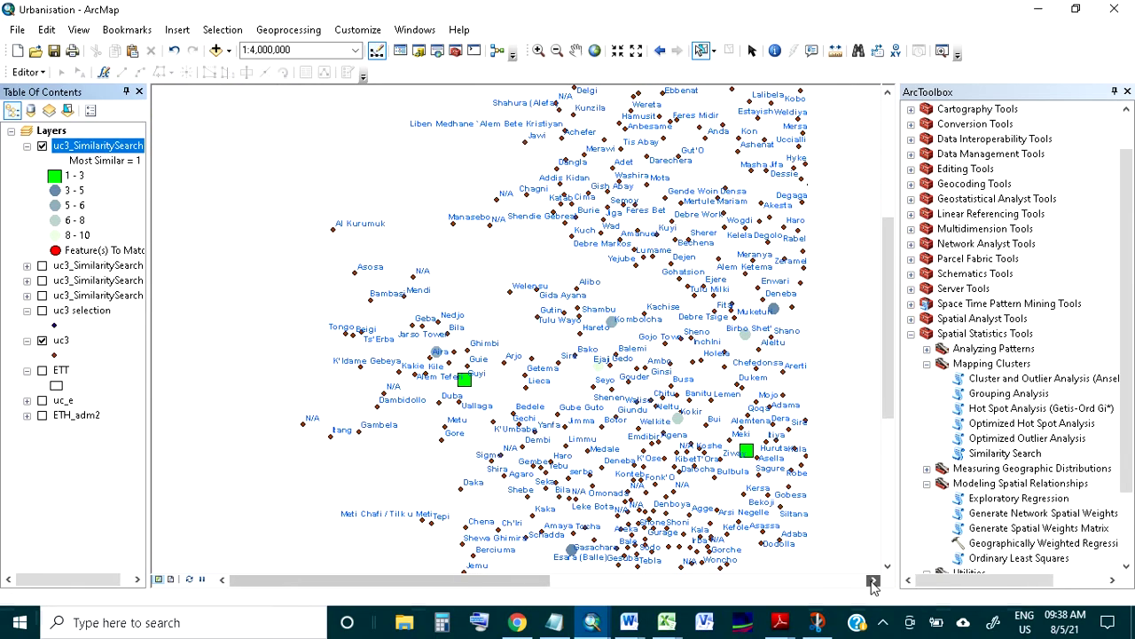
Step: Examine the red-marked target towns in Tigray, from Shire to Adigrat and Wukro, and the urban centres around them
{"action": "scroll", "coordinate": [710, 229], "scroll_direction": "down", "scroll_amount": 2}
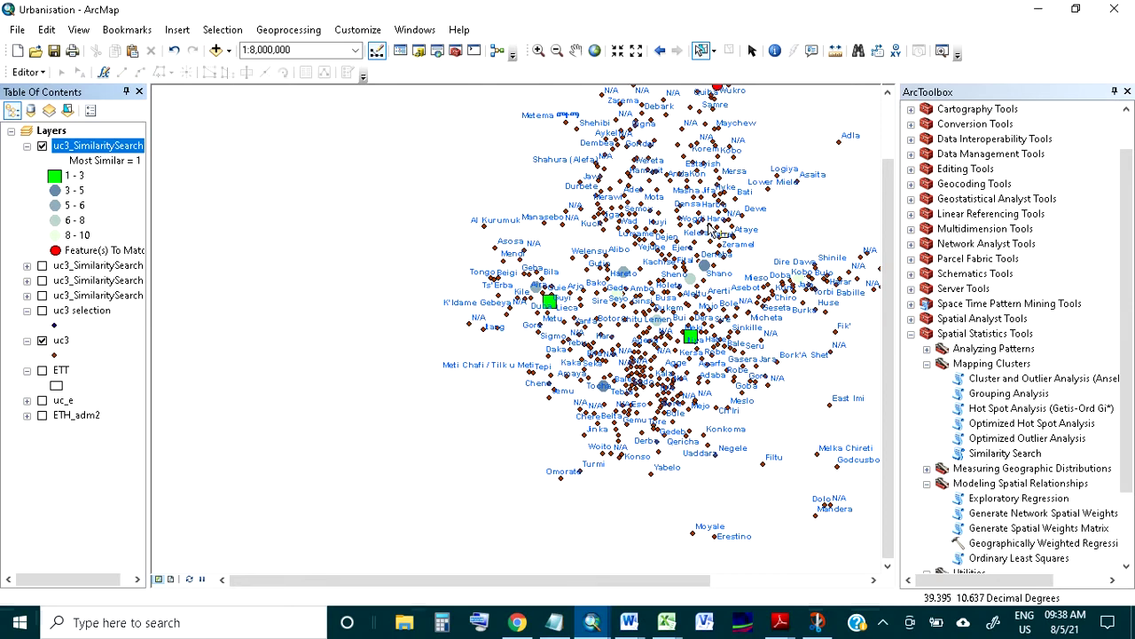
{"action": "left_click", "coordinate": [888, 93]}
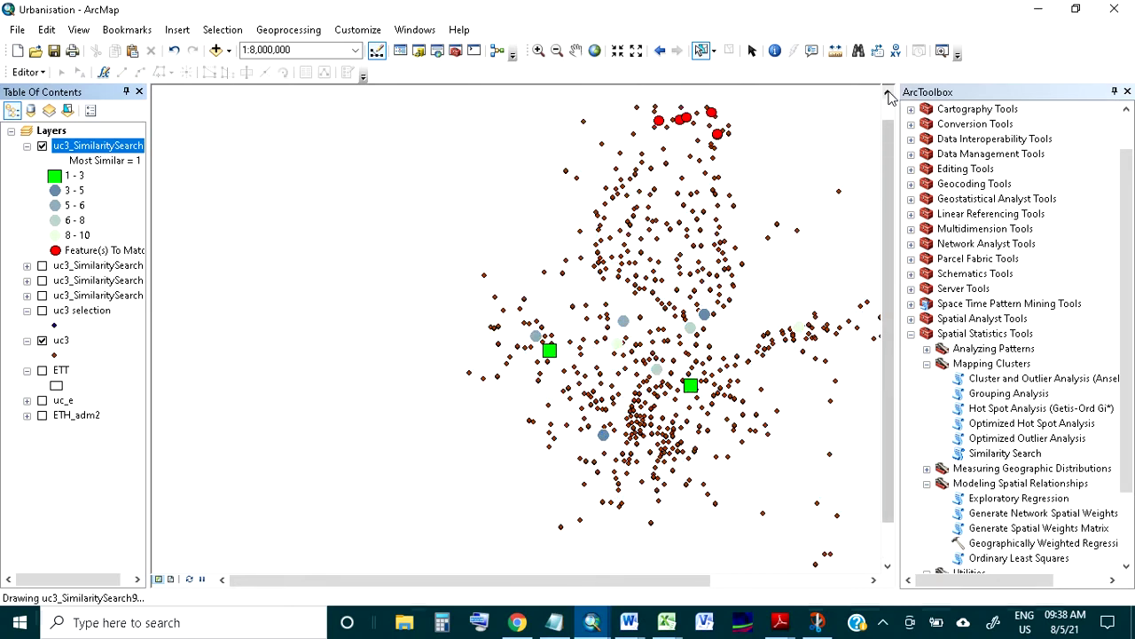
{"action": "scroll", "coordinate": [758, 147], "scroll_direction": "up", "scroll_amount": 2}
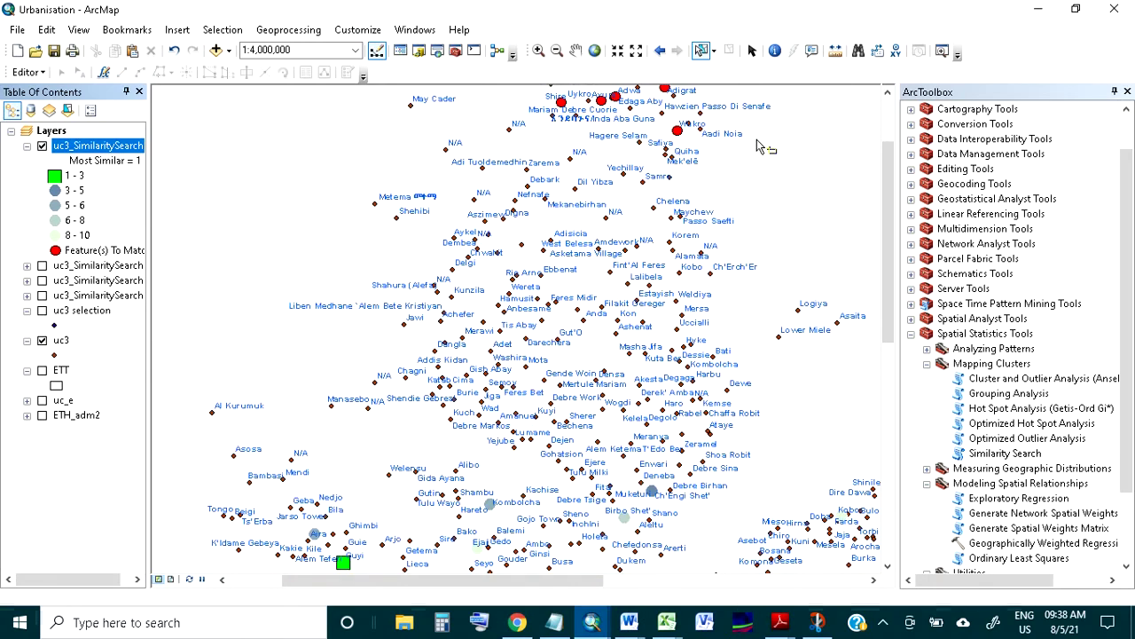
{"action": "left_click_drag", "start_coordinate": [559, 585], "coordinate": [585, 587]}
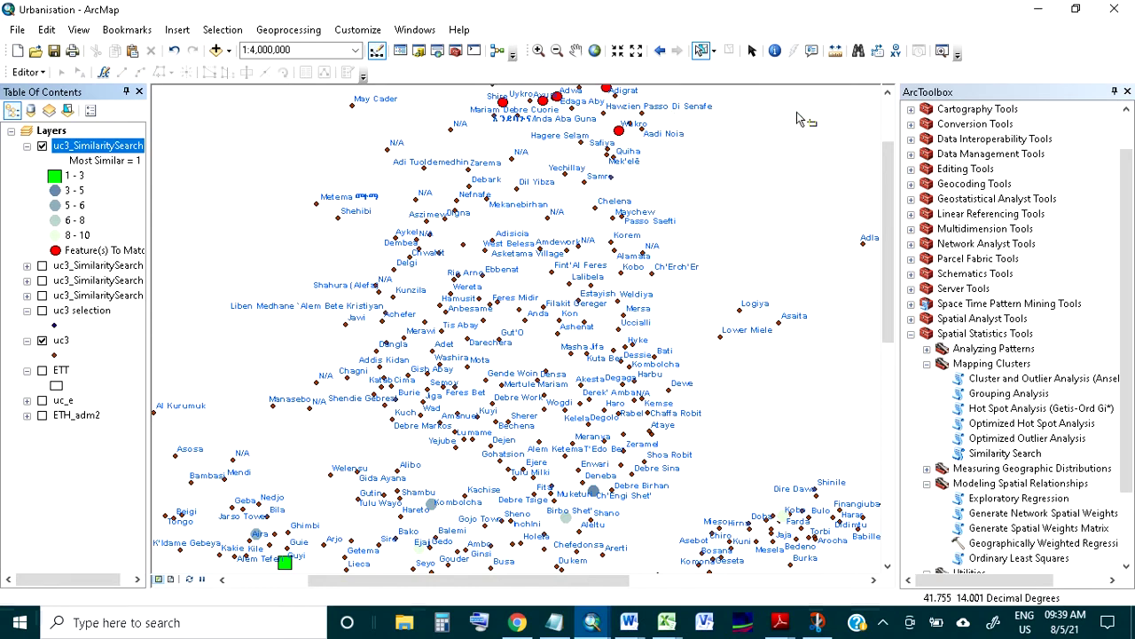
{"action": "left_click", "coordinate": [888, 92]}
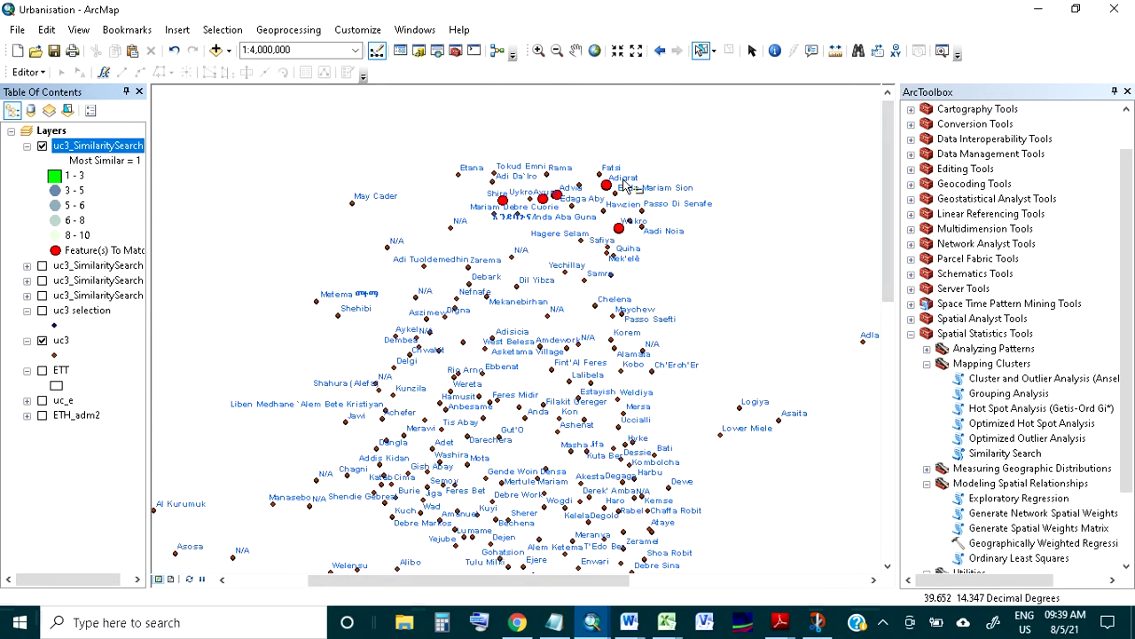
{"action": "scroll", "coordinate": [646, 181], "scroll_direction": "up", "scroll_amount": 2}
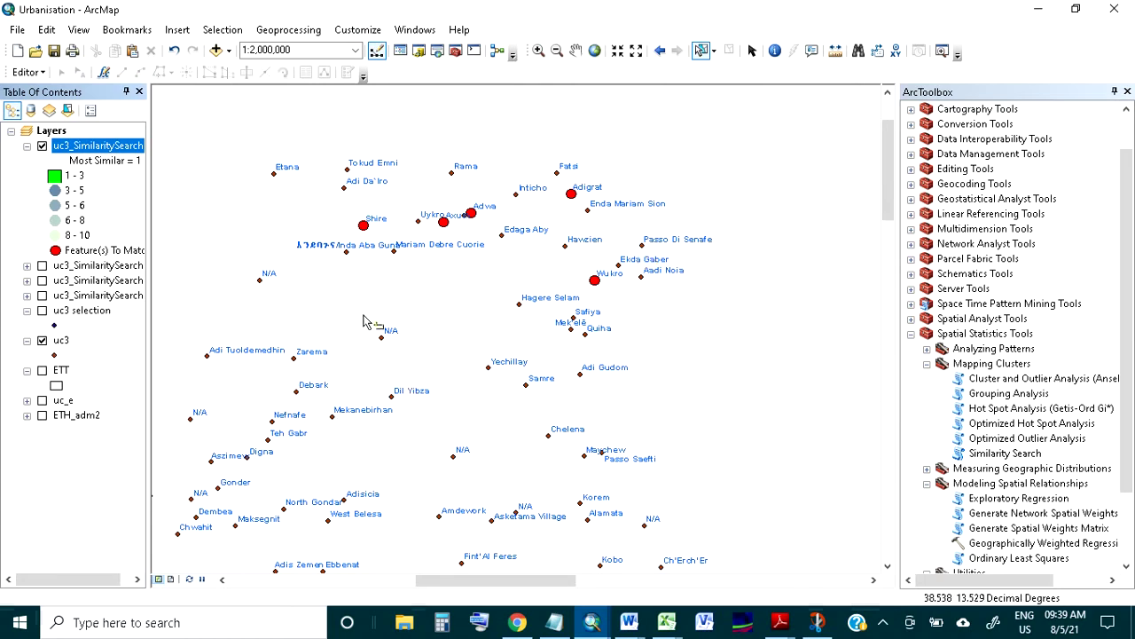
{"action": "left_click_drag", "start_coordinate": [483, 581], "coordinate": [468, 584]}
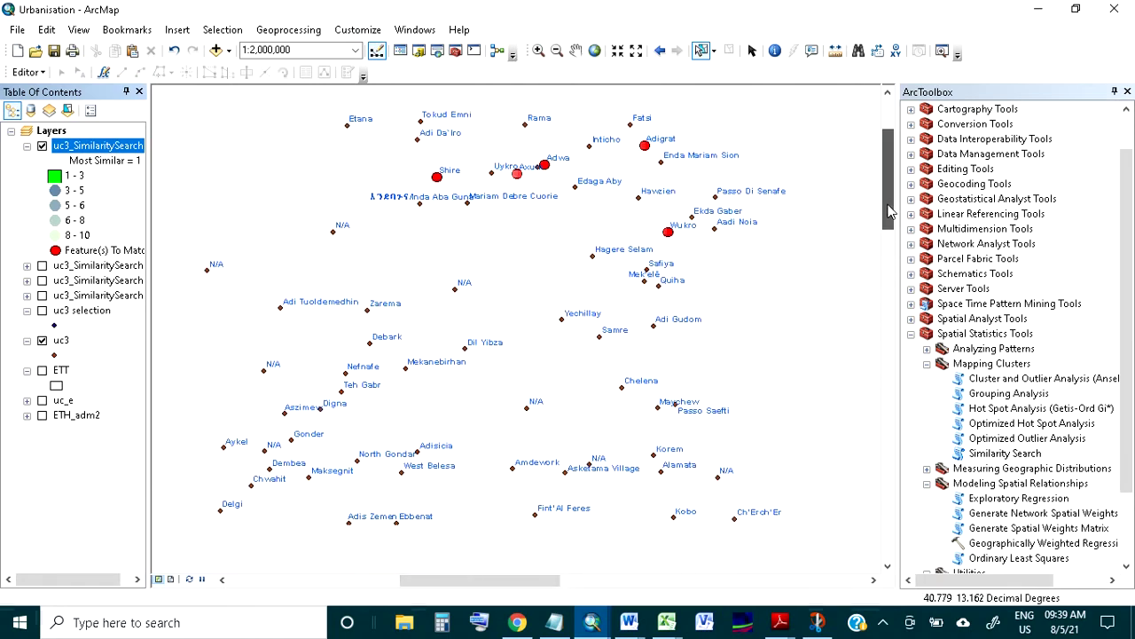
{"action": "left_click_drag", "start_coordinate": [890, 173], "coordinate": [890, 199]}
{"action": "scroll", "coordinate": [659, 377], "scroll_direction": "up", "scroll_amount": 2}
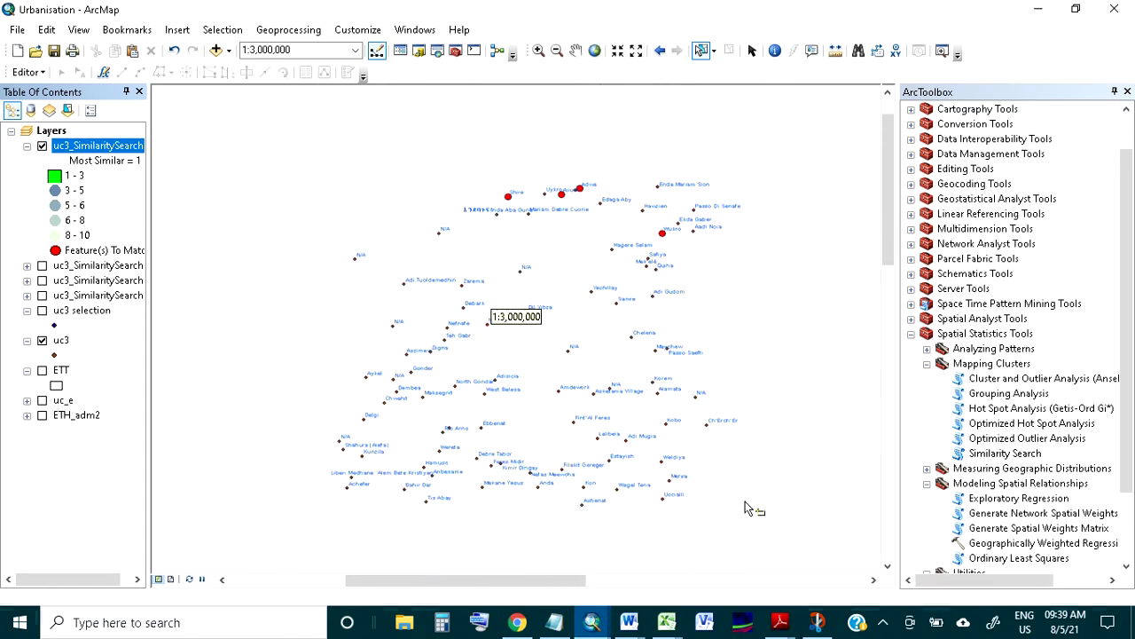
{"action": "left_click_drag", "start_coordinate": [588, 581], "coordinate": [594, 590]}
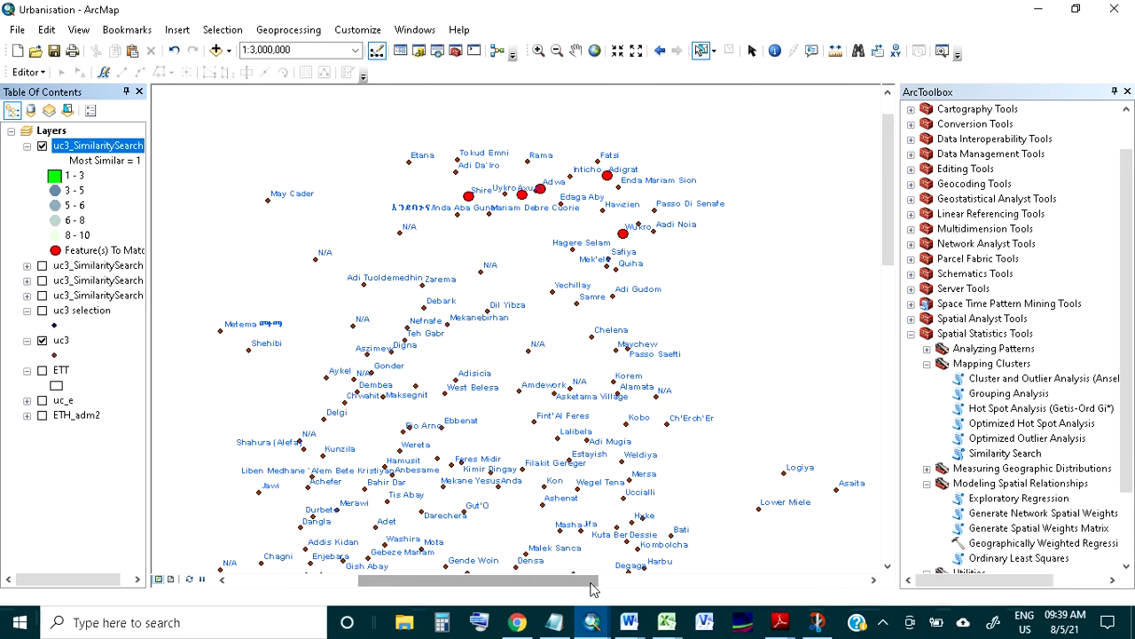
{"action": "left_click_drag", "start_coordinate": [592, 590], "coordinate": [593, 590]}
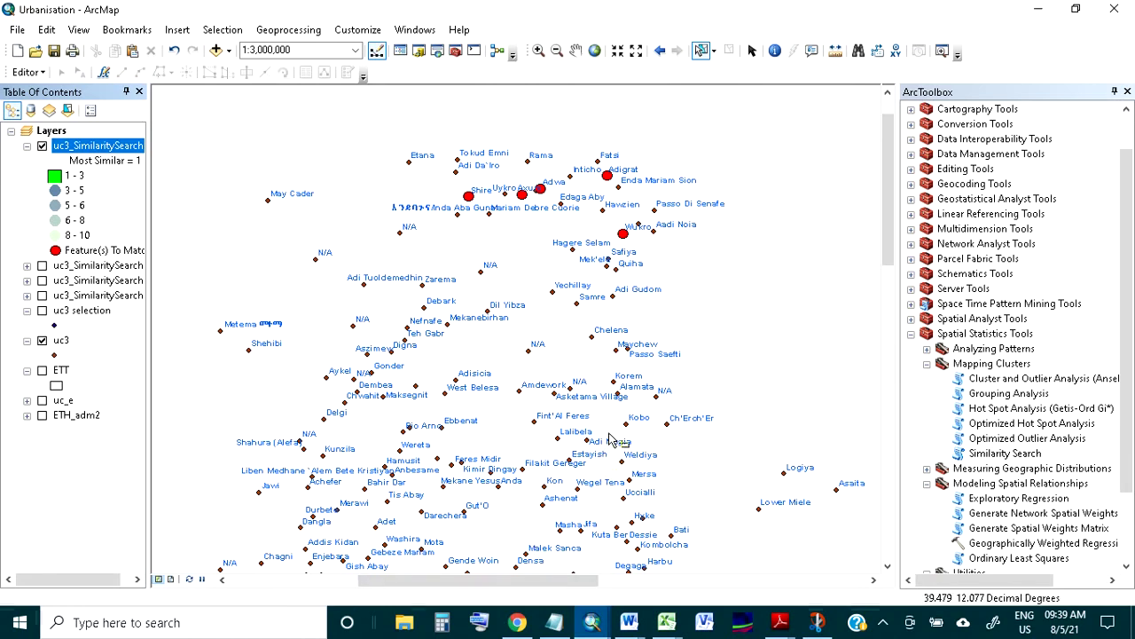
Step: Examine the urban centres south of the target towns, around Gonder, Lalibela and Weldiya, for similarity matches
{"action": "scroll", "coordinate": [609, 439], "scroll_direction": "down", "scroll_amount": 1}
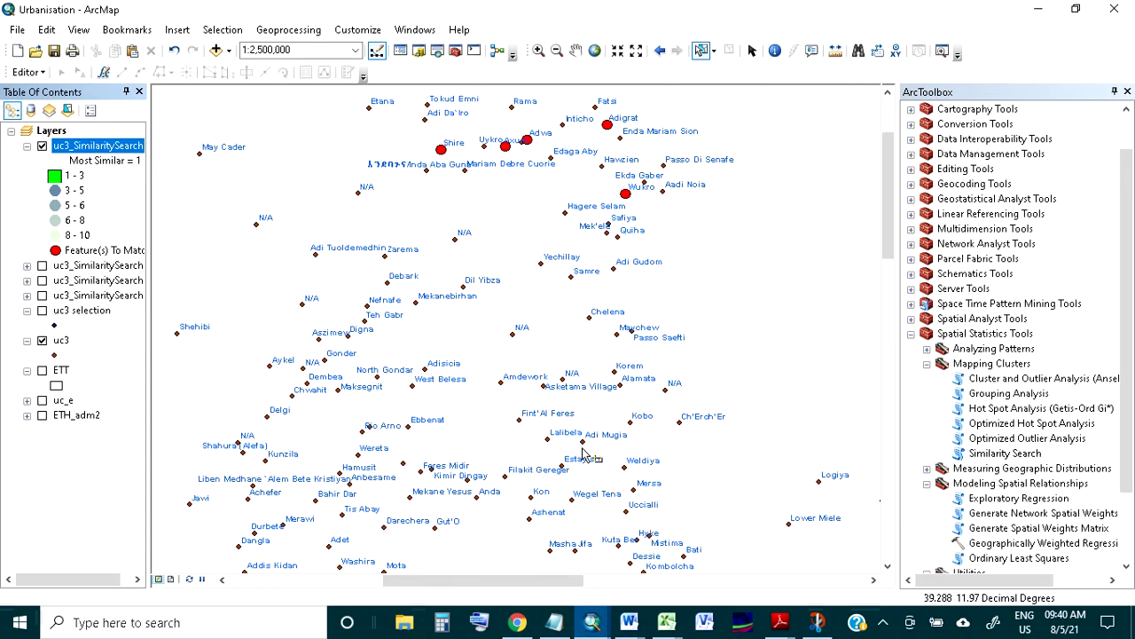
{"action": "scroll", "coordinate": [586, 454], "scroll_direction": "up", "scroll_amount": 1}
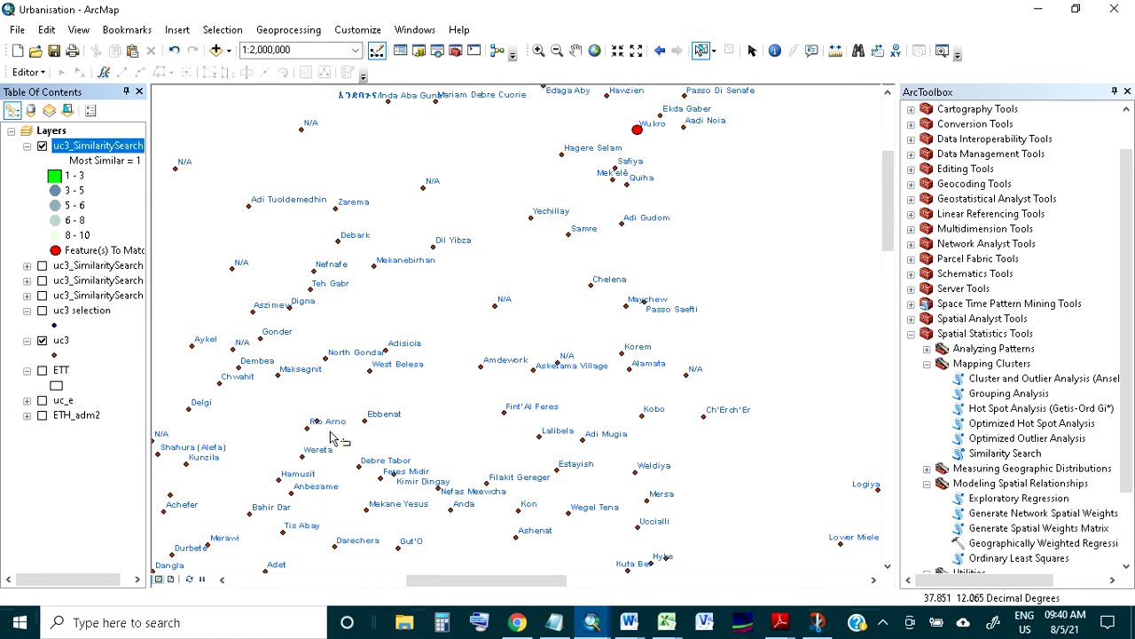
{"action": "scroll", "coordinate": [321, 432], "scroll_direction": "down", "scroll_amount": 3}
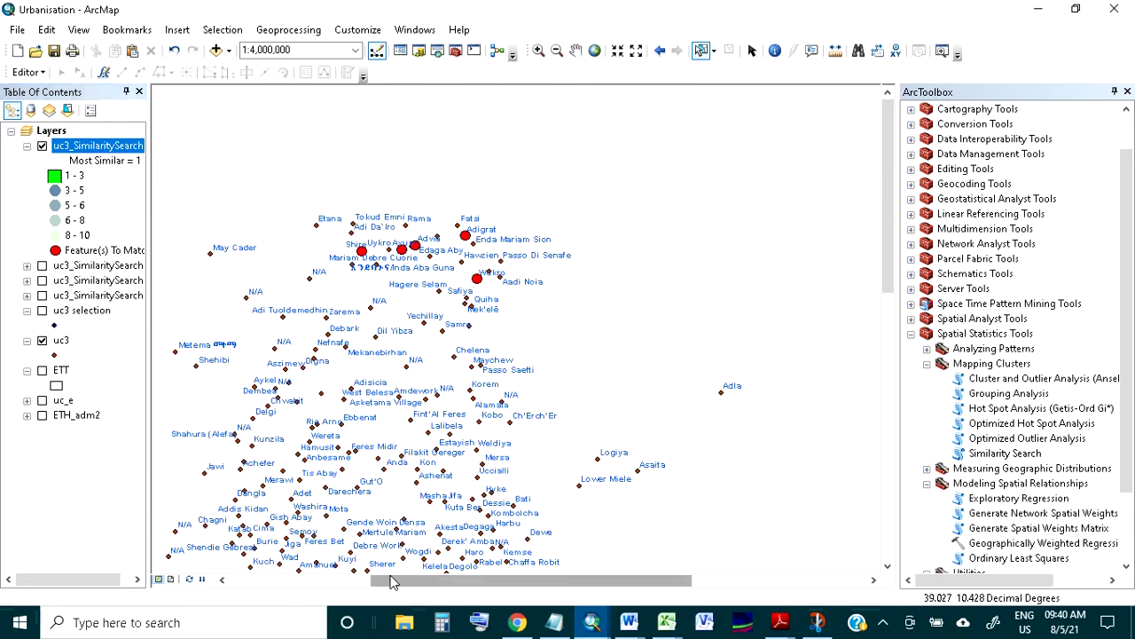
{"action": "left_click", "coordinate": [96, 146]}
{"action": "left_click_drag", "start_coordinate": [889, 240], "coordinate": [896, 273]}
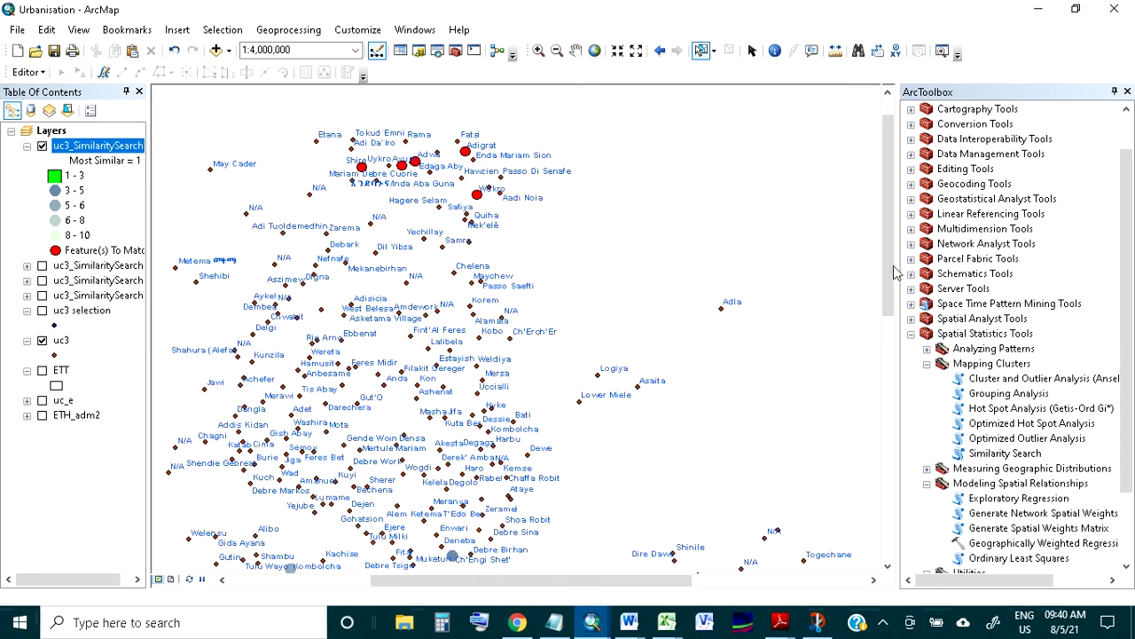
Step: Show the newest similarity layer's full extent and examine how the ranked matches are spread across central and southern Ethiopia
{"action": "right_click", "coordinate": [113, 149]}
{"action": "left_click", "coordinate": [173, 237]}
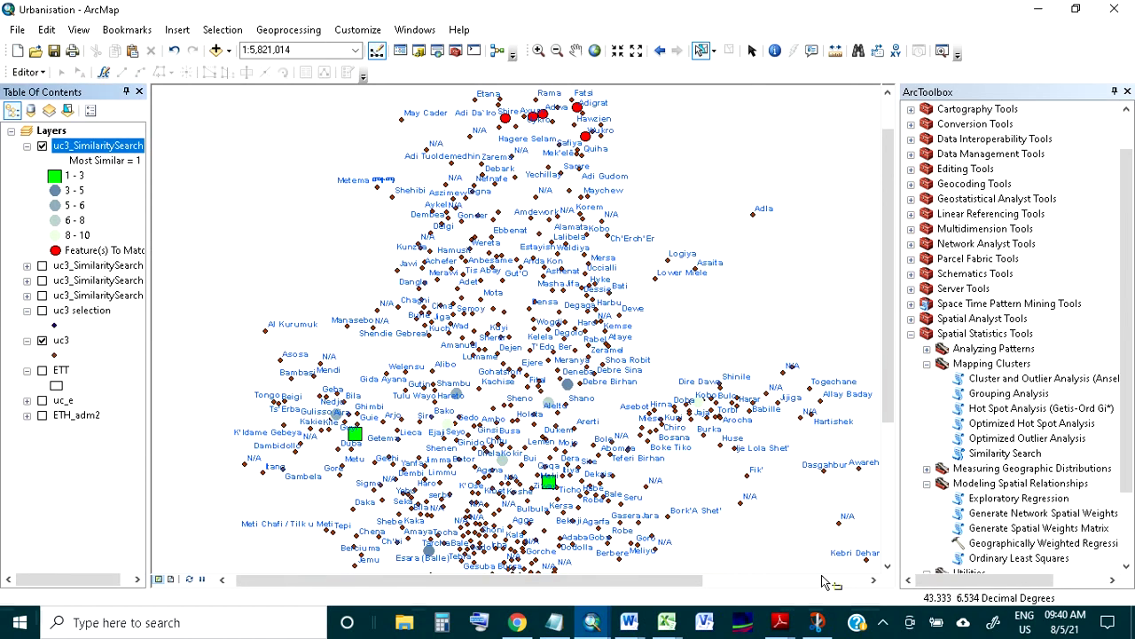
{"action": "left_click", "coordinate": [889, 568]}
{"action": "left_click", "coordinate": [889, 568]}
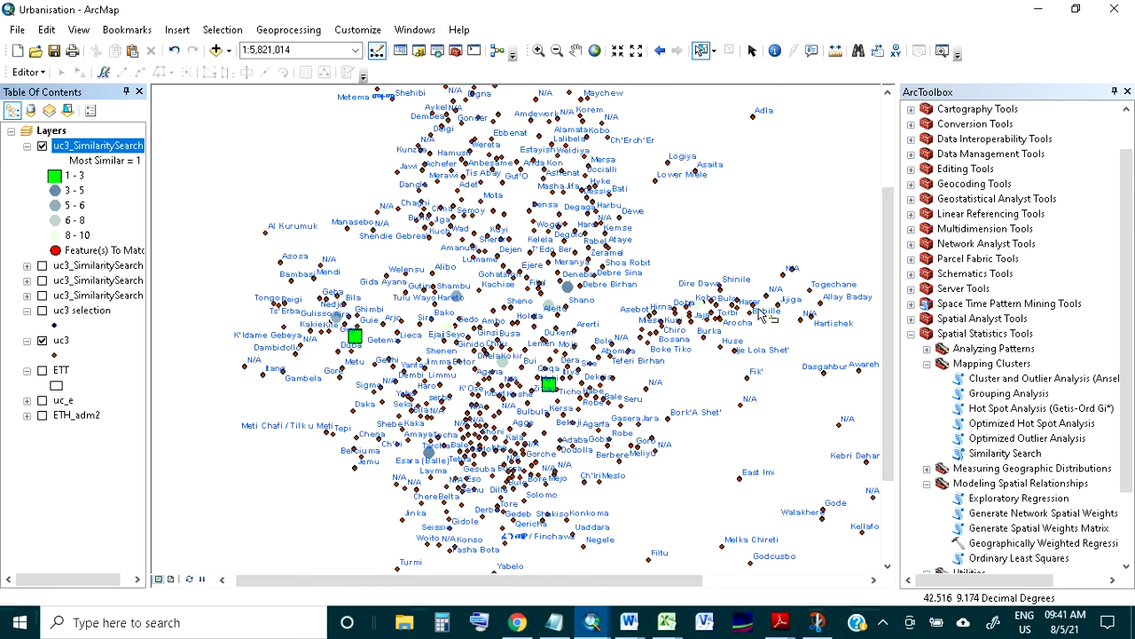
{"action": "left_click", "coordinate": [681, 578]}
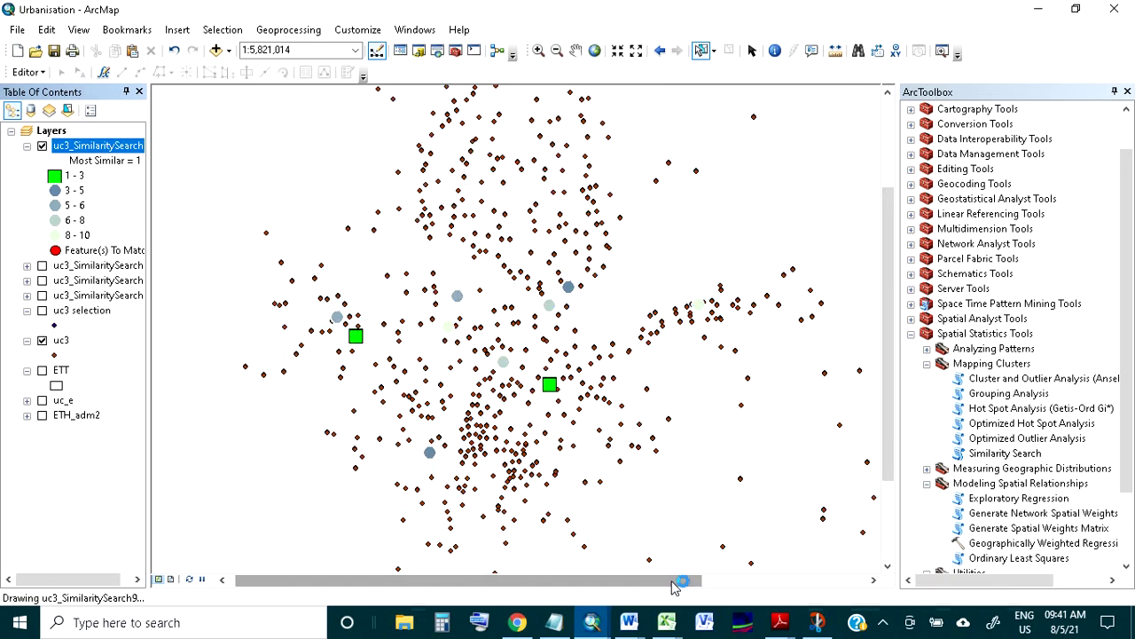